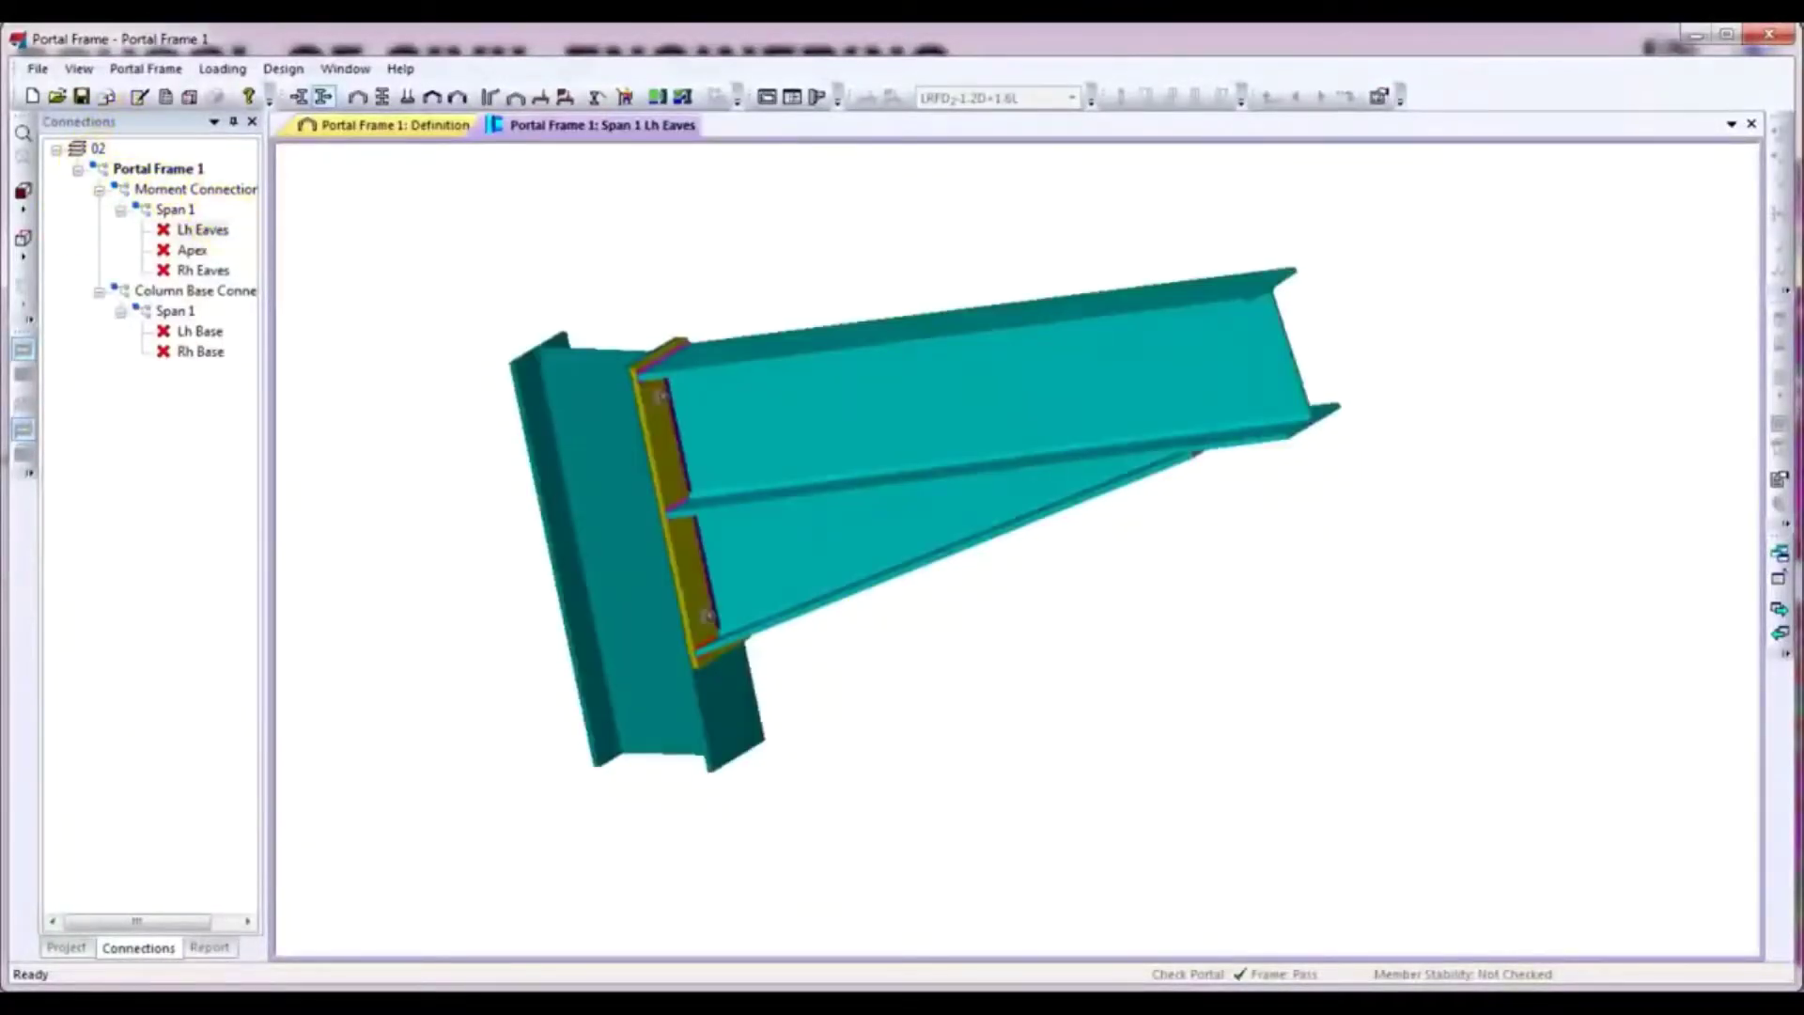
Show the project tree and close the Span 1 Lh Eaves connection view, leaving the Portal Frame 1 definition drawing open
{"action": "left_click", "coordinate": [66, 947]}
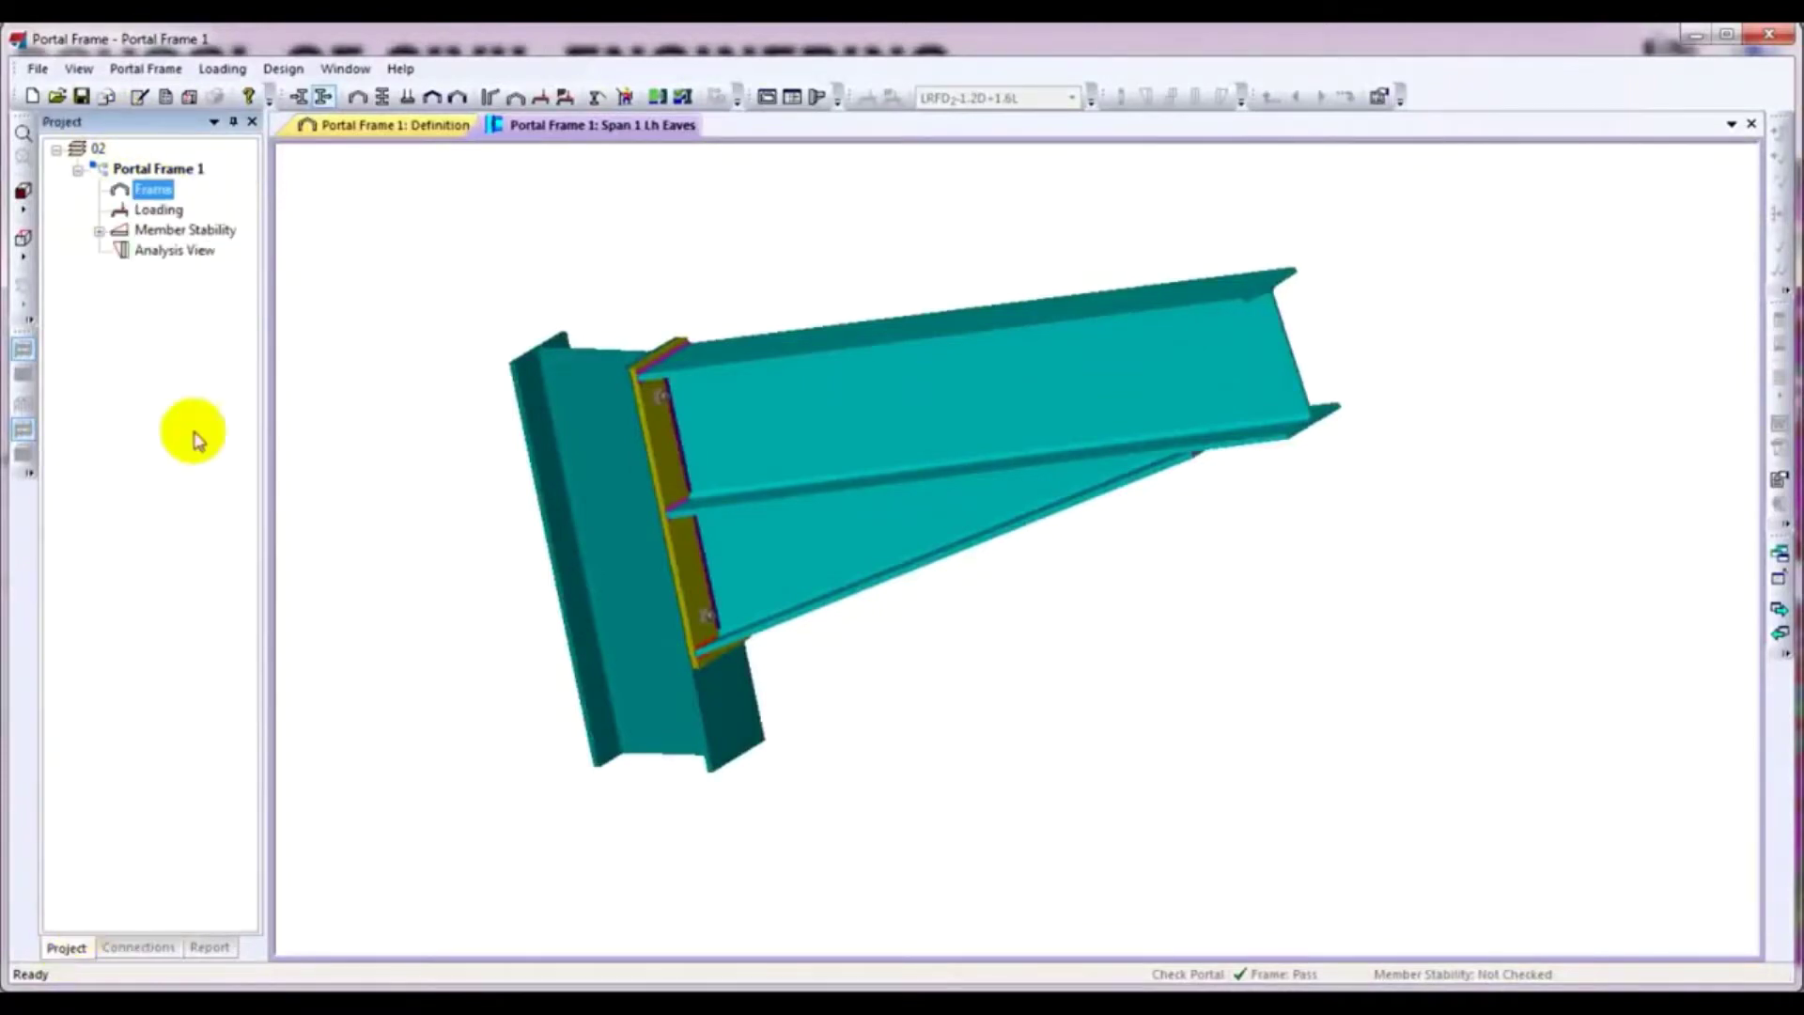
{"action": "left_click", "coordinate": [312, 134]}
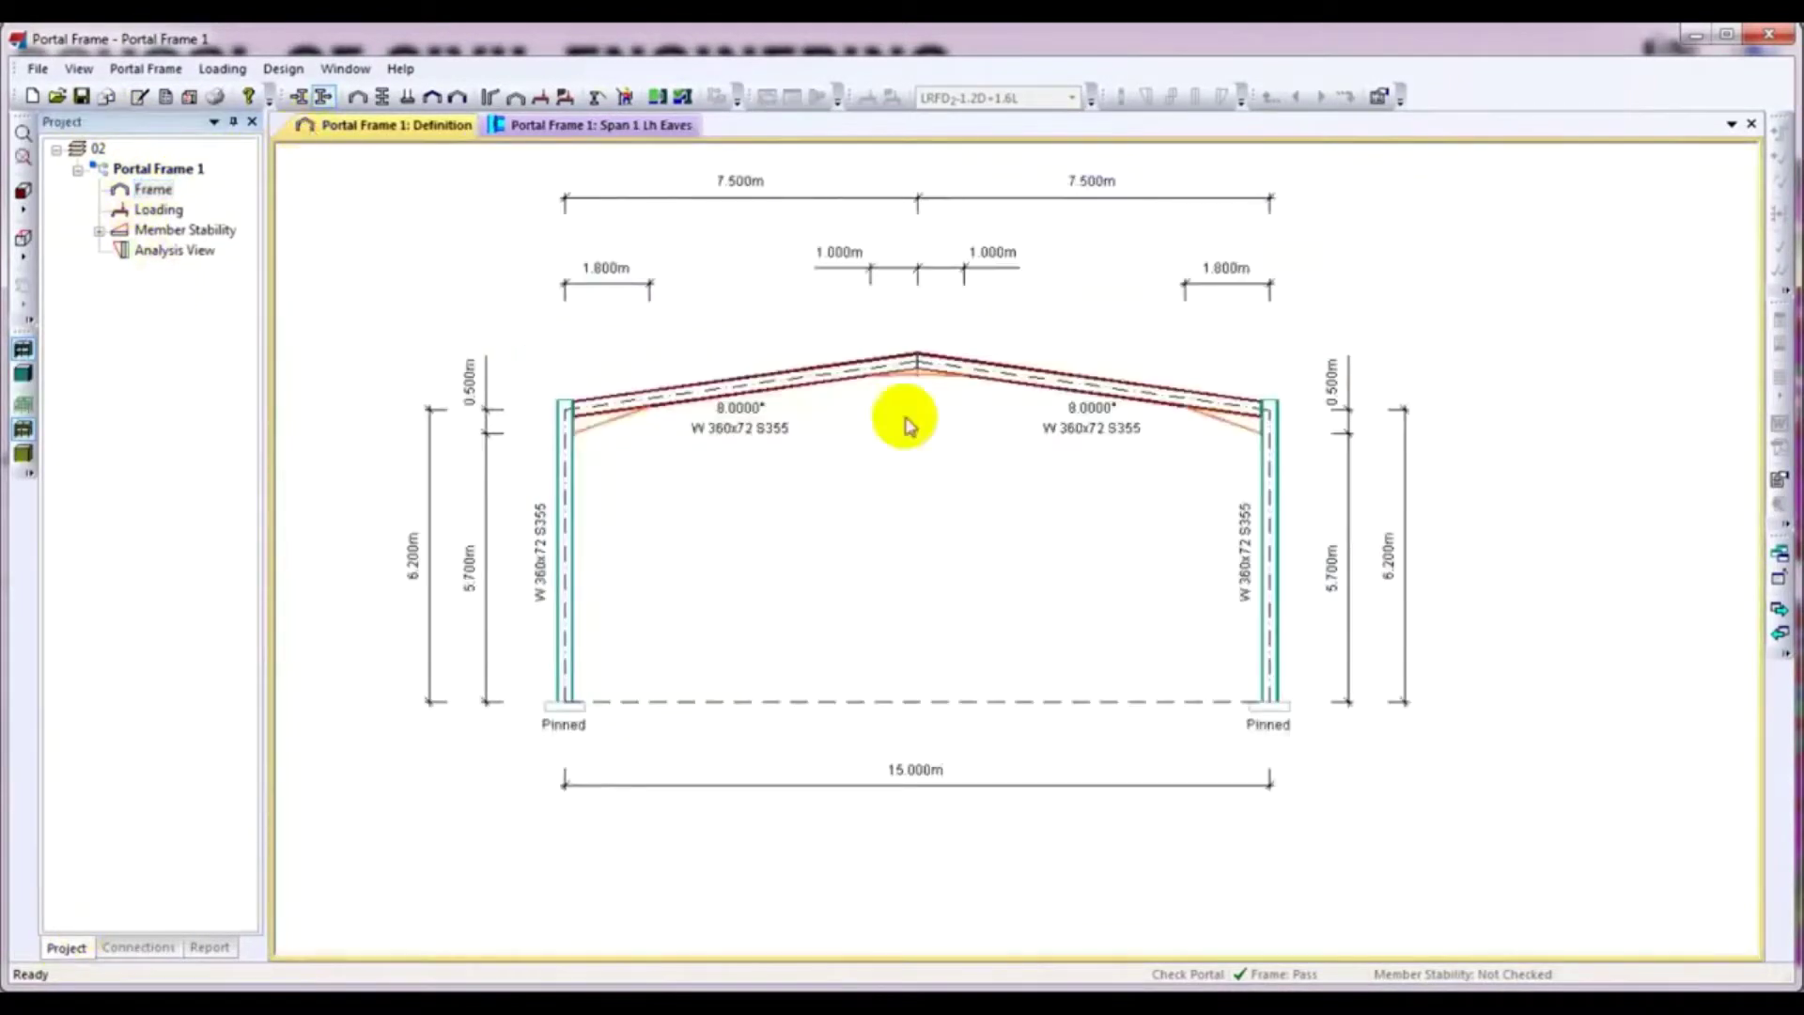
{"action": "left_click", "coordinate": [663, 122]}
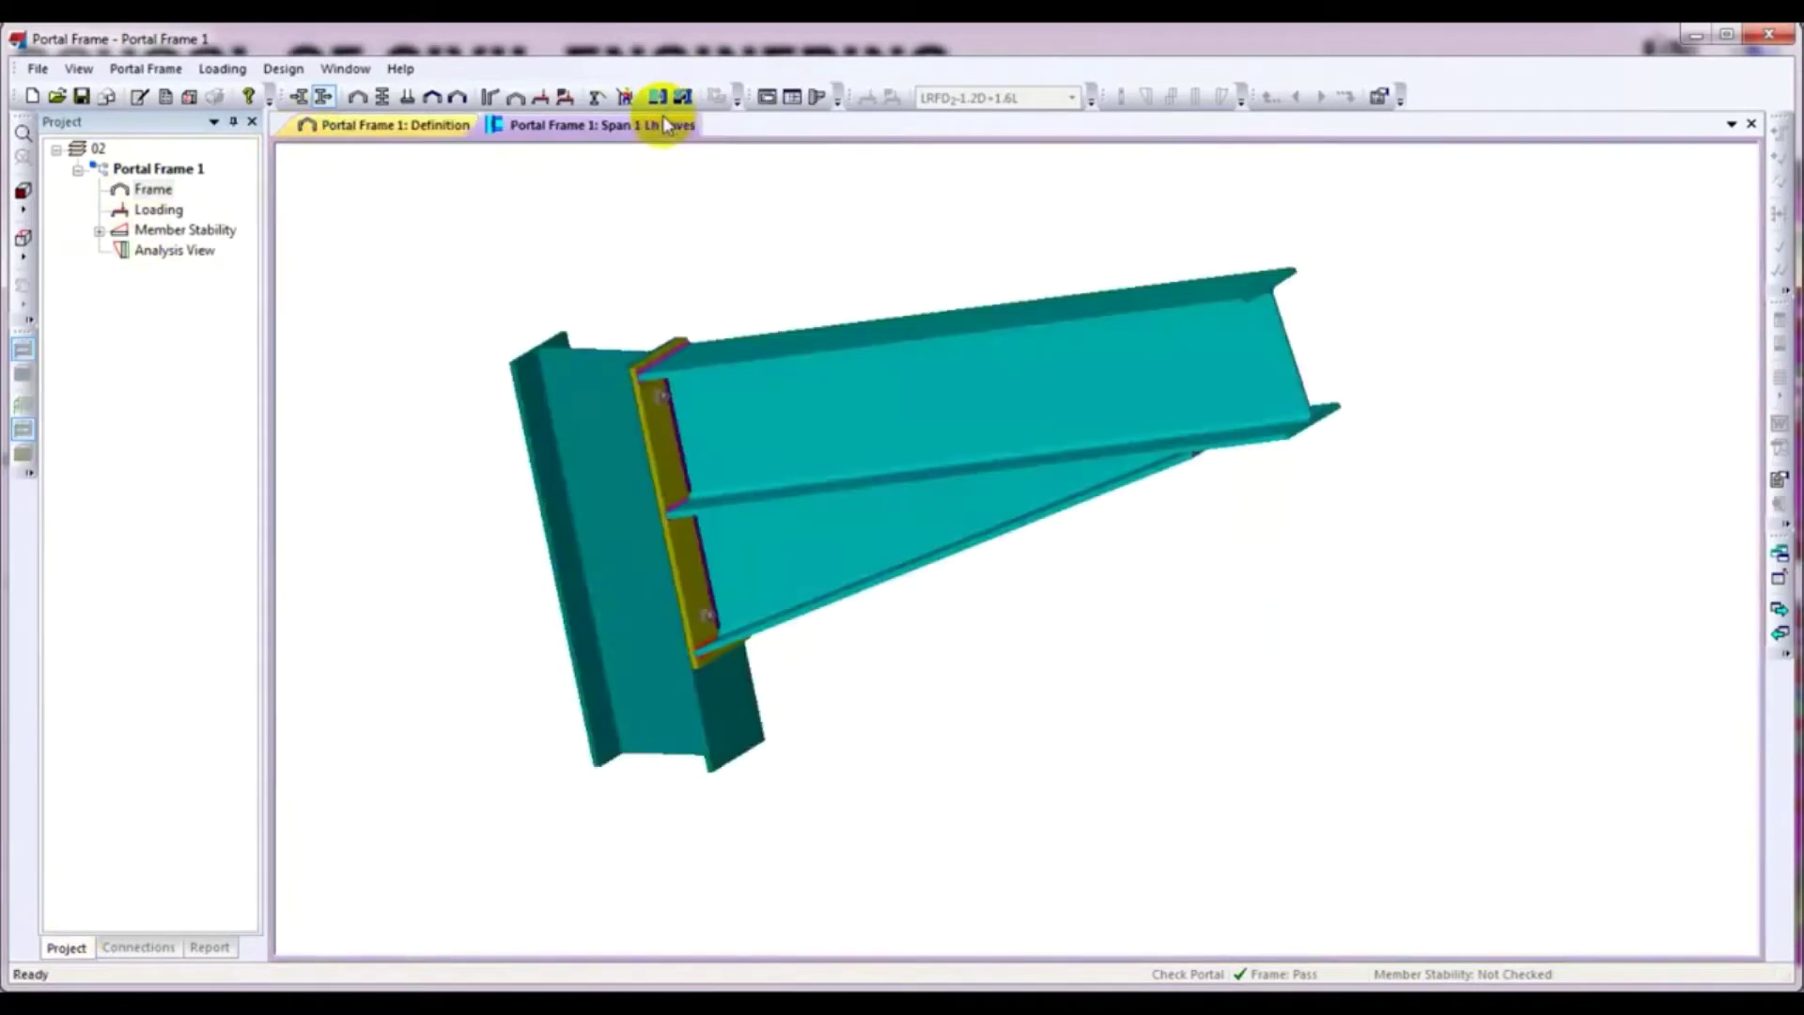
{"action": "right_click", "coordinate": [662, 120]}
{"action": "left_click", "coordinate": [744, 126]}
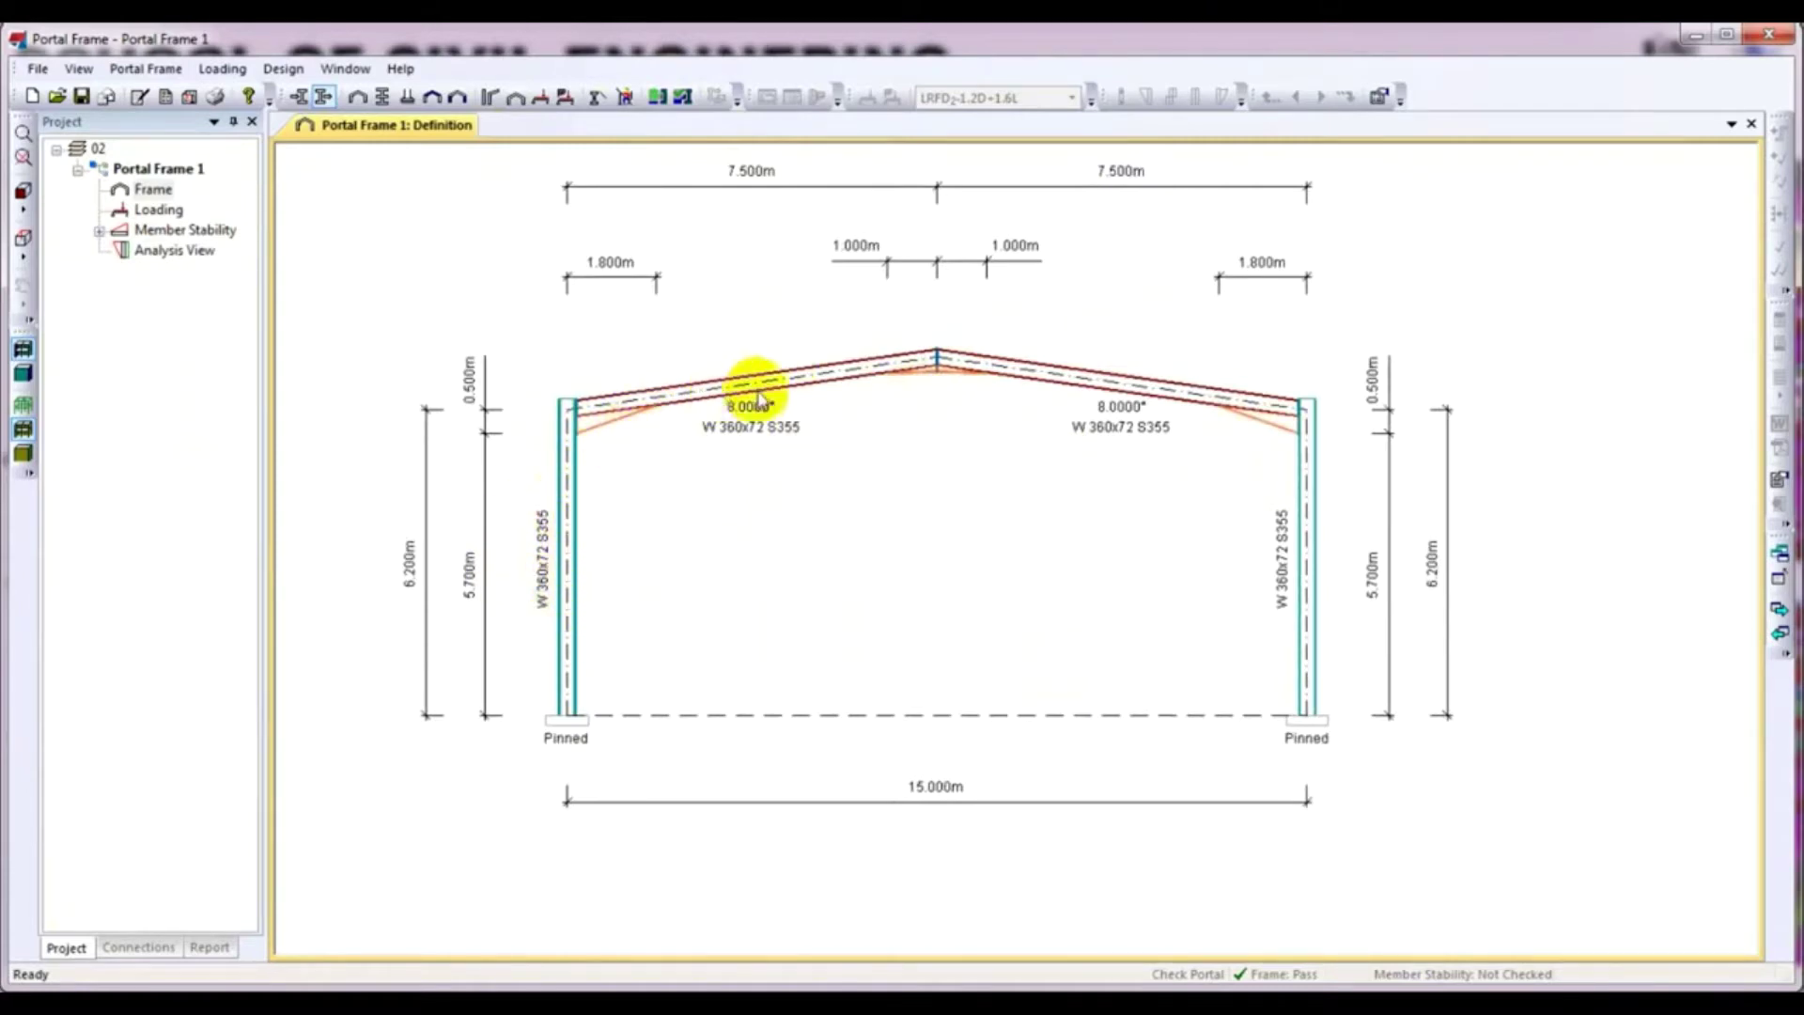
Open the 3D view of the Lh Eaves moment connection of Span 1
{"action": "scroll", "coordinate": [937, 376], "scroll_direction": "up", "scroll_amount": 1}
{"action": "scroll", "coordinate": [937, 376], "scroll_direction": "up", "scroll_amount": 1}
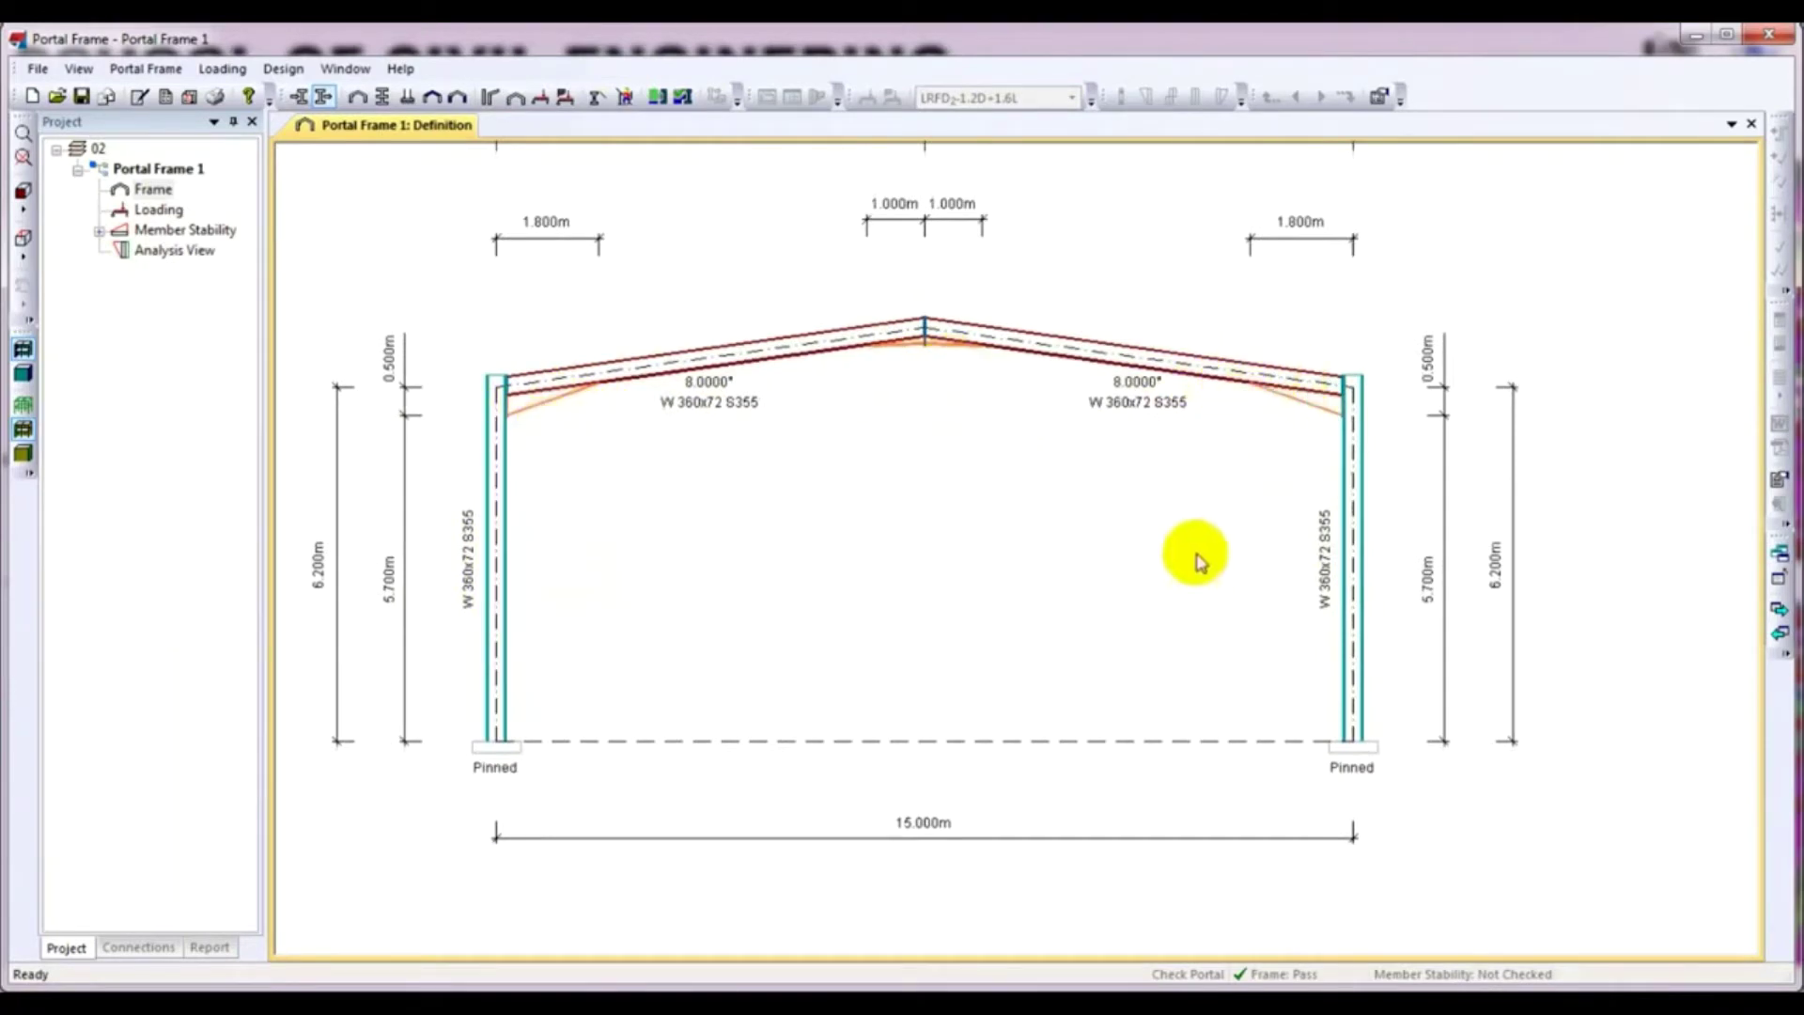
{"action": "scroll", "coordinate": [1236, 483], "scroll_direction": "down", "scroll_amount": 1}
{"action": "scroll", "coordinate": [1155, 489], "scroll_direction": "down", "scroll_amount": 1}
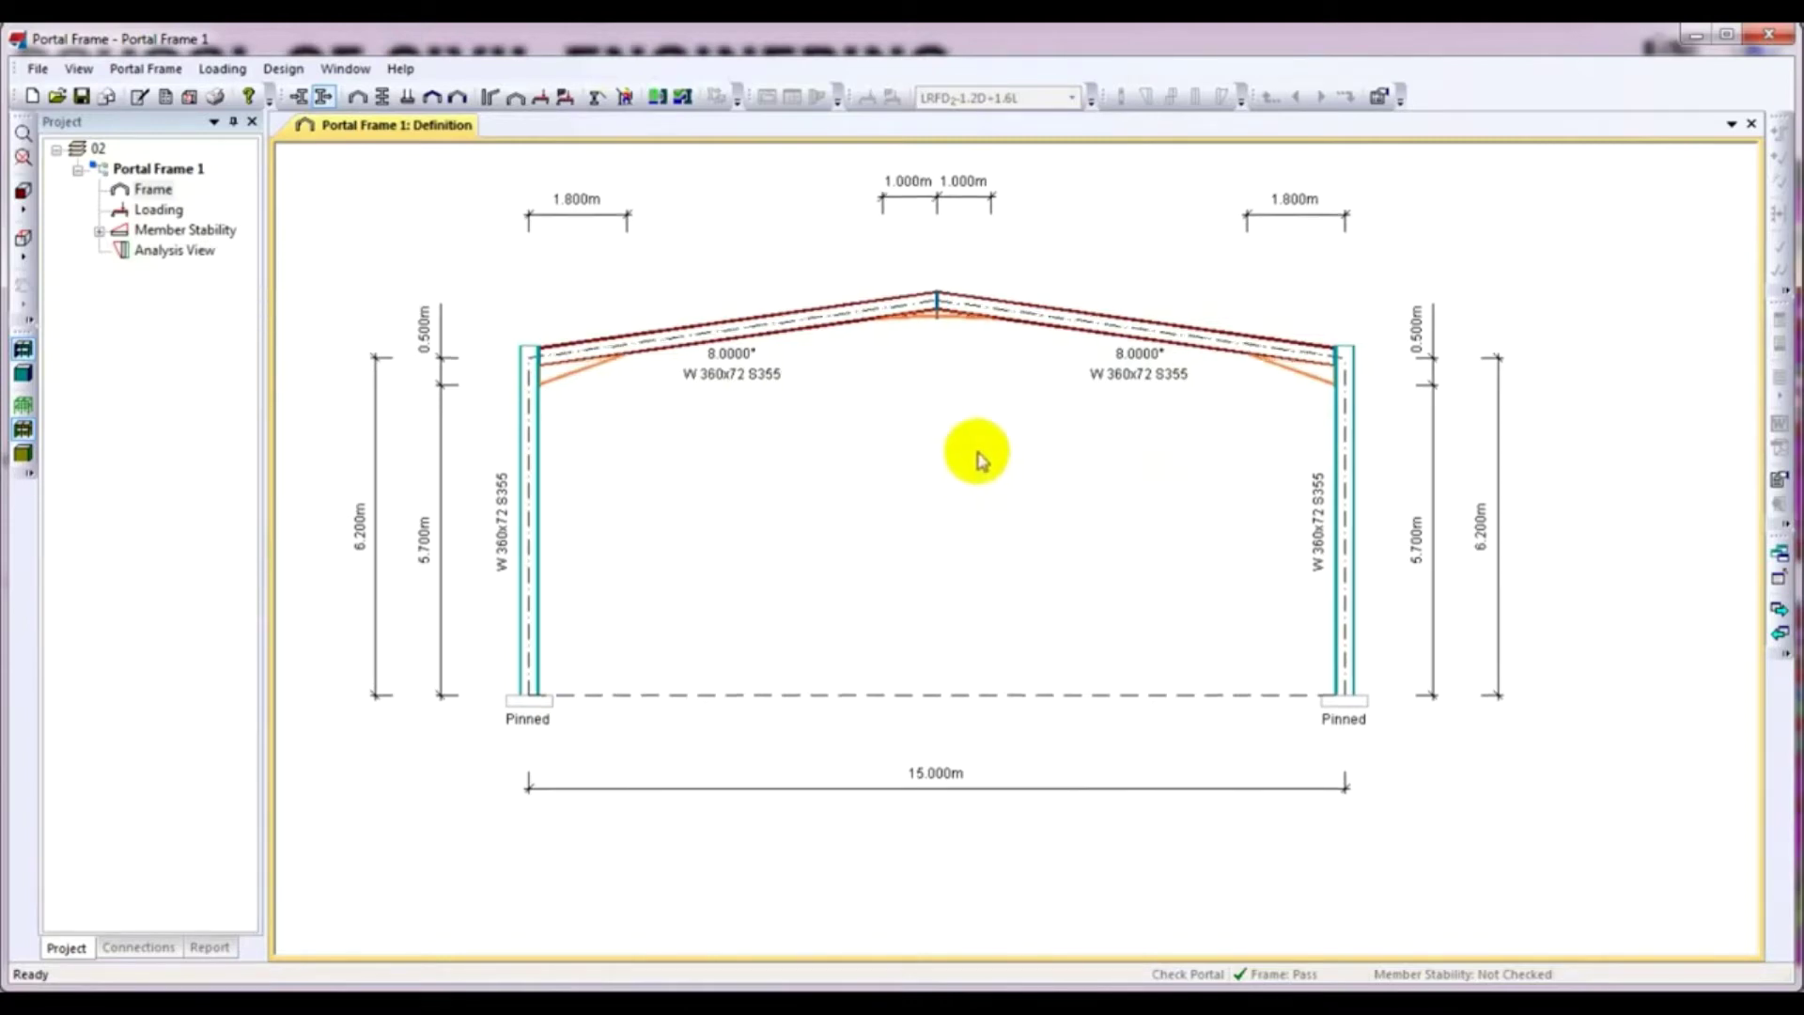
{"action": "left_click", "coordinate": [138, 947]}
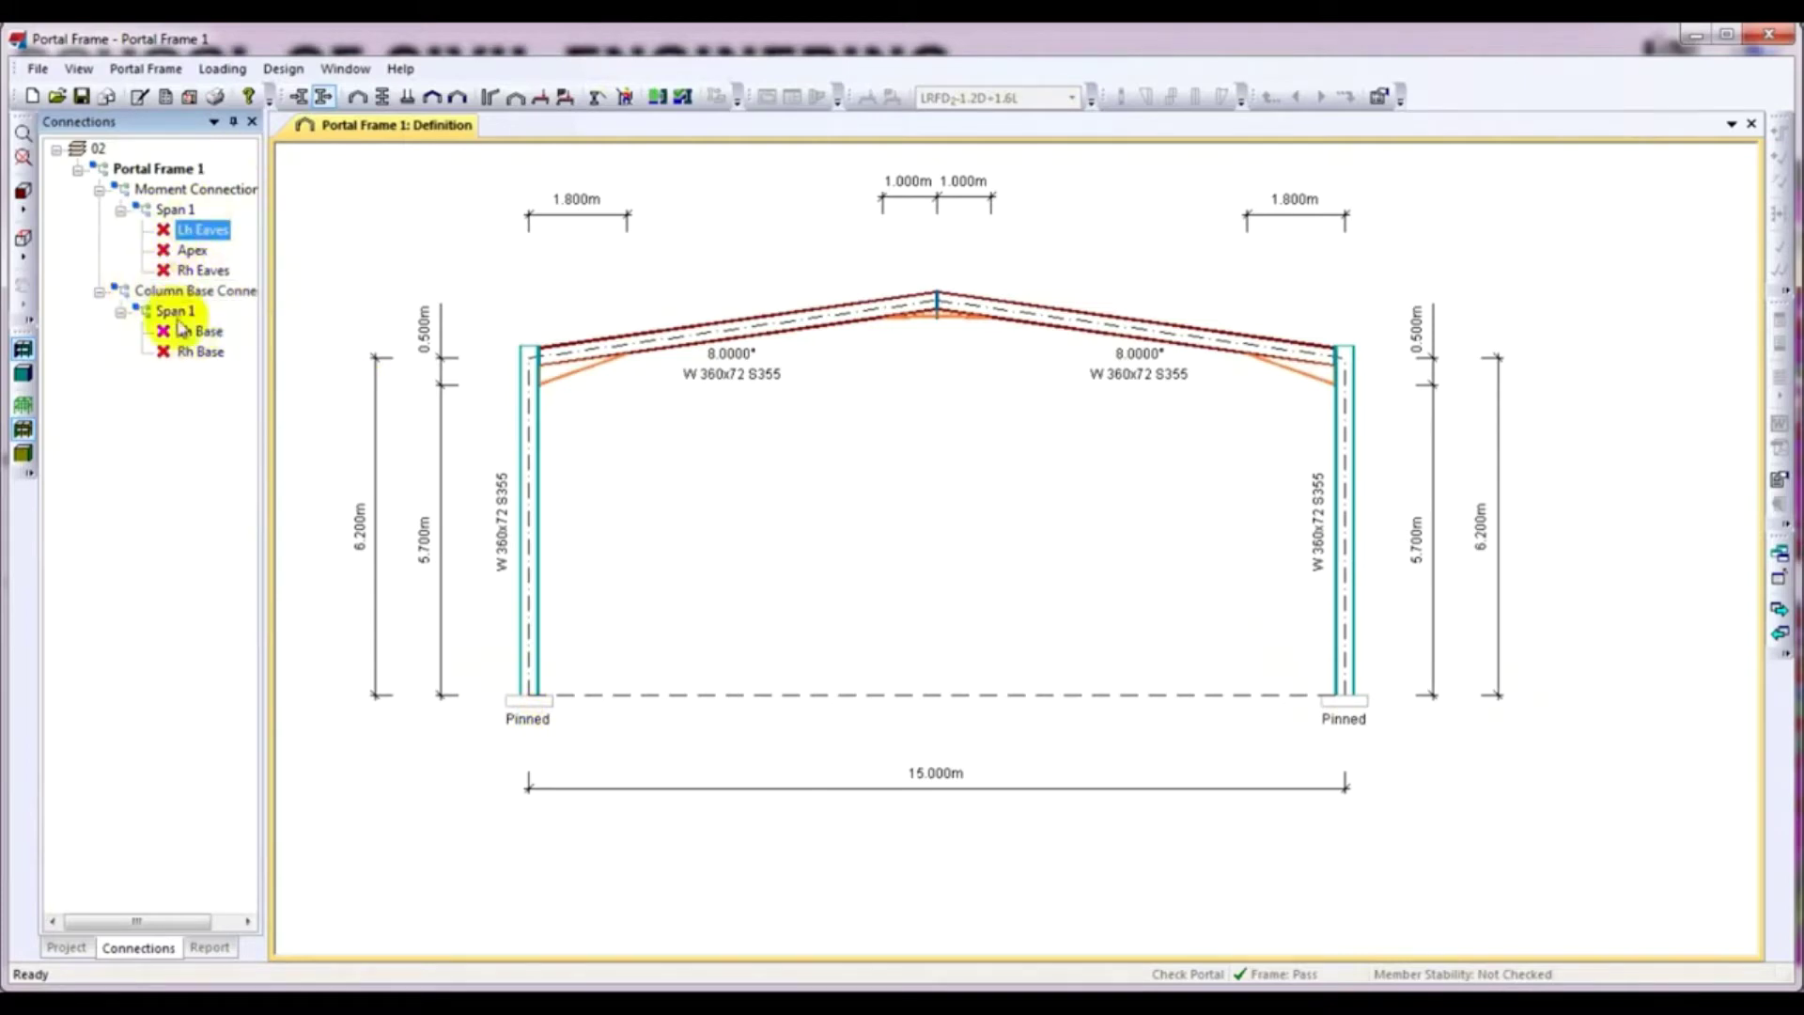
{"action": "left_click", "coordinate": [705, 487]}
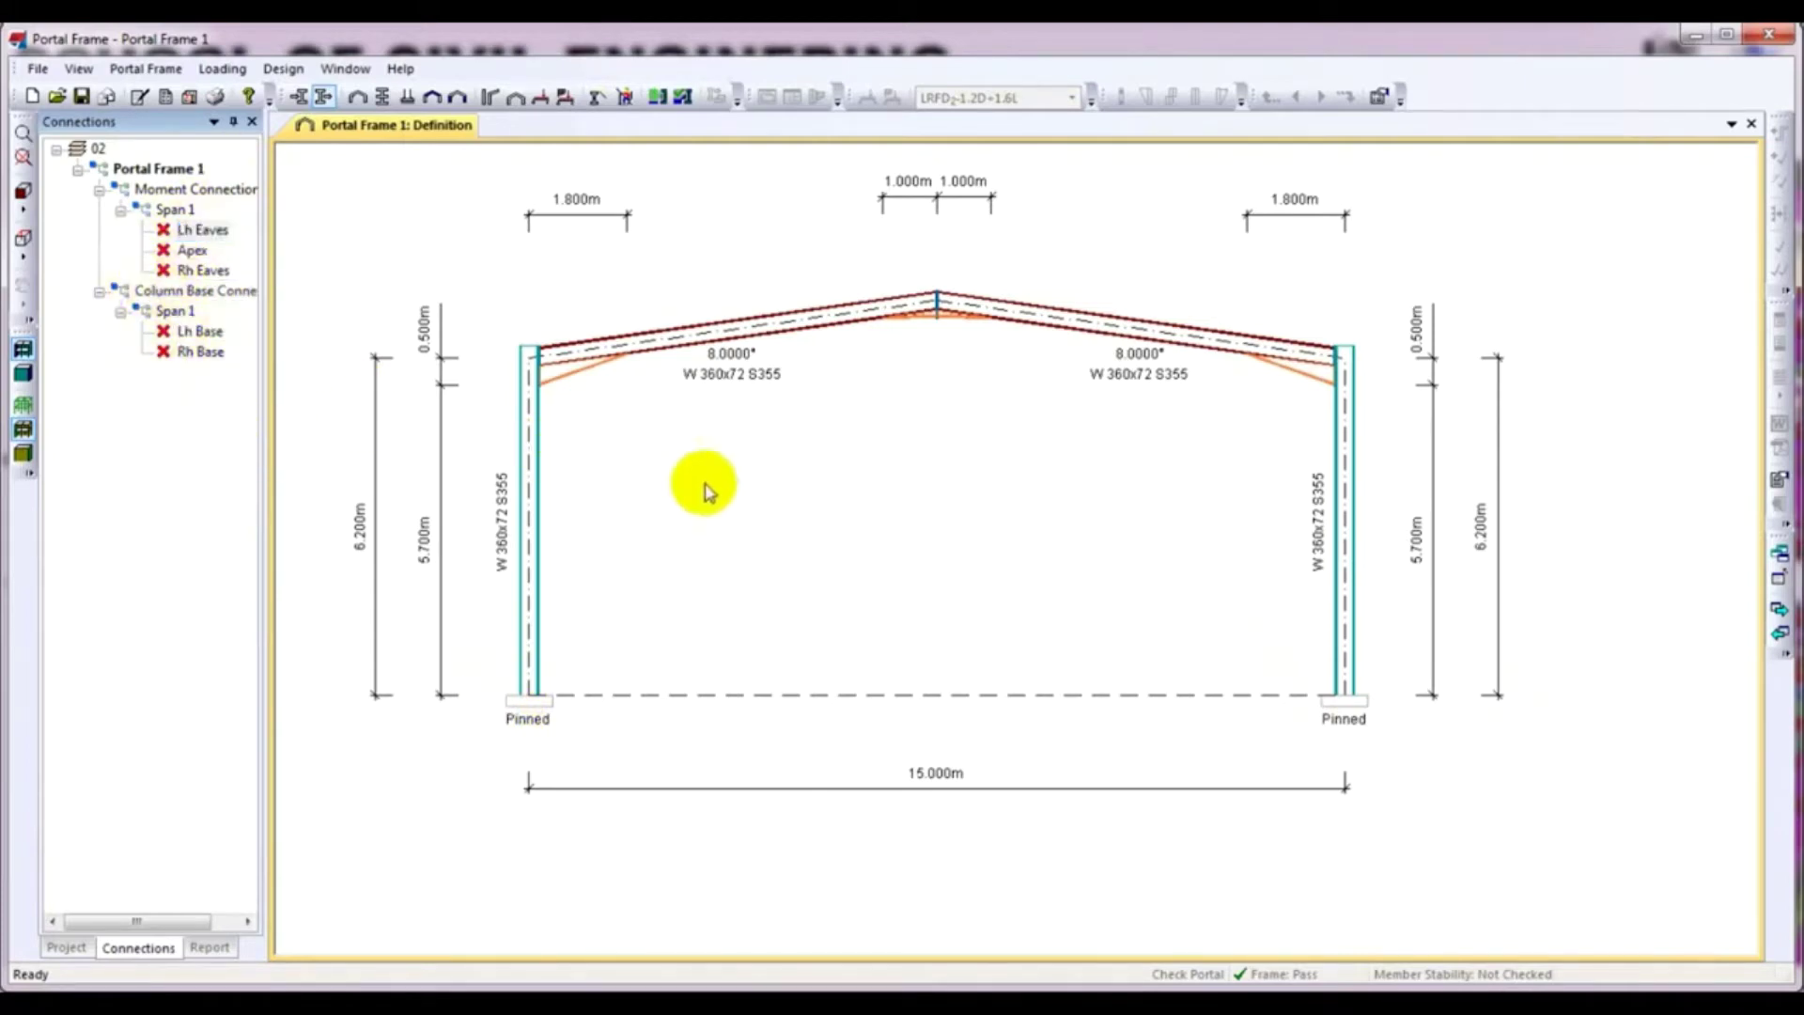
{"action": "left_click", "coordinate": [537, 306]}
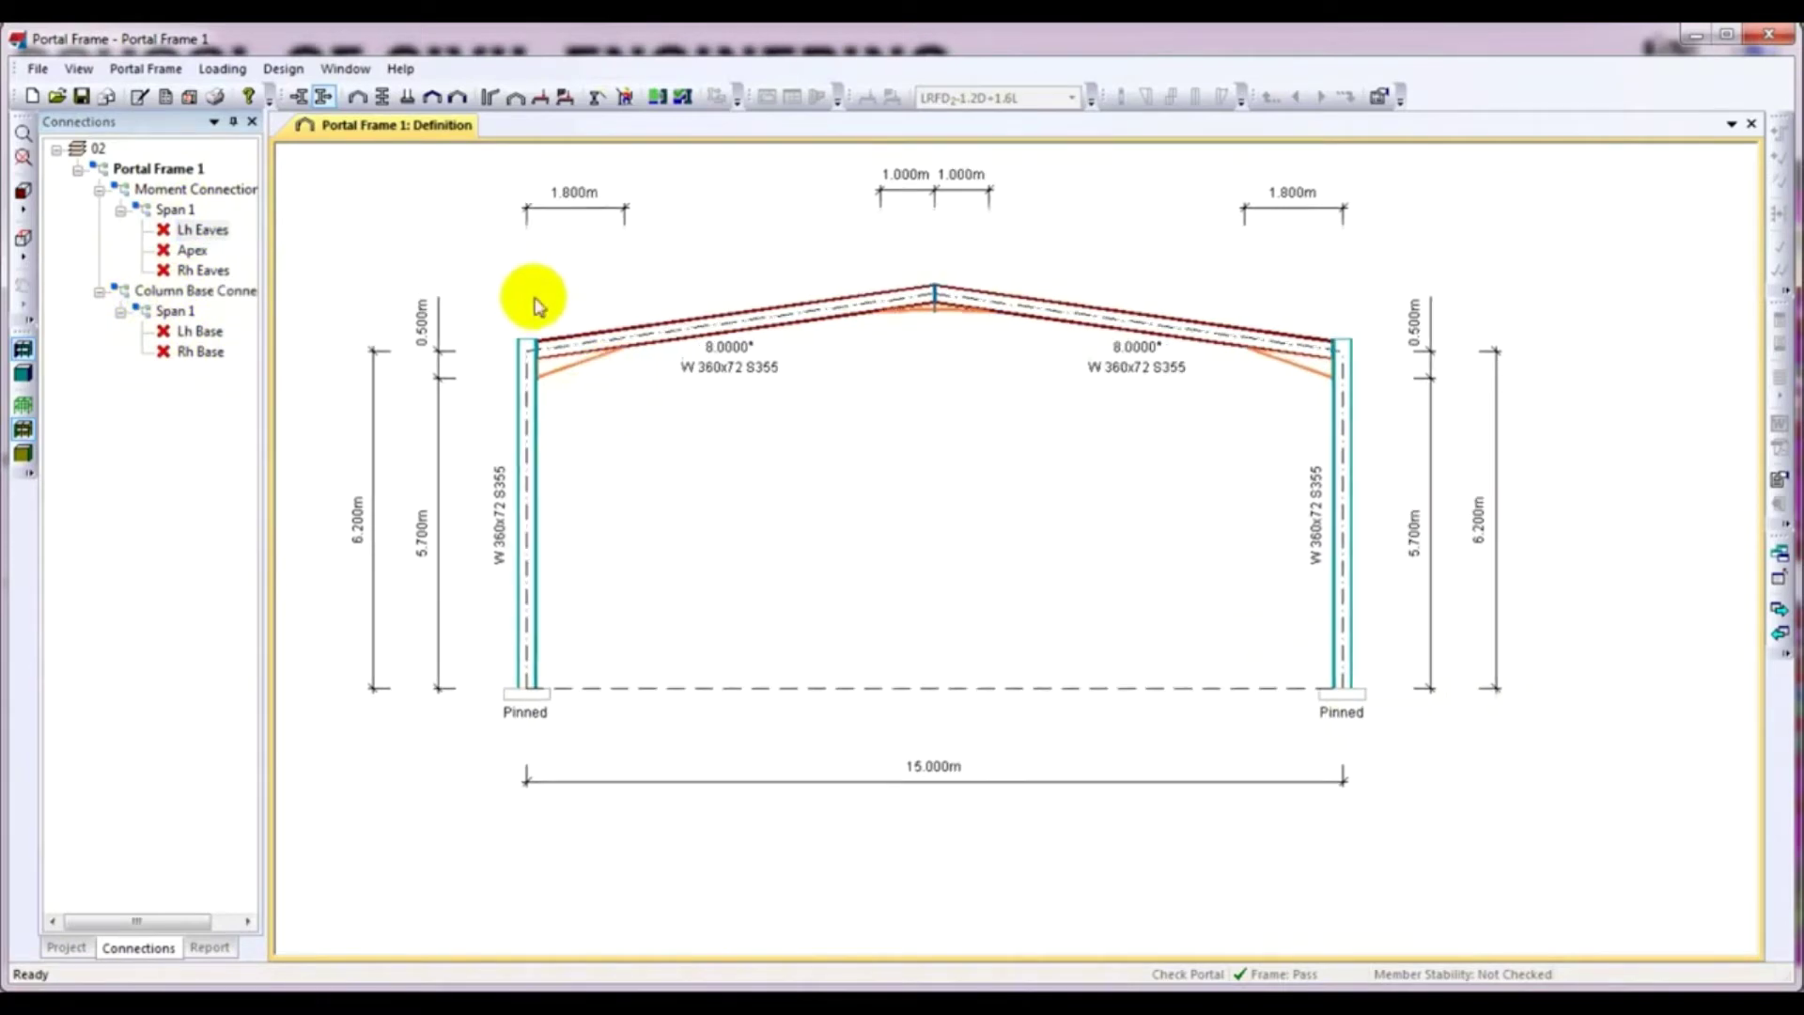
{"action": "left_click", "coordinate": [201, 230]}
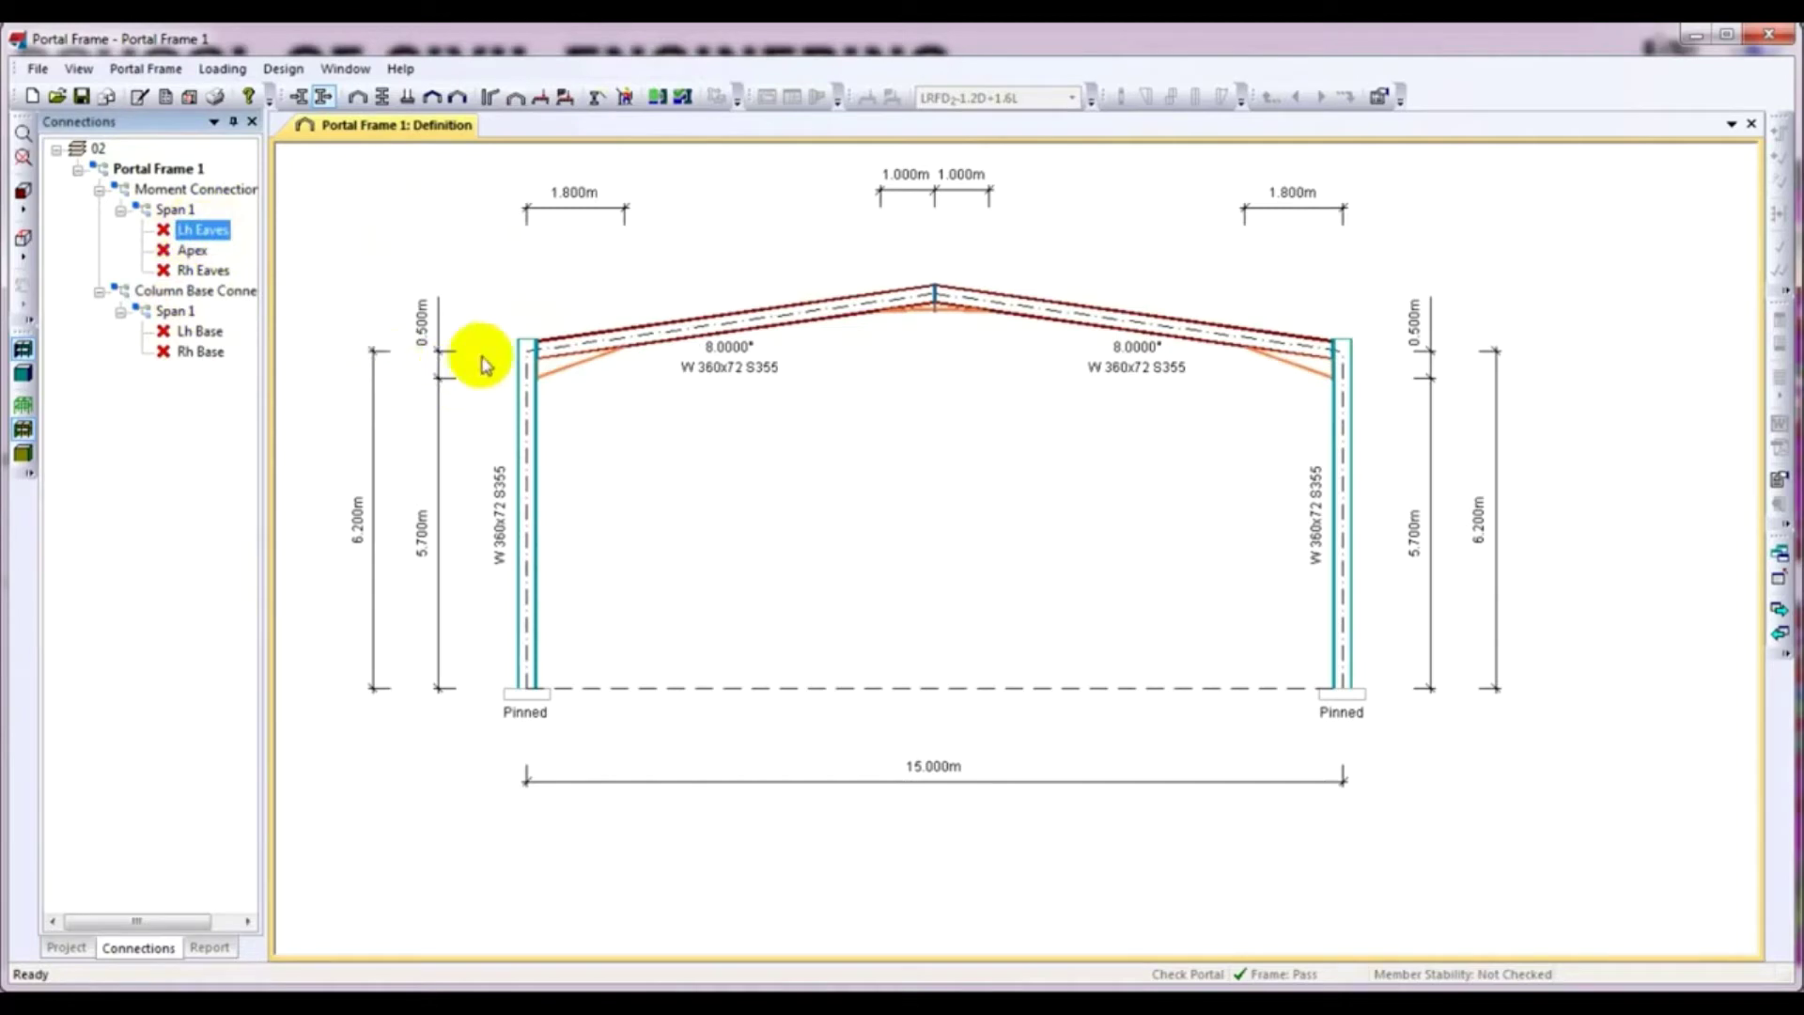
{"action": "left_click", "coordinate": [535, 358]}
{"action": "right_click", "coordinate": [201, 231]}
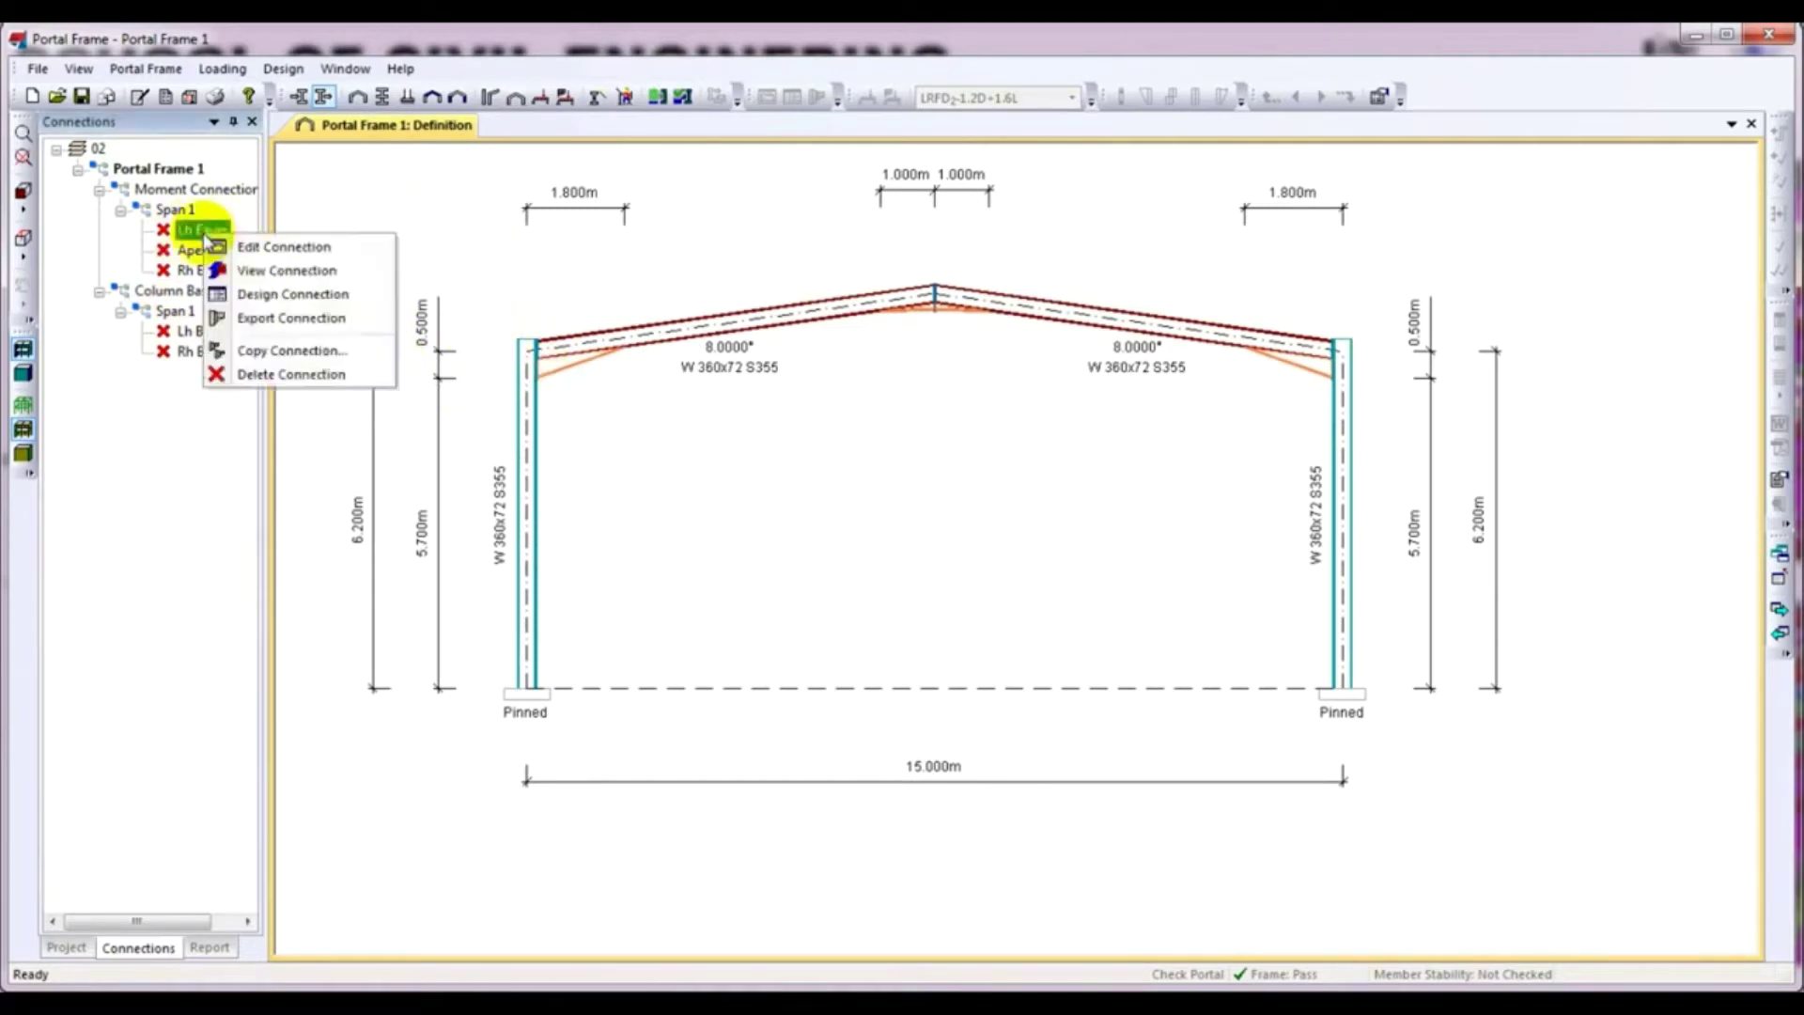
{"action": "left_click", "coordinate": [295, 272]}
Inspect the haunched eaves joint in 3D and open the connection for editing
{"action": "mouse_move", "coordinate": [967, 724]}
{"action": "left_mouse_down"}
{"action": "mouse_move", "coordinate": [955, 747]}
{"action": "mouse_move", "coordinate": [858, 737]}
{"action": "mouse_move", "coordinate": [831, 766]}
{"action": "mouse_move", "coordinate": [818, 751]}
{"action": "mouse_move", "coordinate": [926, 747]}
{"action": "left_mouse_up"}
{"action": "scroll", "coordinate": [725, 454], "scroll_direction": "up", "scroll_amount": 3}
{"action": "left_click_drag", "start_coordinate": [661, 437], "coordinate": [910, 435]}
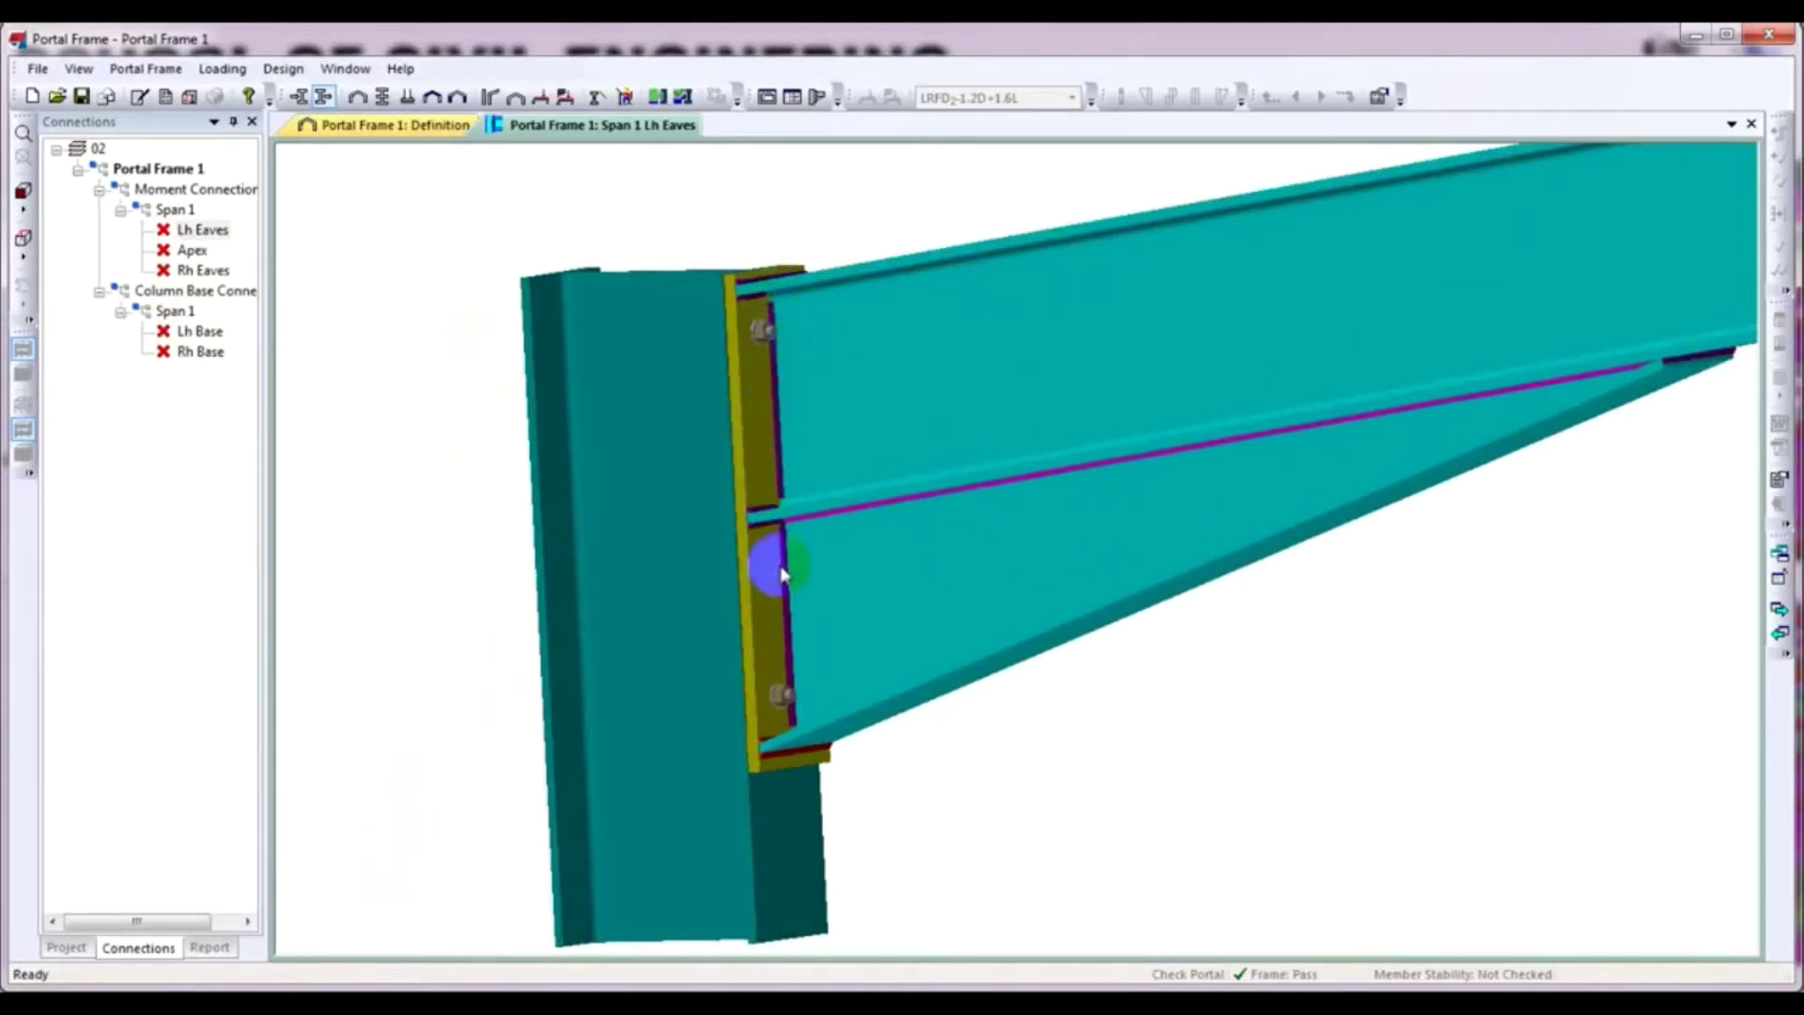
{"action": "left_click", "coordinate": [766, 457]}
{"action": "middle_click_drag", "start_coordinate": [1108, 734], "coordinate": [1053, 722]}
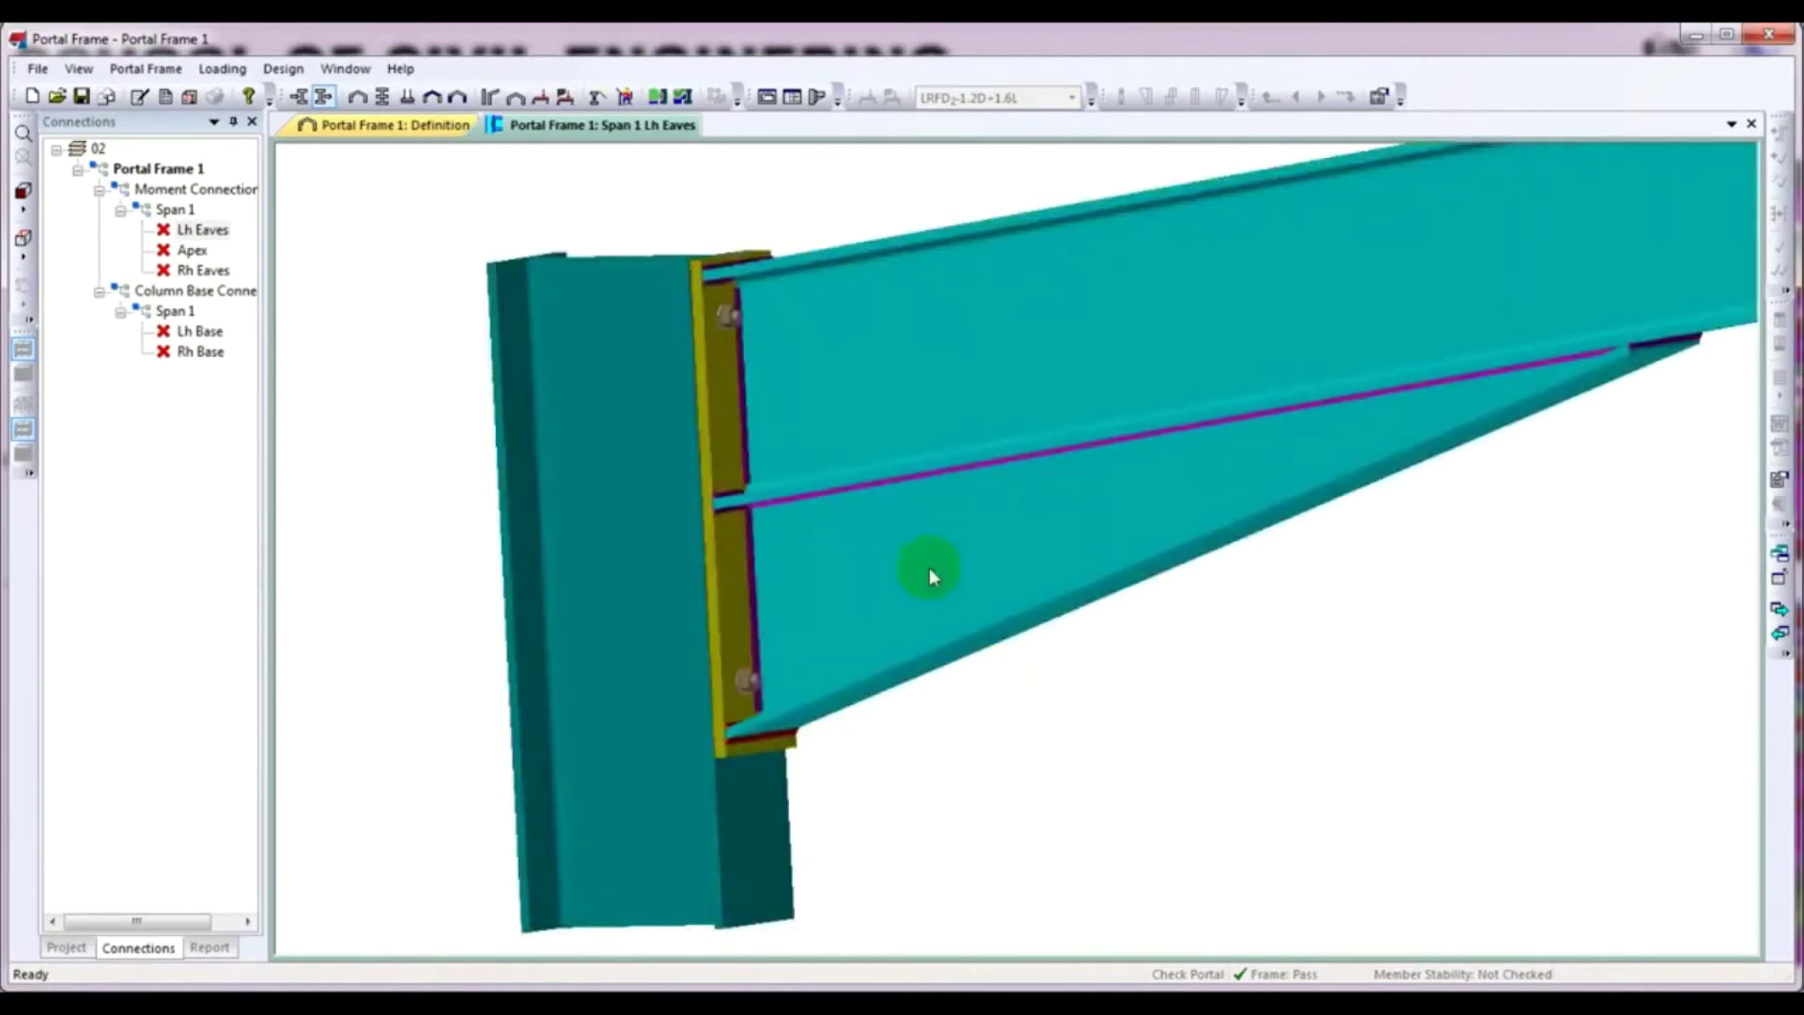
{"action": "right_click", "coordinate": [768, 403]}
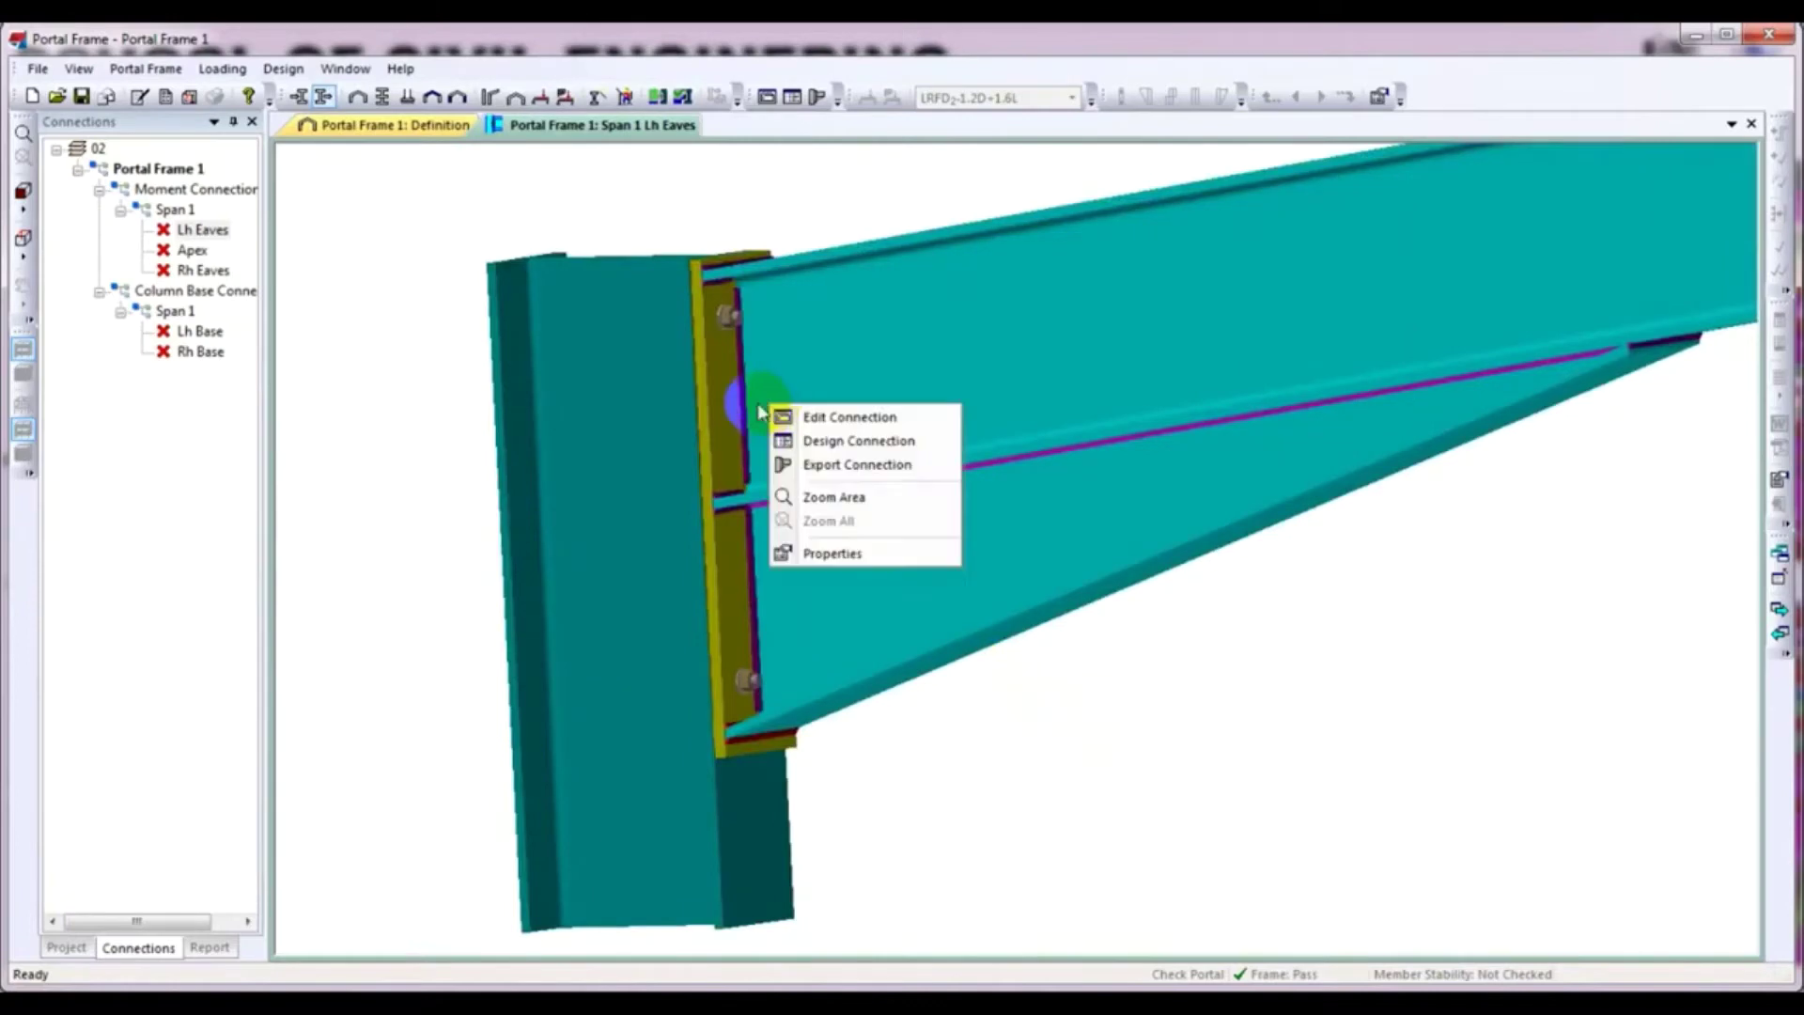
{"action": "left_click", "coordinate": [883, 423]}
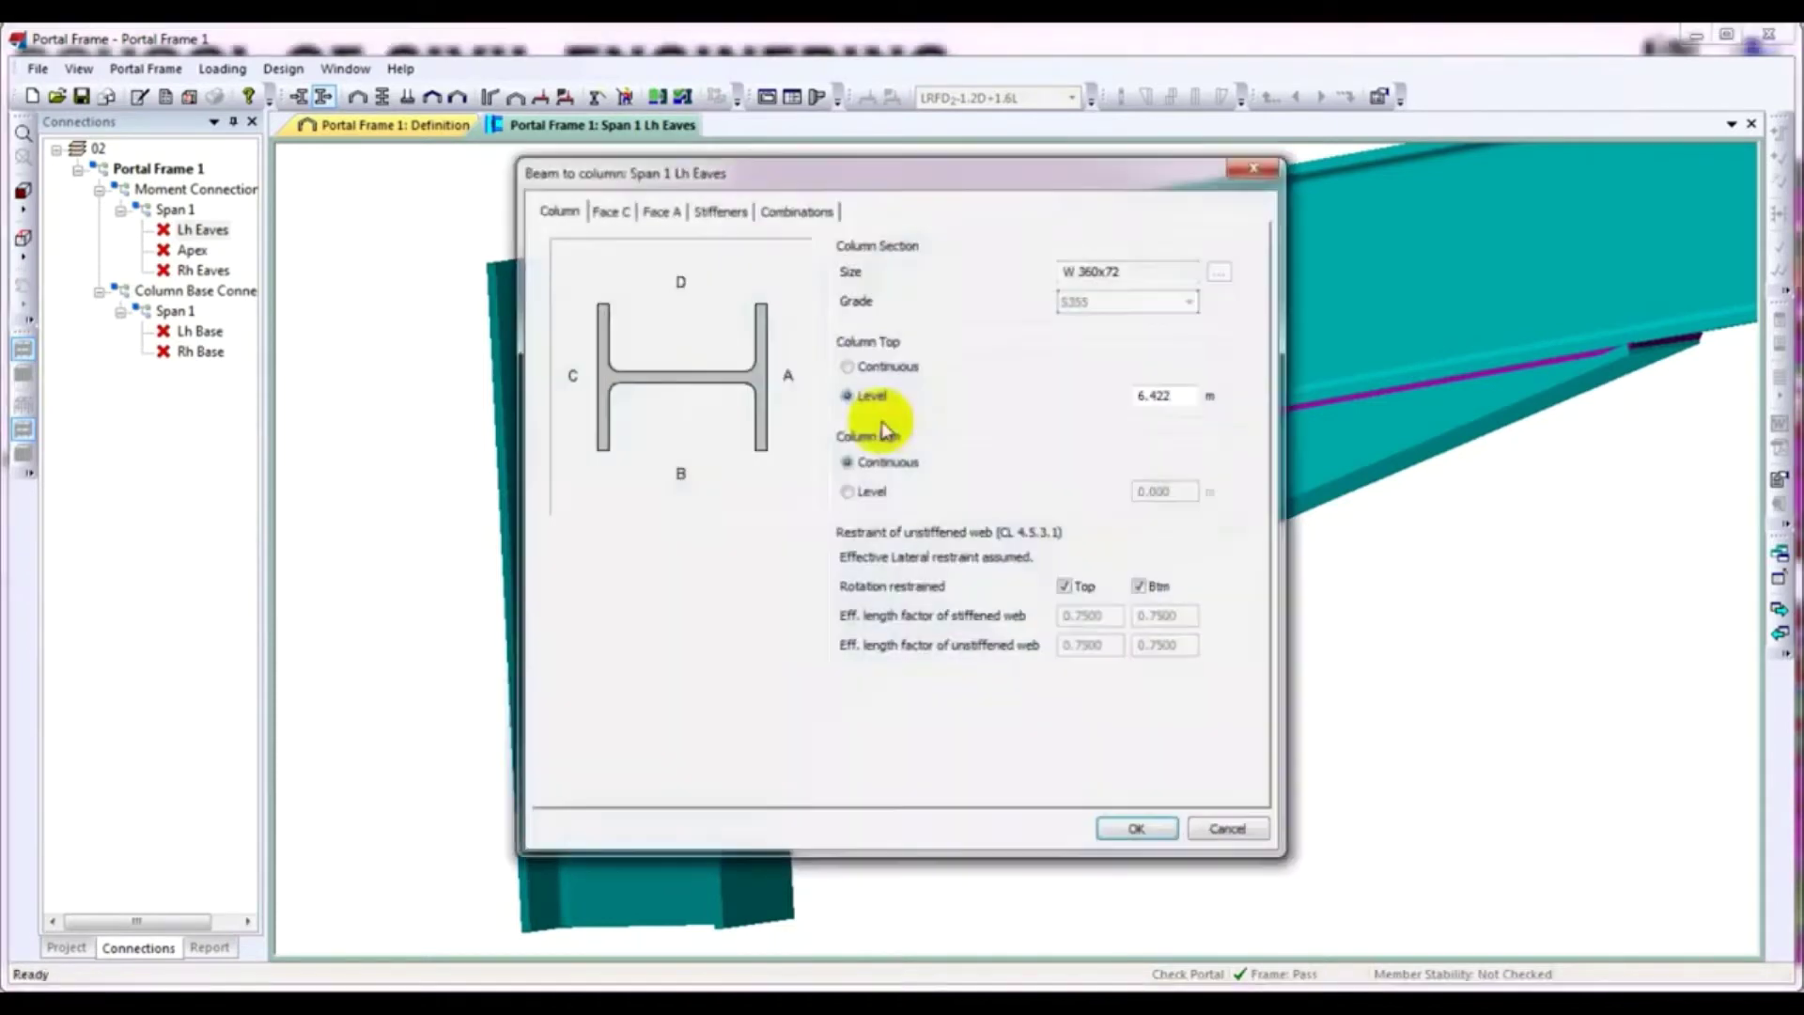
{"action": "left_click_drag", "start_coordinate": [865, 192], "coordinate": [870, 221]}
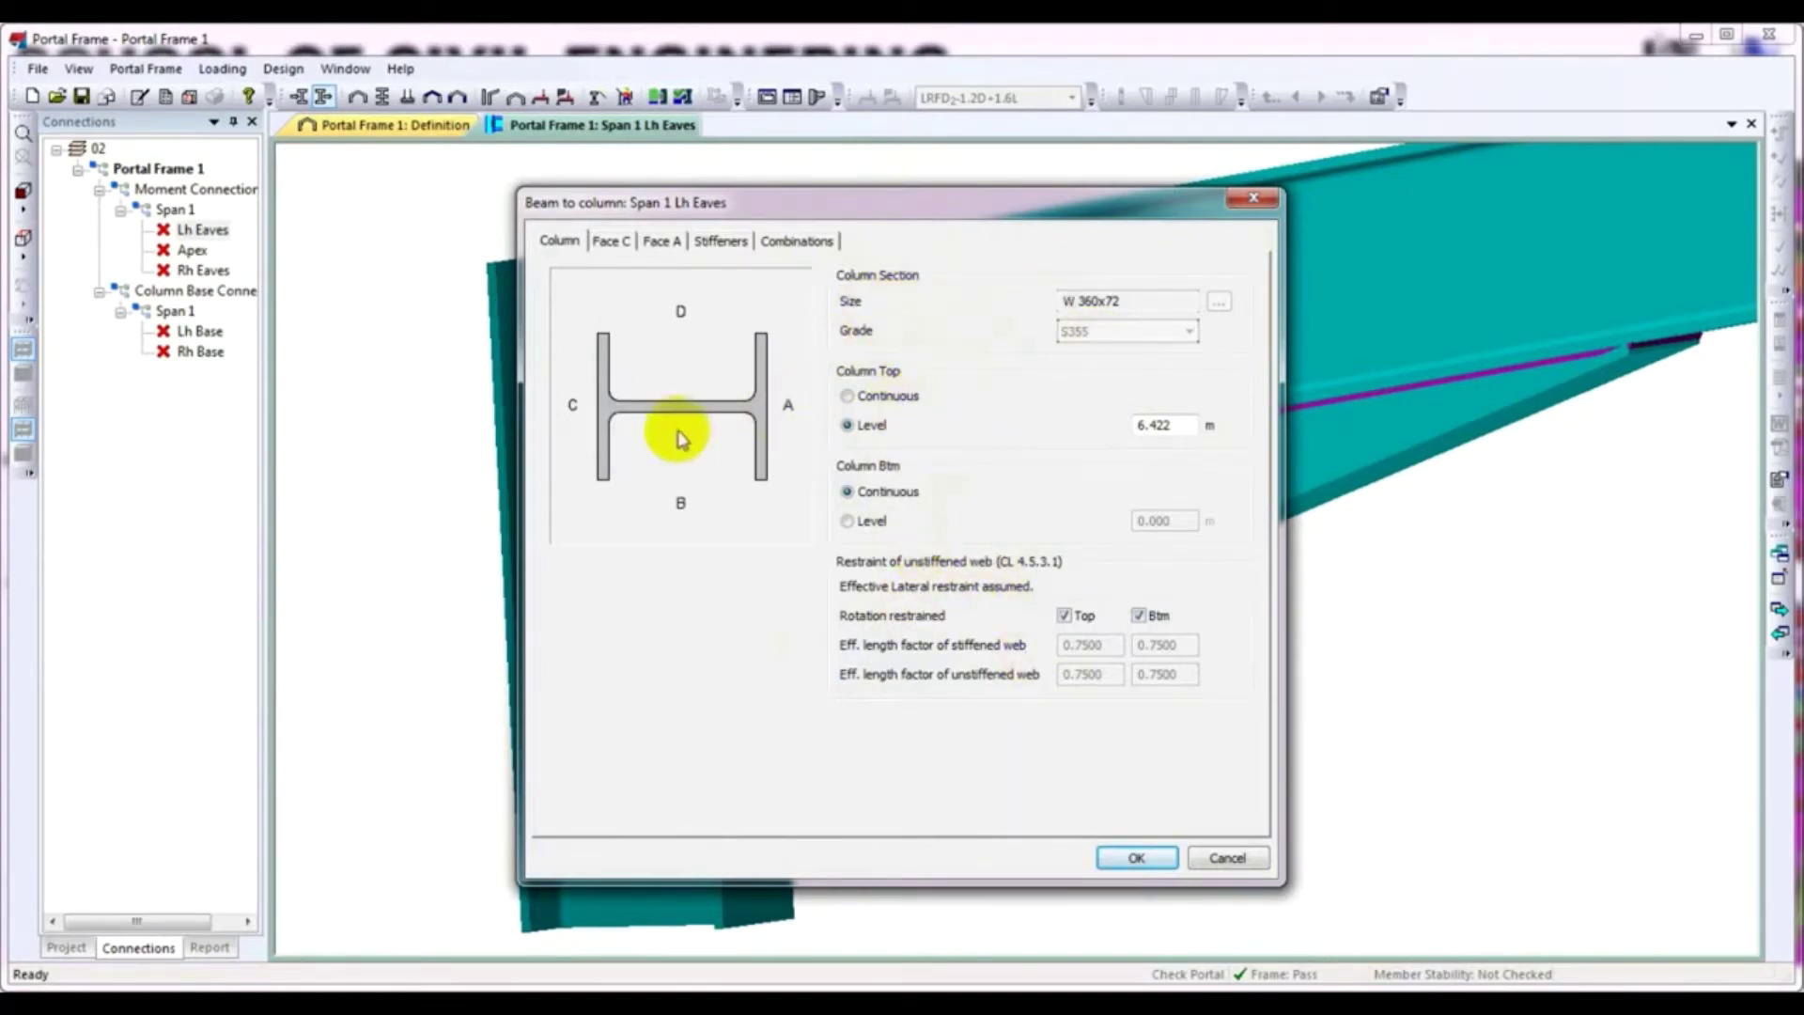
Review the connection's Face C settings and the beam and haunch settings on Face A
{"action": "left_click", "coordinate": [611, 242]}
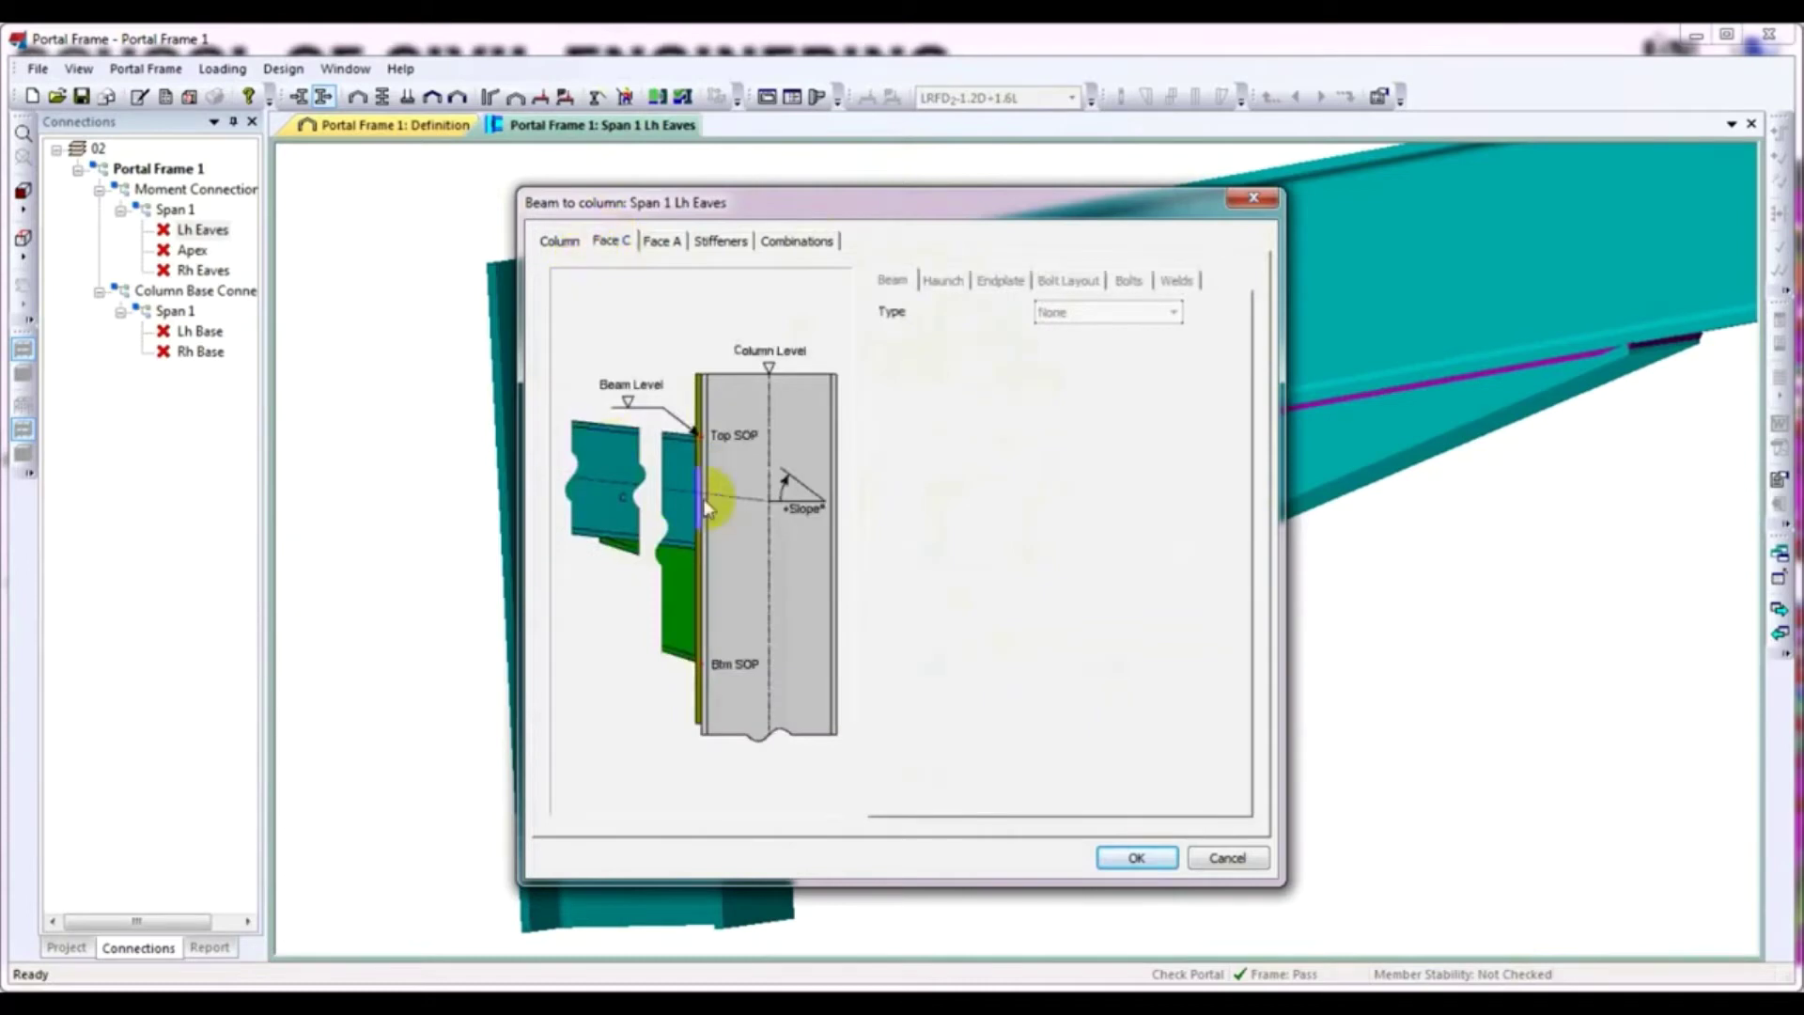
{"action": "left_click", "coordinate": [665, 240]}
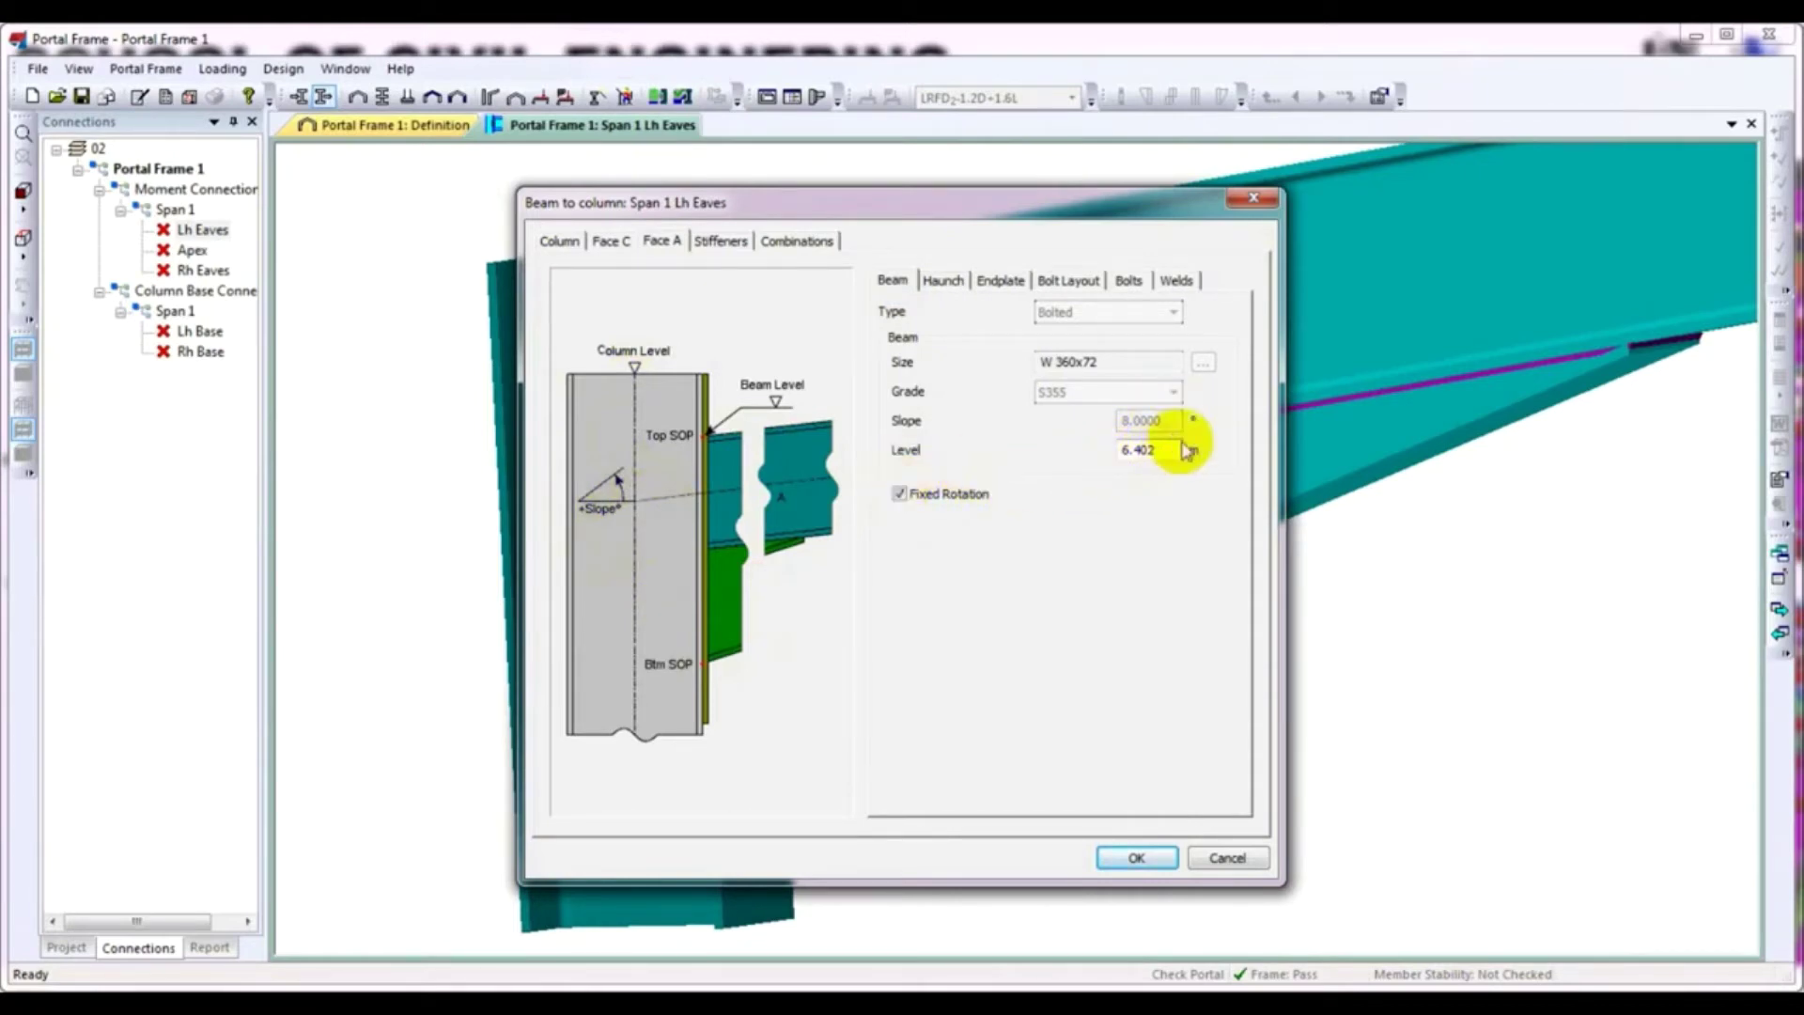
{"action": "left_click", "coordinate": [945, 282]}
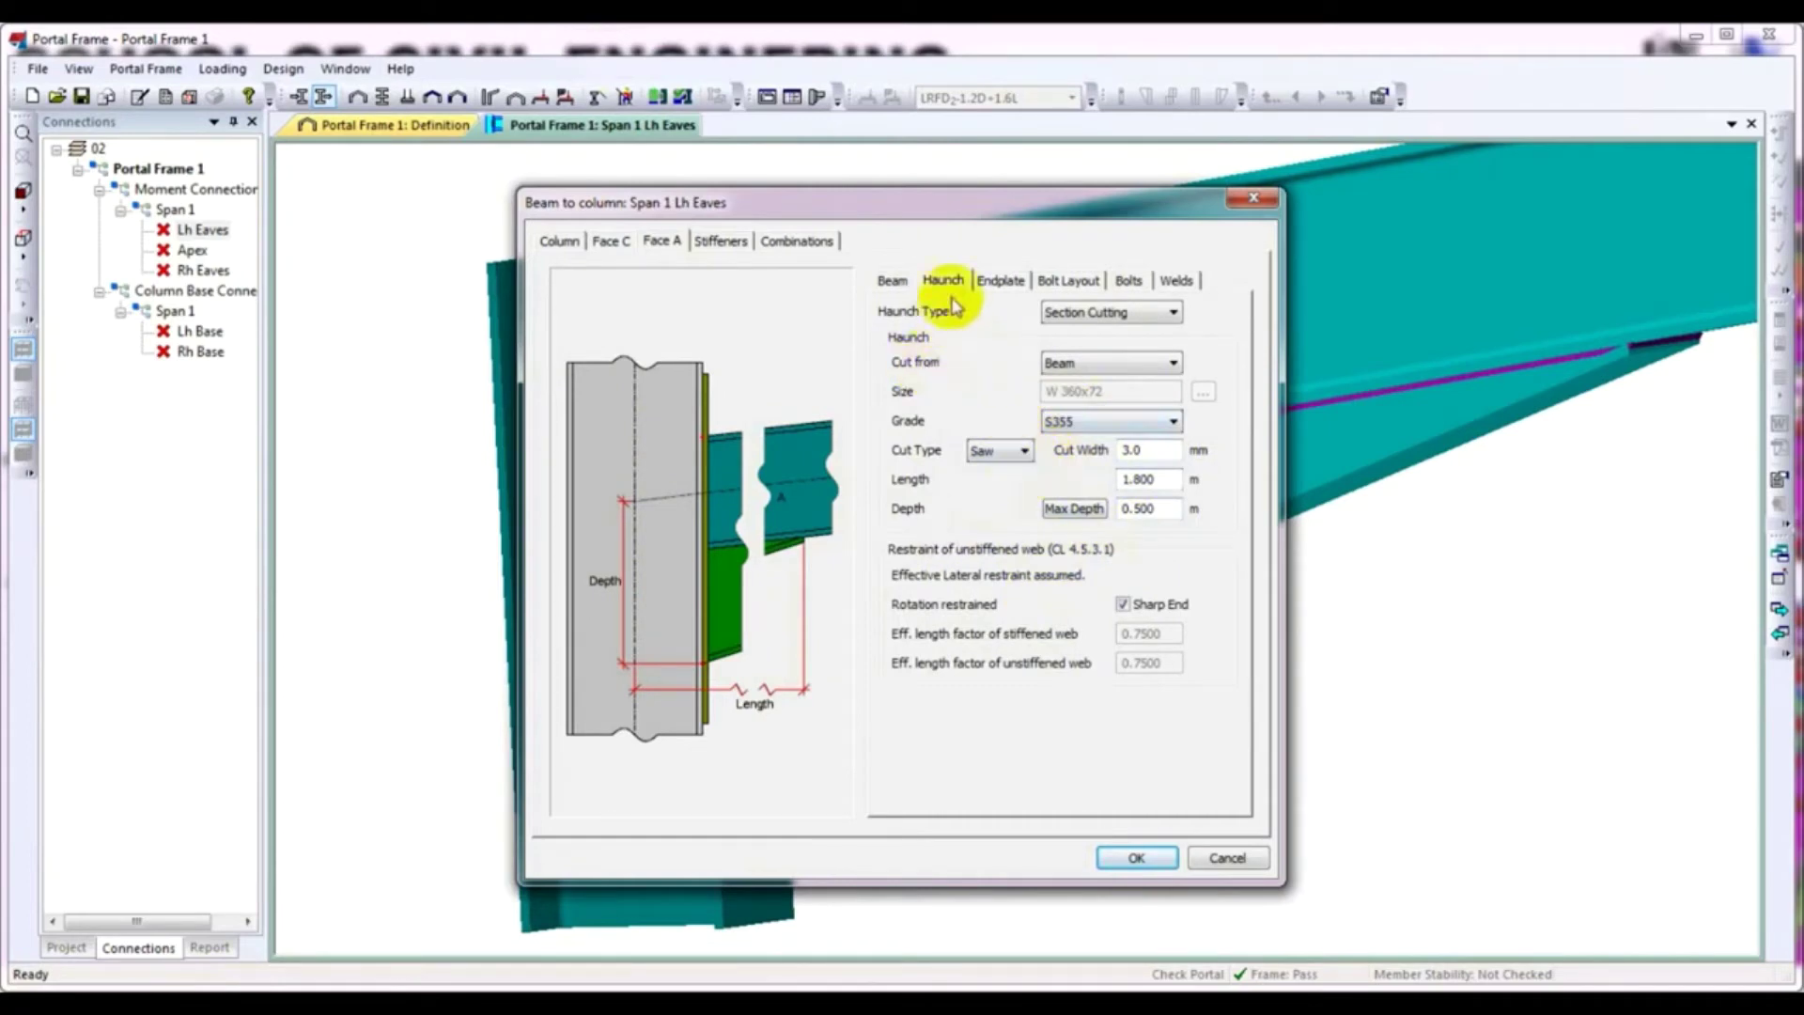
Examine the Face A endplate's width, steel grade options and flush projections above the top and below the bottom
{"action": "left_click", "coordinate": [999, 280]}
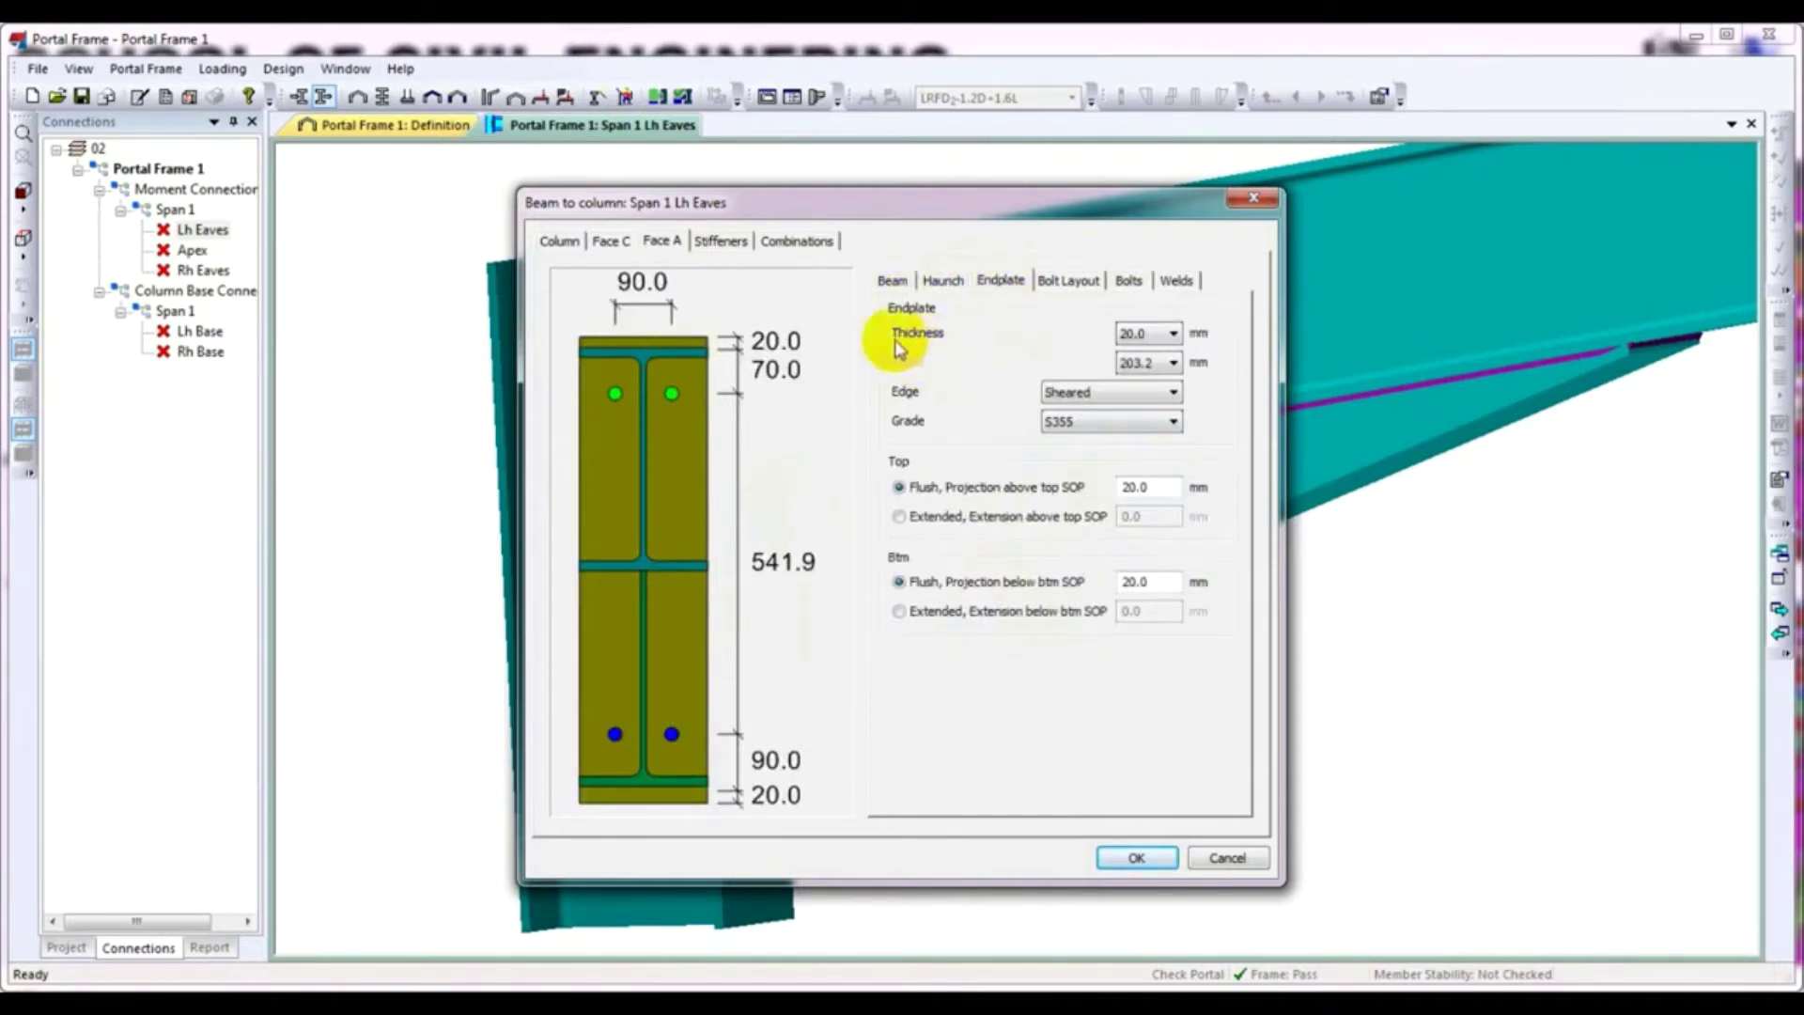
{"action": "left_click", "coordinate": [1174, 364]}
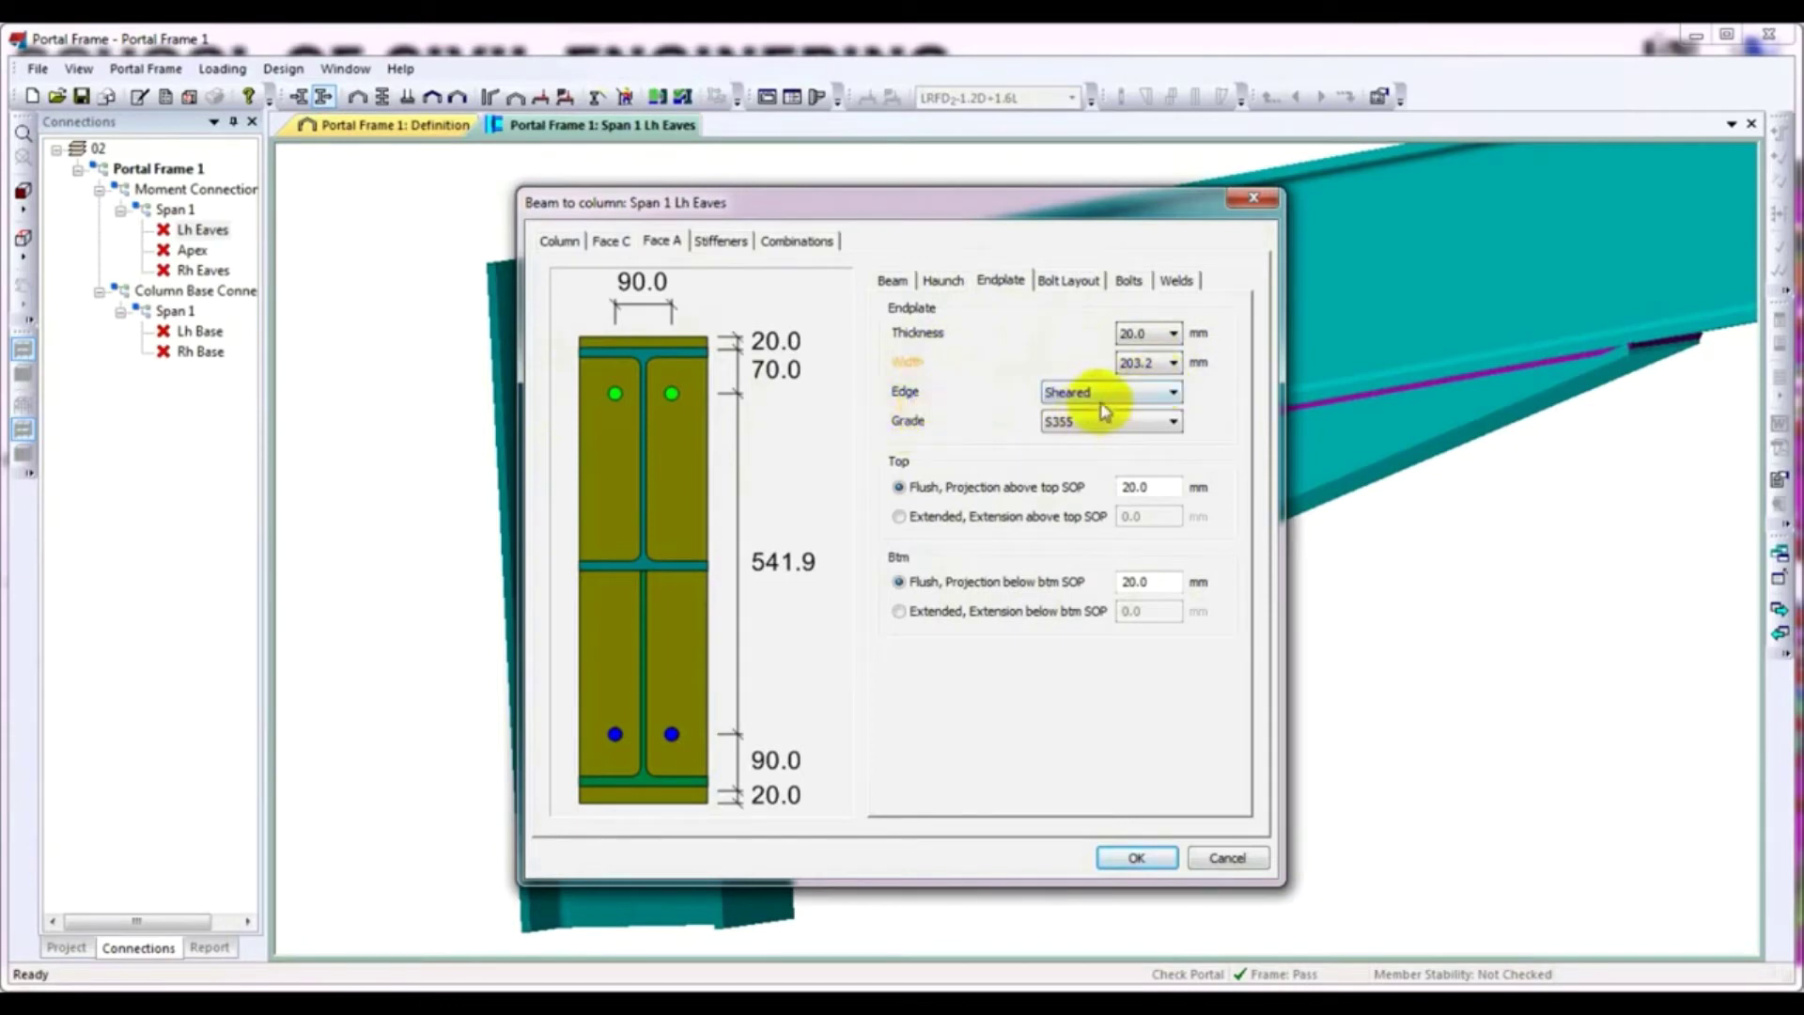
{"action": "left_click", "coordinate": [1127, 421]}
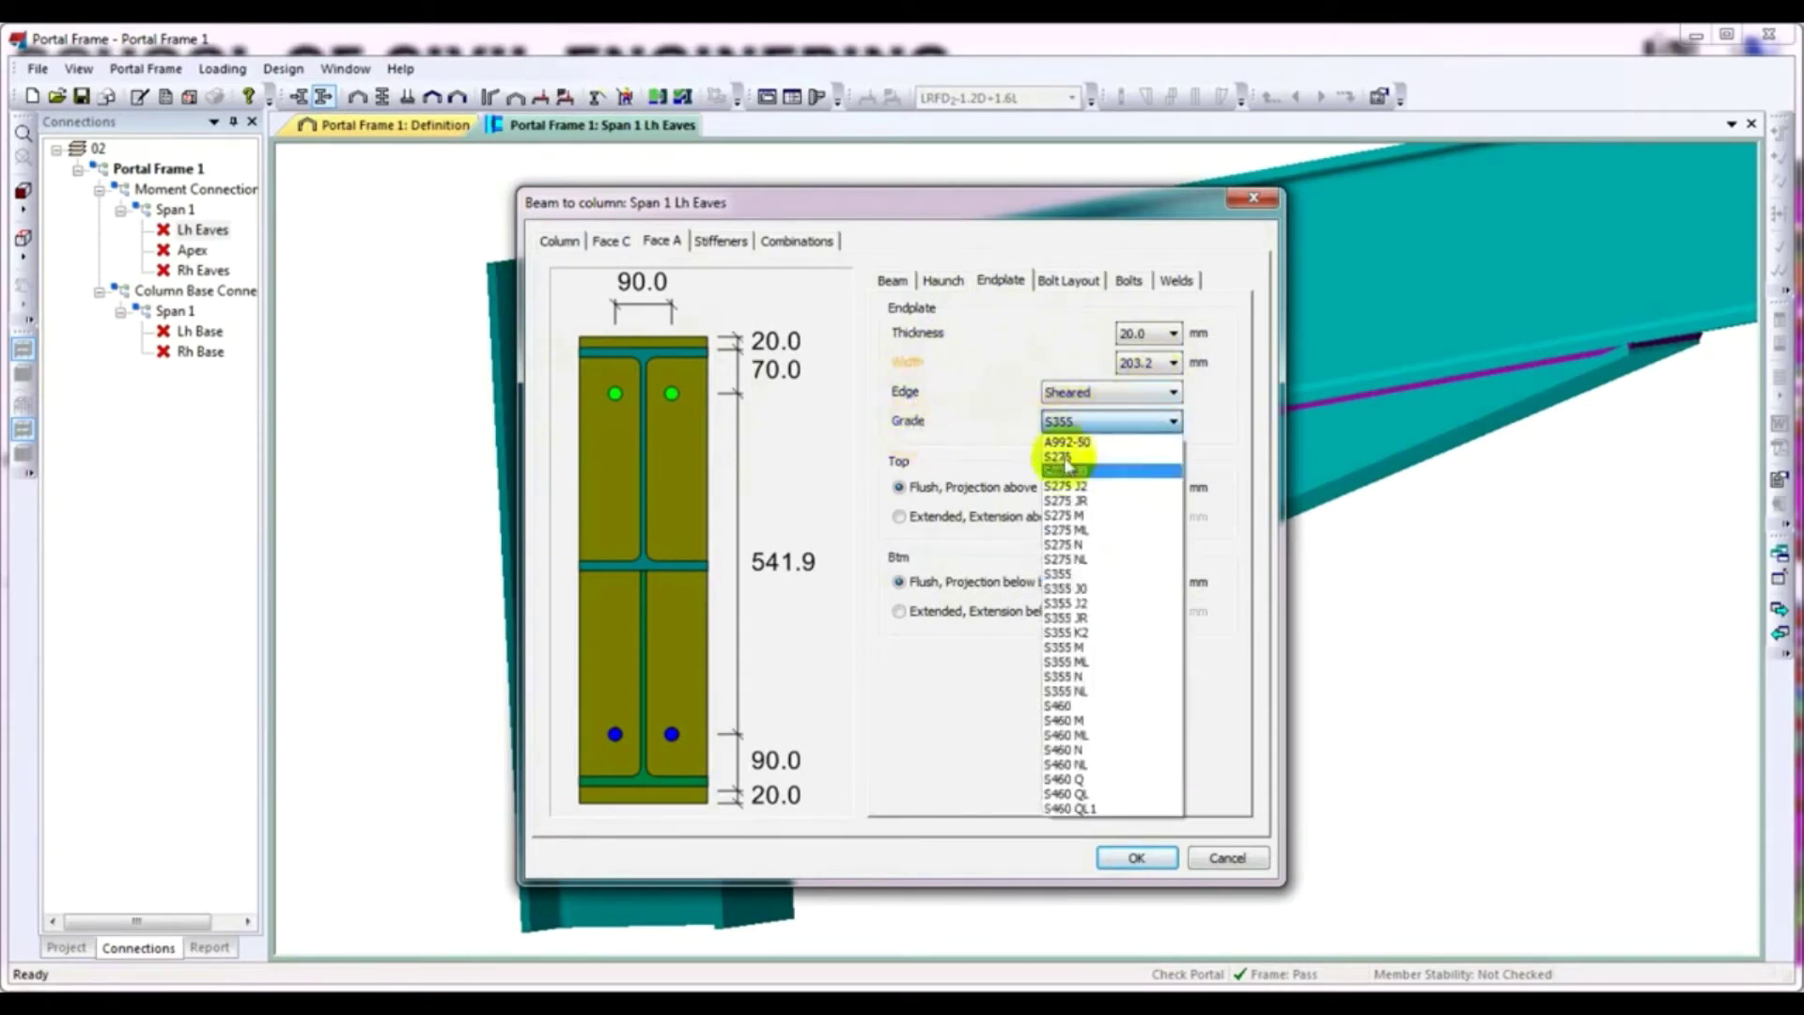
{"action": "left_click", "coordinate": [996, 469]}
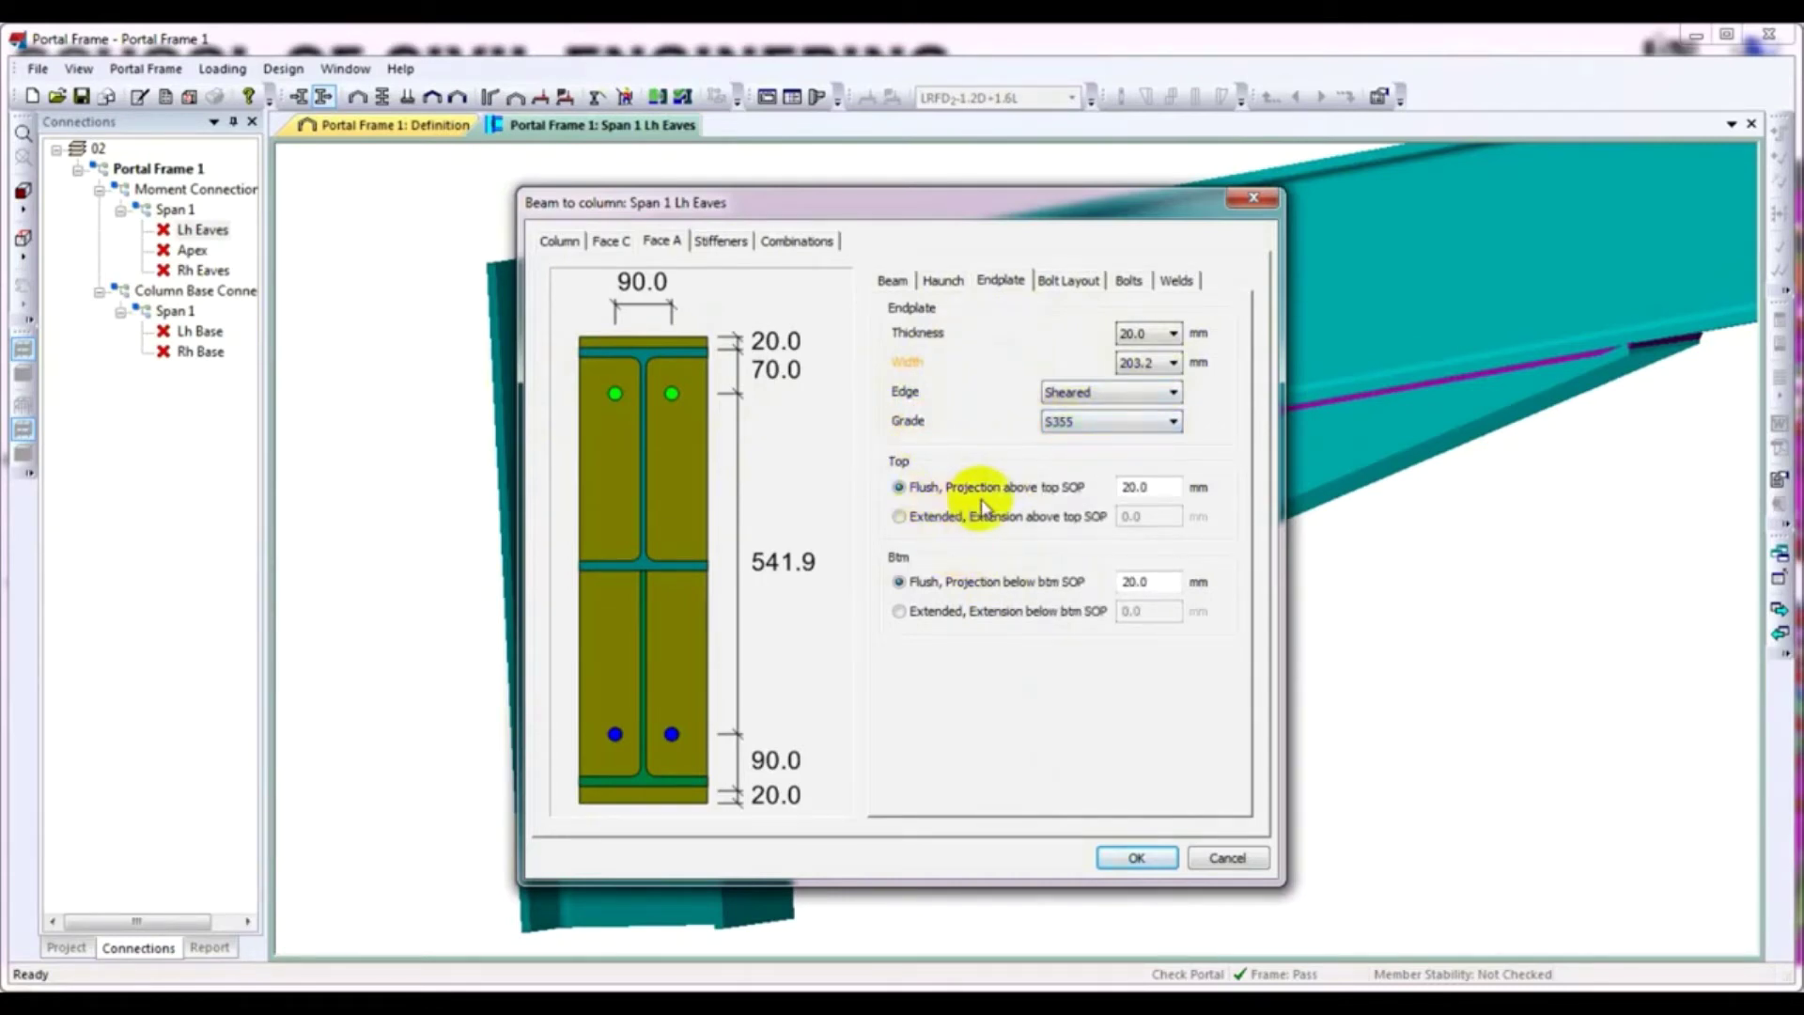
{"action": "left_click", "coordinate": [726, 371]}
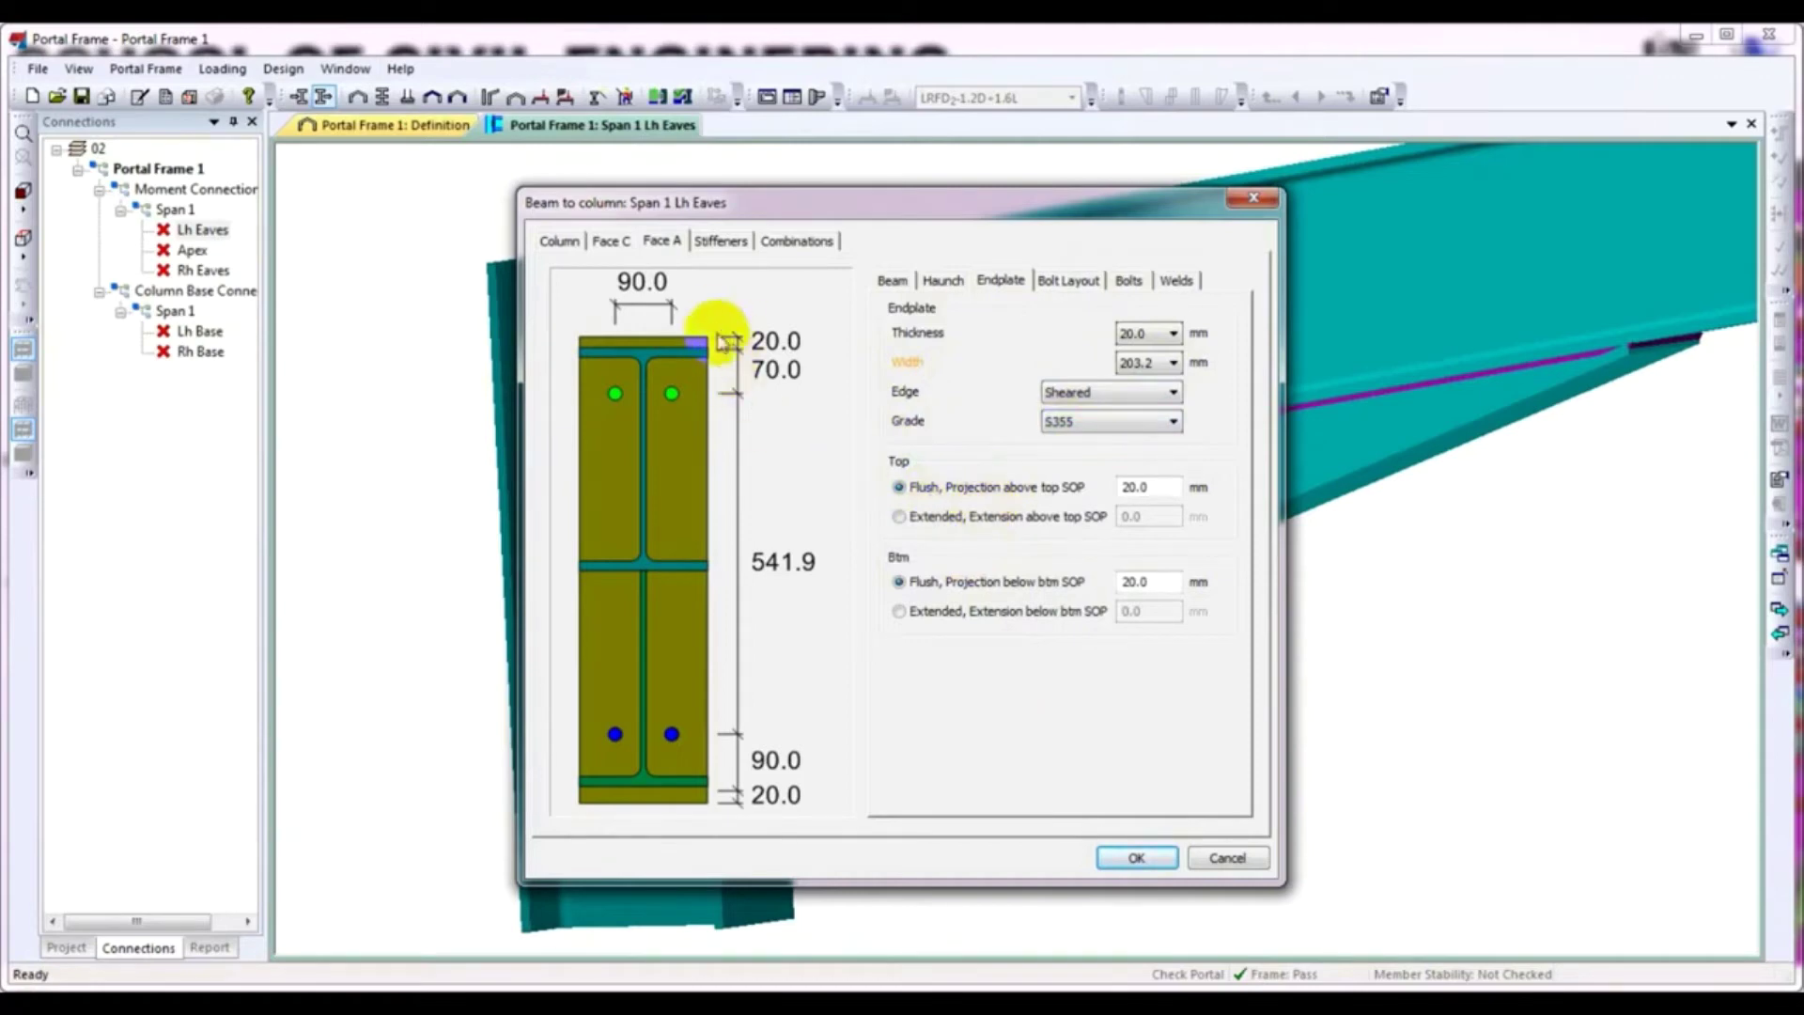
{"action": "left_click", "coordinate": [688, 360]}
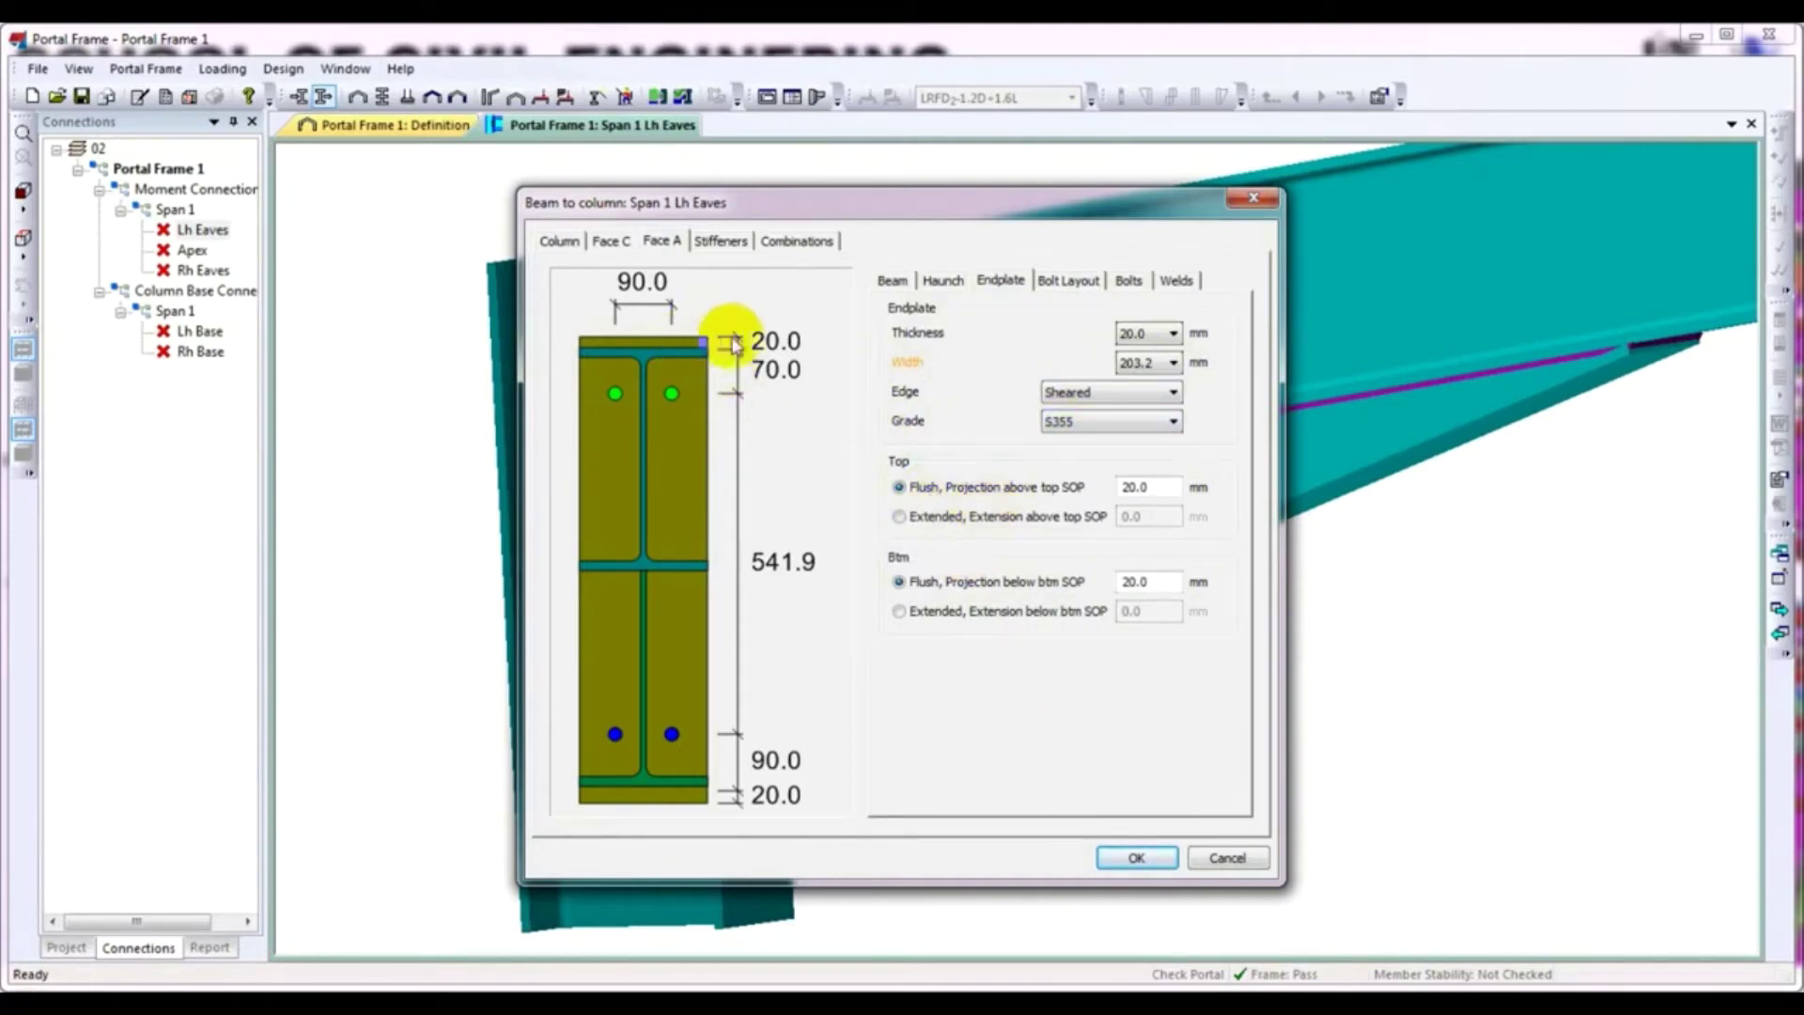
{"action": "mouse_move", "coordinate": [686, 369]}
{"action": "left_mouse_down"}
{"action": "mouse_move", "coordinate": [704, 657]}
{"action": "mouse_move", "coordinate": [693, 342]}
{"action": "mouse_move", "coordinate": [729, 335]}
{"action": "mouse_move", "coordinate": [718, 361]}
{"action": "mouse_move", "coordinate": [639, 361]}
{"action": "mouse_move", "coordinate": [749, 352]}
{"action": "left_mouse_up"}
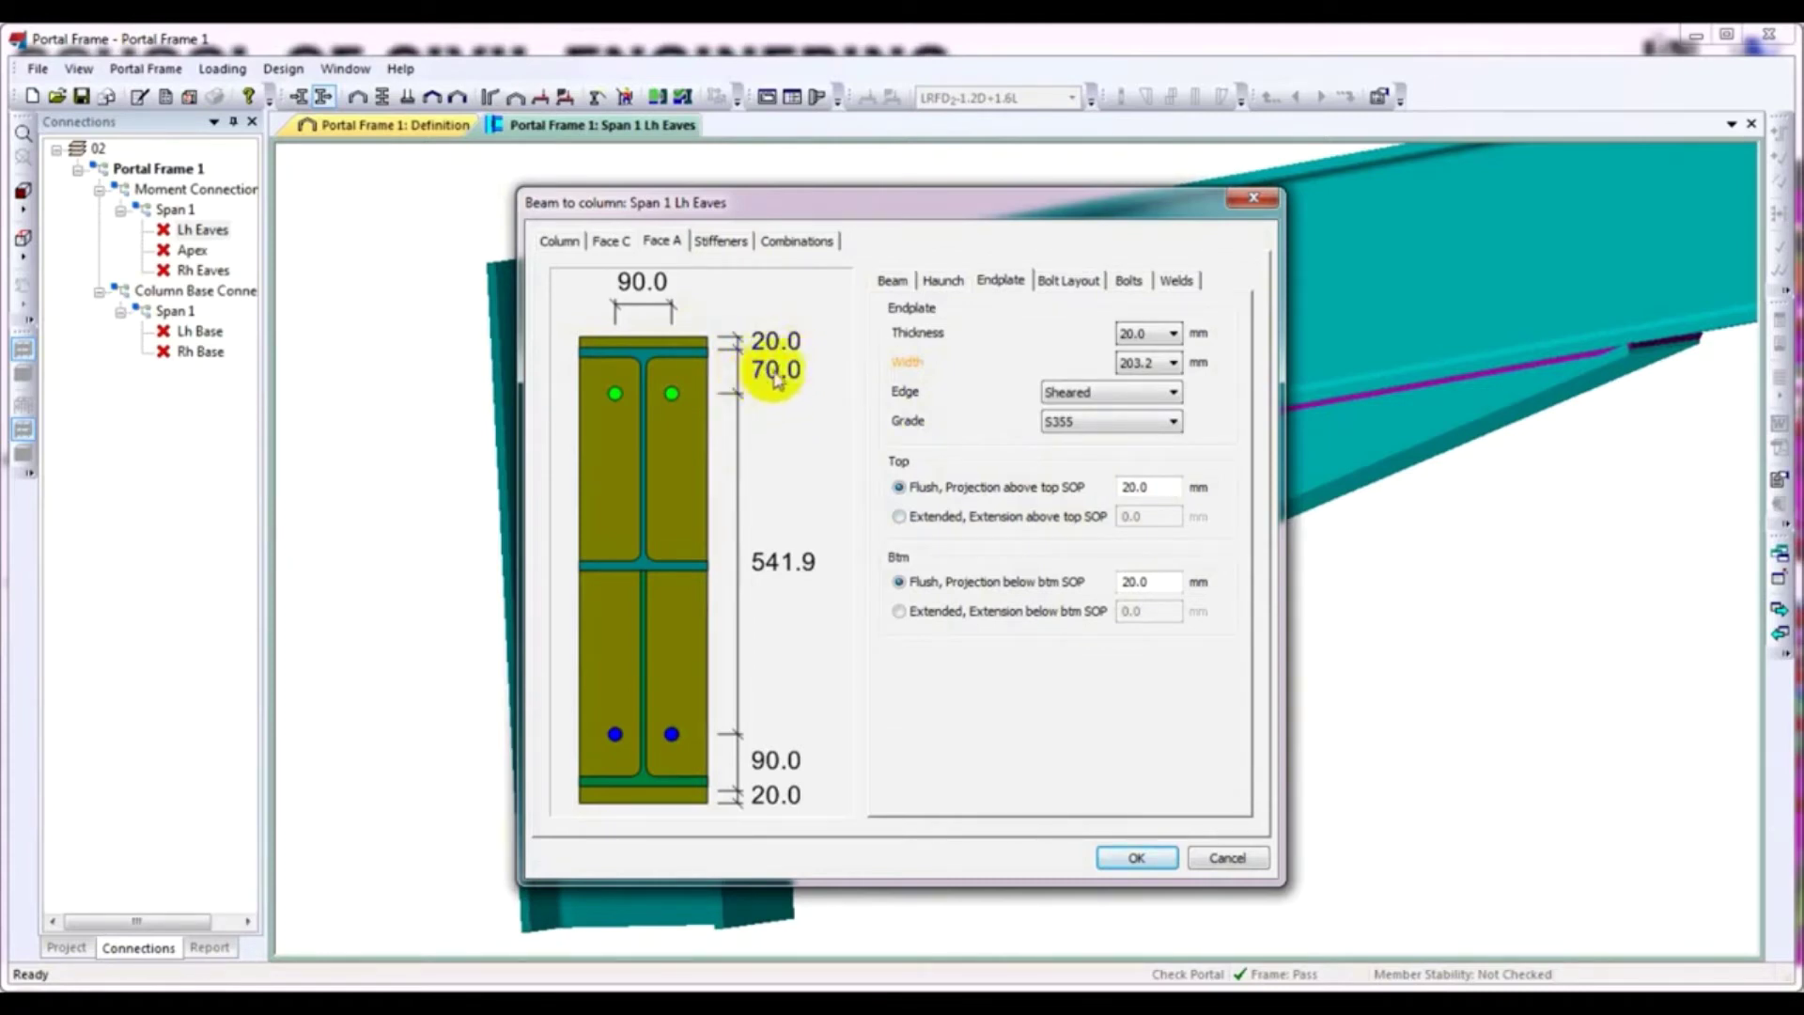
{"action": "left_click", "coordinate": [705, 371]}
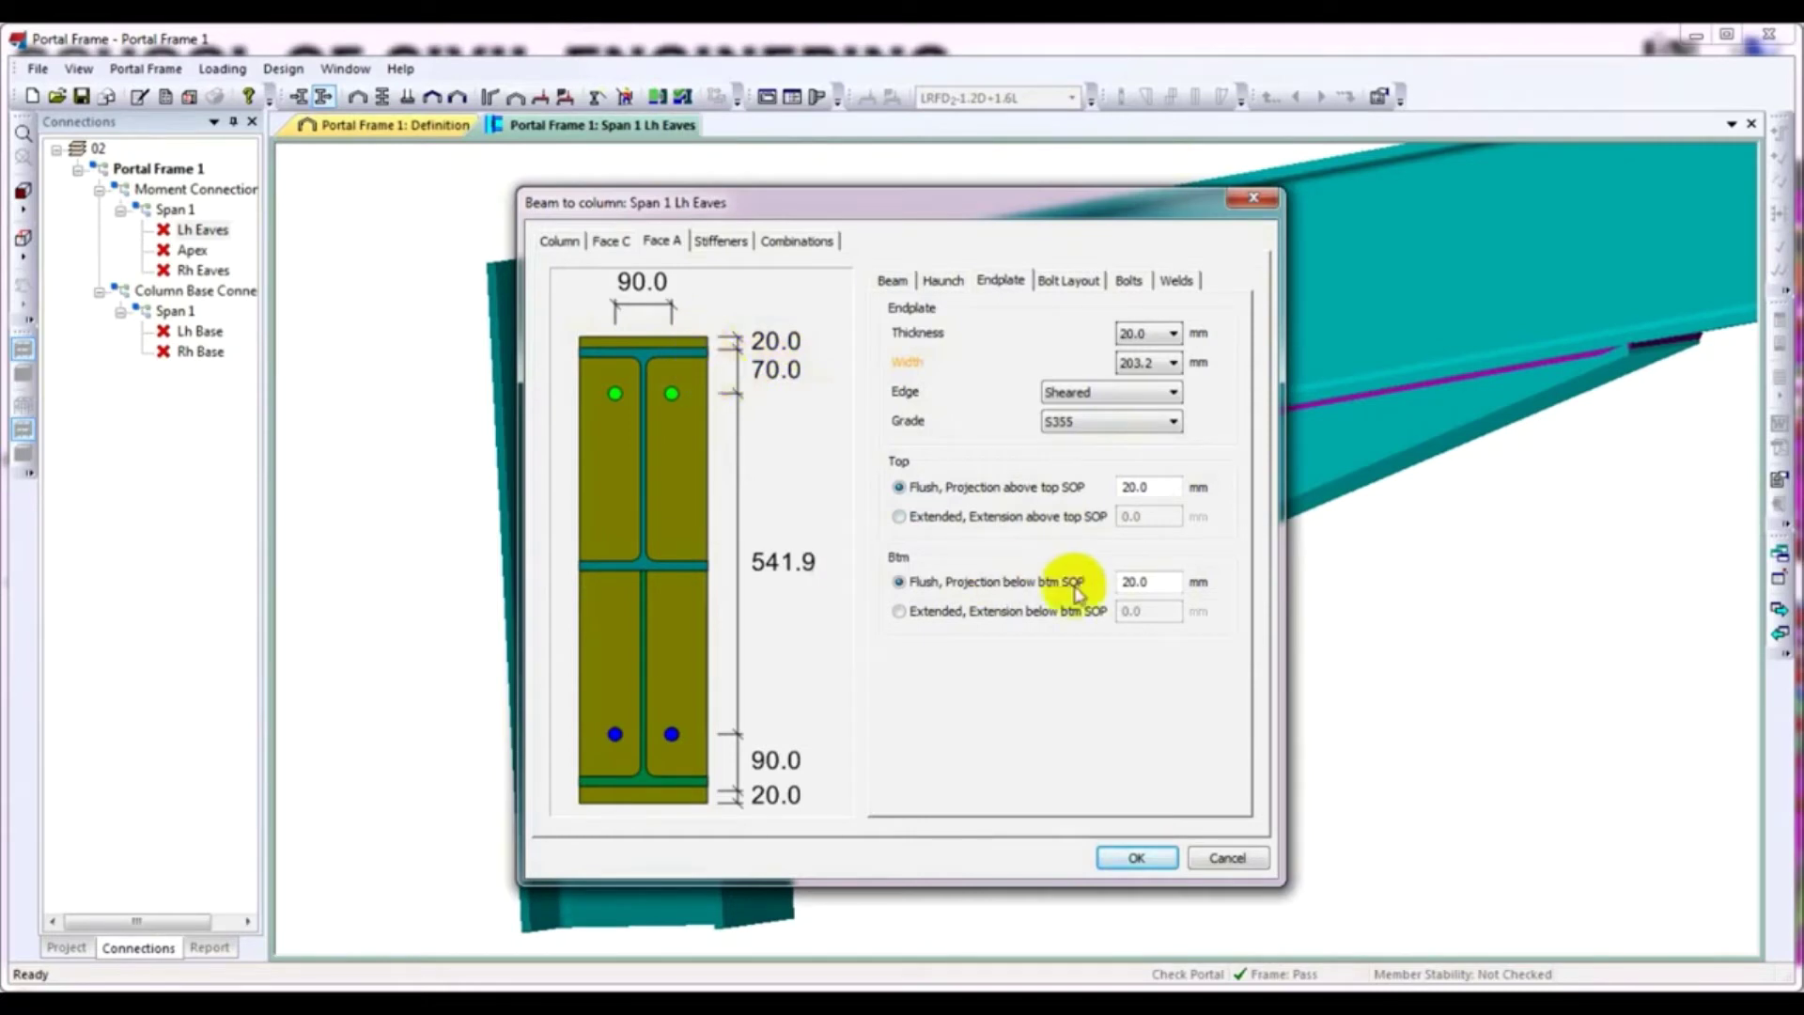
{"action": "left_click", "coordinate": [899, 581]}
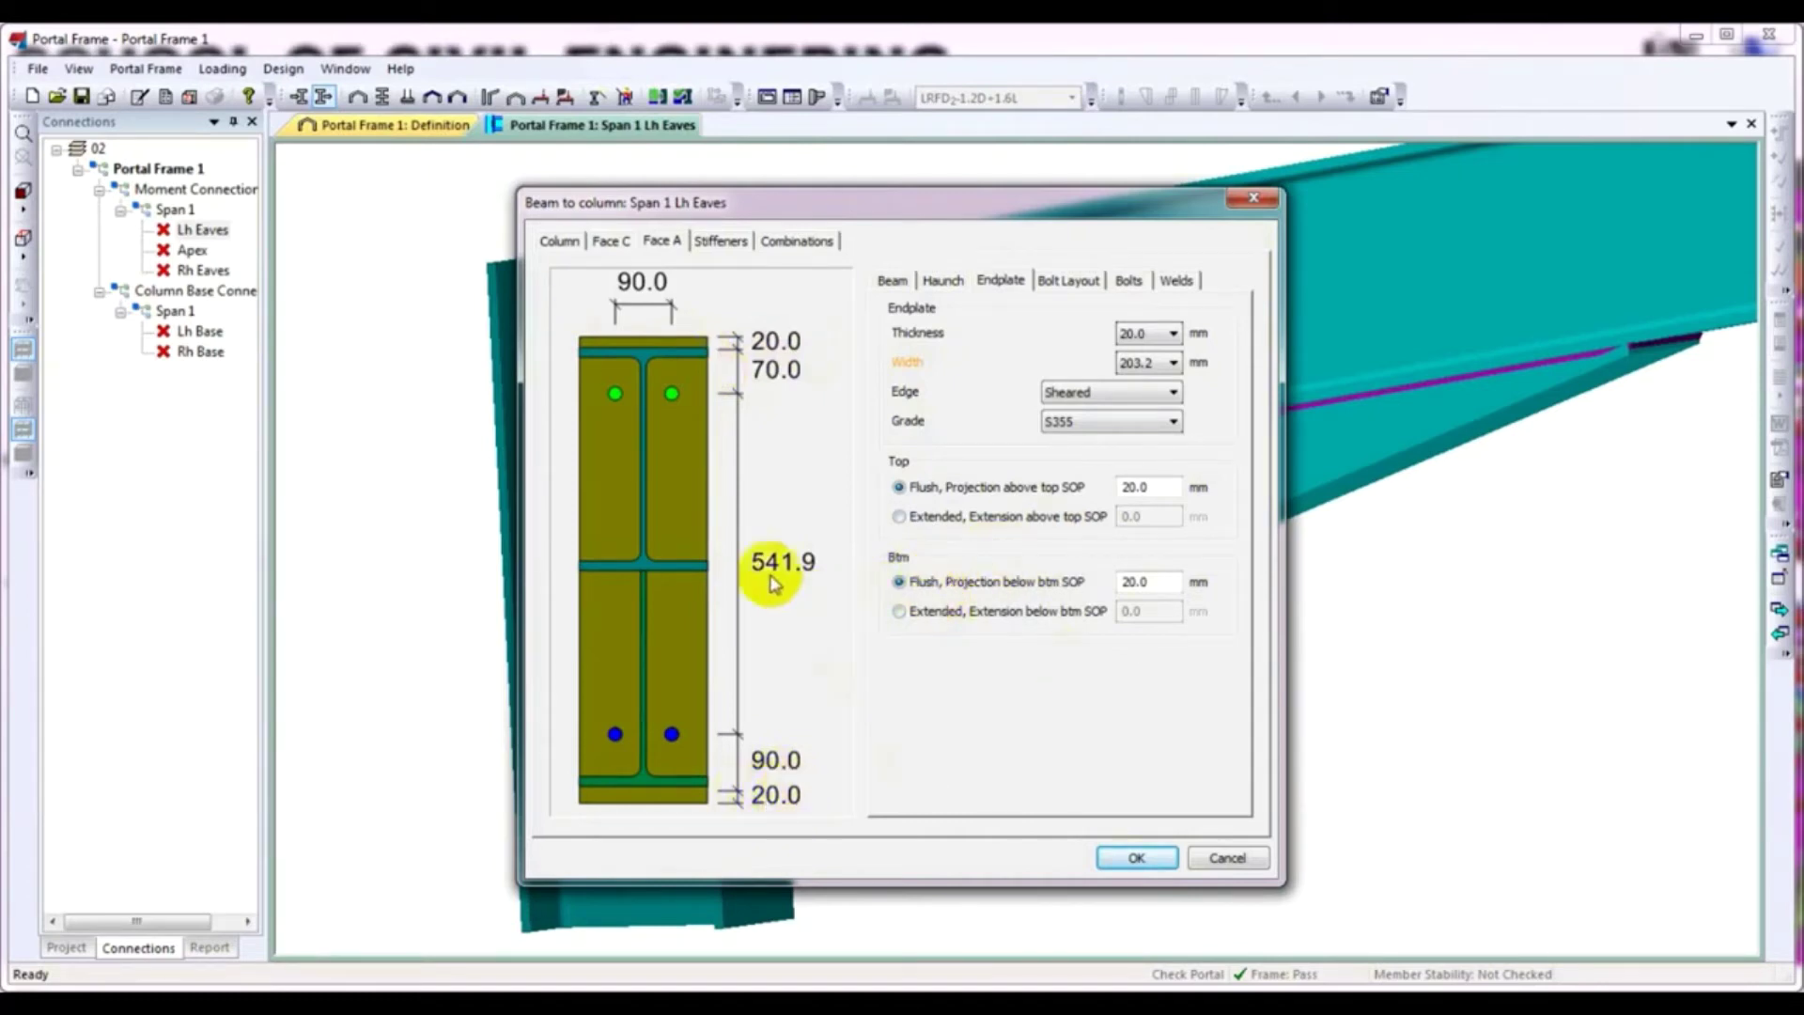
{"action": "left_click", "coordinate": [680, 411]}
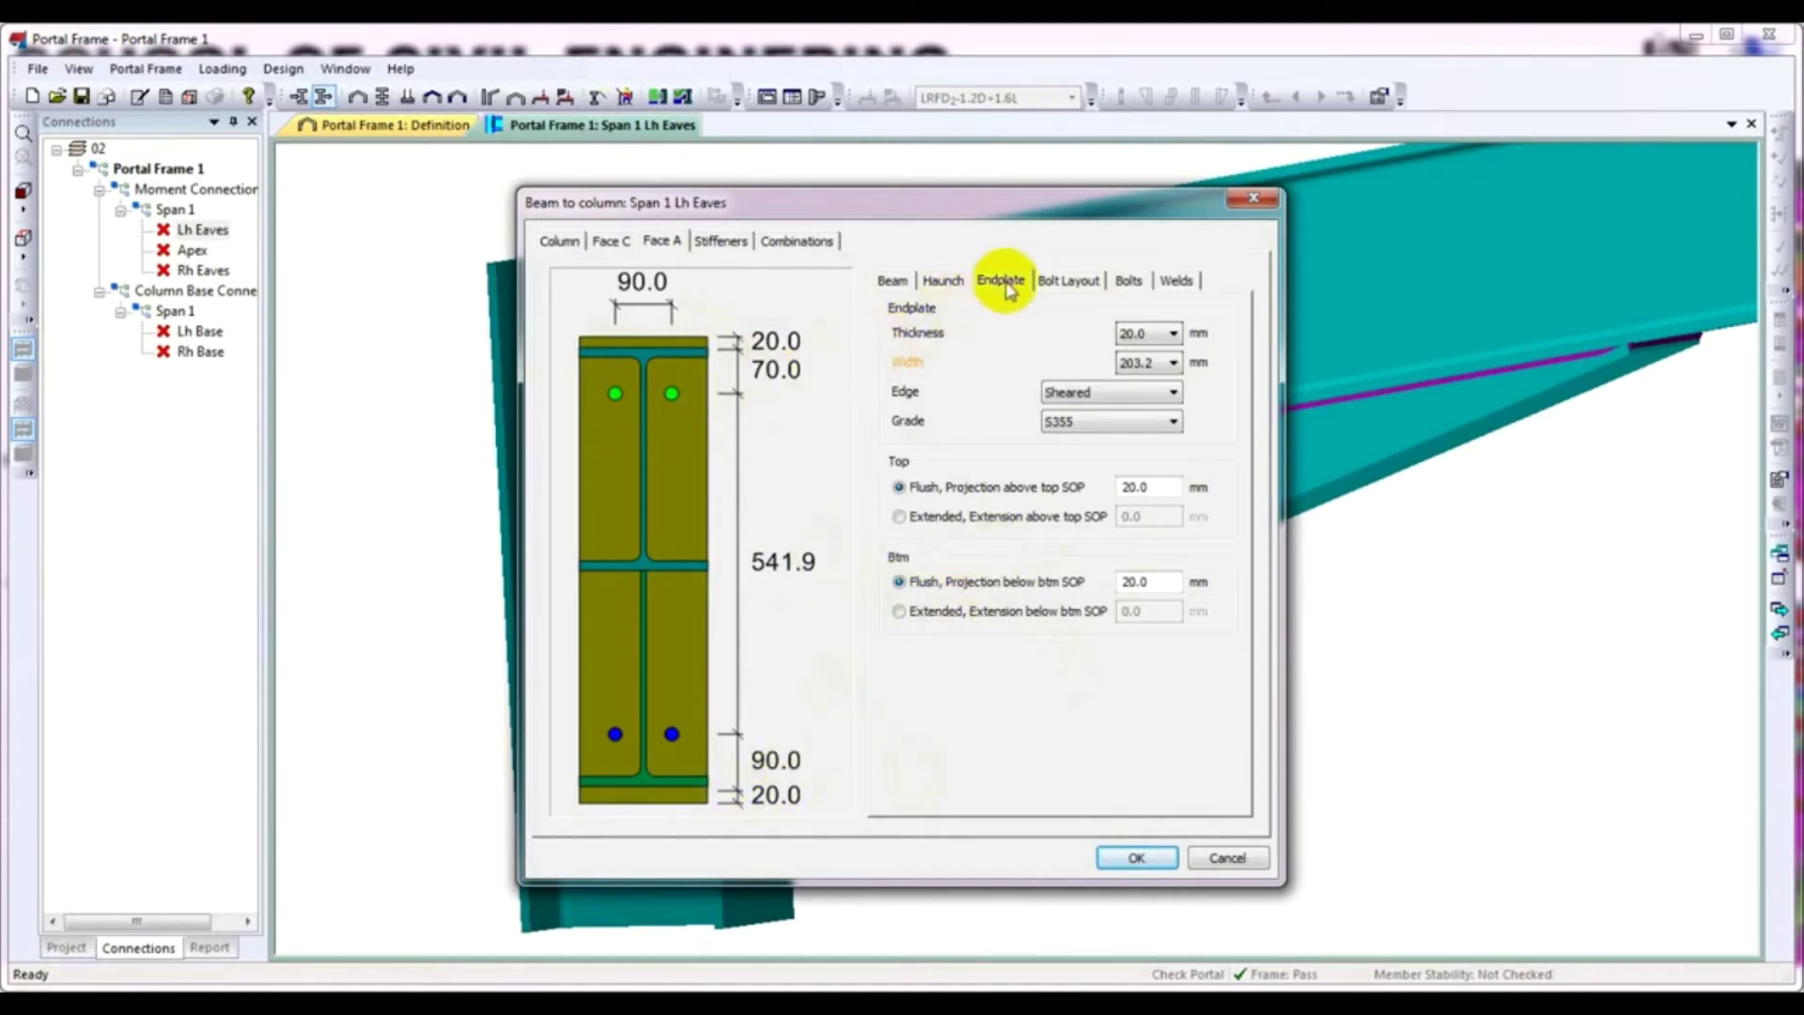
Set the number of top-zone bolt rows in the Face A bolt layout to 2
{"action": "left_click", "coordinate": [1067, 284]}
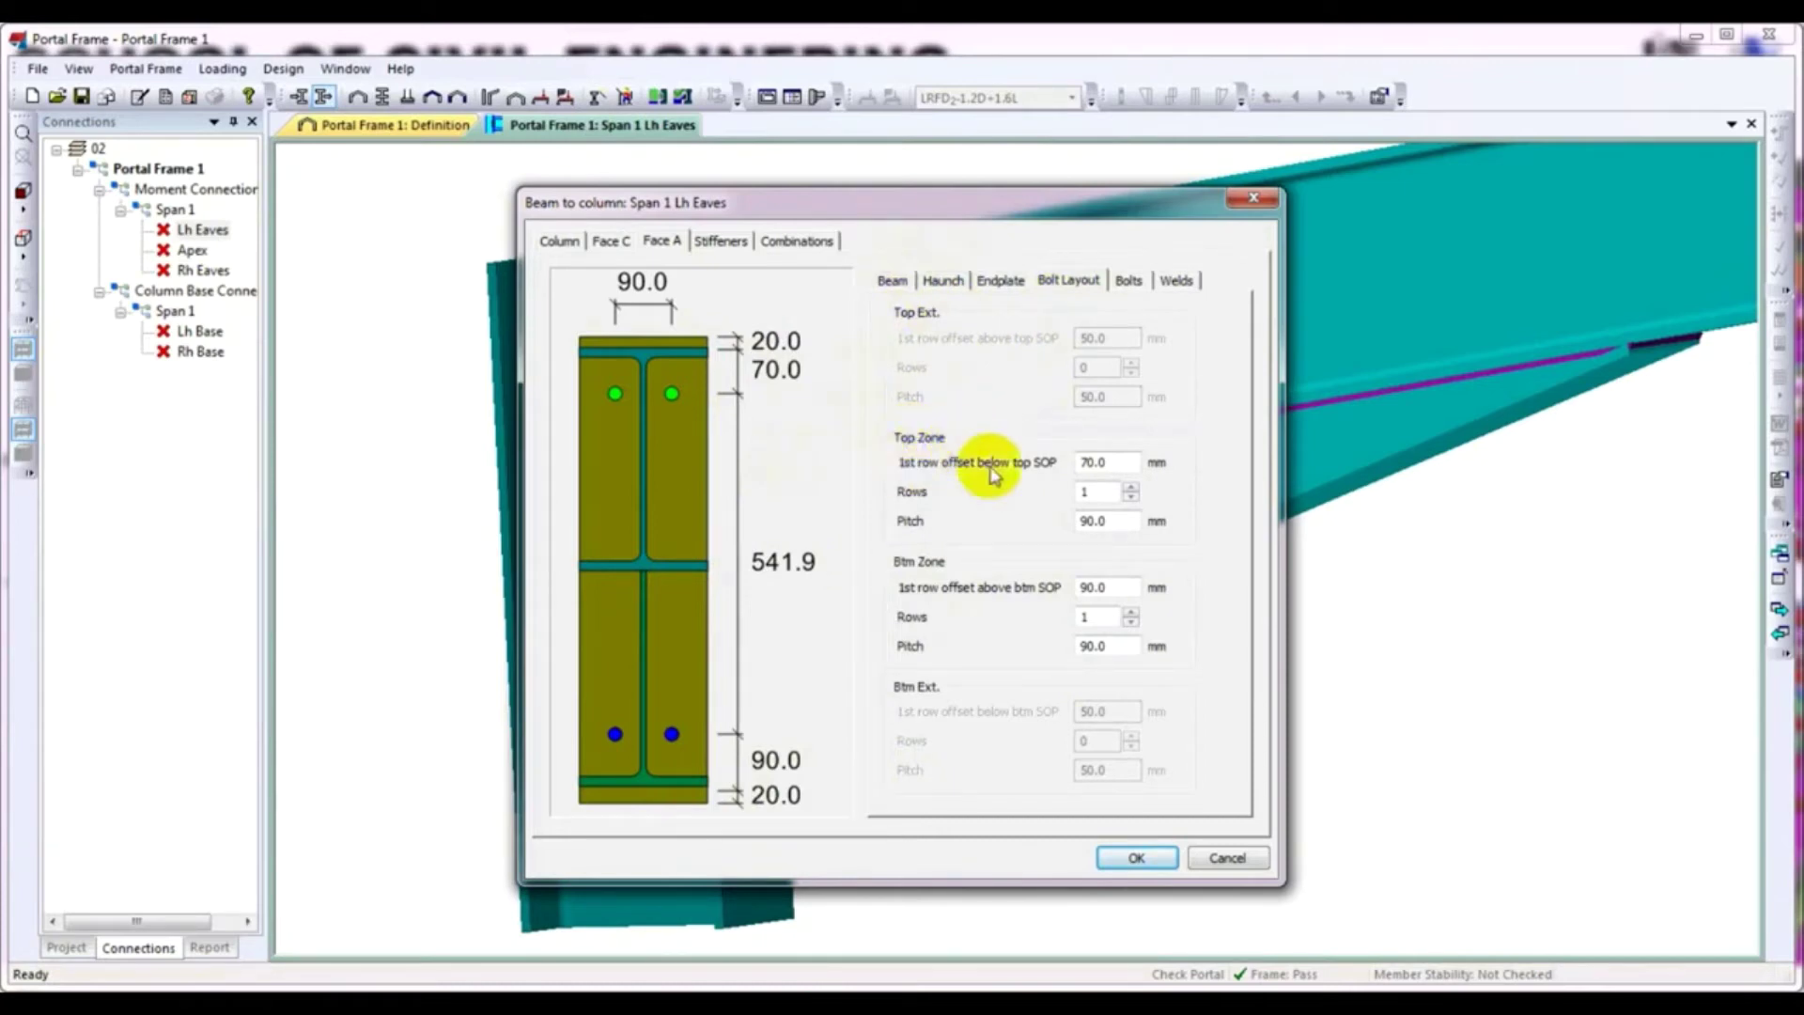
{"action": "left_click", "coordinate": [1123, 461]}
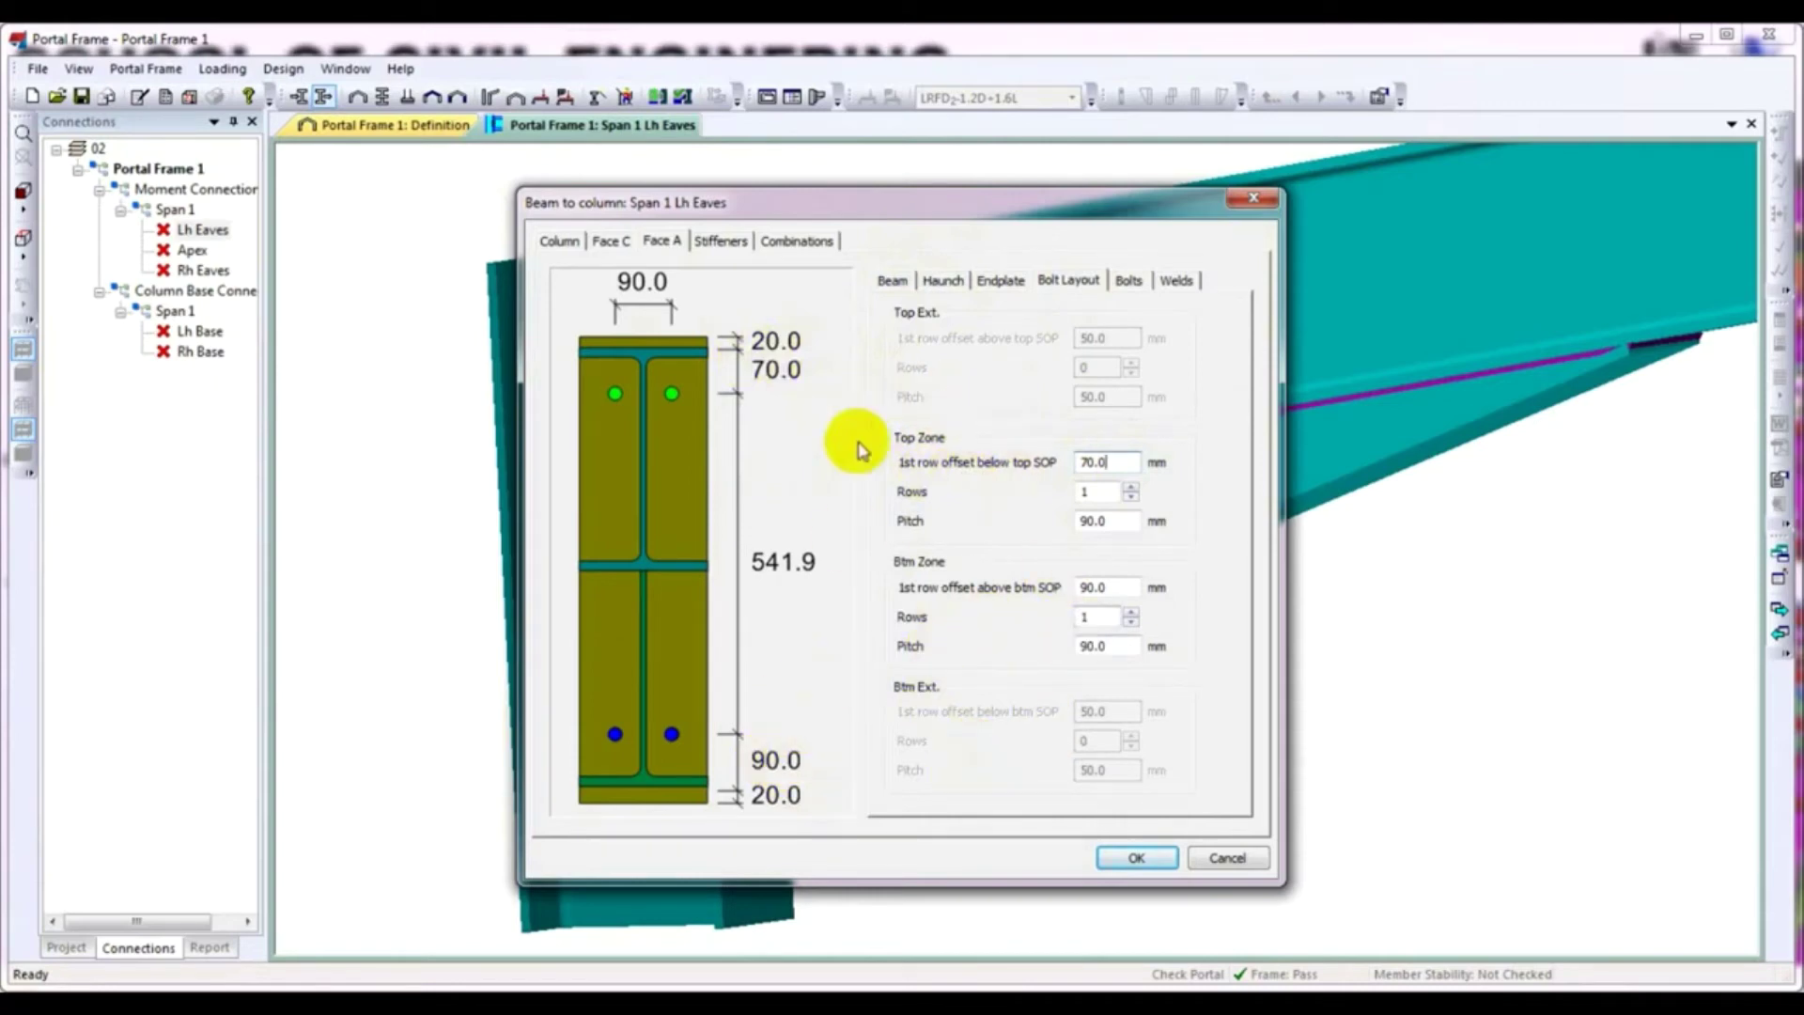
{"action": "left_click", "coordinate": [1129, 487]}
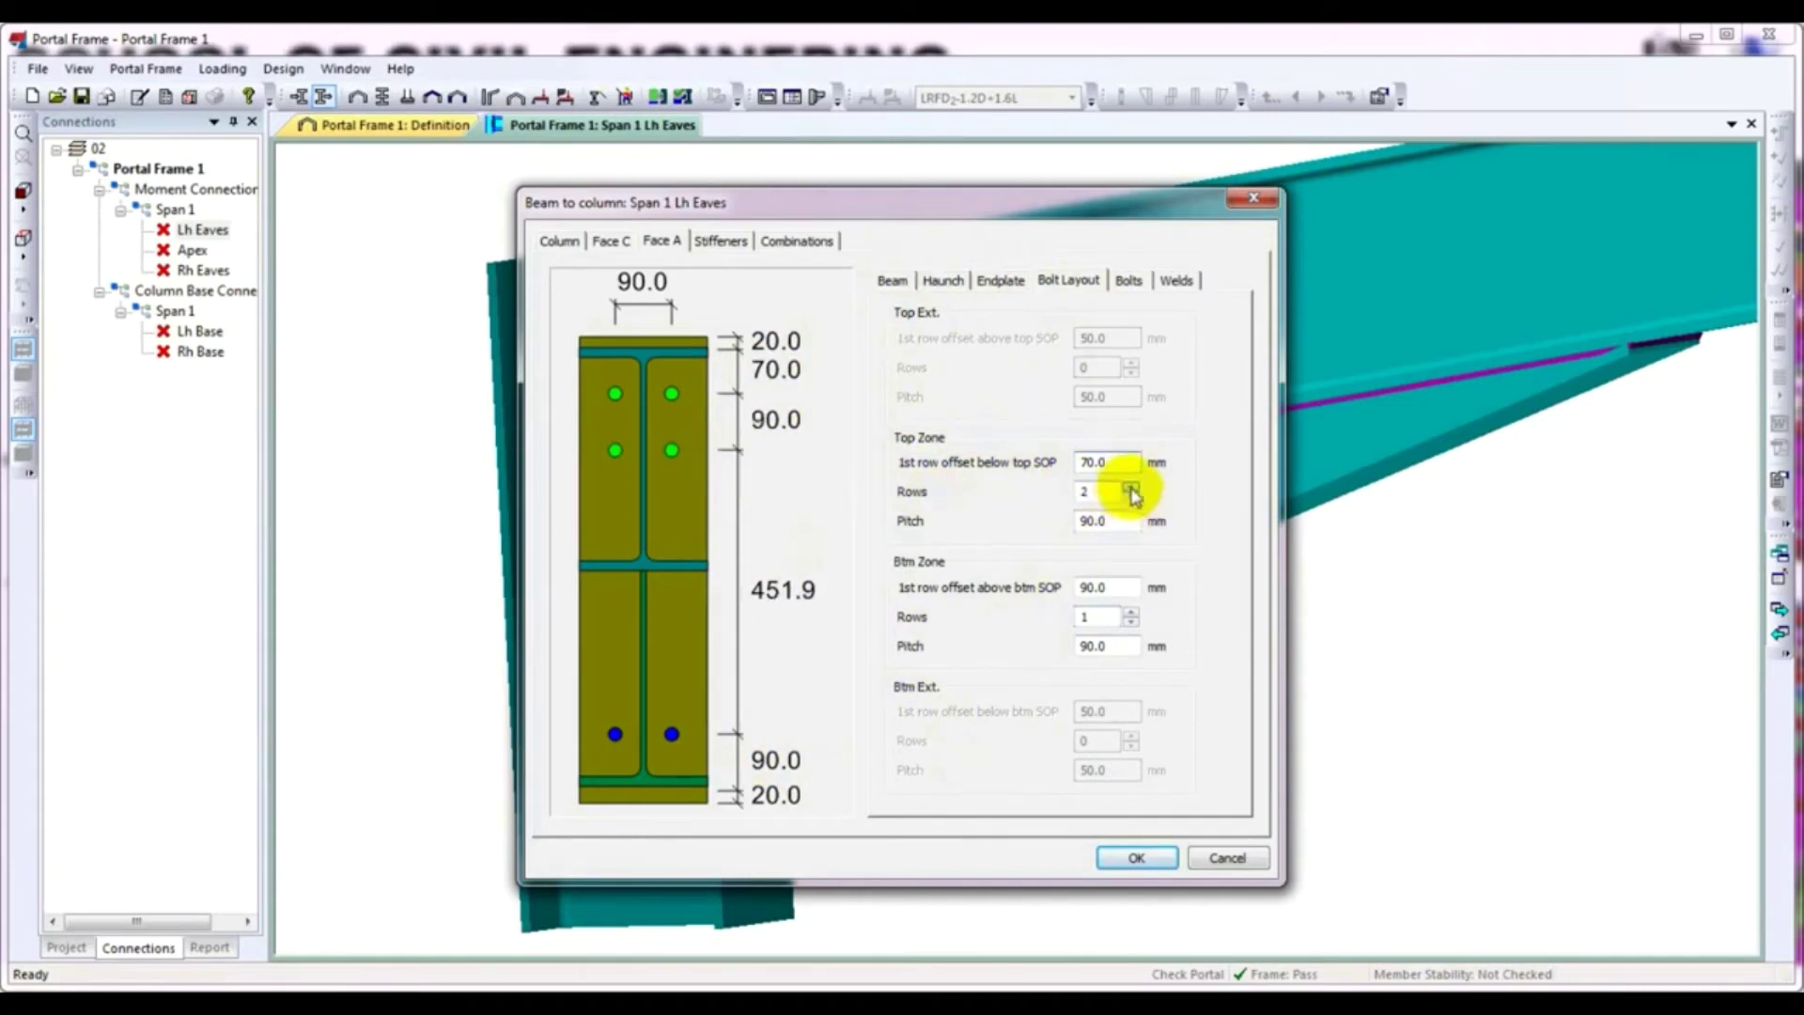
{"action": "left_click", "coordinate": [1131, 488]}
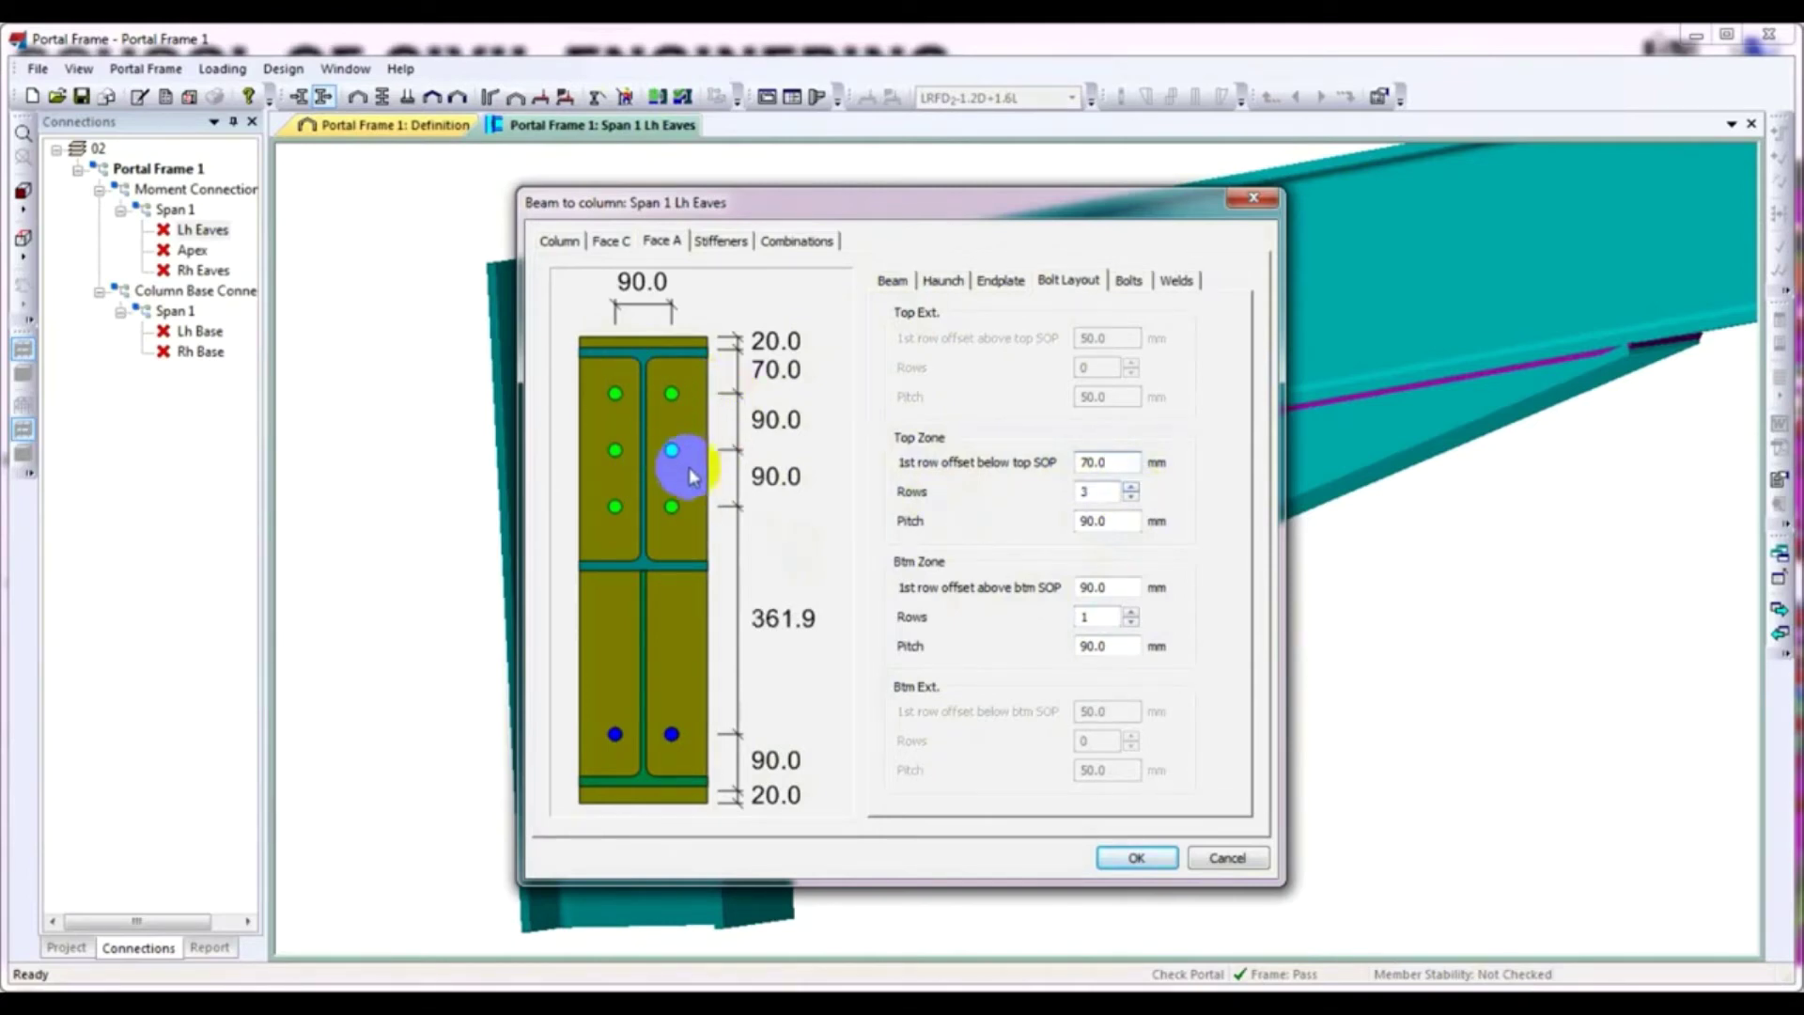
{"action": "left_click_drag", "start_coordinate": [1135, 521], "coordinate": [956, 522]}
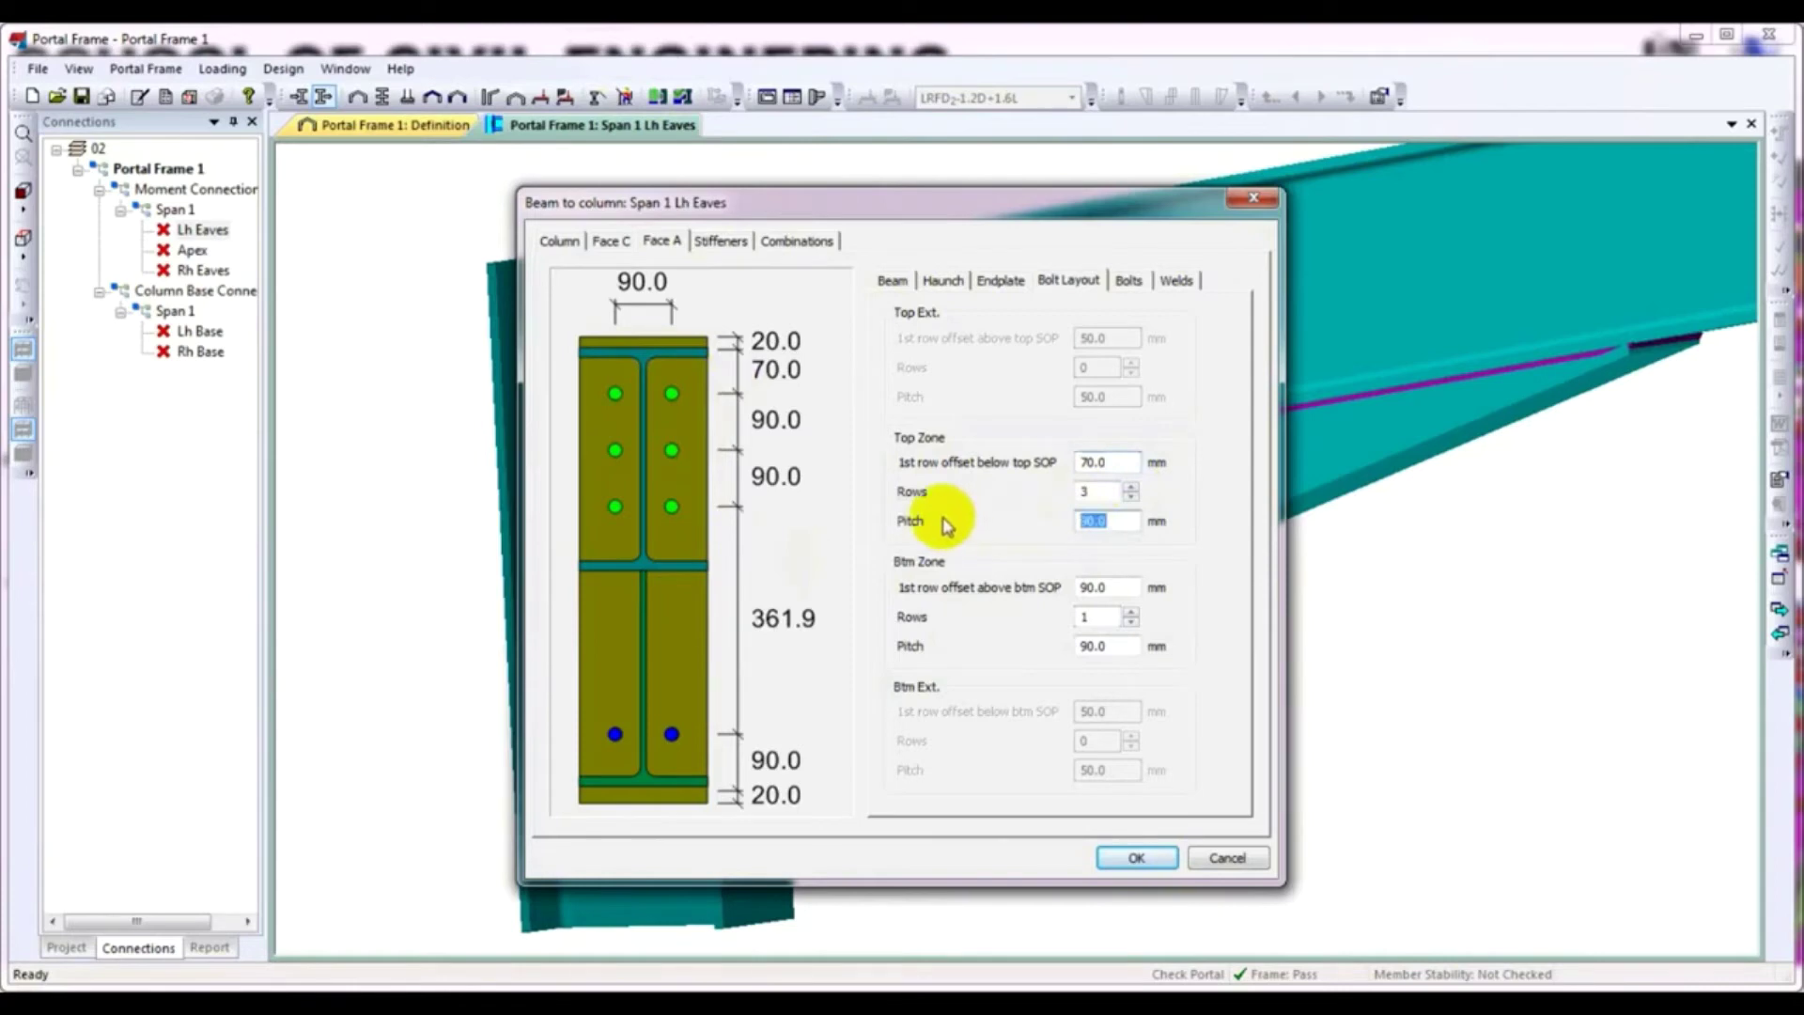
{"action": "left_click", "coordinate": [1131, 486]}
{"action": "left_click", "coordinate": [1131, 498]}
{"action": "left_click", "coordinate": [1132, 498]}
Set the top-zone bolt pitch in the Face A bolt layout to 120 mm
{"action": "left_click", "coordinate": [1121, 520]}
{"action": "left_click_drag", "start_coordinate": [1121, 520], "coordinate": [975, 516]}
{"action": "type", "text": "1"}
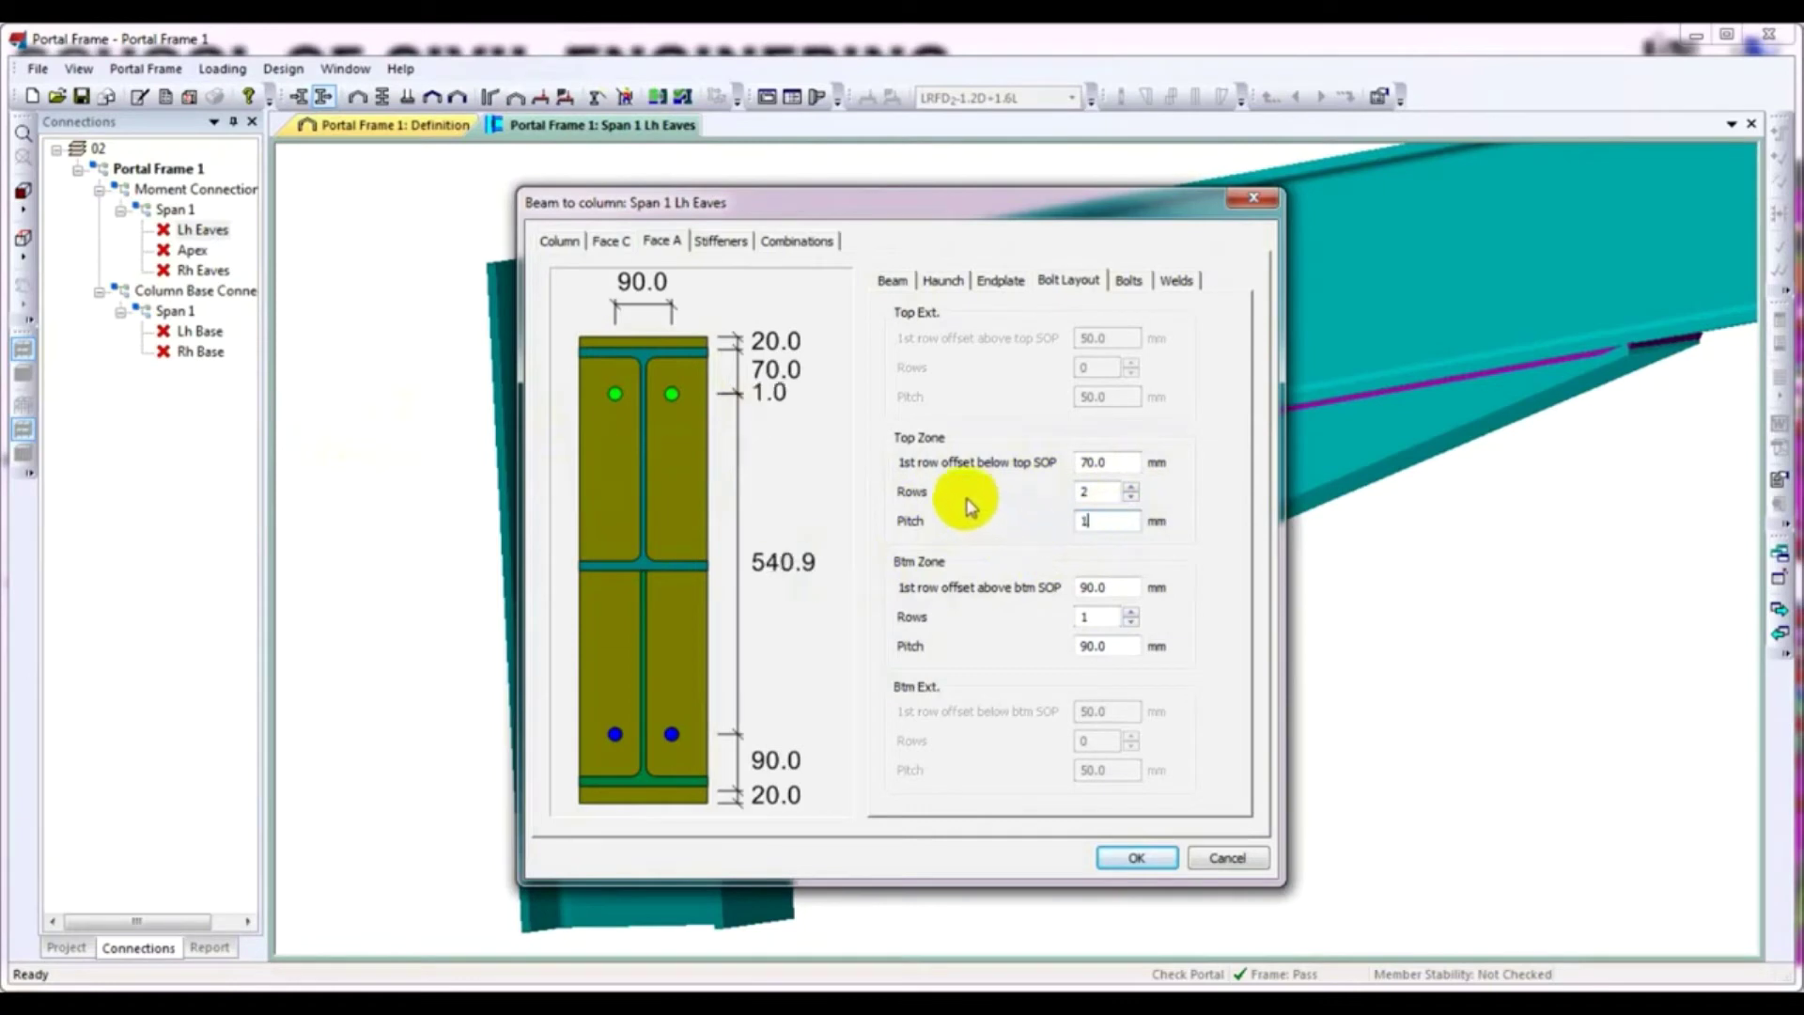
{"action": "type", "text": "20"}
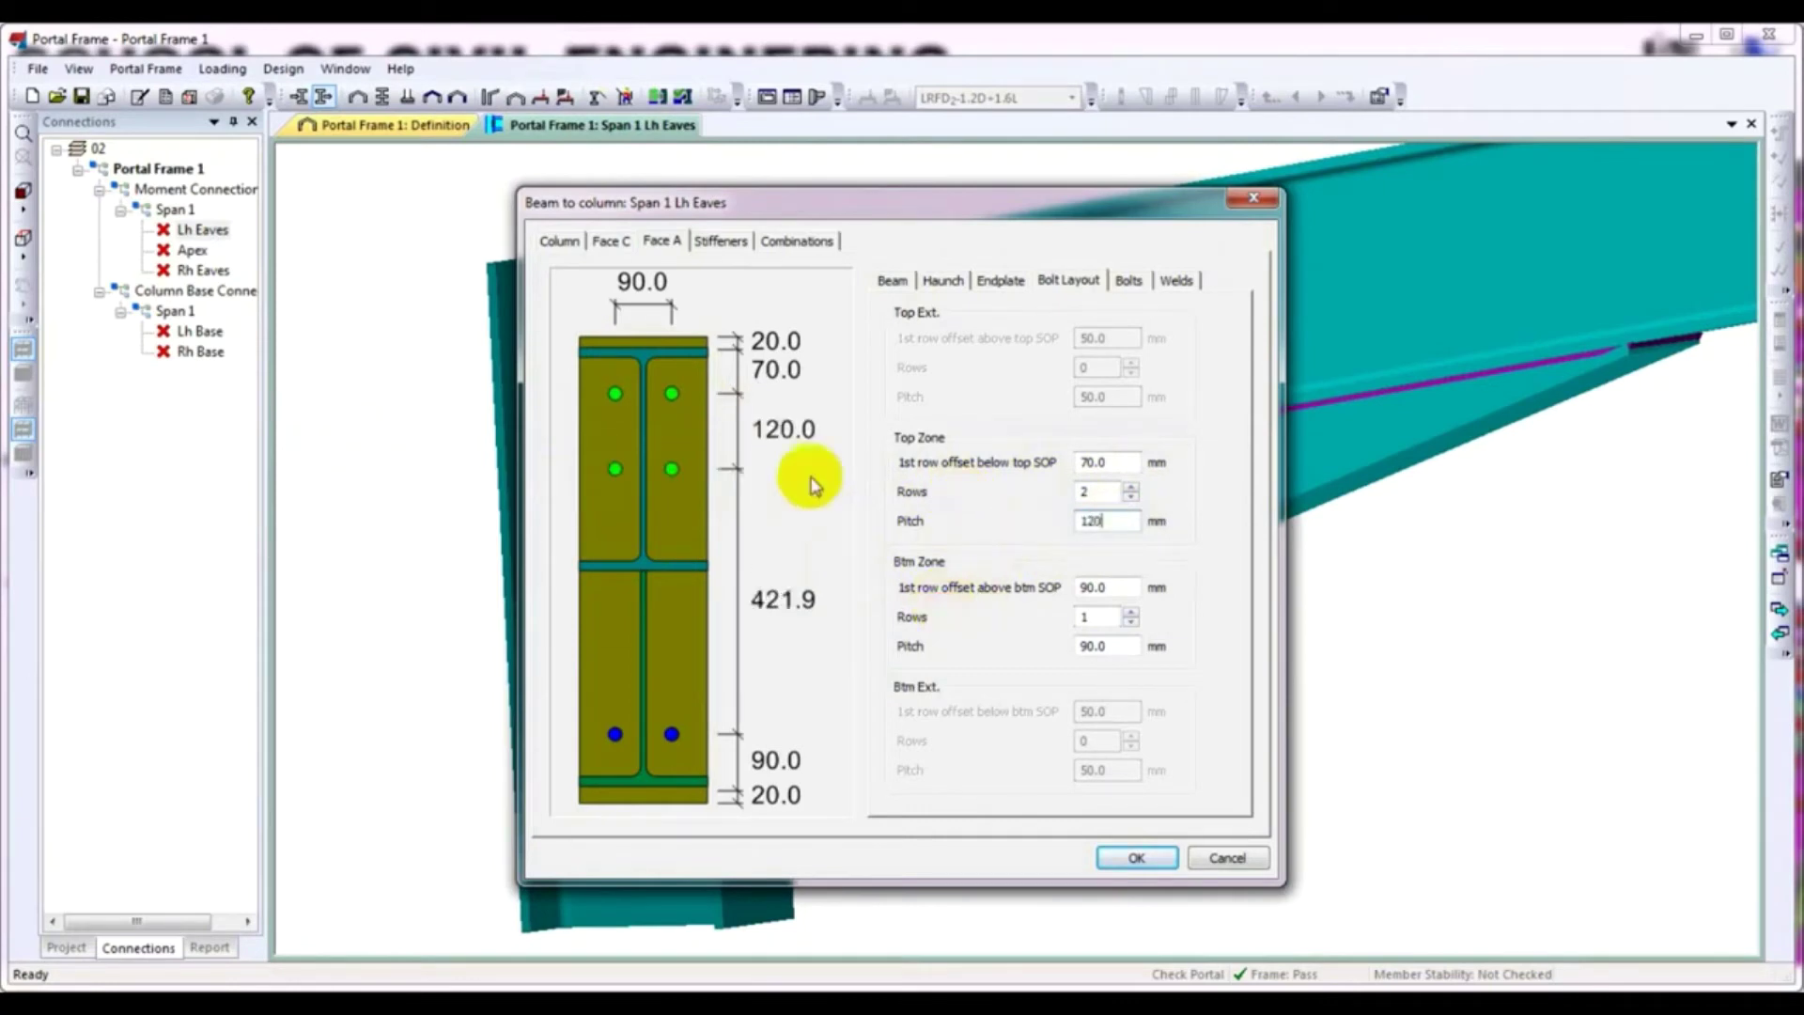
{"action": "mouse_move", "coordinate": [680, 425]}
{"action": "left_mouse_down"}
{"action": "mouse_move", "coordinate": [668, 383]}
{"action": "mouse_move", "coordinate": [676, 462]}
{"action": "mouse_move", "coordinate": [826, 511]}
{"action": "left_mouse_up"}
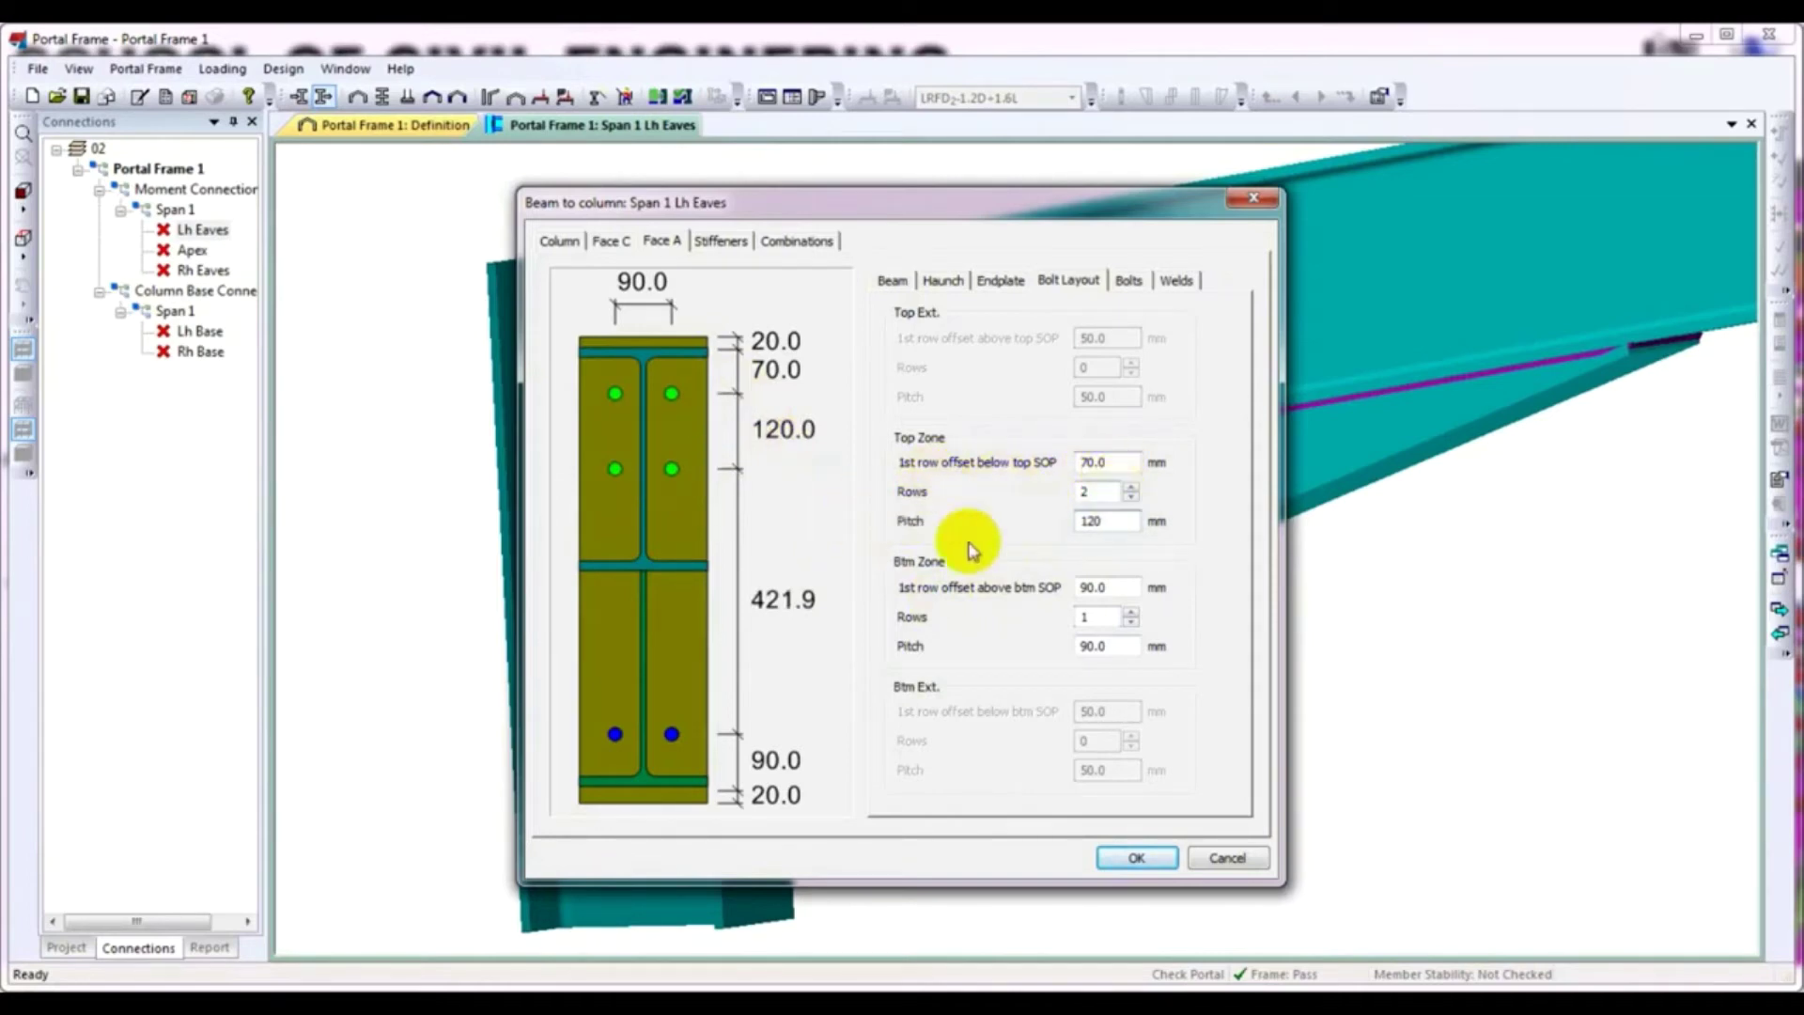
Set the bottom zone of the Face A bolt layout to 2 rows with a 120 mm pitch
{"action": "left_click", "coordinate": [684, 724]}
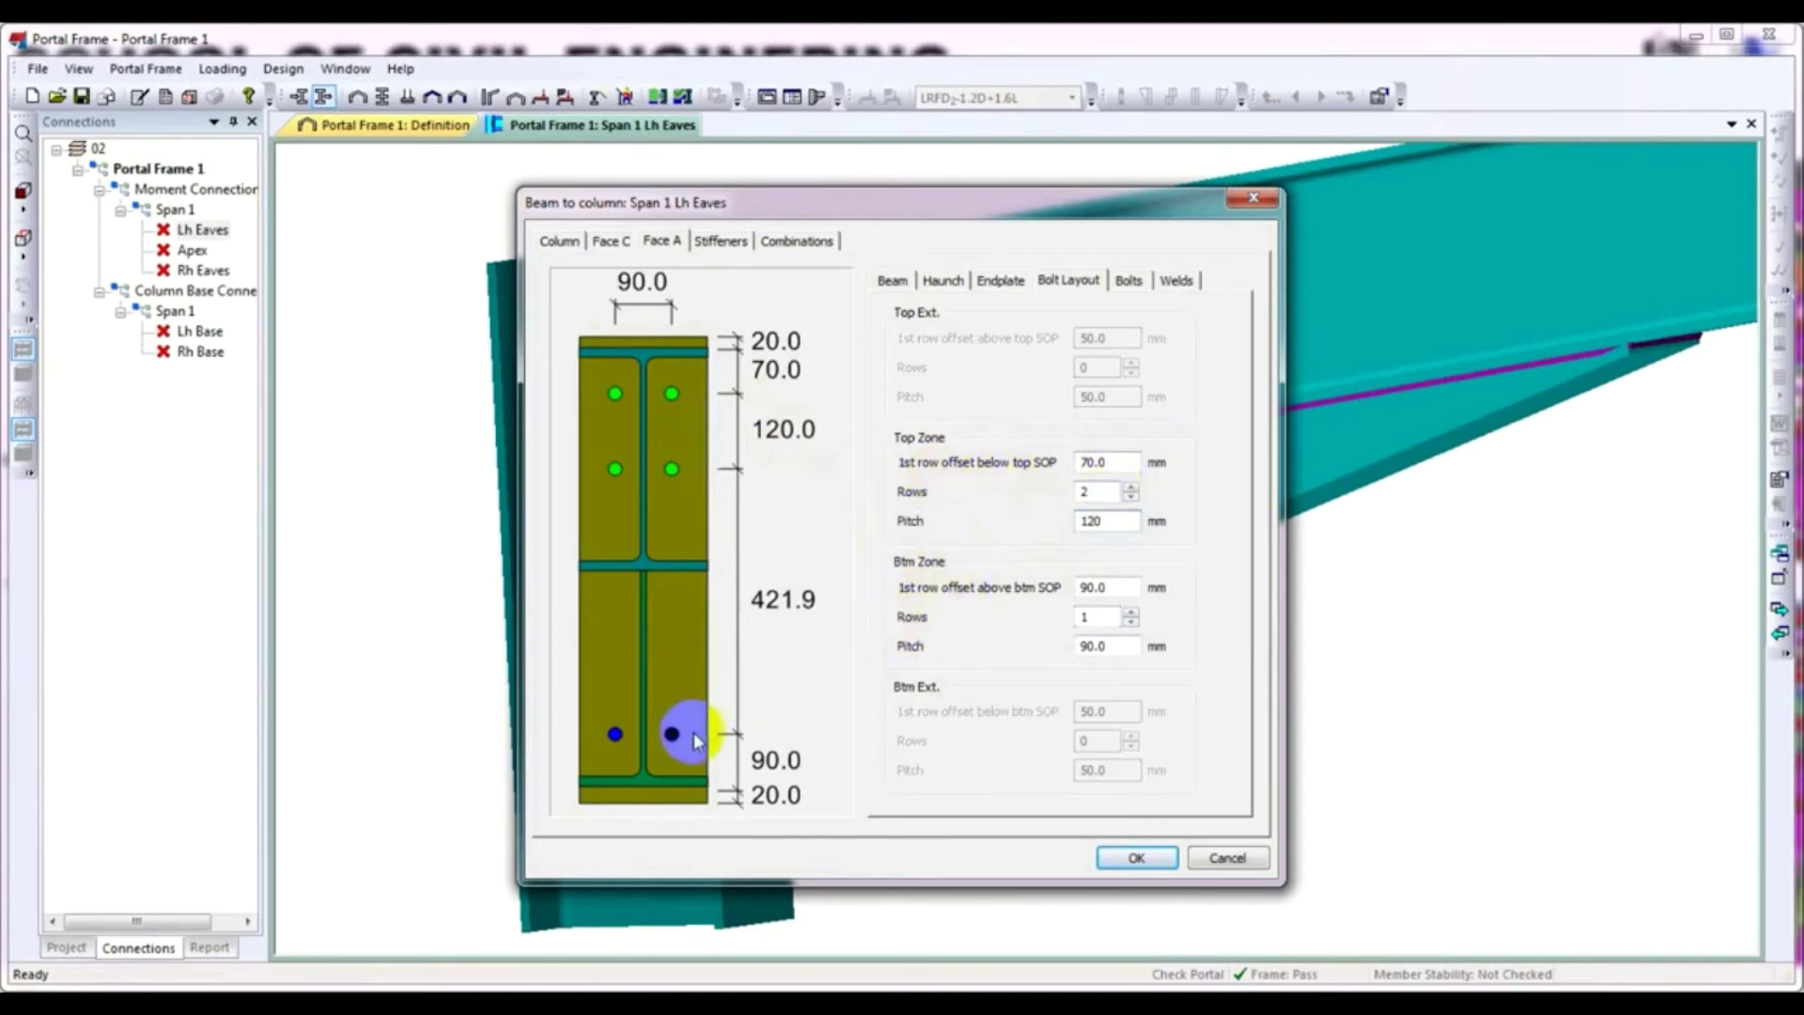
{"action": "left_click", "coordinate": [1131, 612]}
{"action": "left_click_drag", "start_coordinate": [620, 738], "coordinate": [669, 678]}
{"action": "double_click", "coordinate": [1113, 645]}
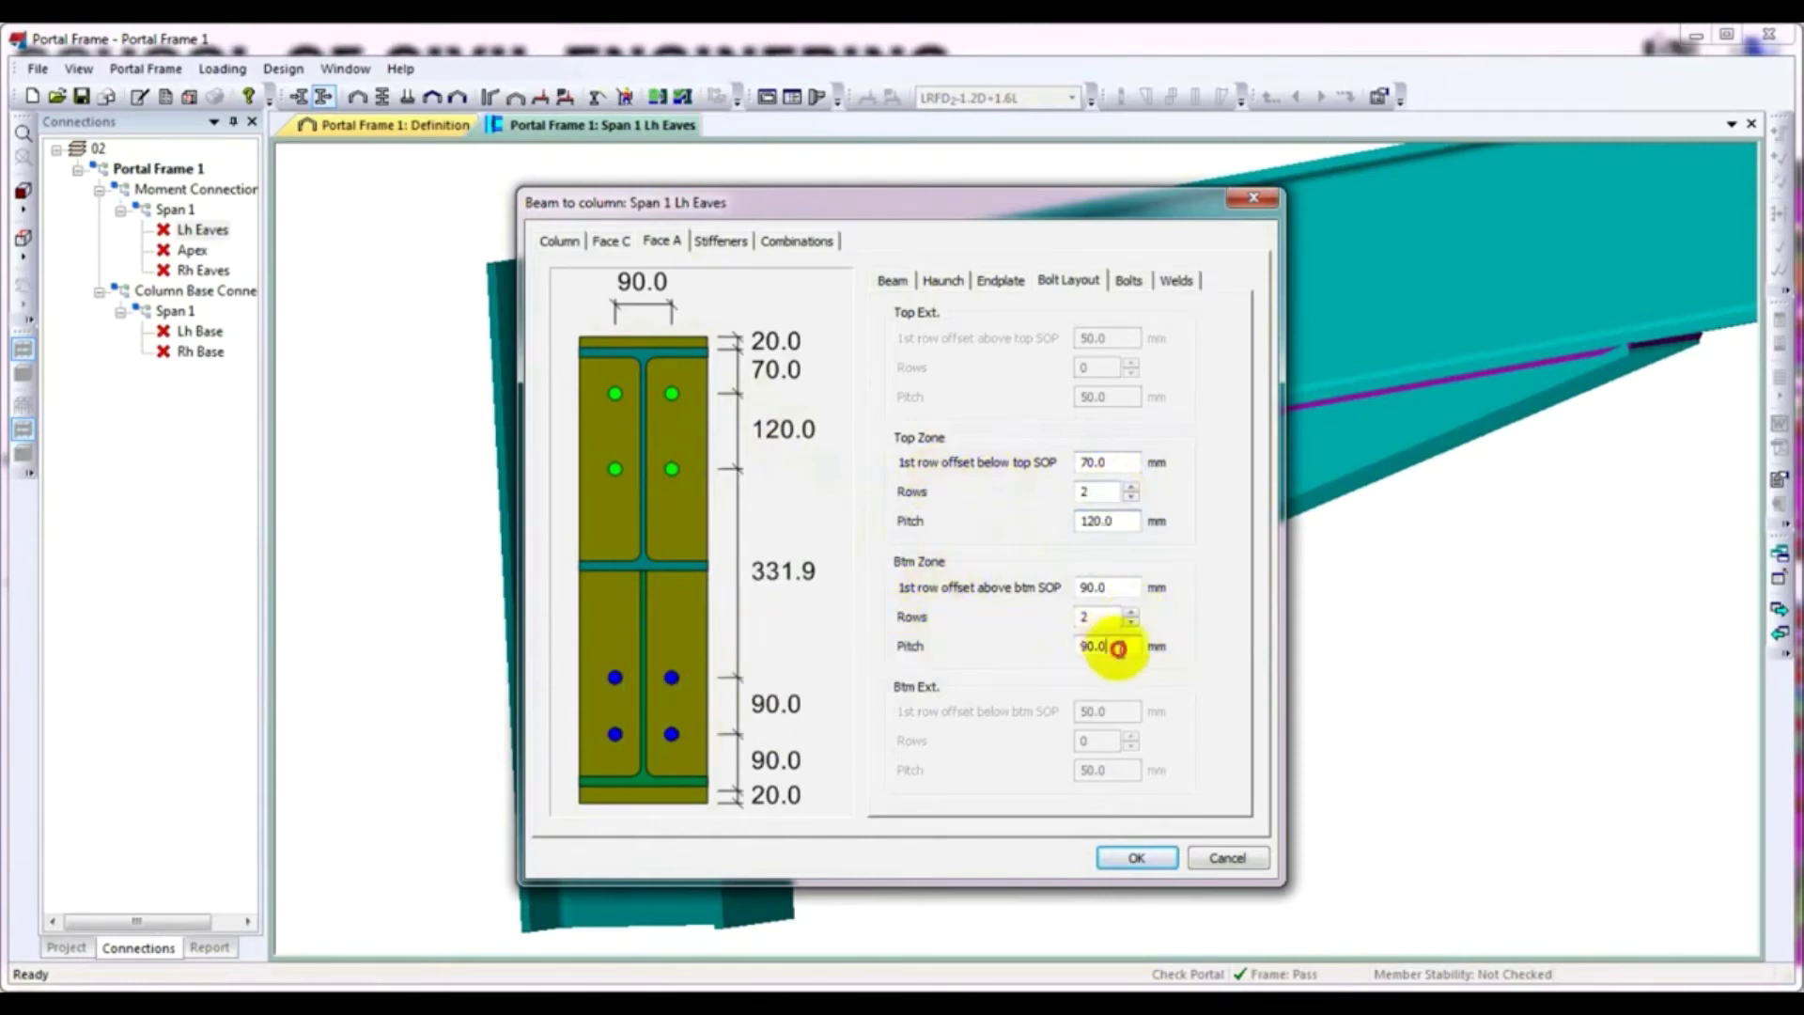
{"action": "type", "text": "120"}
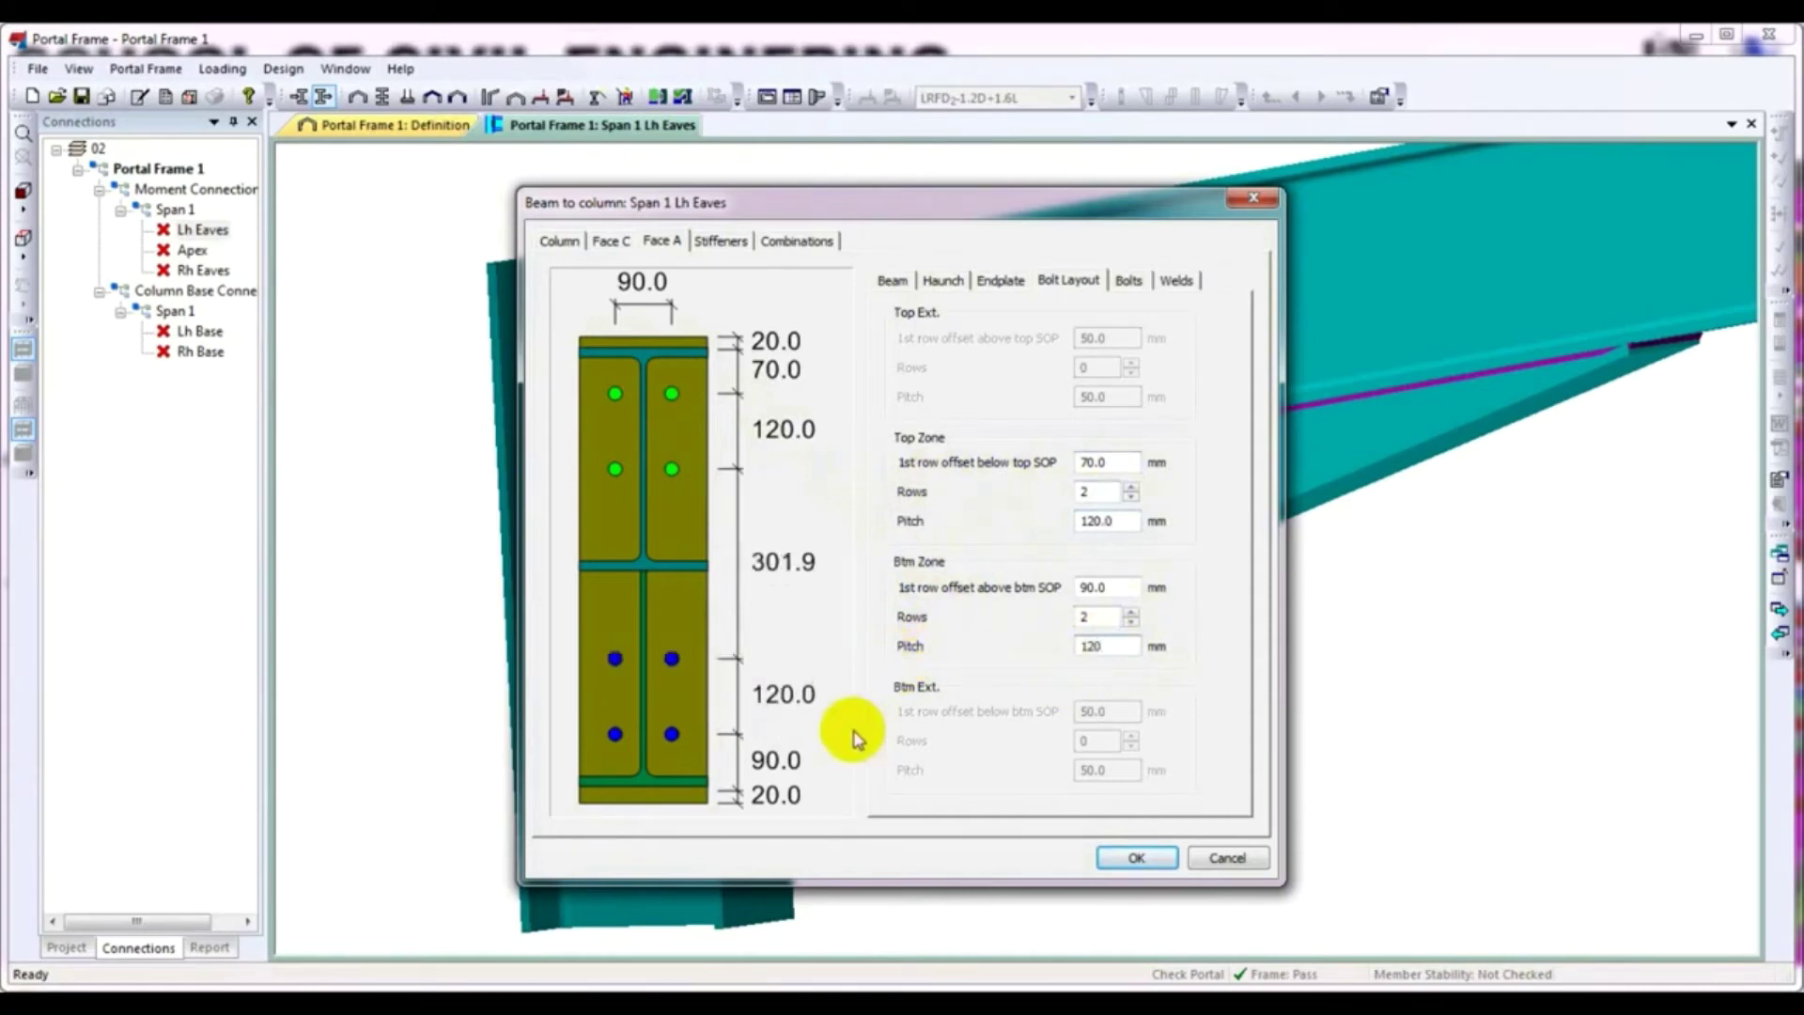
Examine the available bolt grades for Face A and keep Grade 8.8
{"action": "left_click", "coordinate": [1132, 284]}
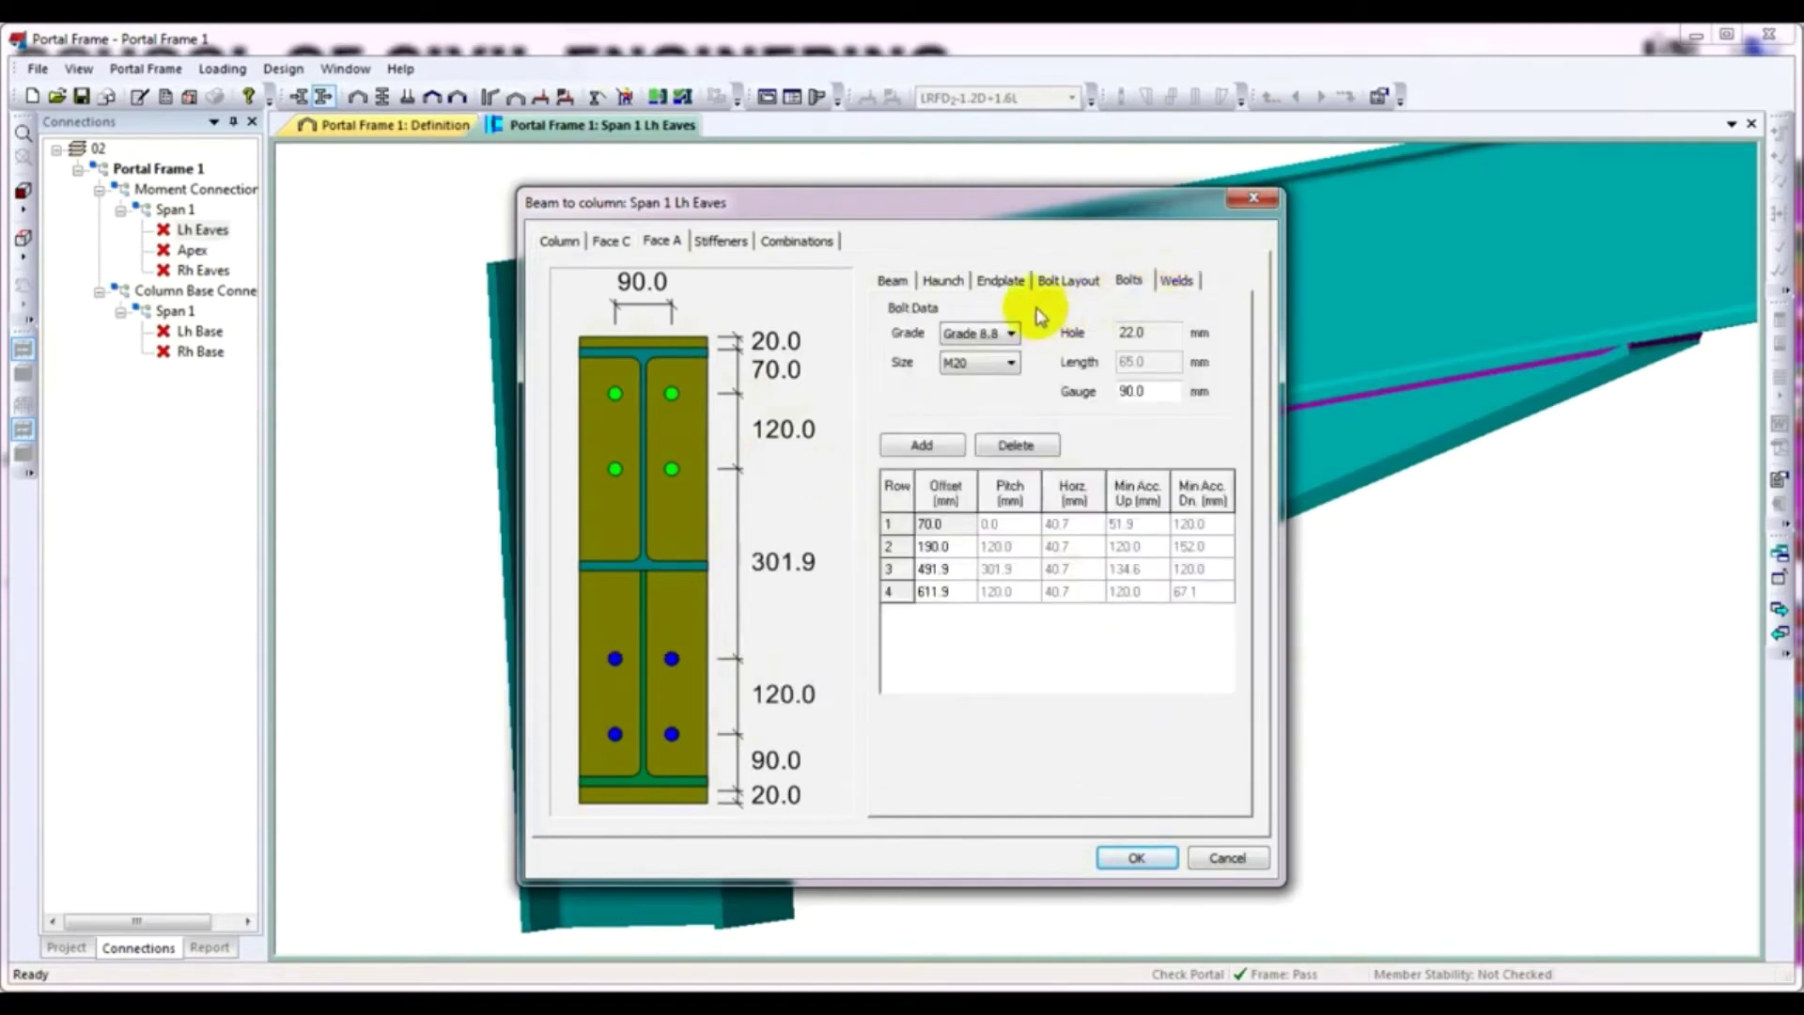
{"action": "left_click", "coordinate": [984, 339]}
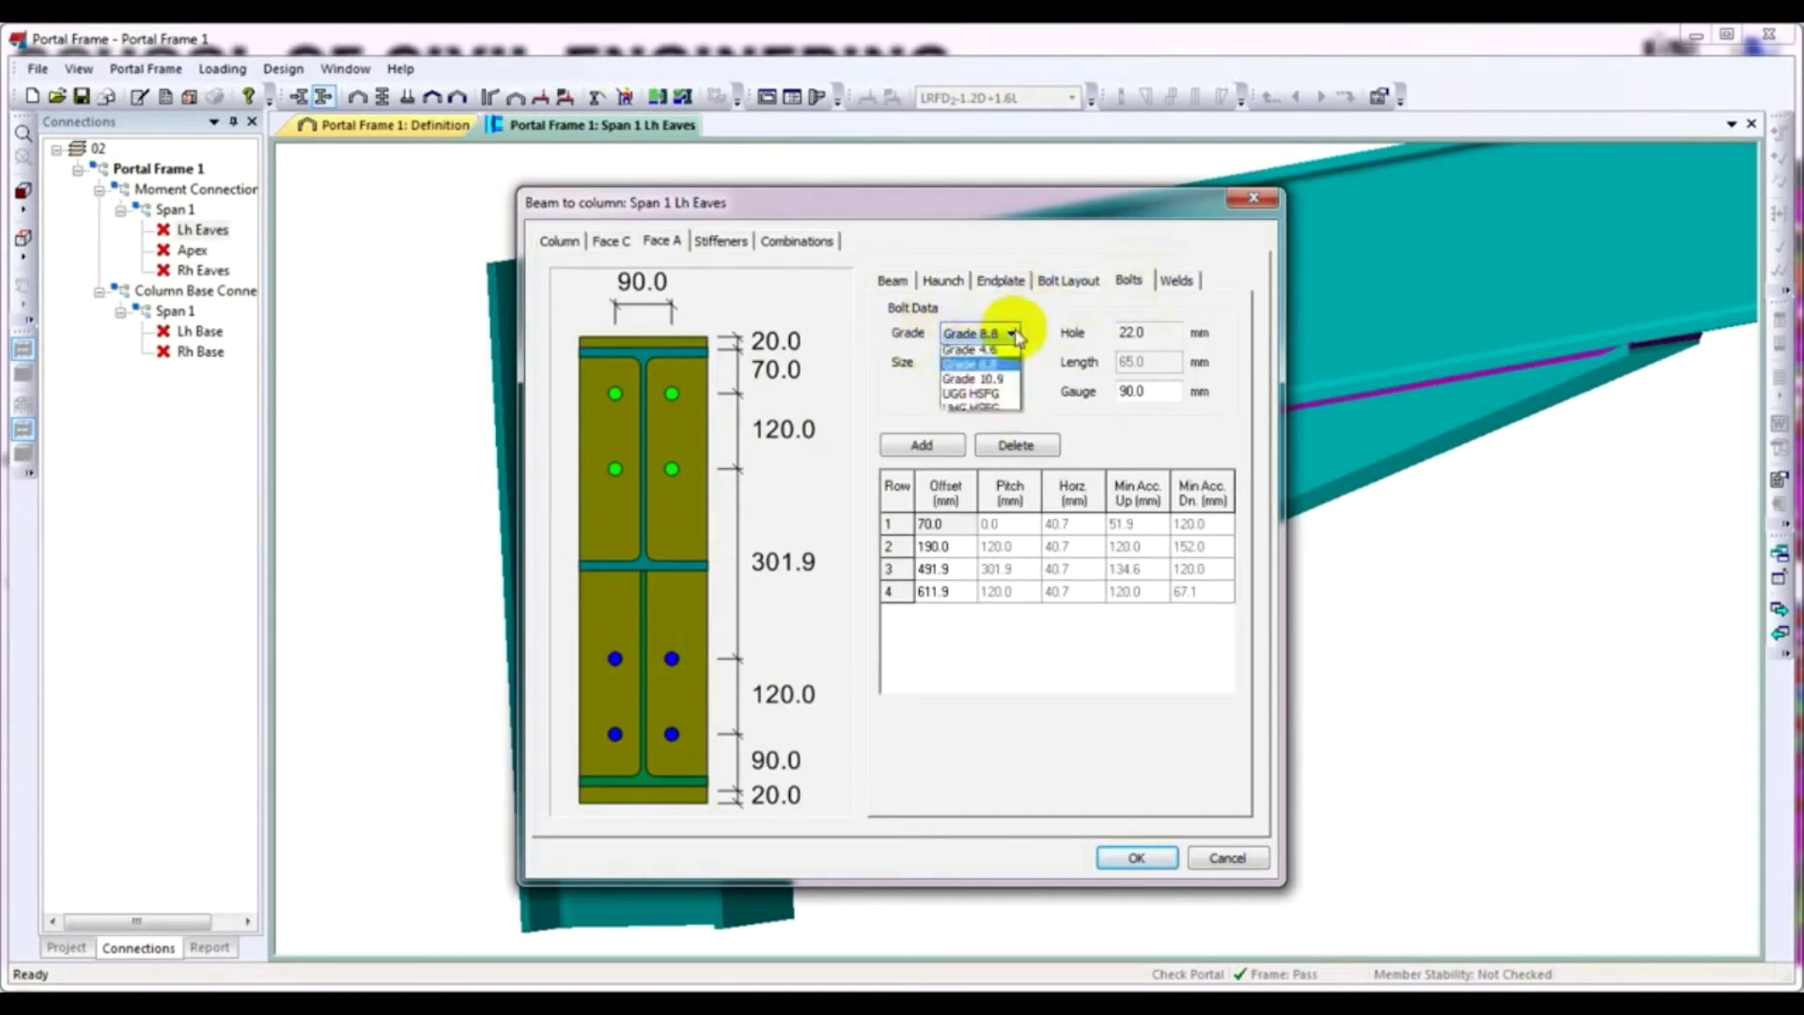
{"action": "left_click", "coordinate": [983, 372]}
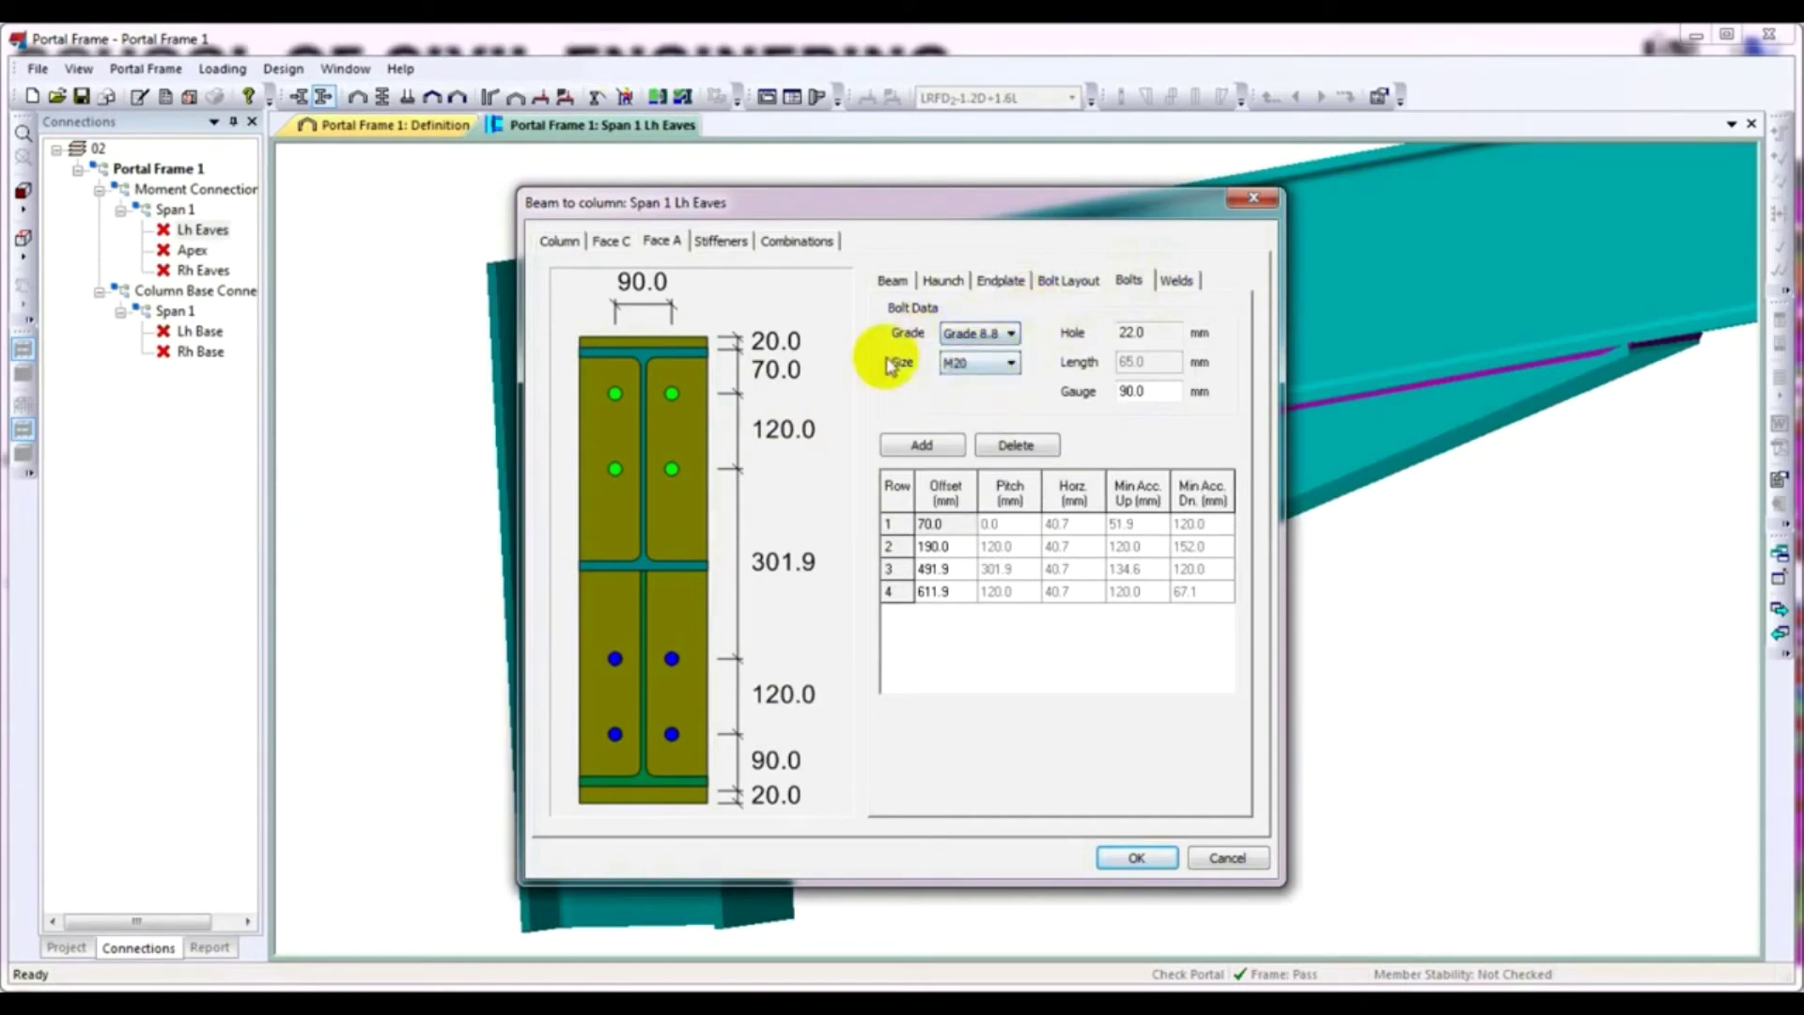
Try M22 as the Face A bolt size, then restore M20
{"action": "left_click", "coordinate": [977, 363]}
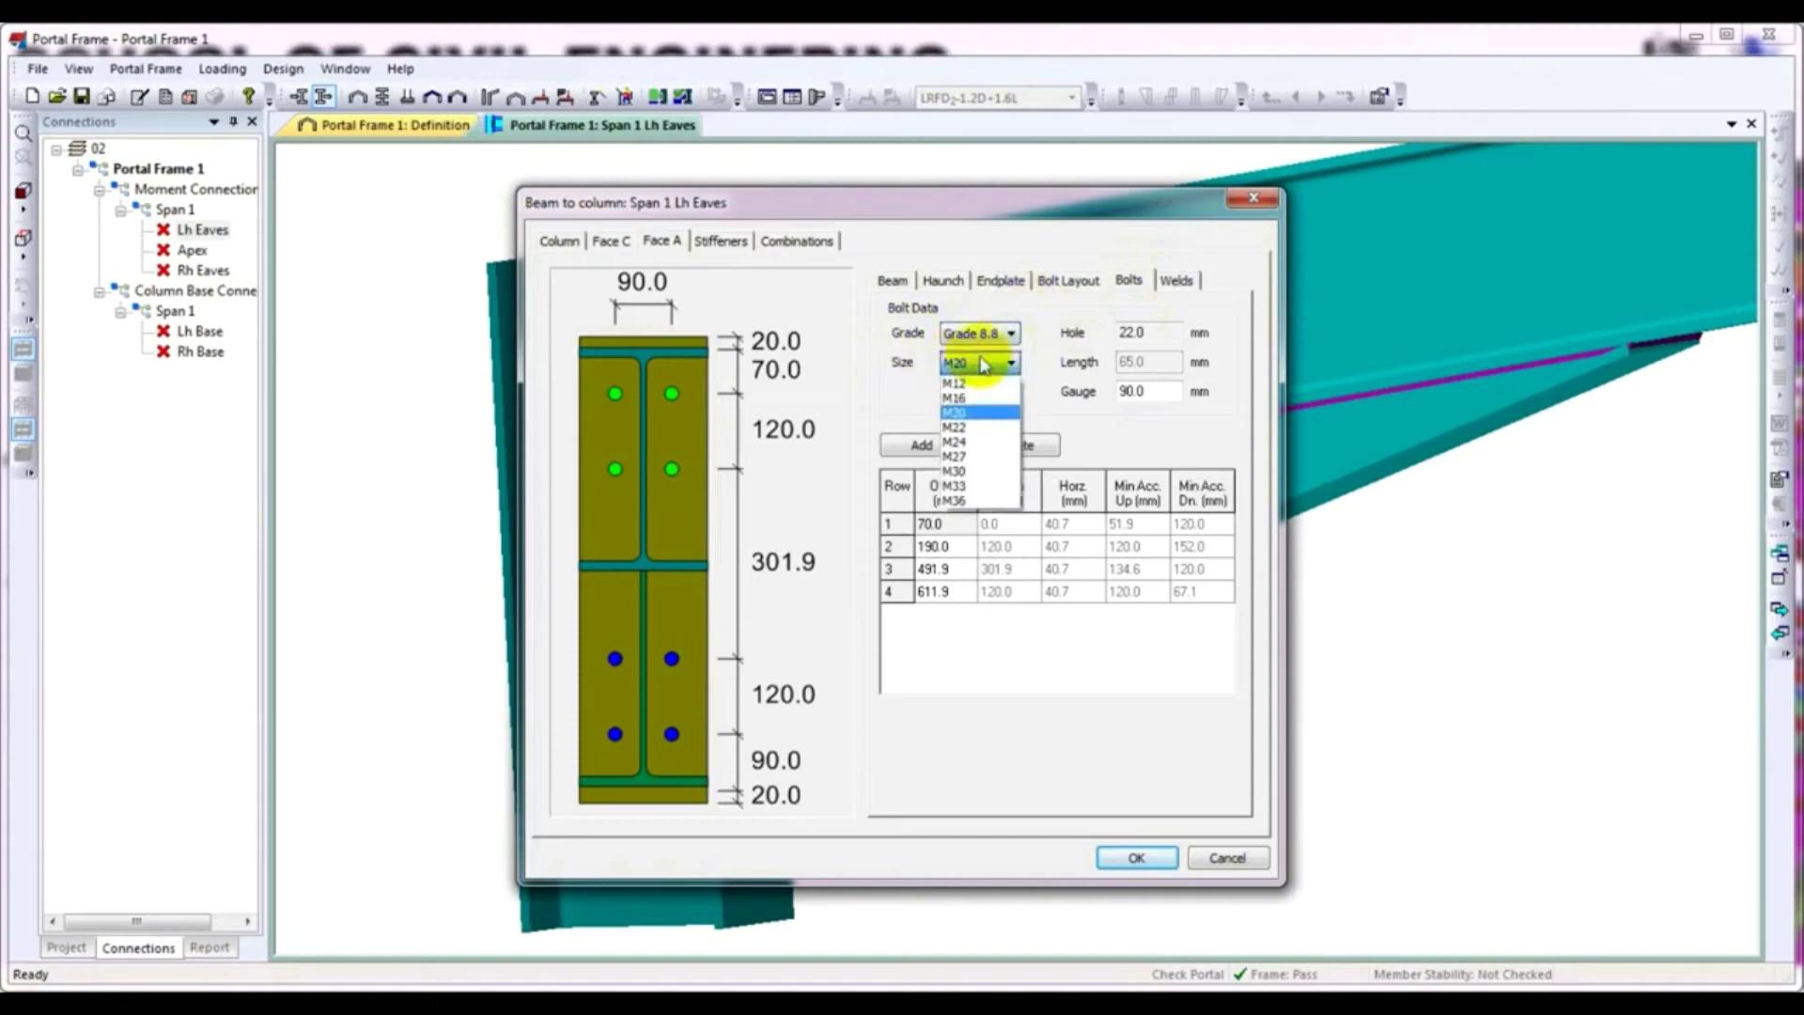
{"action": "left_click", "coordinate": [977, 427]}
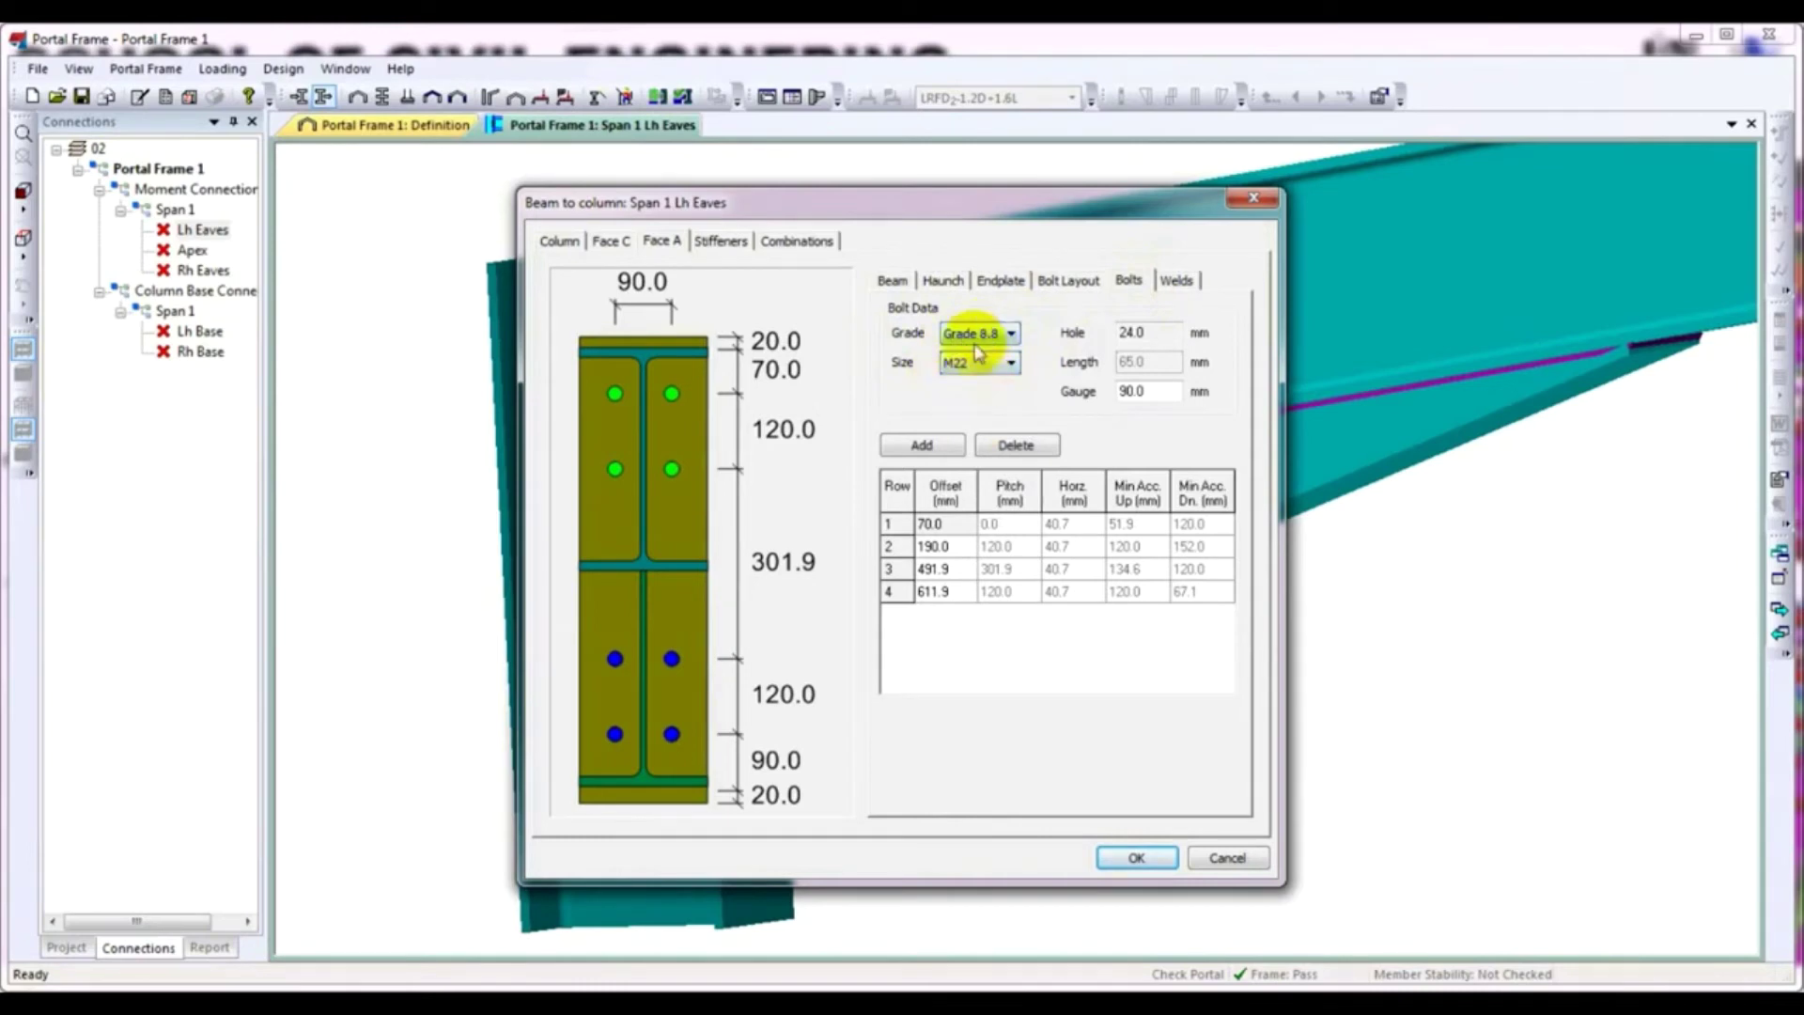
{"action": "left_click", "coordinate": [990, 370]}
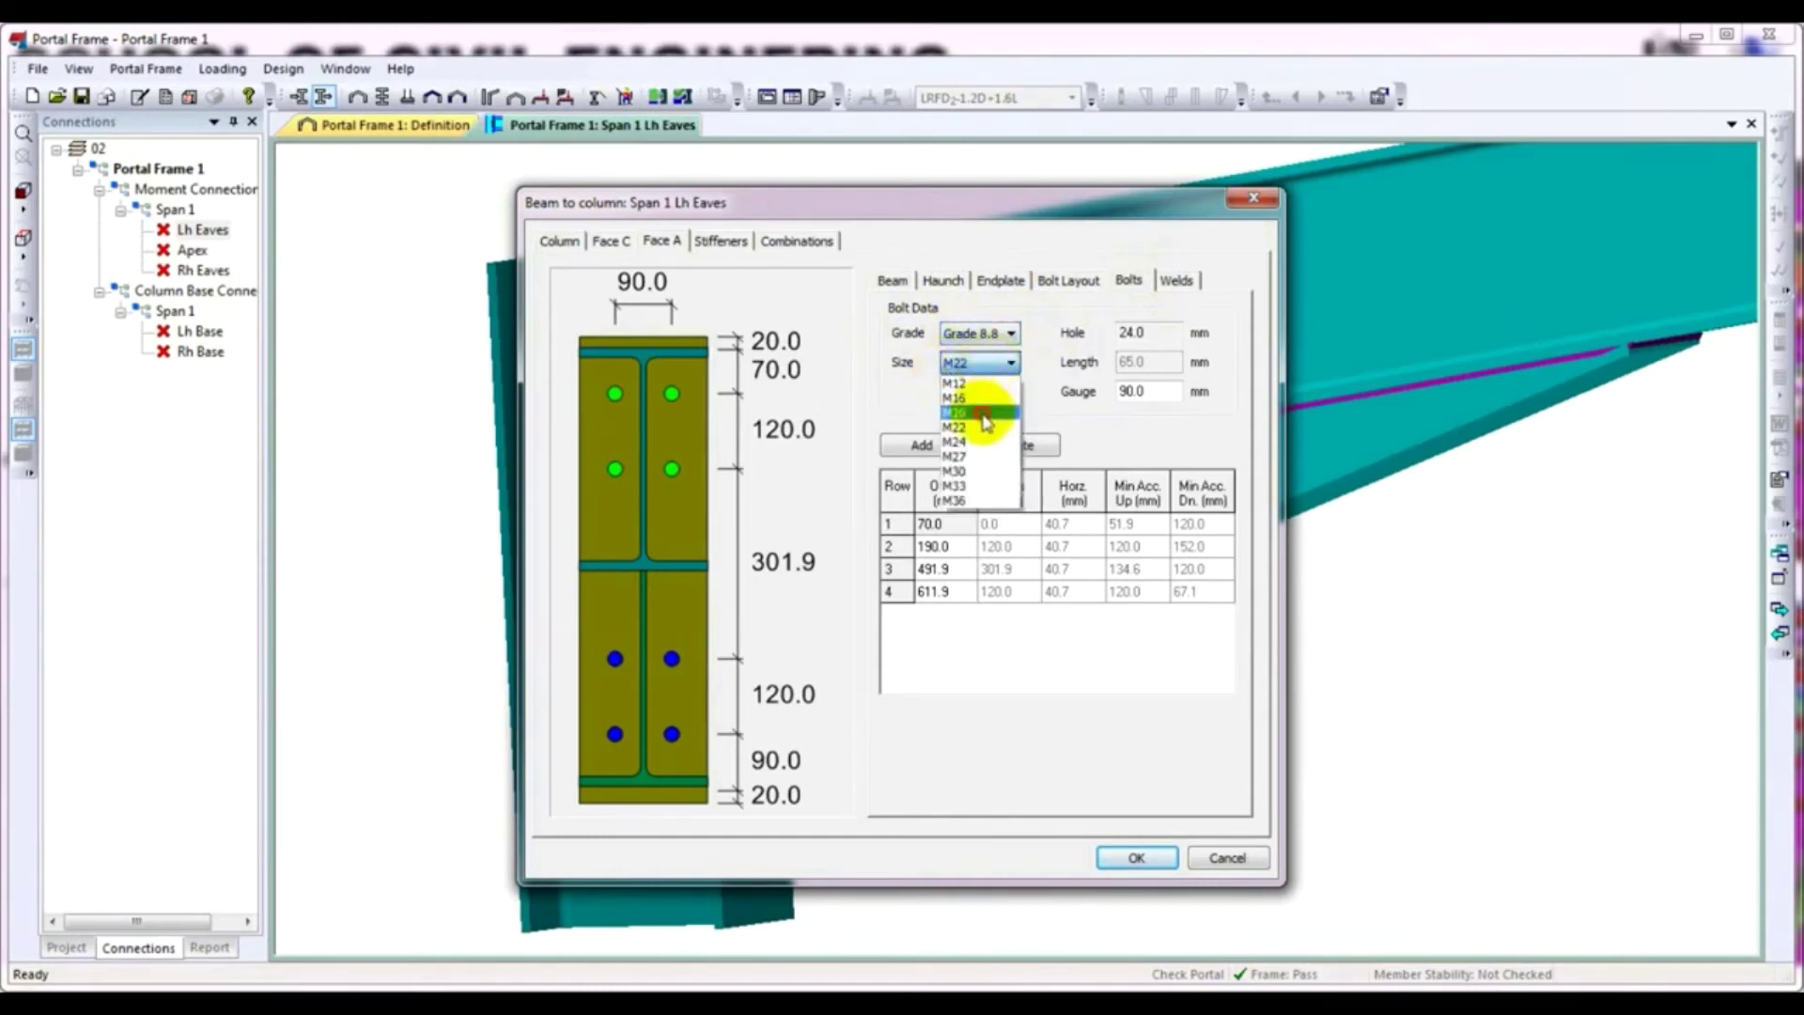
{"action": "left_click", "coordinate": [985, 413]}
Compare the hole diameters for M16 and M36 bolts on Face A, then set the size back to M20
{"action": "left_click", "coordinate": [1015, 366]}
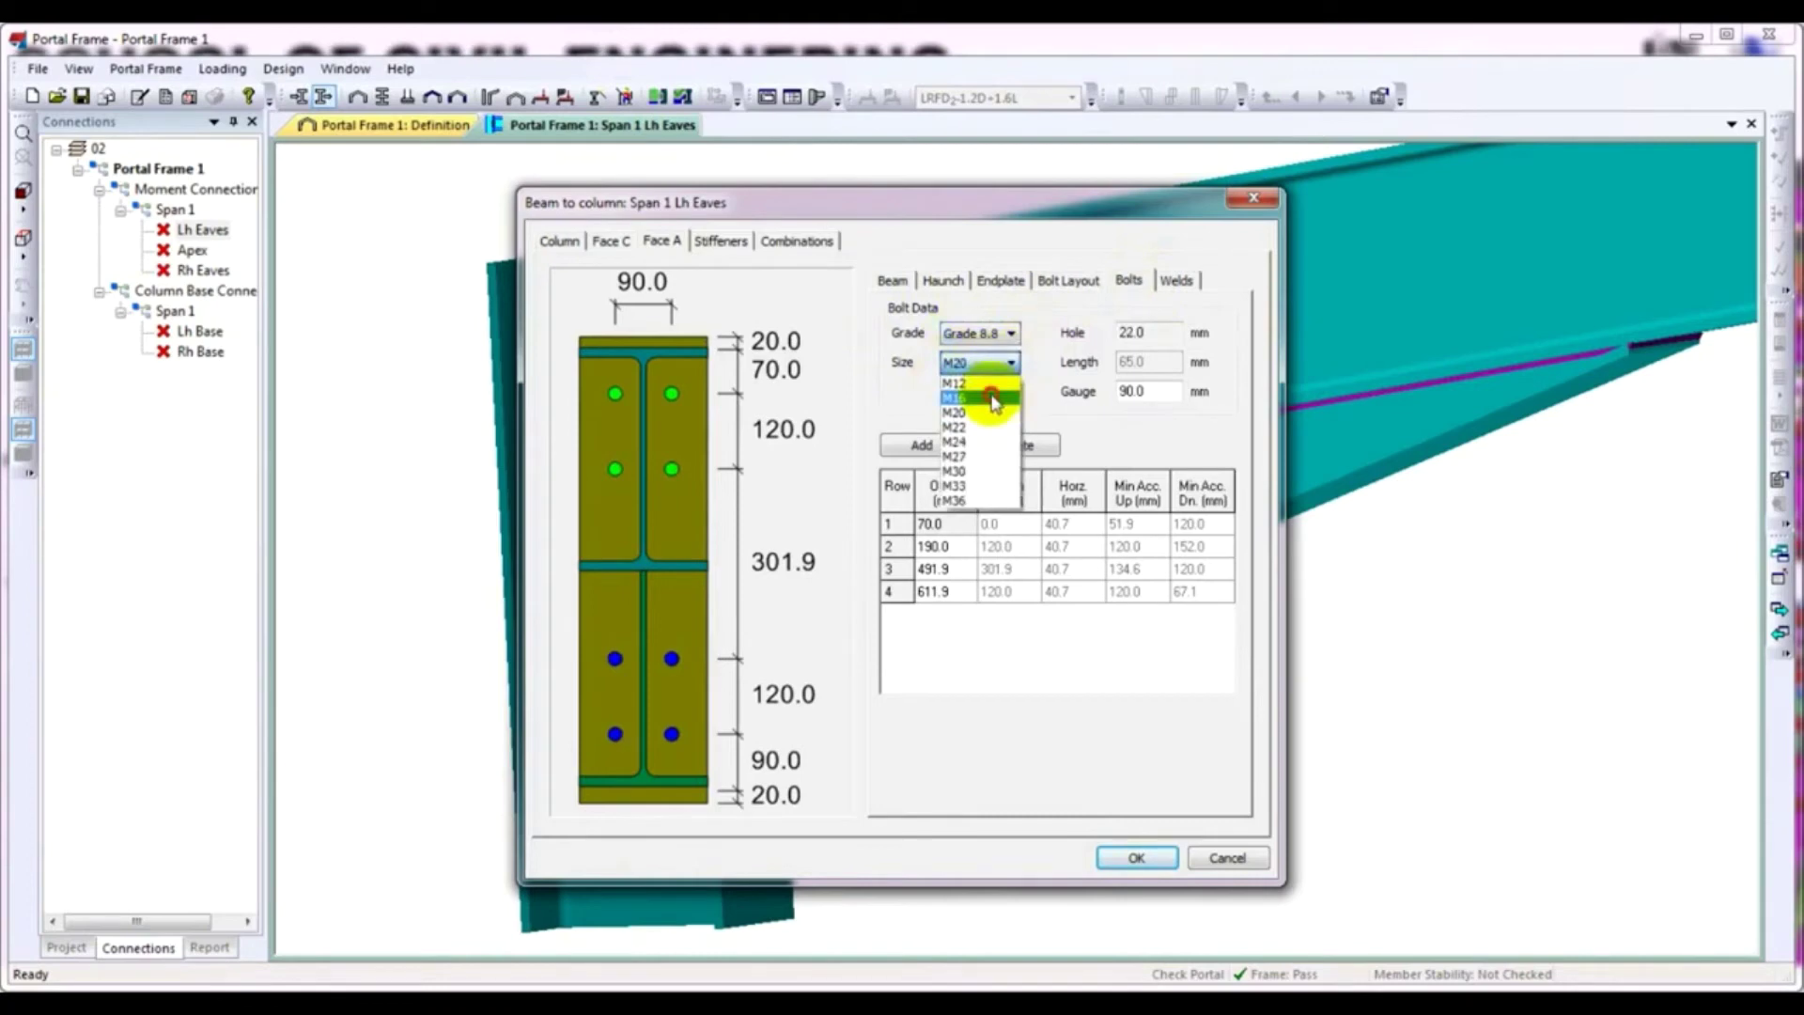
{"action": "left_click", "coordinate": [994, 399]}
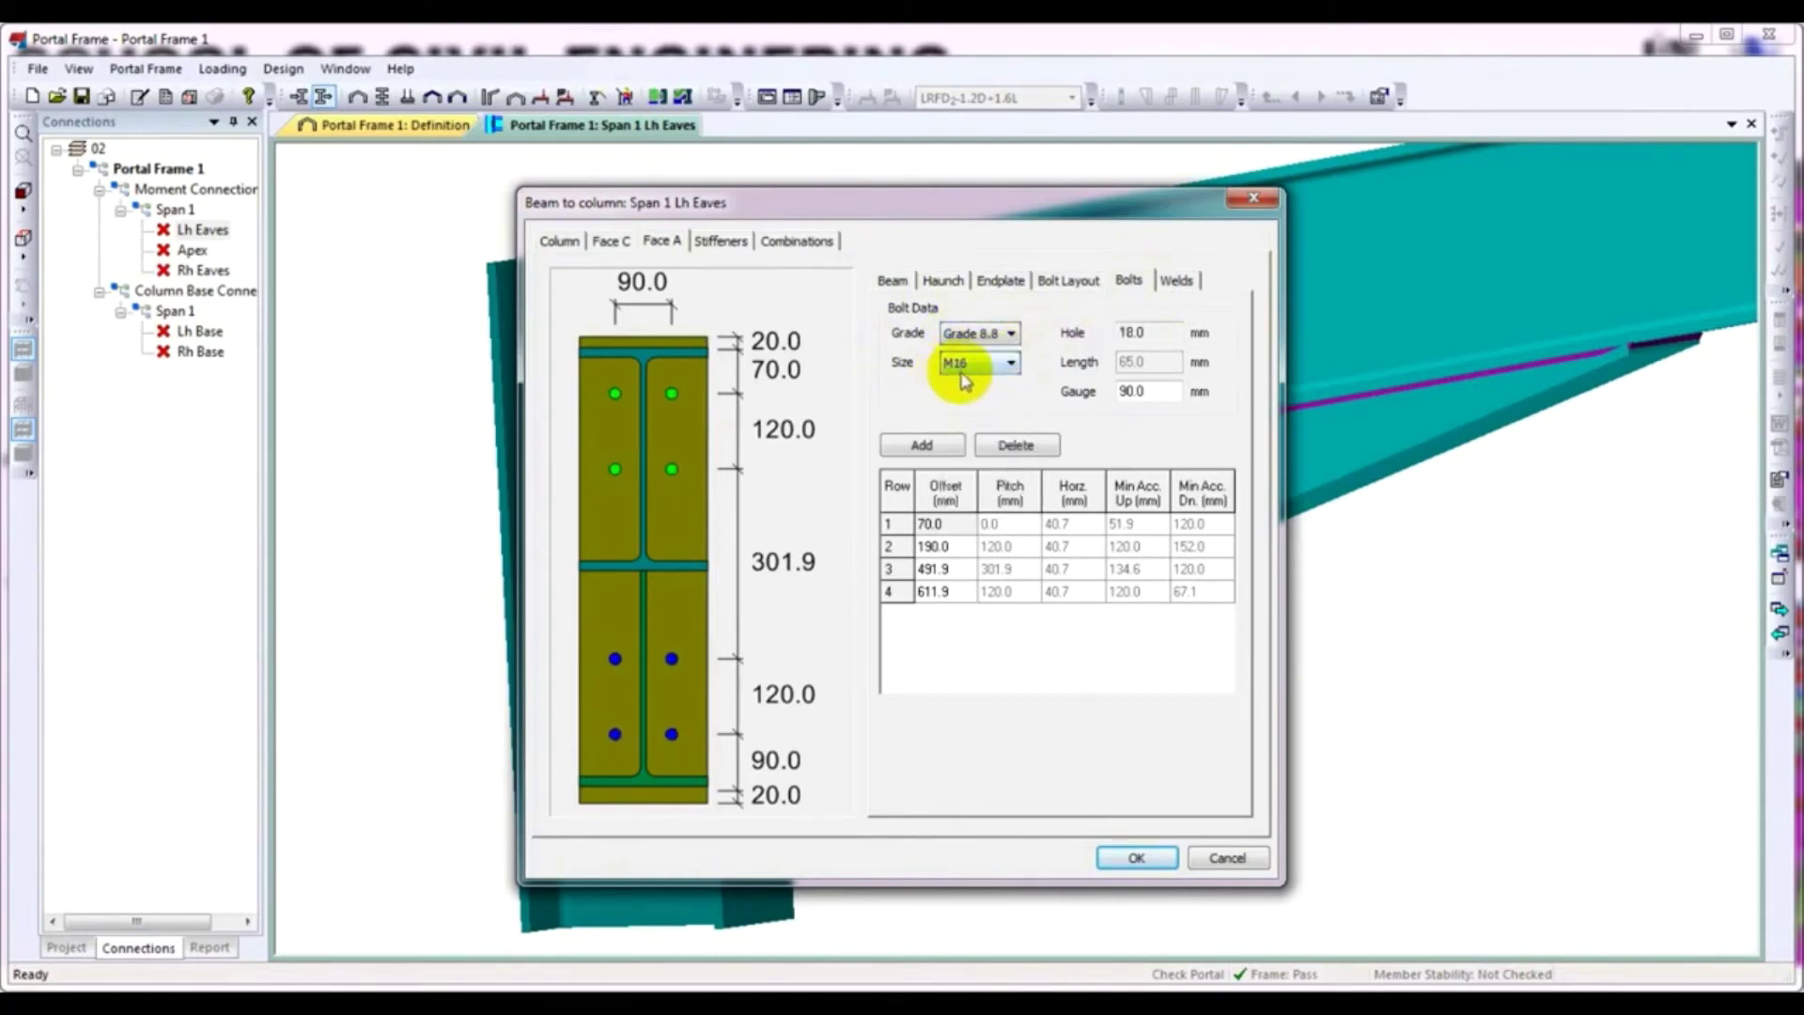
{"action": "left_click", "coordinate": [987, 364]}
{"action": "left_click", "coordinate": [970, 506]}
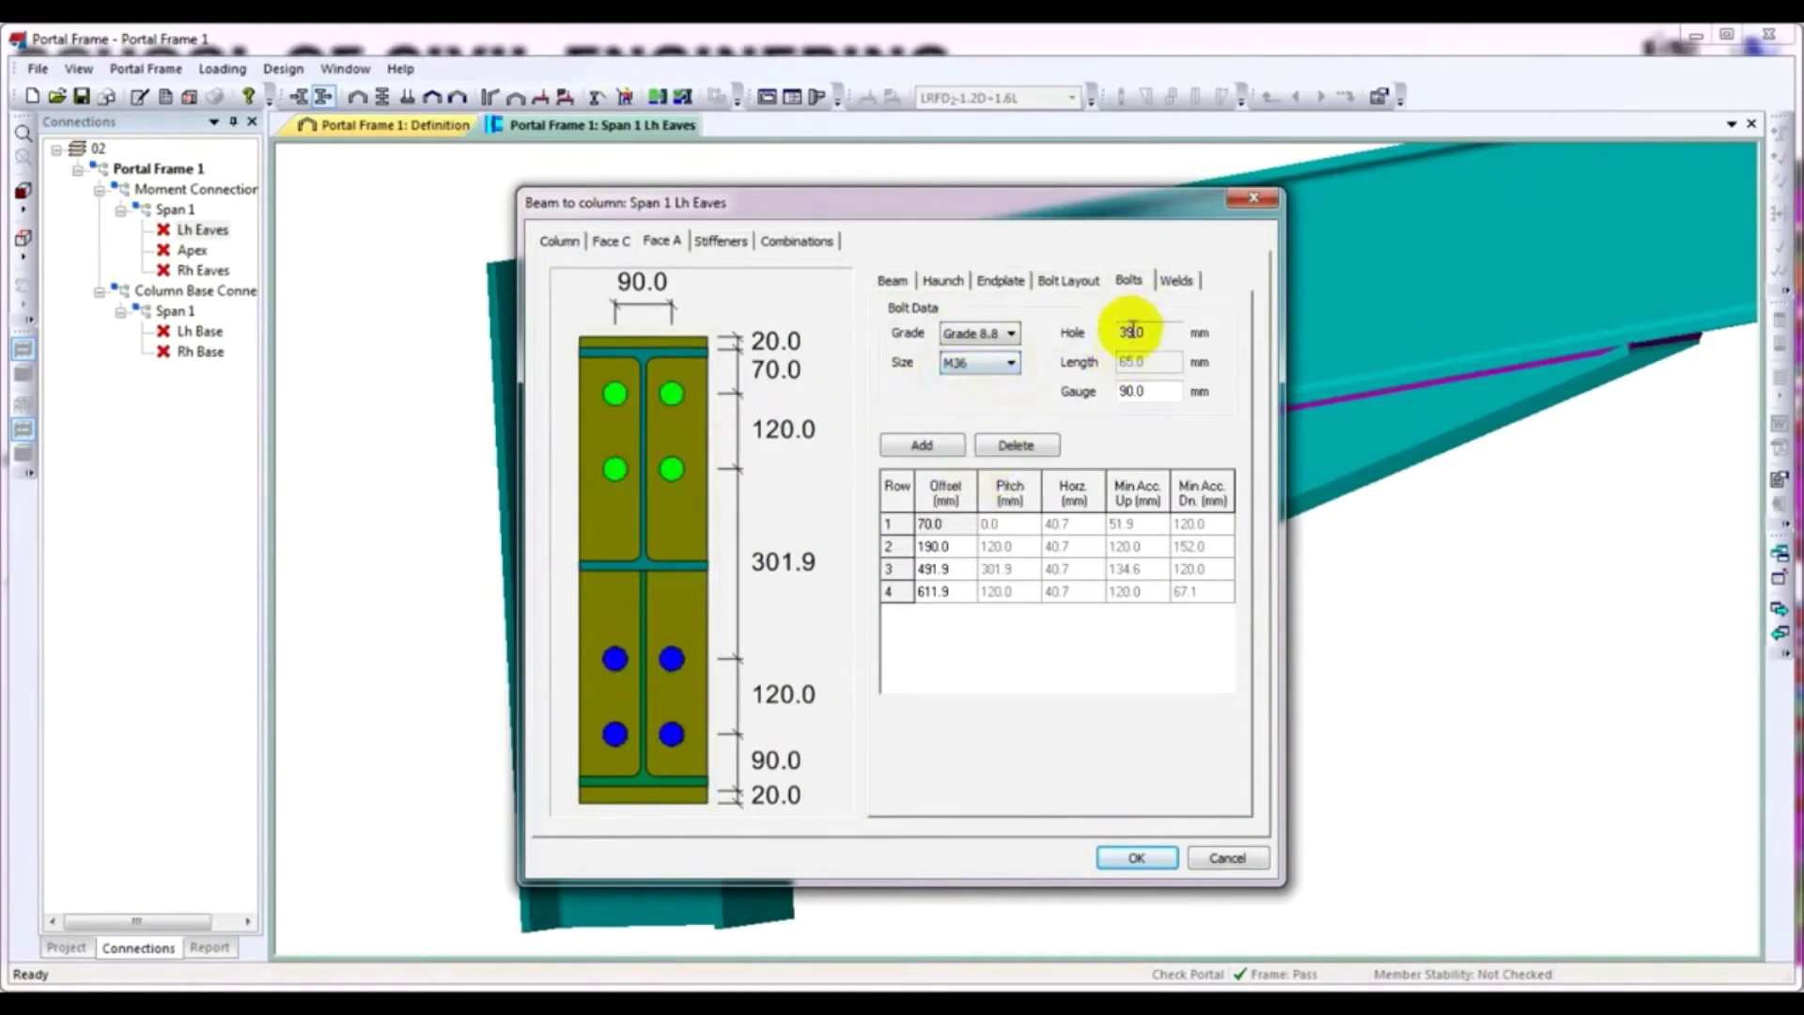
{"action": "left_click_drag", "start_coordinate": [1147, 335], "coordinate": [1123, 335]}
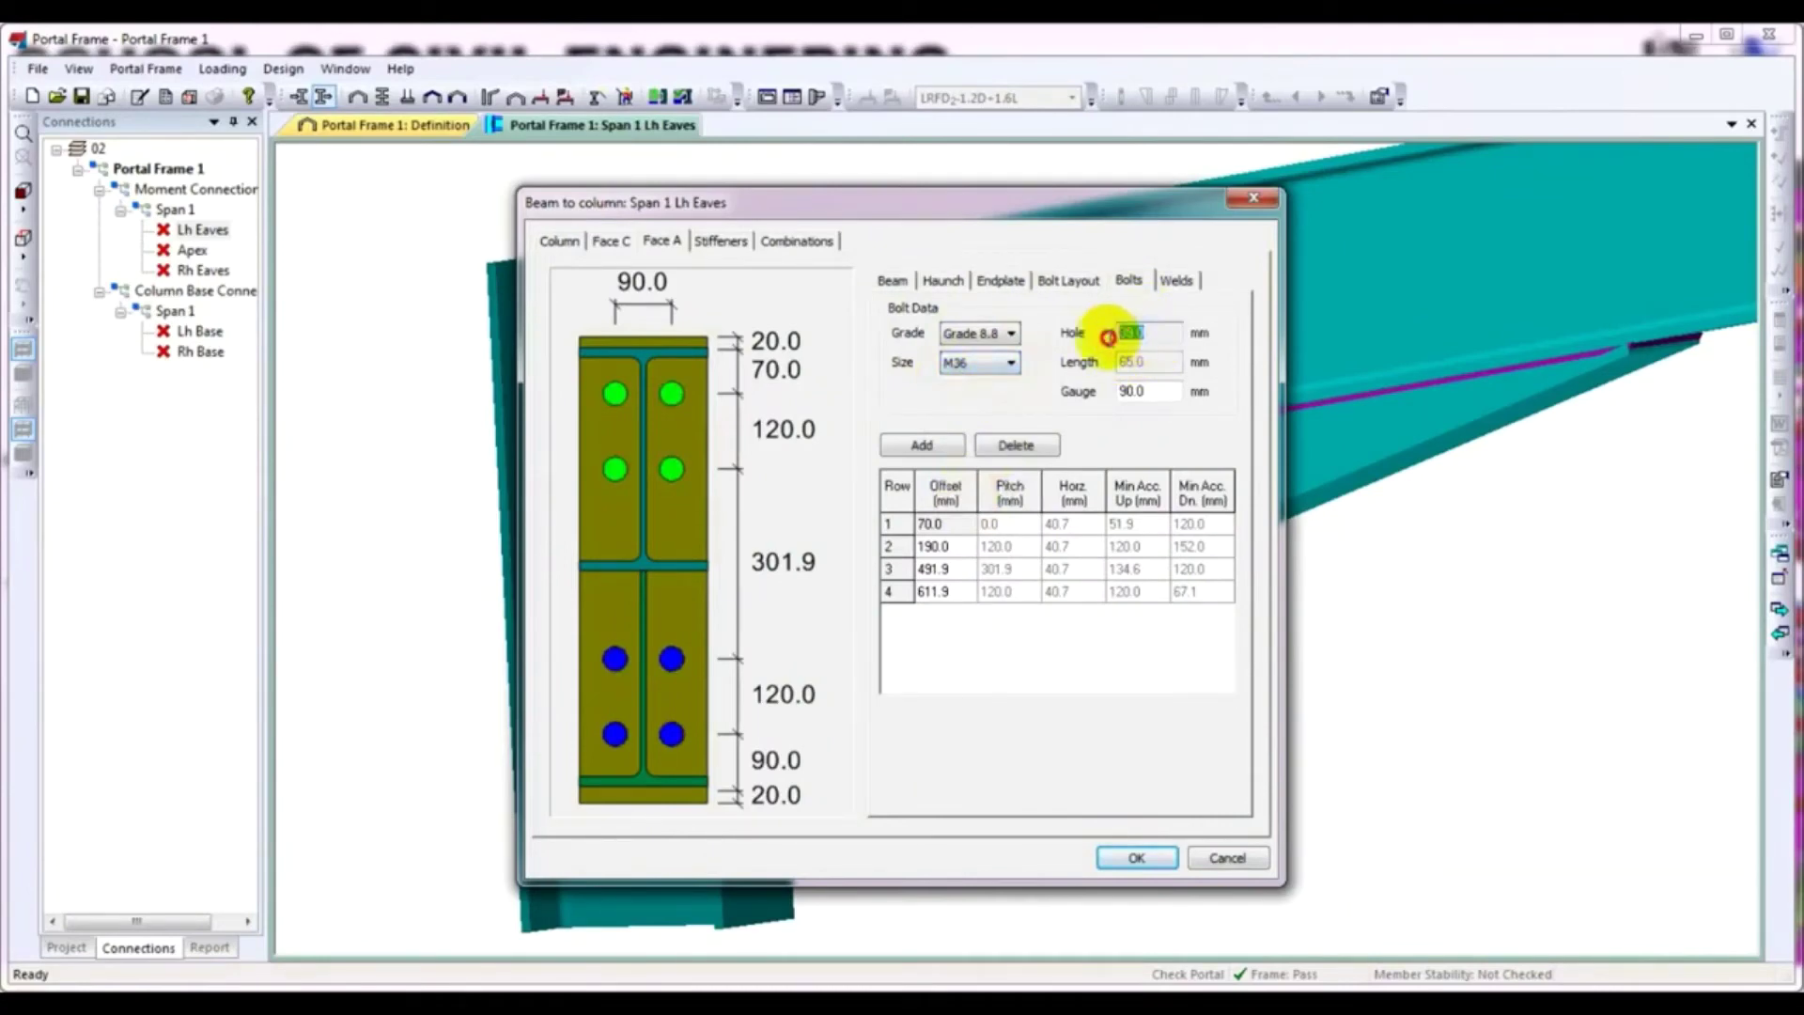
{"action": "left_click", "coordinate": [999, 368]}
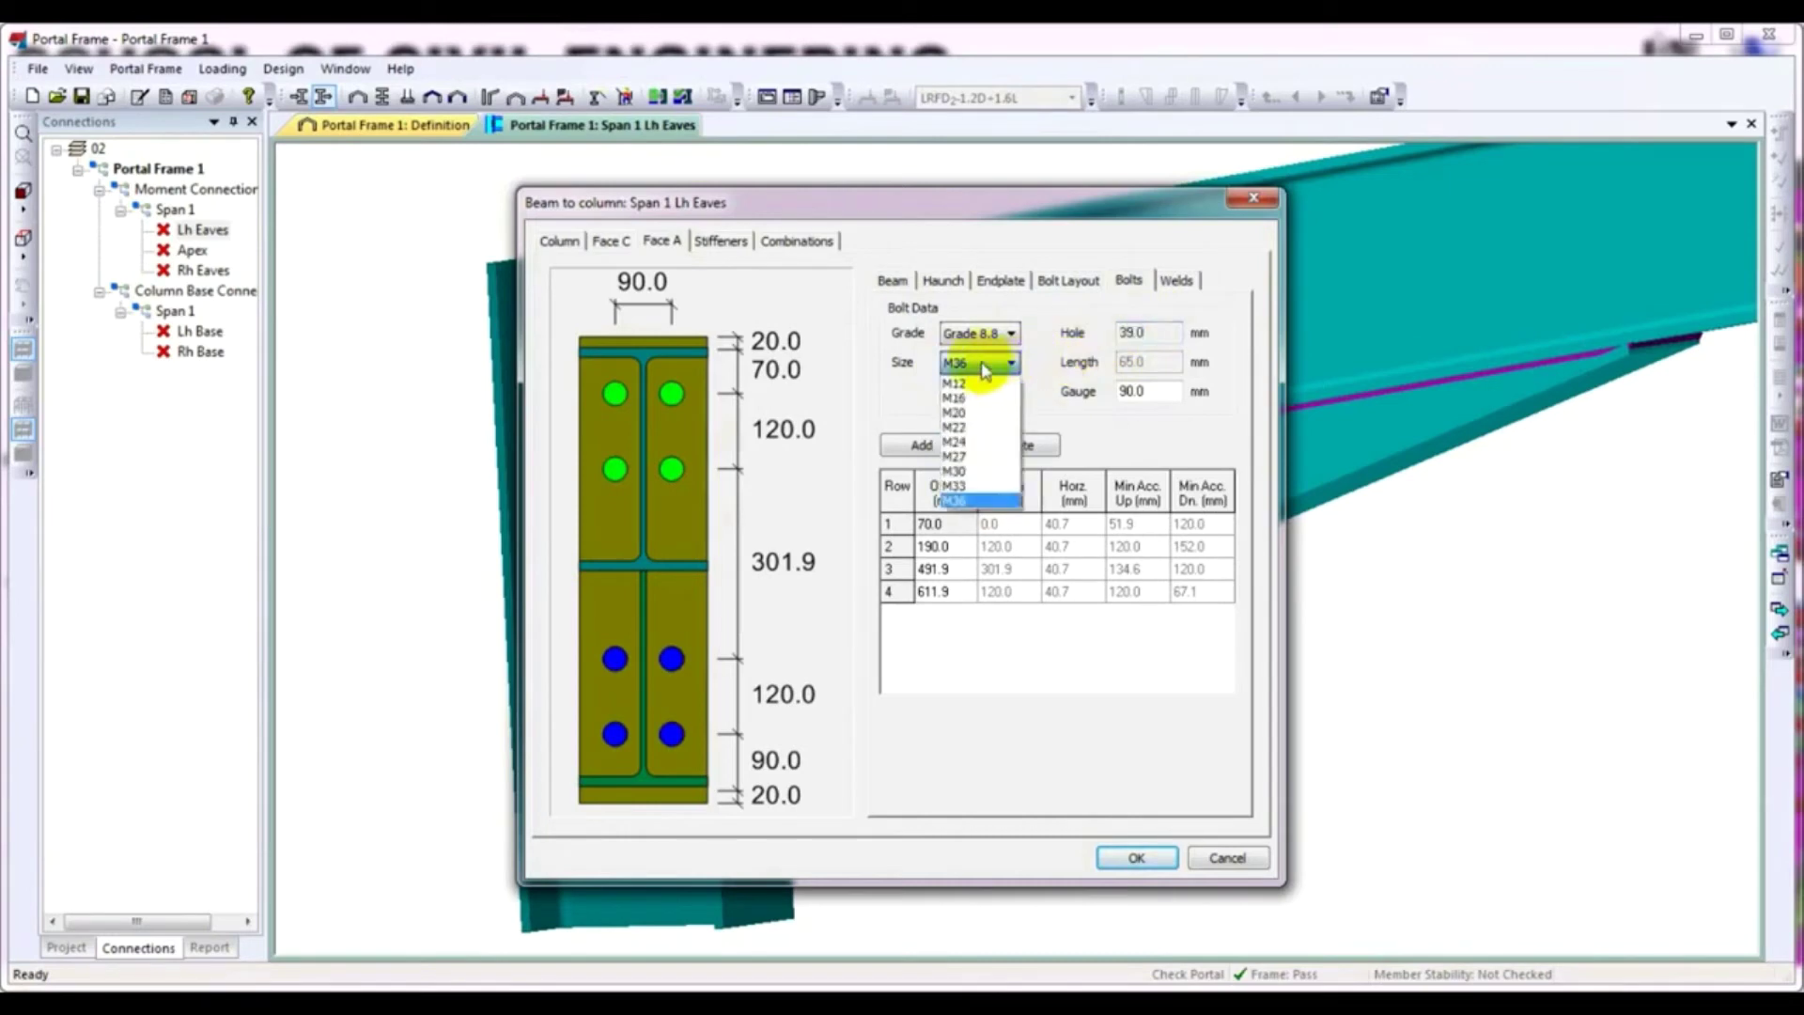
{"action": "left_click", "coordinate": [977, 414]}
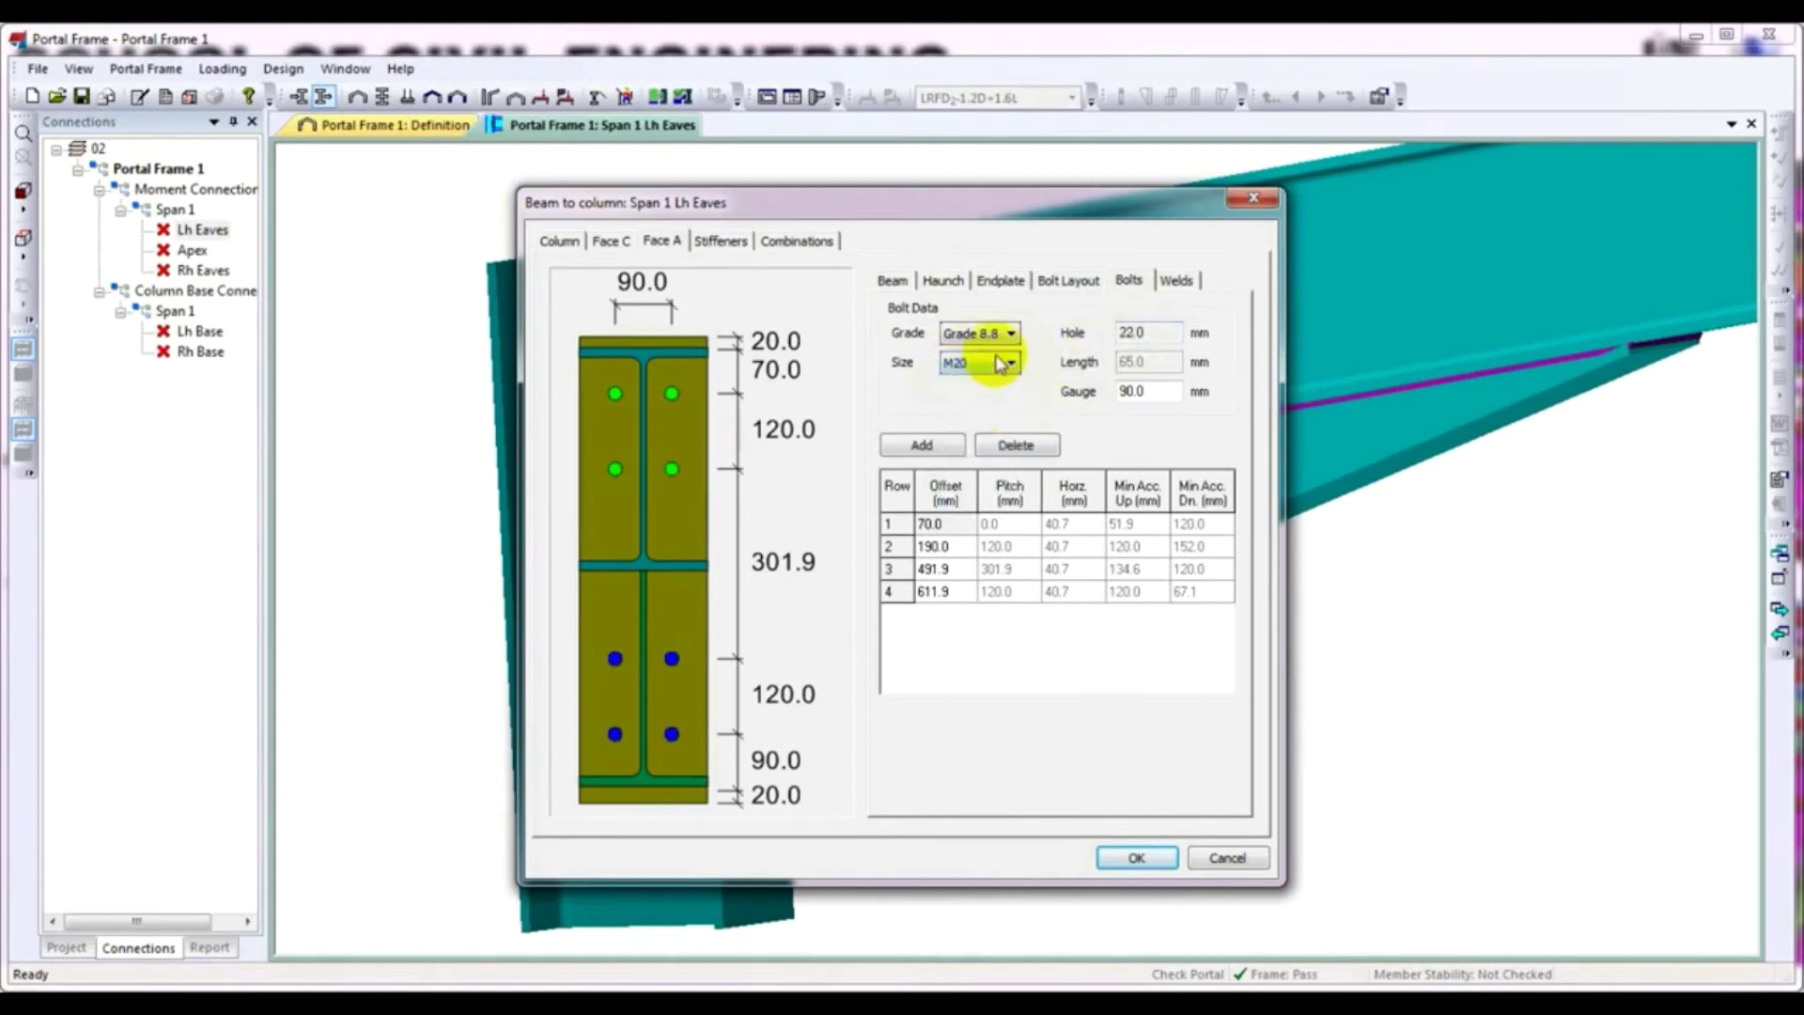
Compare the M20 hole diameter with that of M16 bolts, ending with M20 selected
{"action": "double_click", "coordinate": [1144, 329]}
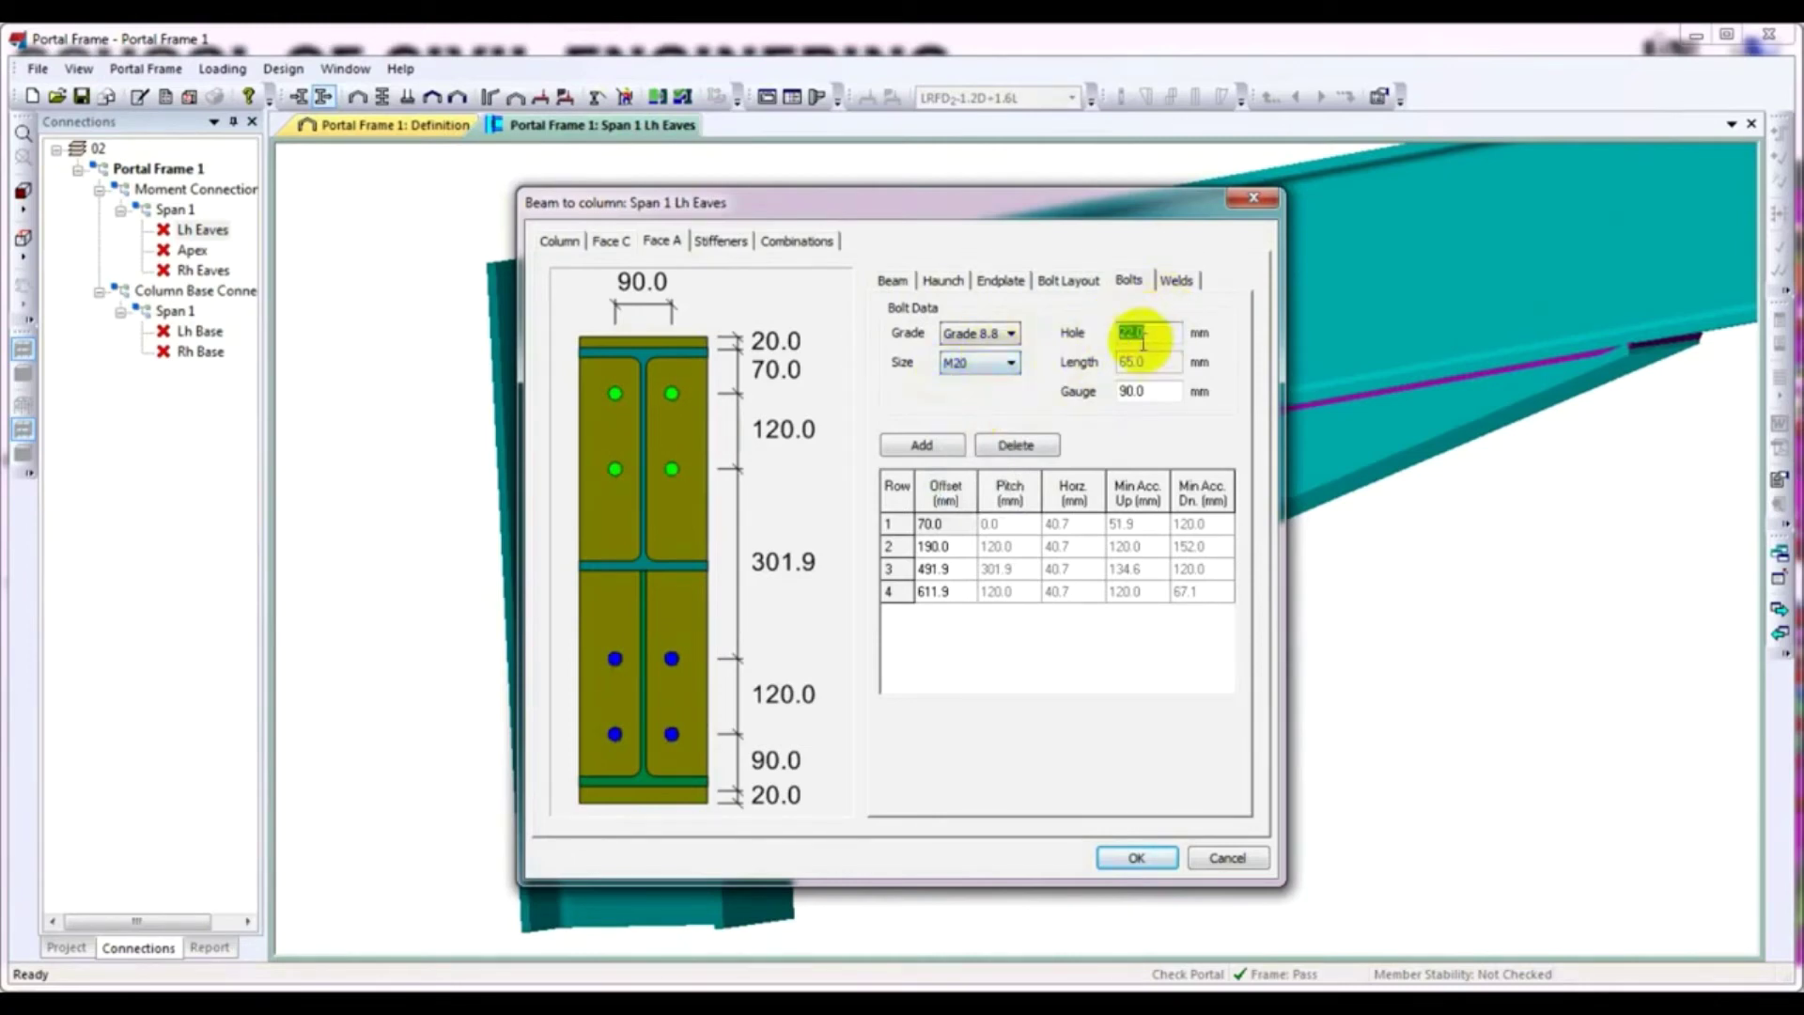
{"action": "left_click", "coordinate": [1006, 363]}
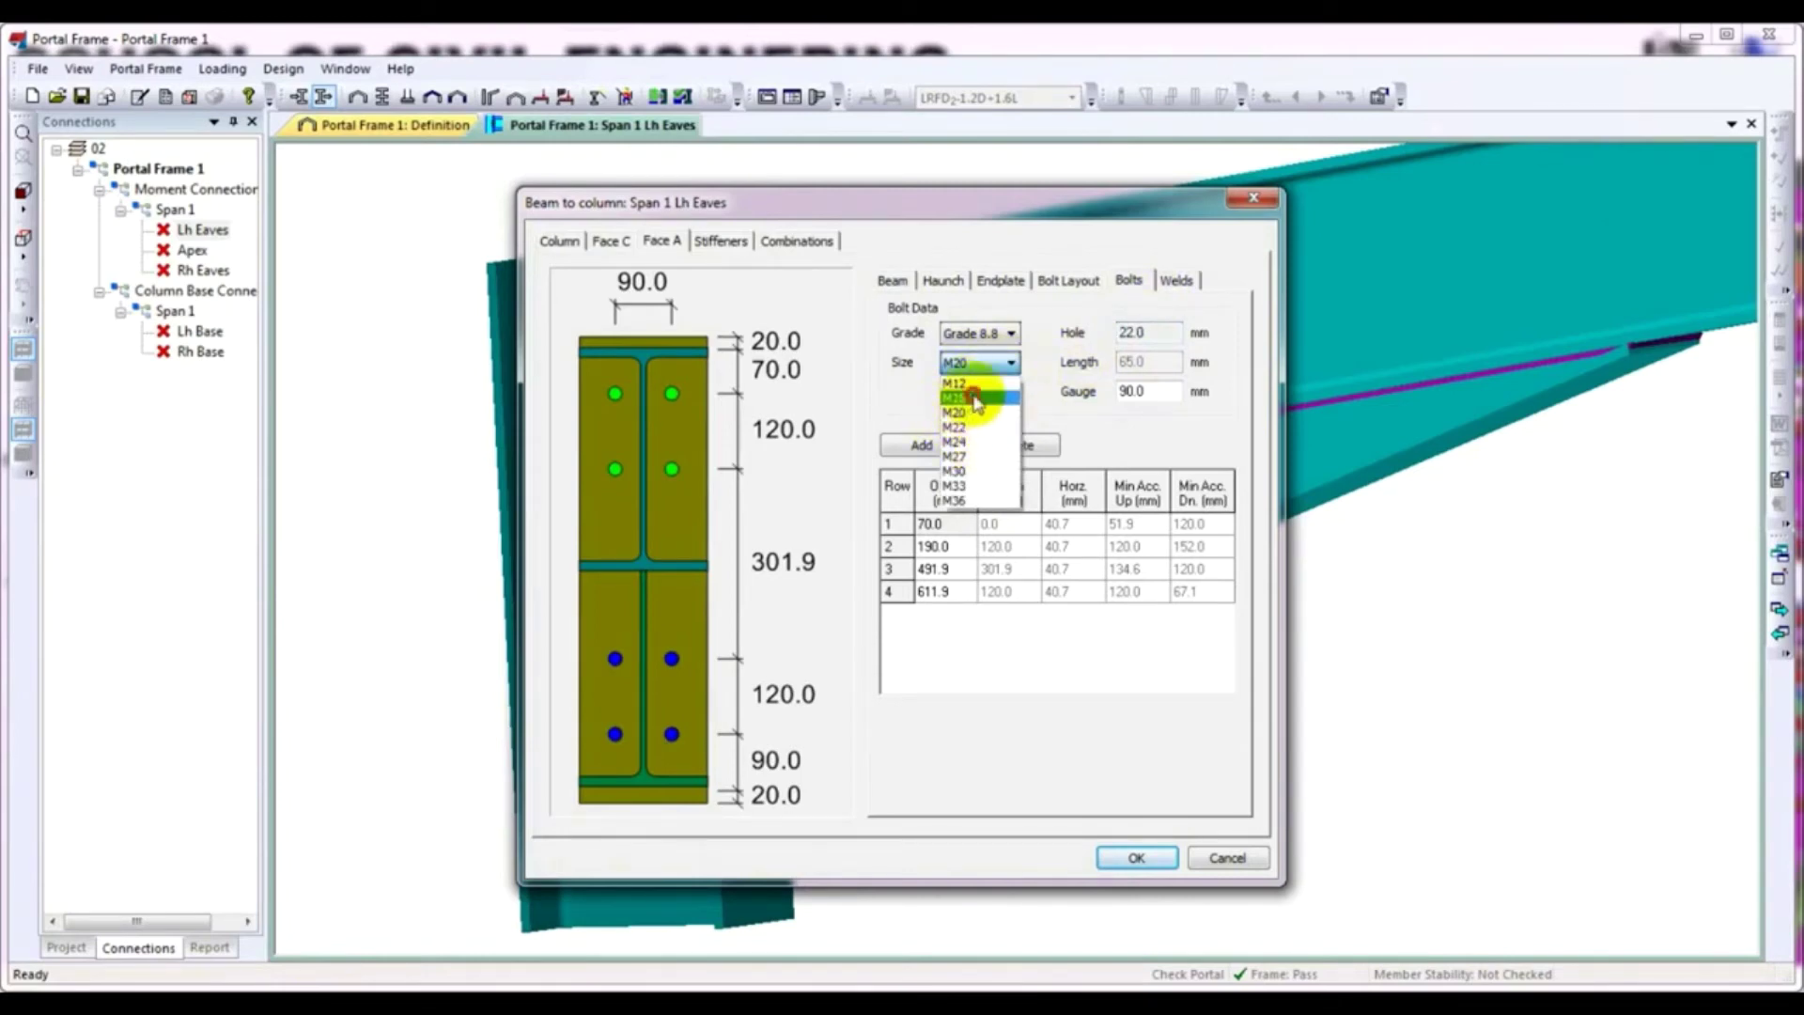
{"action": "left_click", "coordinate": [975, 397]}
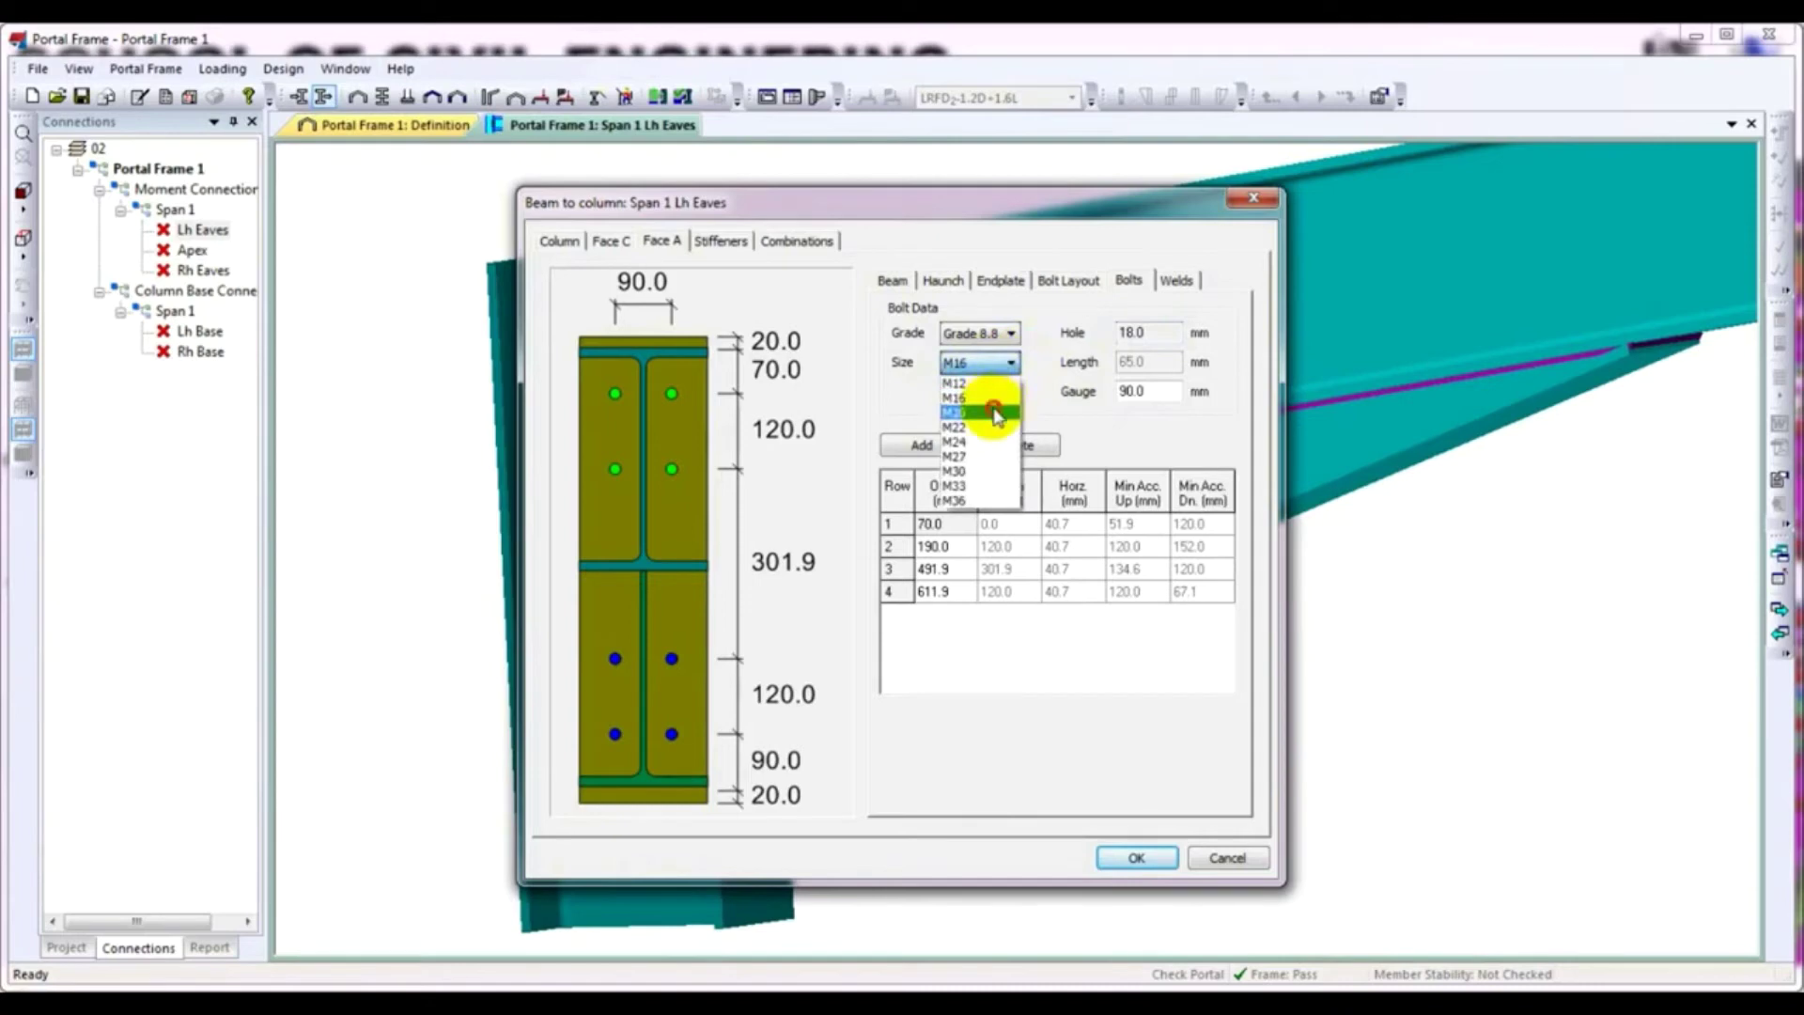
{"action": "left_click", "coordinate": [987, 412]}
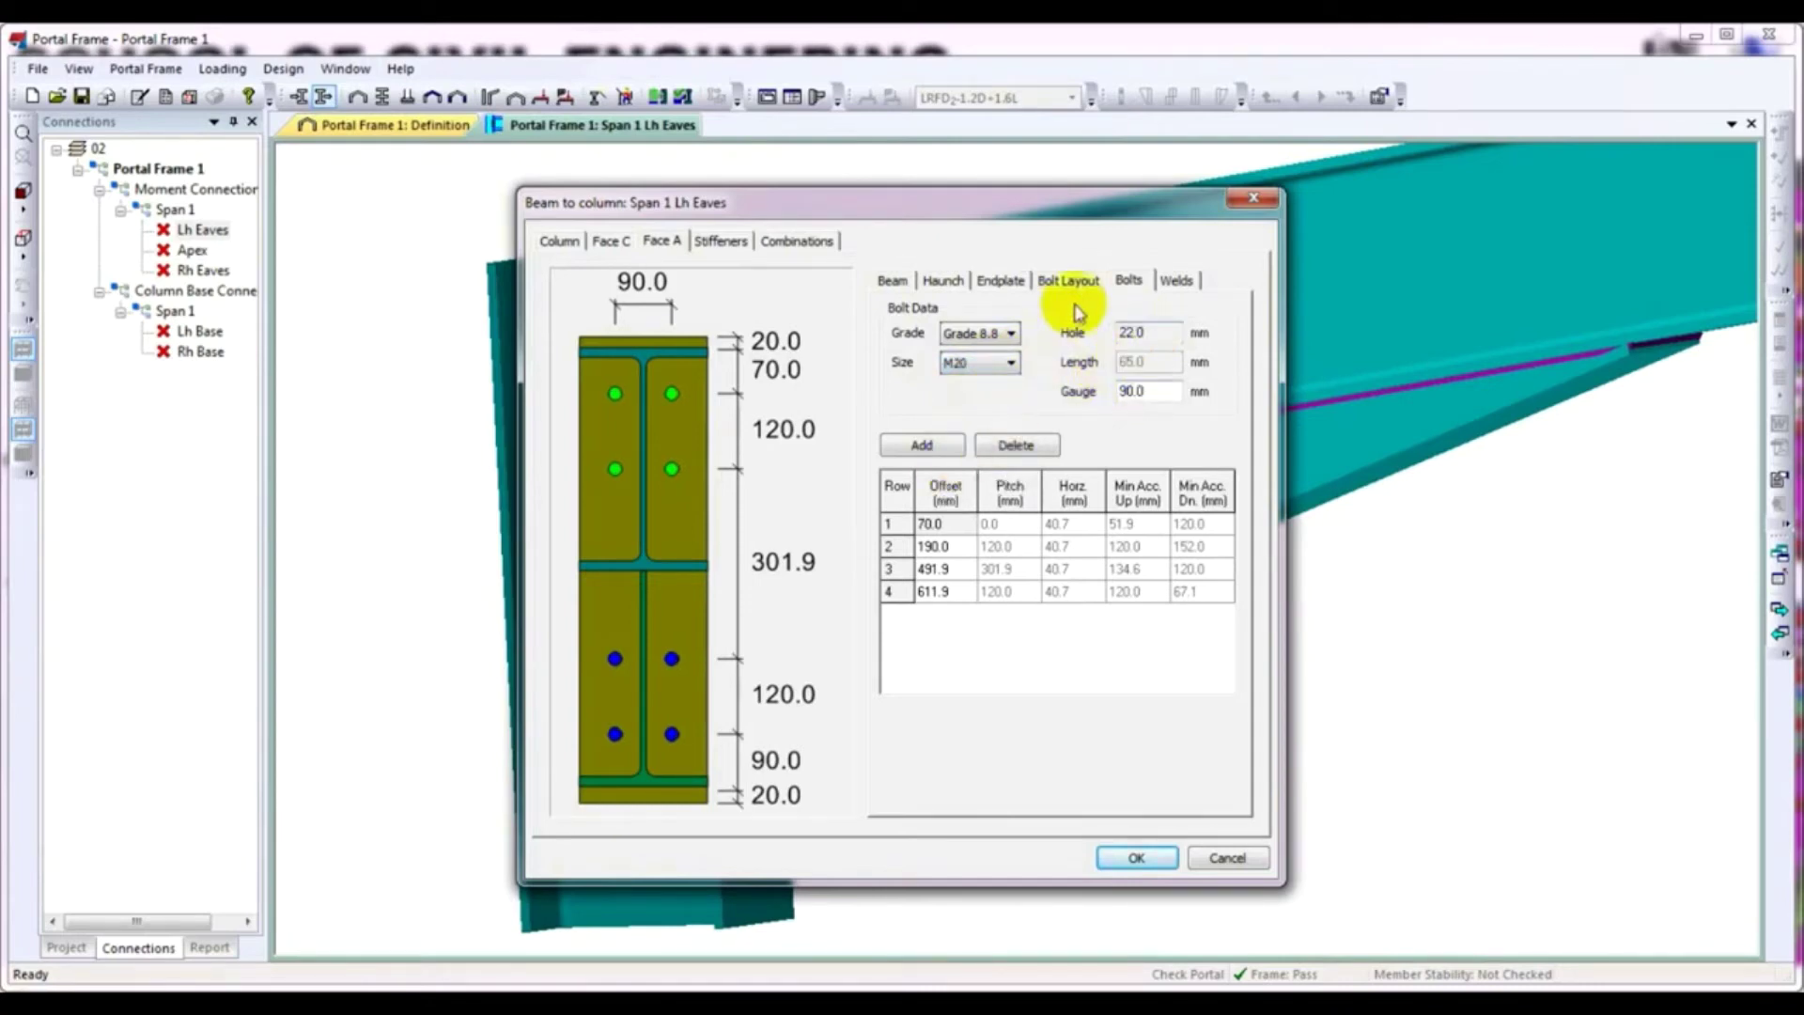
Review the Face A flange, web and haunch weld sizes and accept the revised connection settings
{"action": "left_click", "coordinate": [1176, 281]}
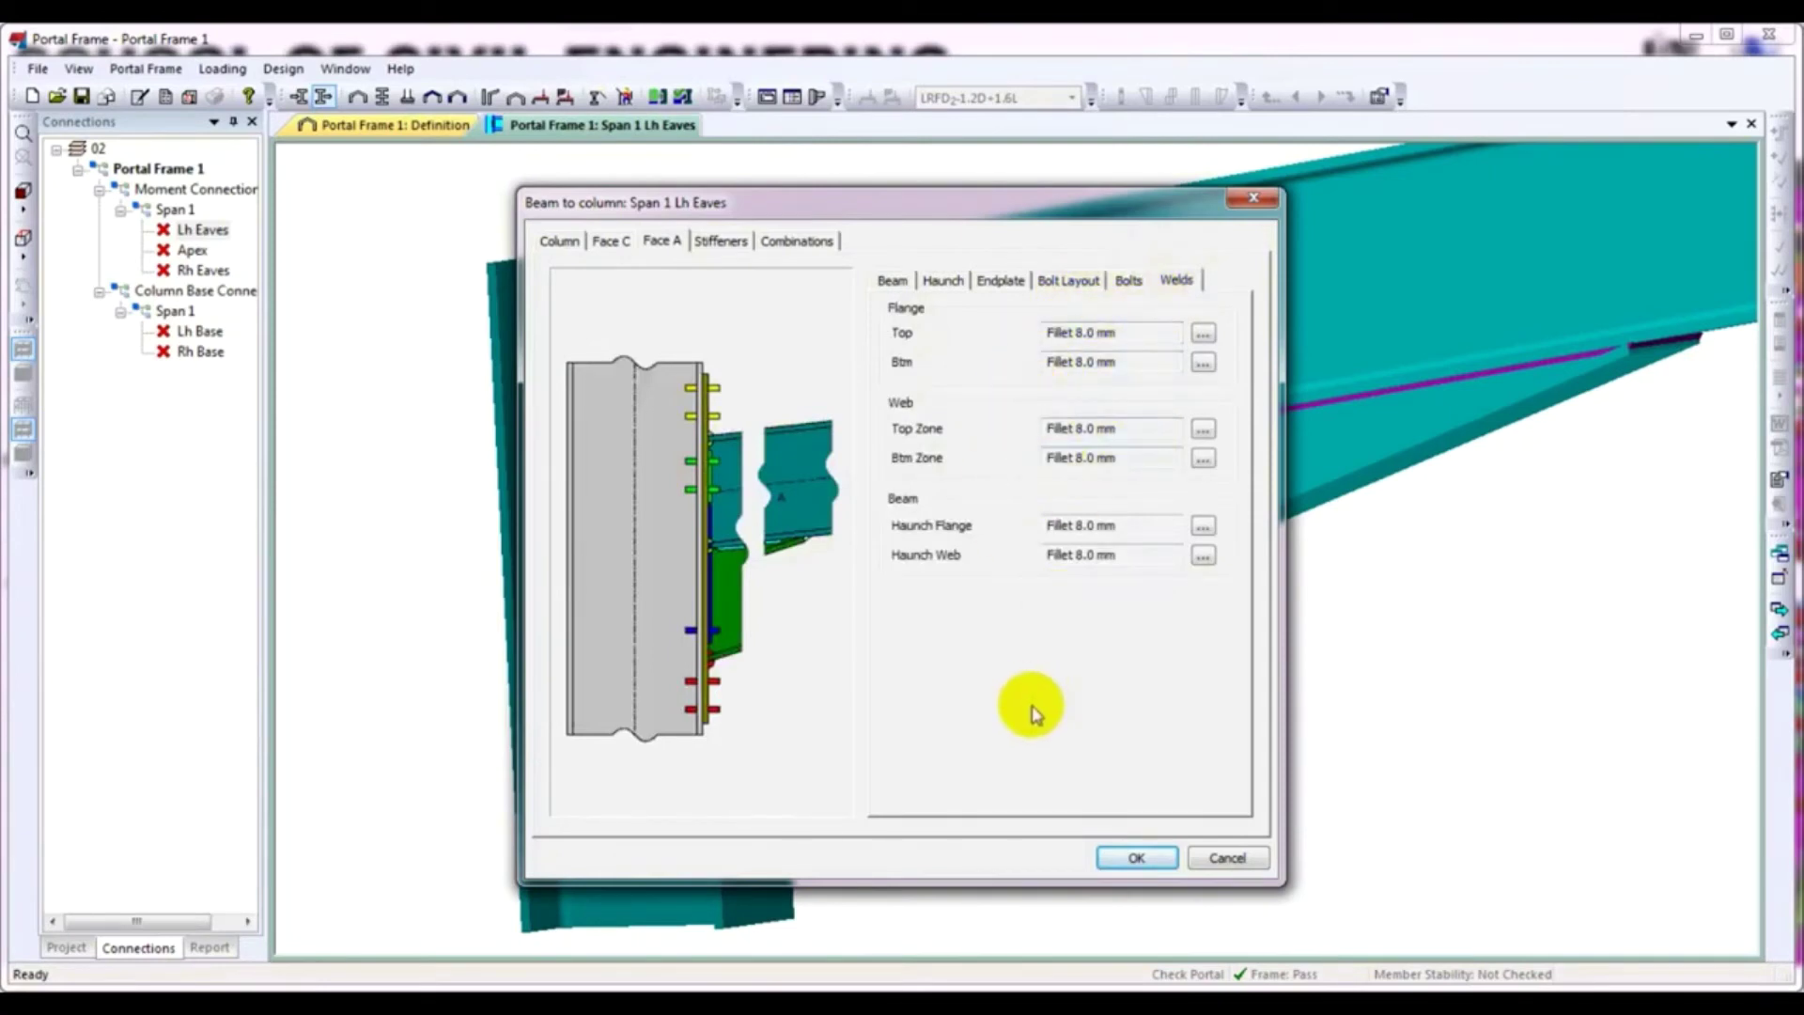
{"action": "left_click", "coordinate": [1132, 857]}
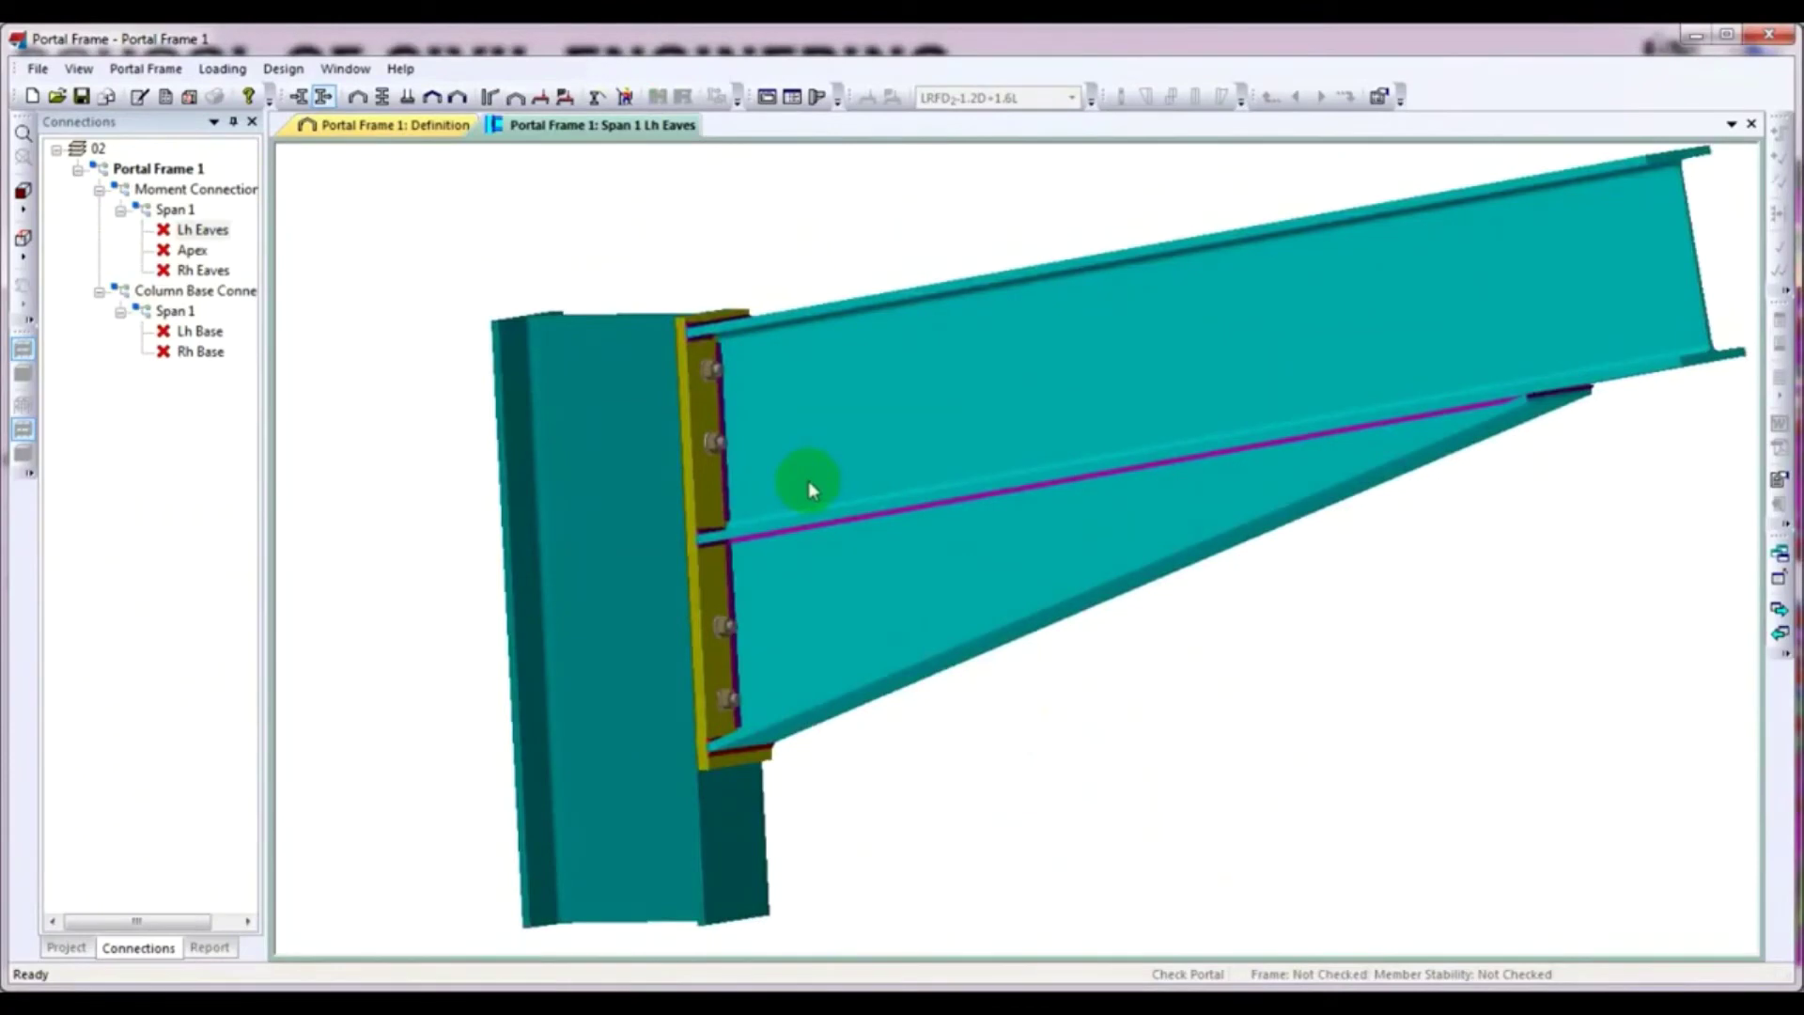
Run the design check on the Span 1 left-hand eaves moment connection
{"action": "right_click", "coordinate": [662, 256]}
{"action": "right_click", "coordinate": [554, 162]}
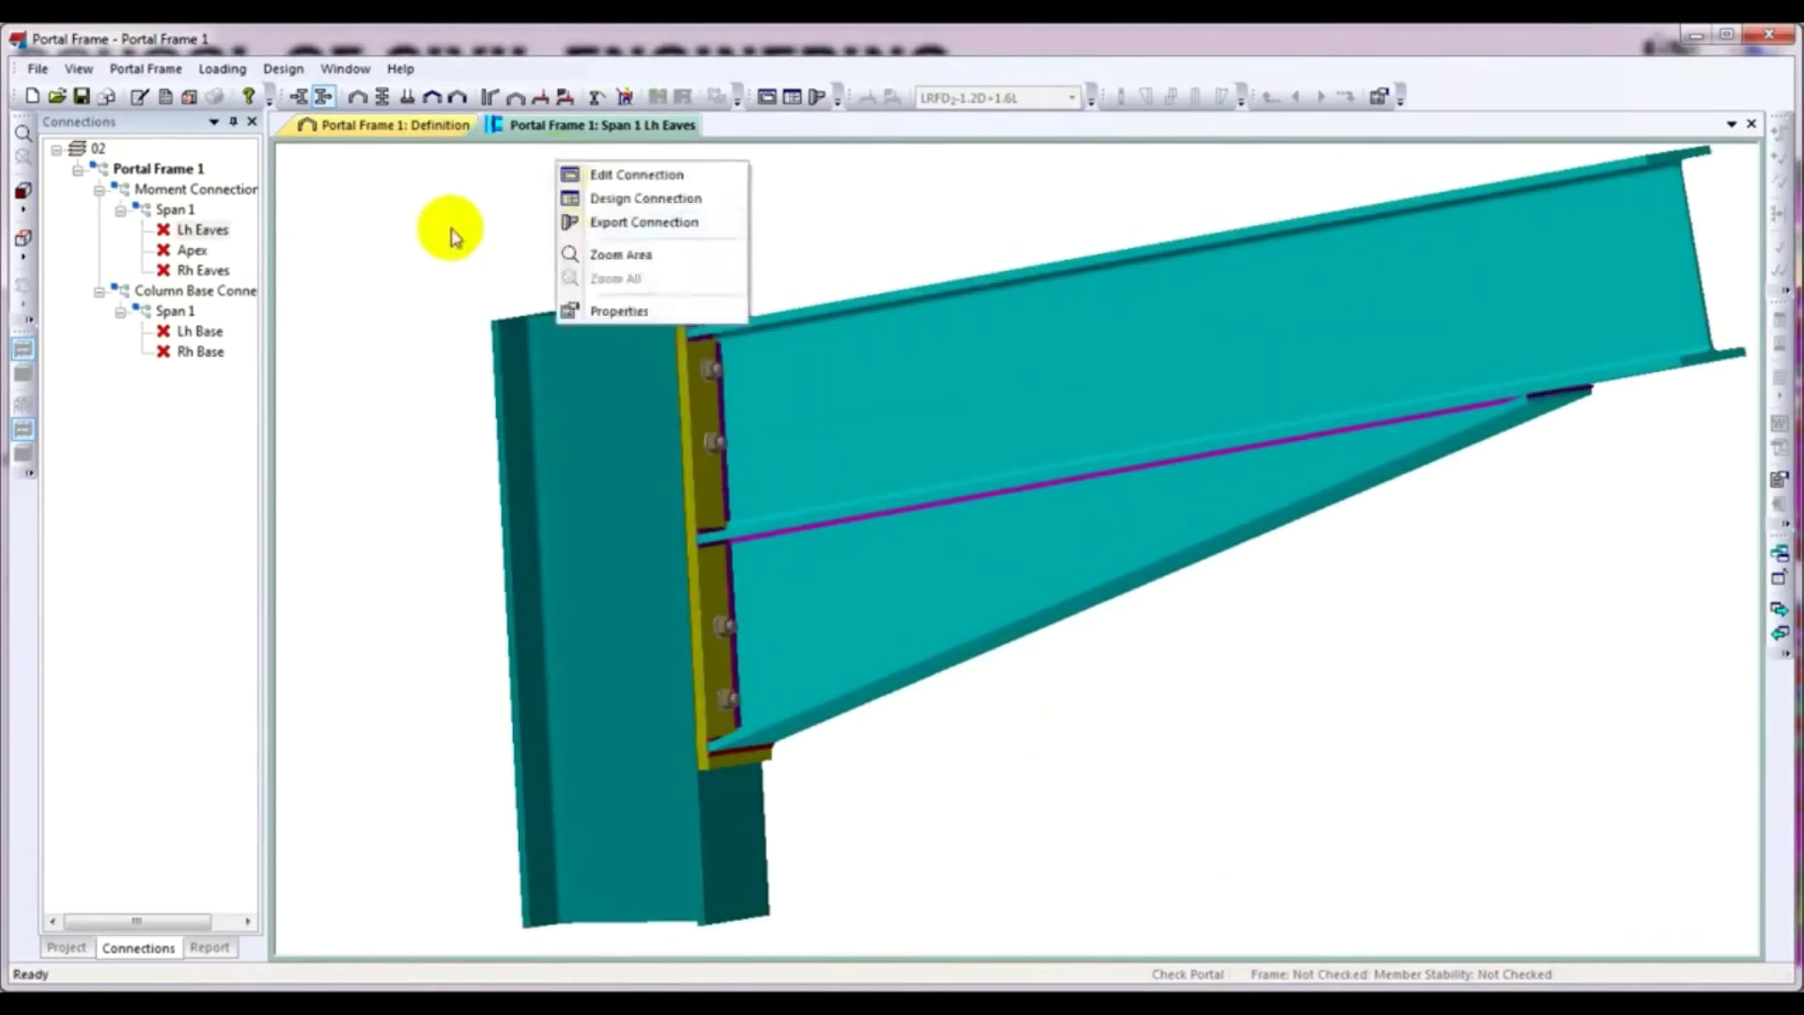
{"action": "right_click", "coordinate": [452, 229]}
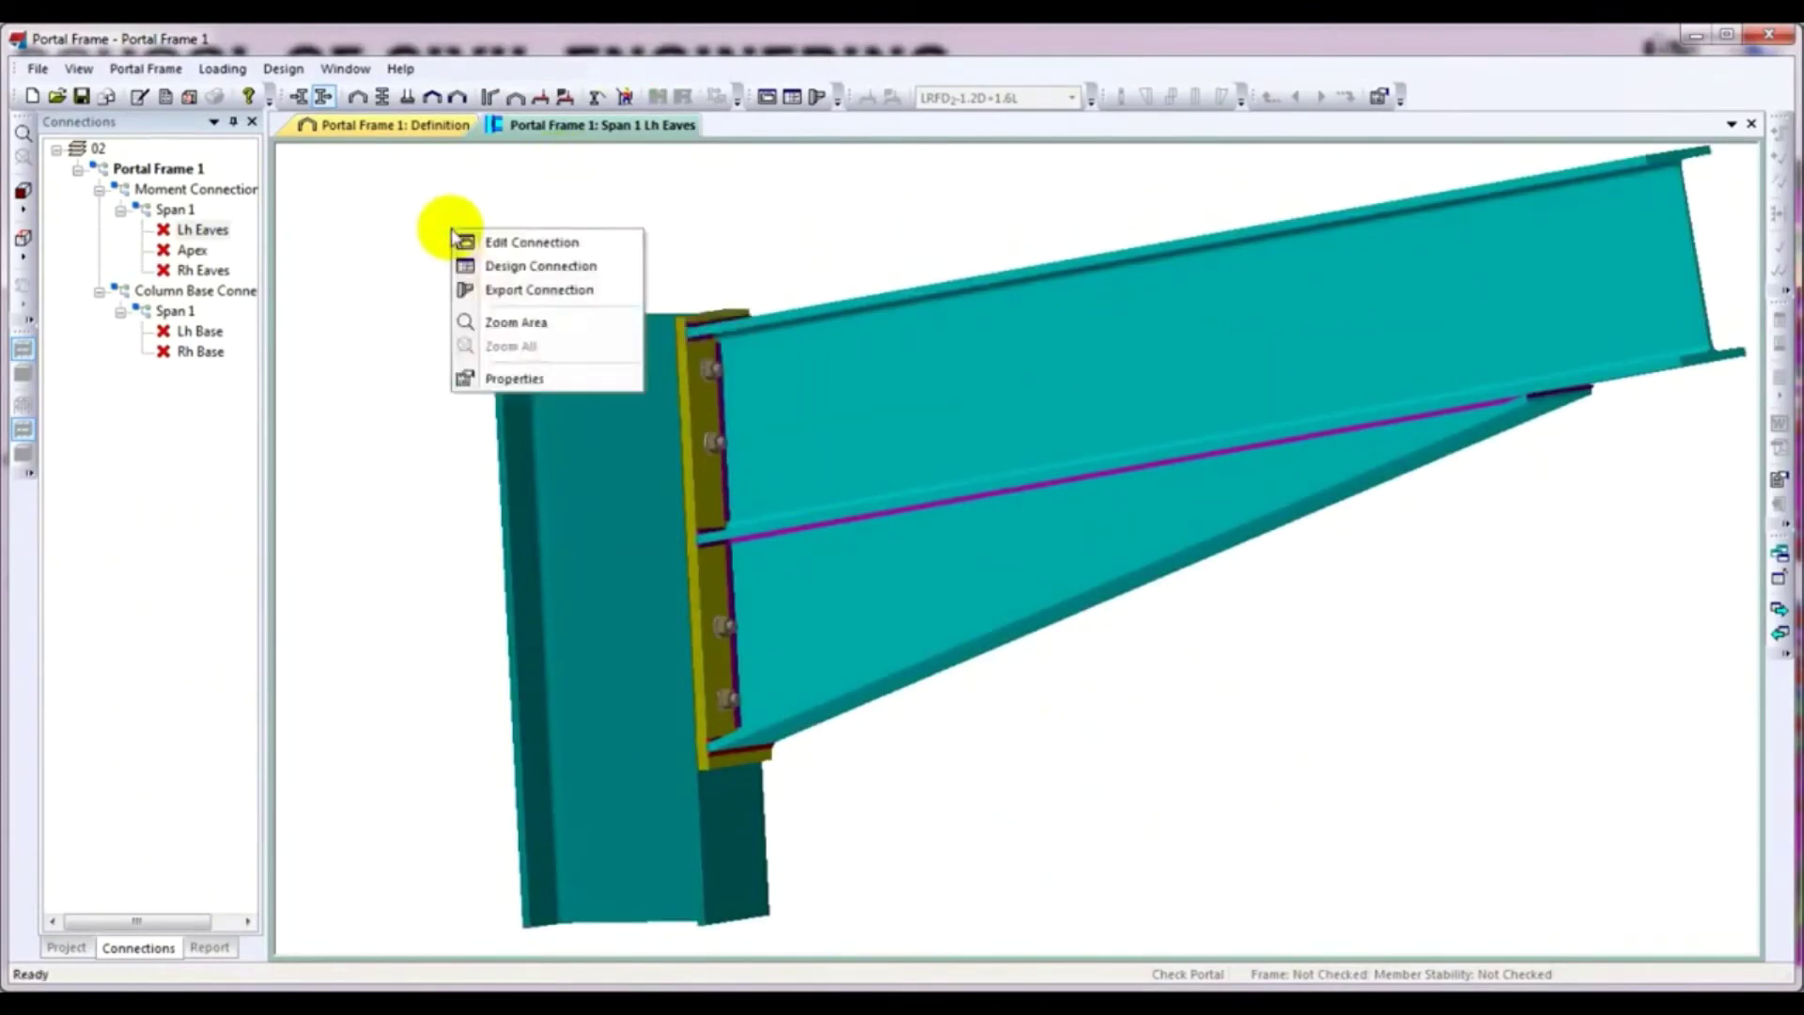
{"action": "left_click", "coordinate": [523, 274]}
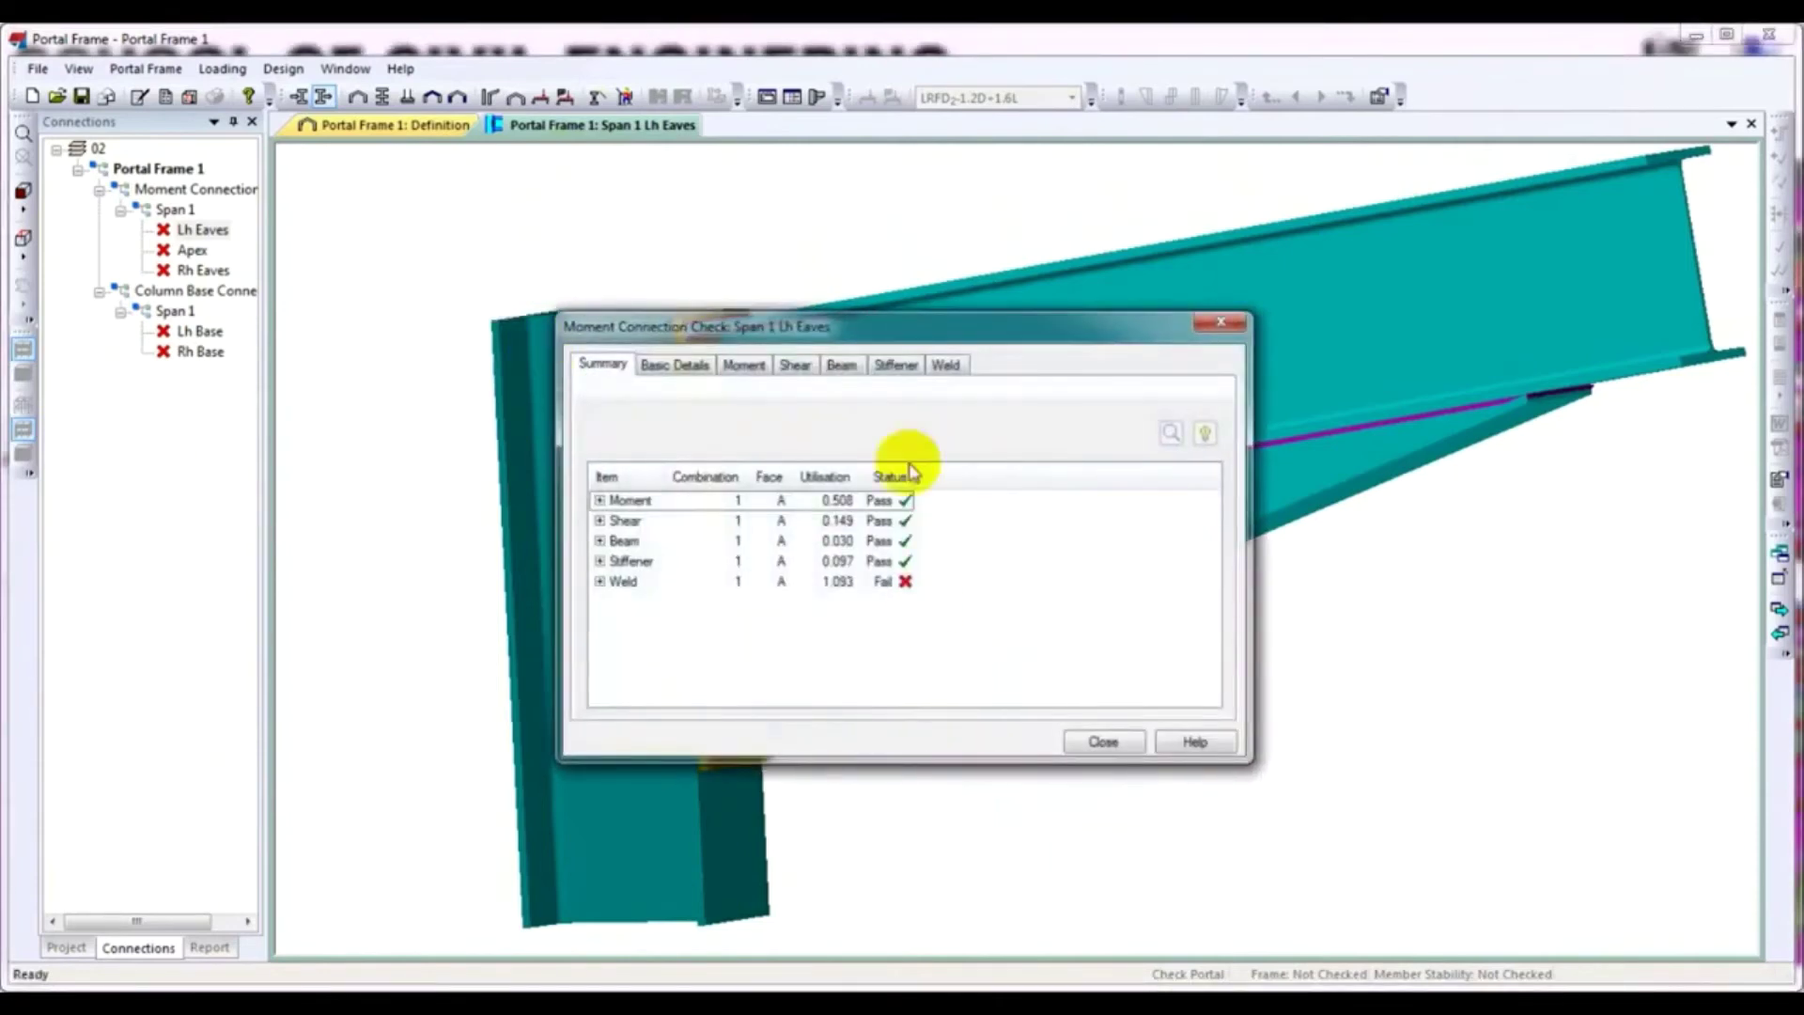
{"action": "left_click_drag", "start_coordinate": [923, 329], "coordinate": [902, 288]}
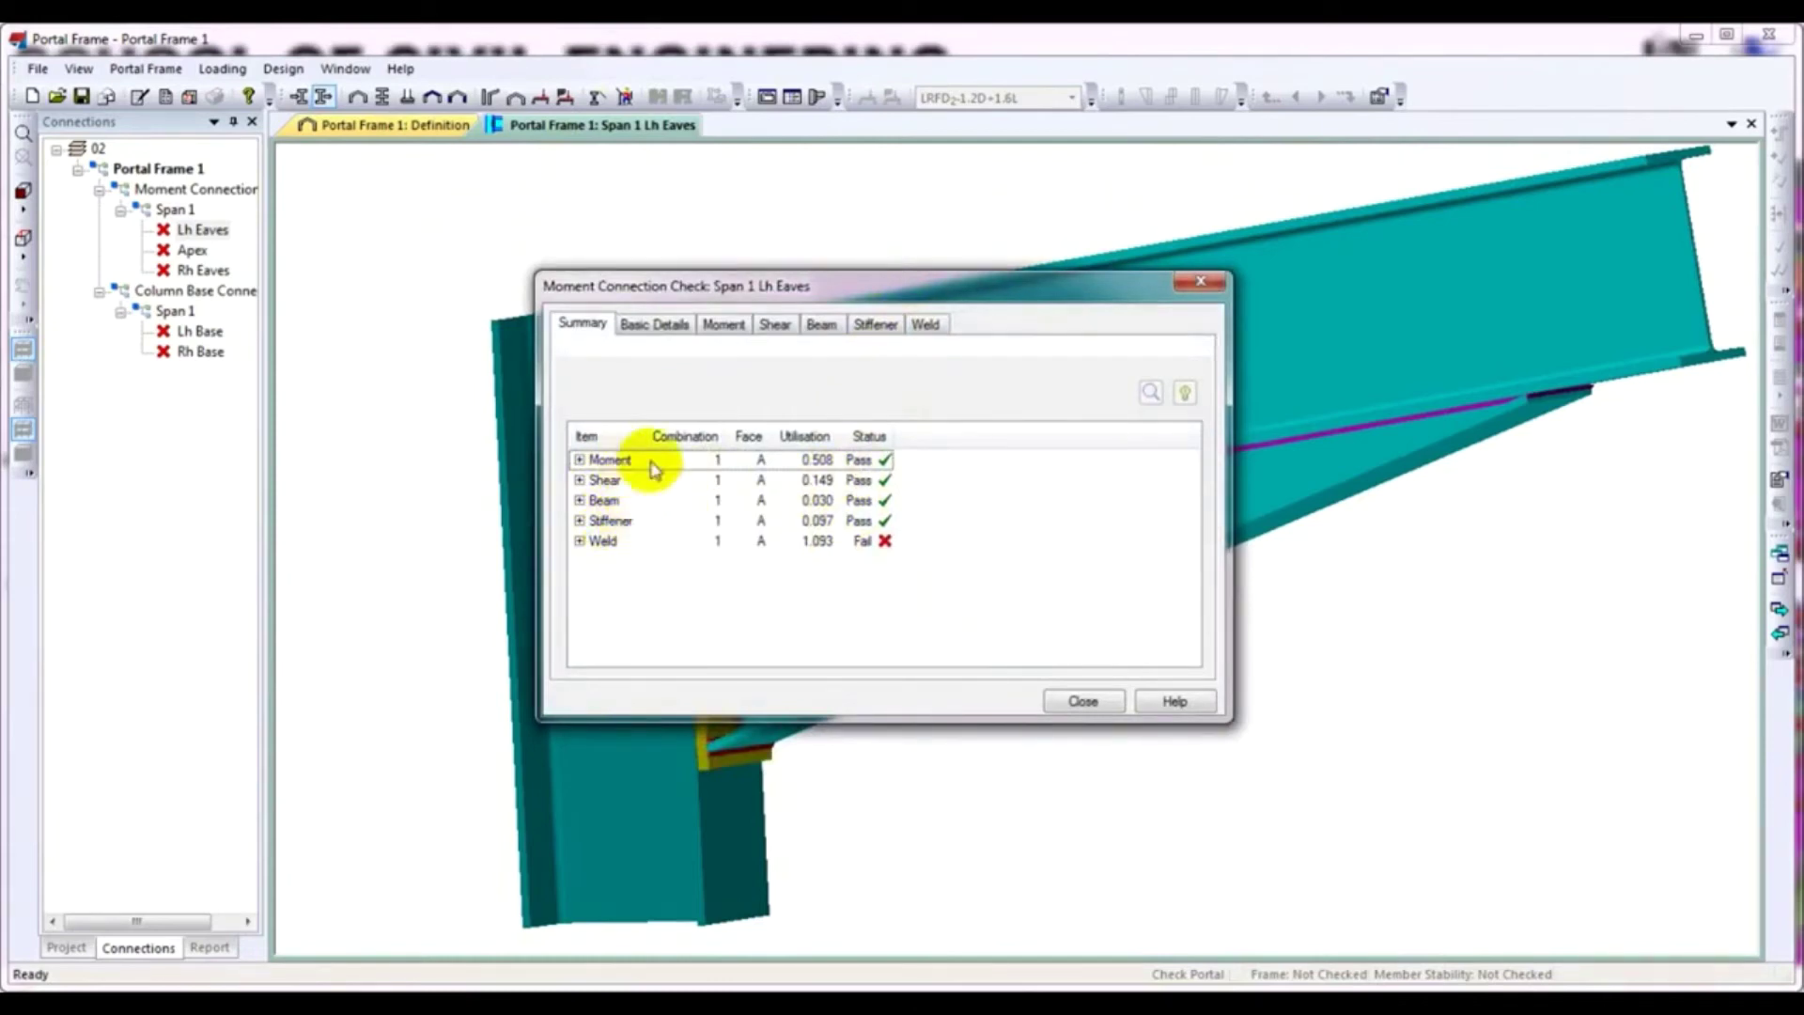
Examine the weld check details for the haunch bottom flange compression weld, then close the connection check results
{"action": "double_click", "coordinate": [608, 547]}
{"action": "left_click", "coordinate": [813, 501]}
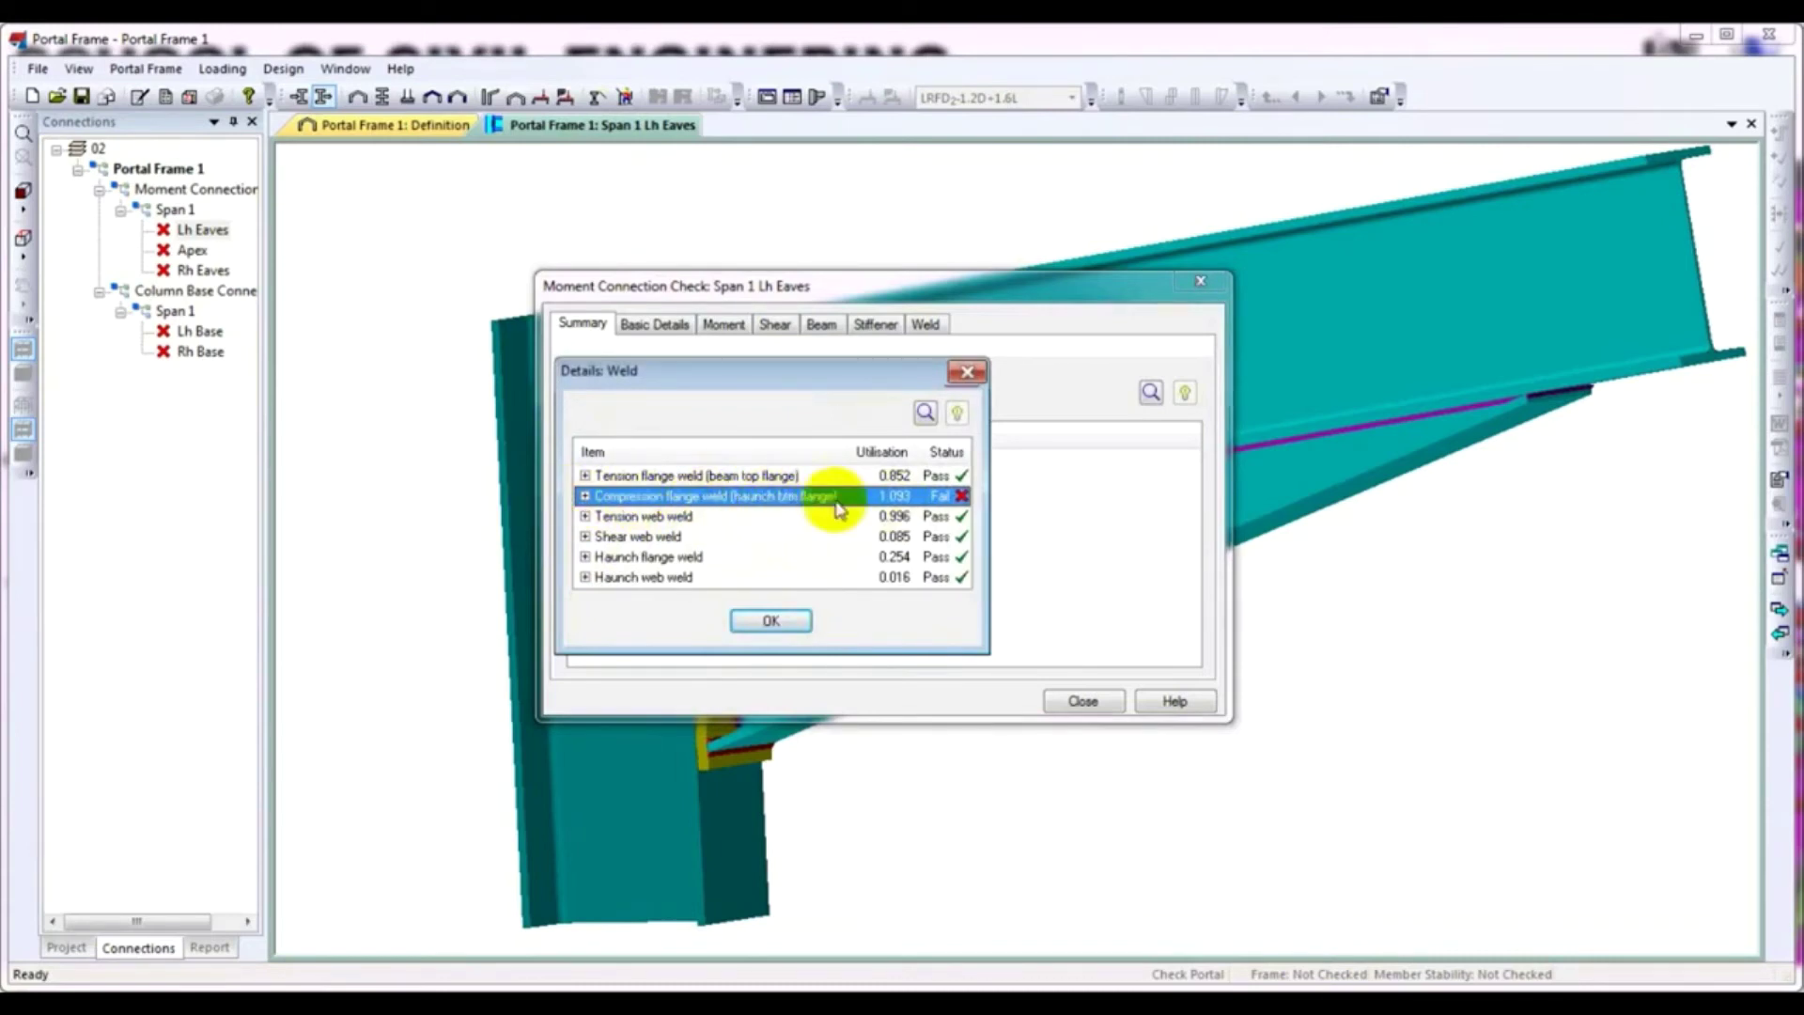
{"action": "double_click", "coordinate": [601, 502]}
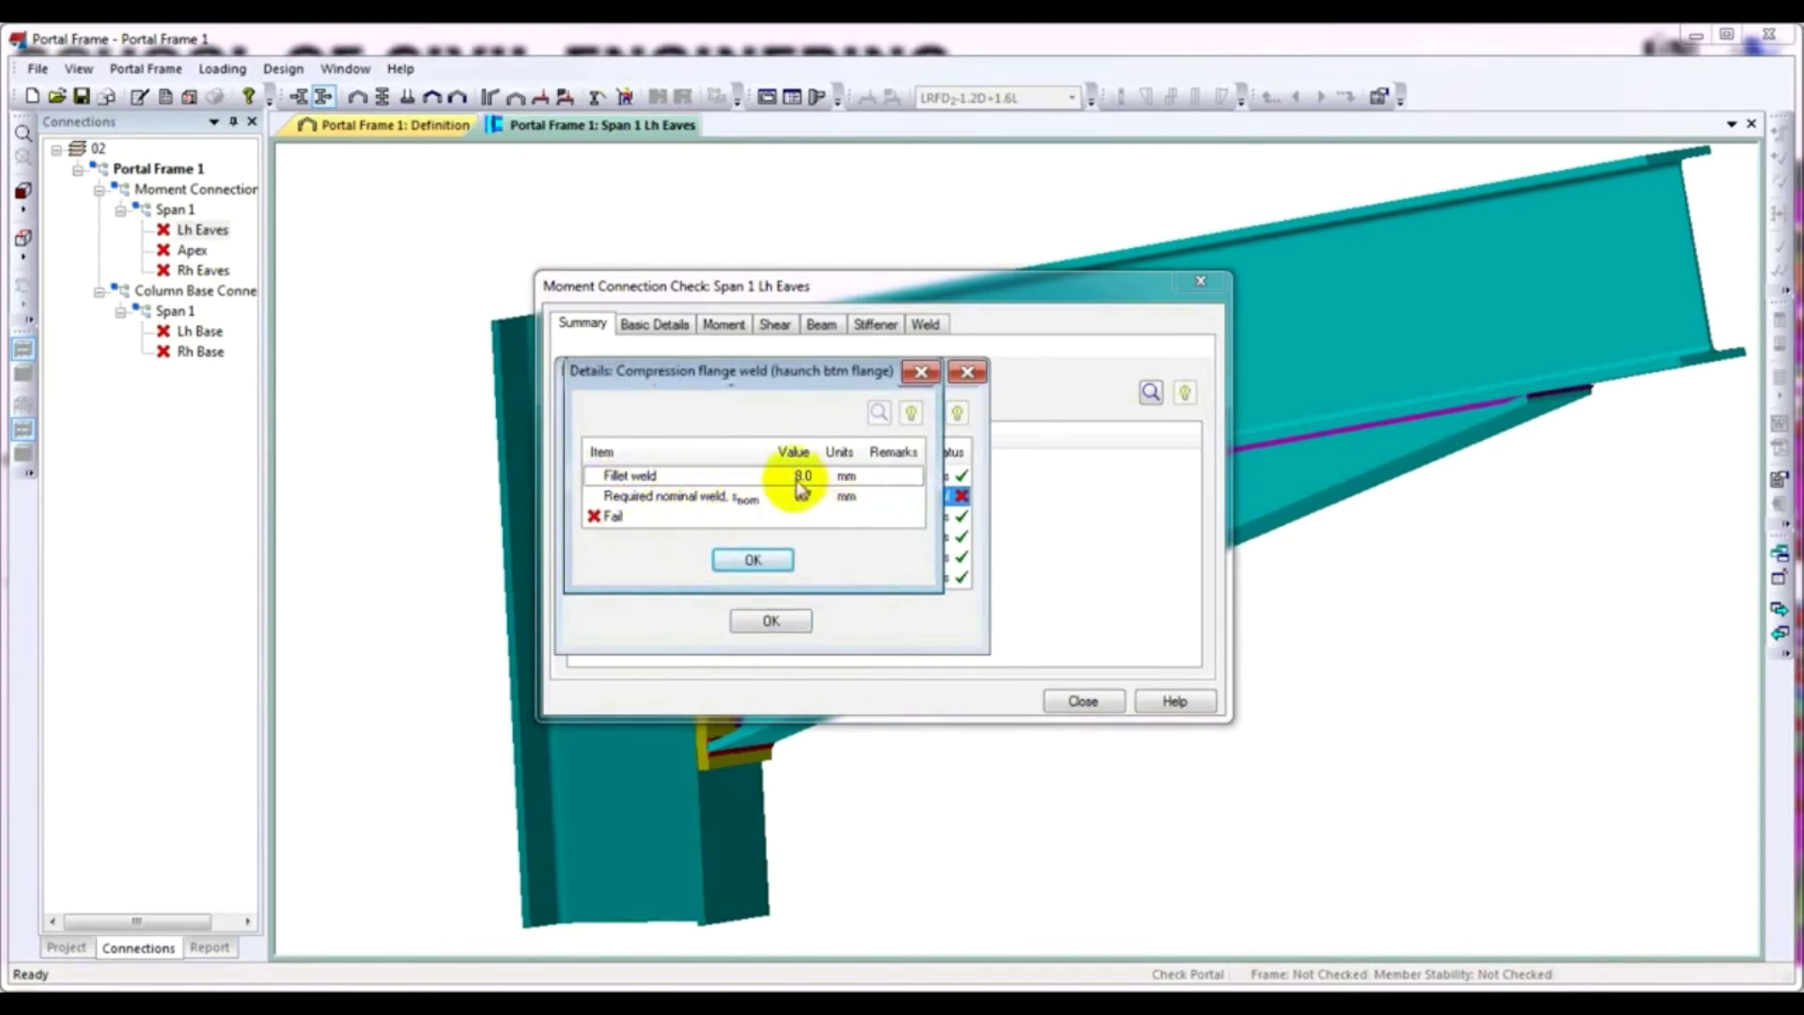
{"action": "left_click", "coordinate": [749, 561]}
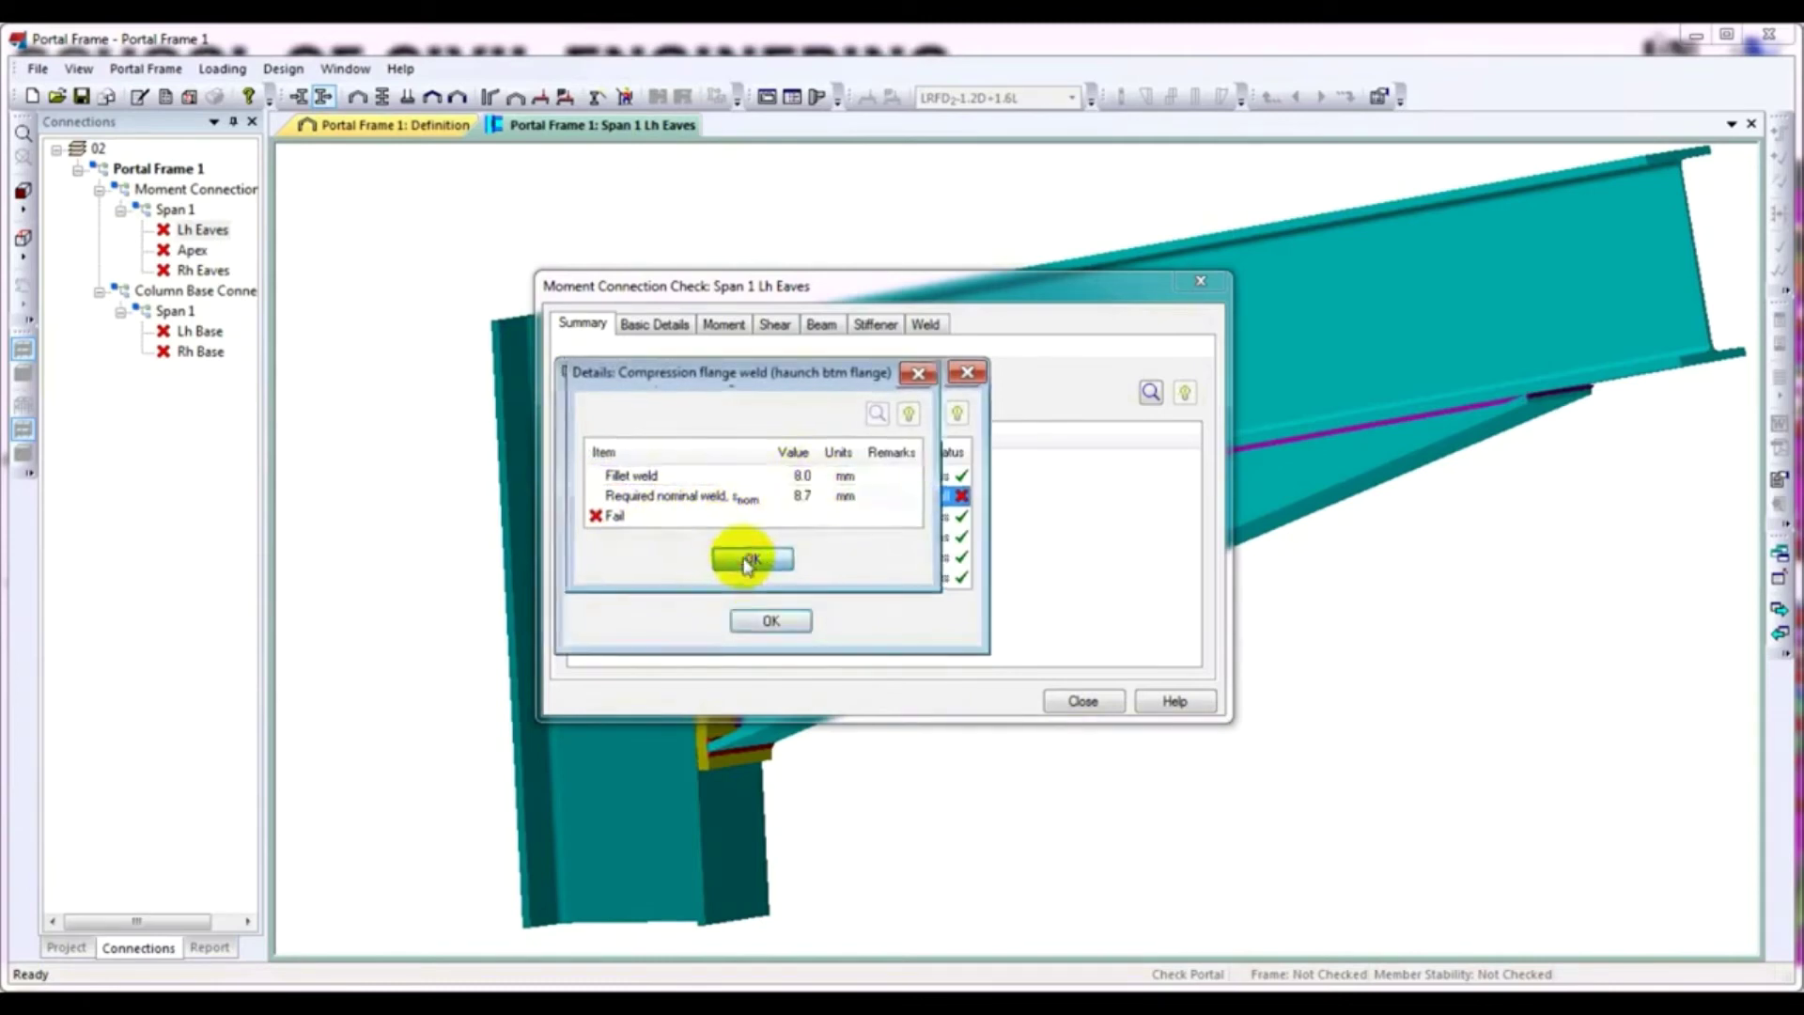
{"action": "left_click", "coordinate": [766, 622]}
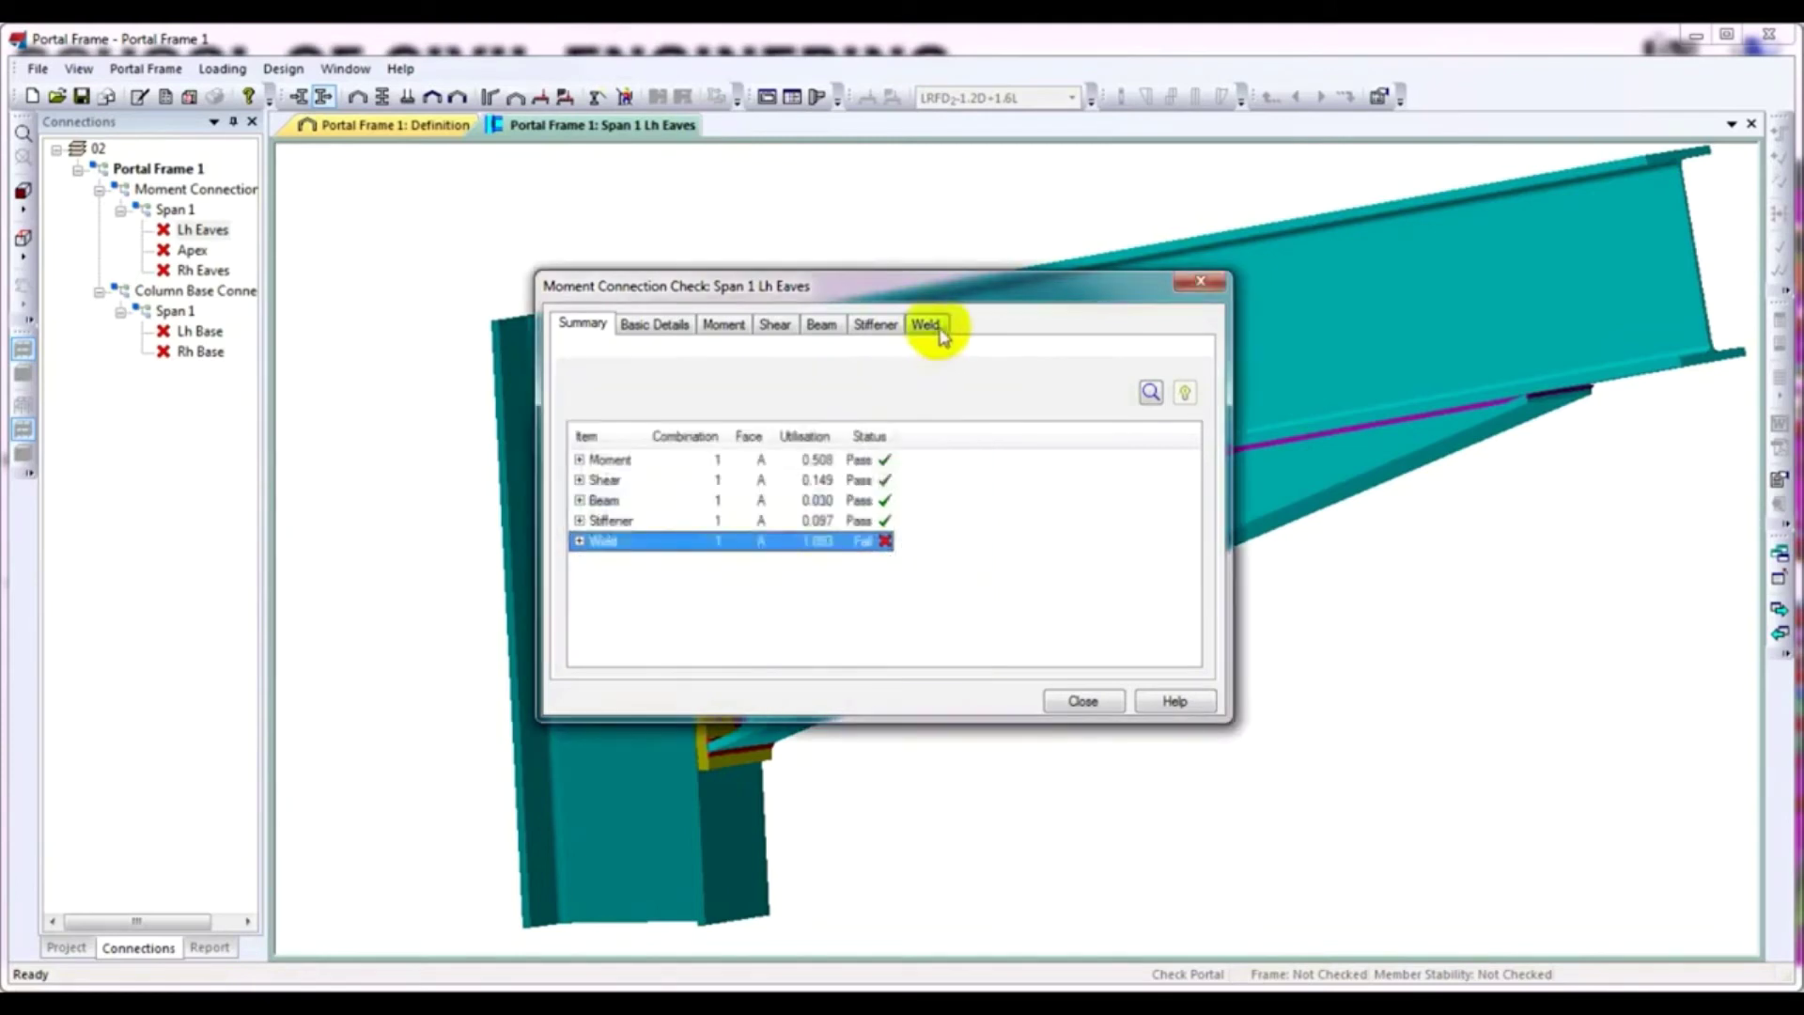
{"action": "left_click", "coordinate": [1071, 705]}
Edit the Span 1 left-hand eaves connection and set the Face A bottom flange fillet weld's leg length to 10 mm
{"action": "right_click", "coordinate": [972, 422]}
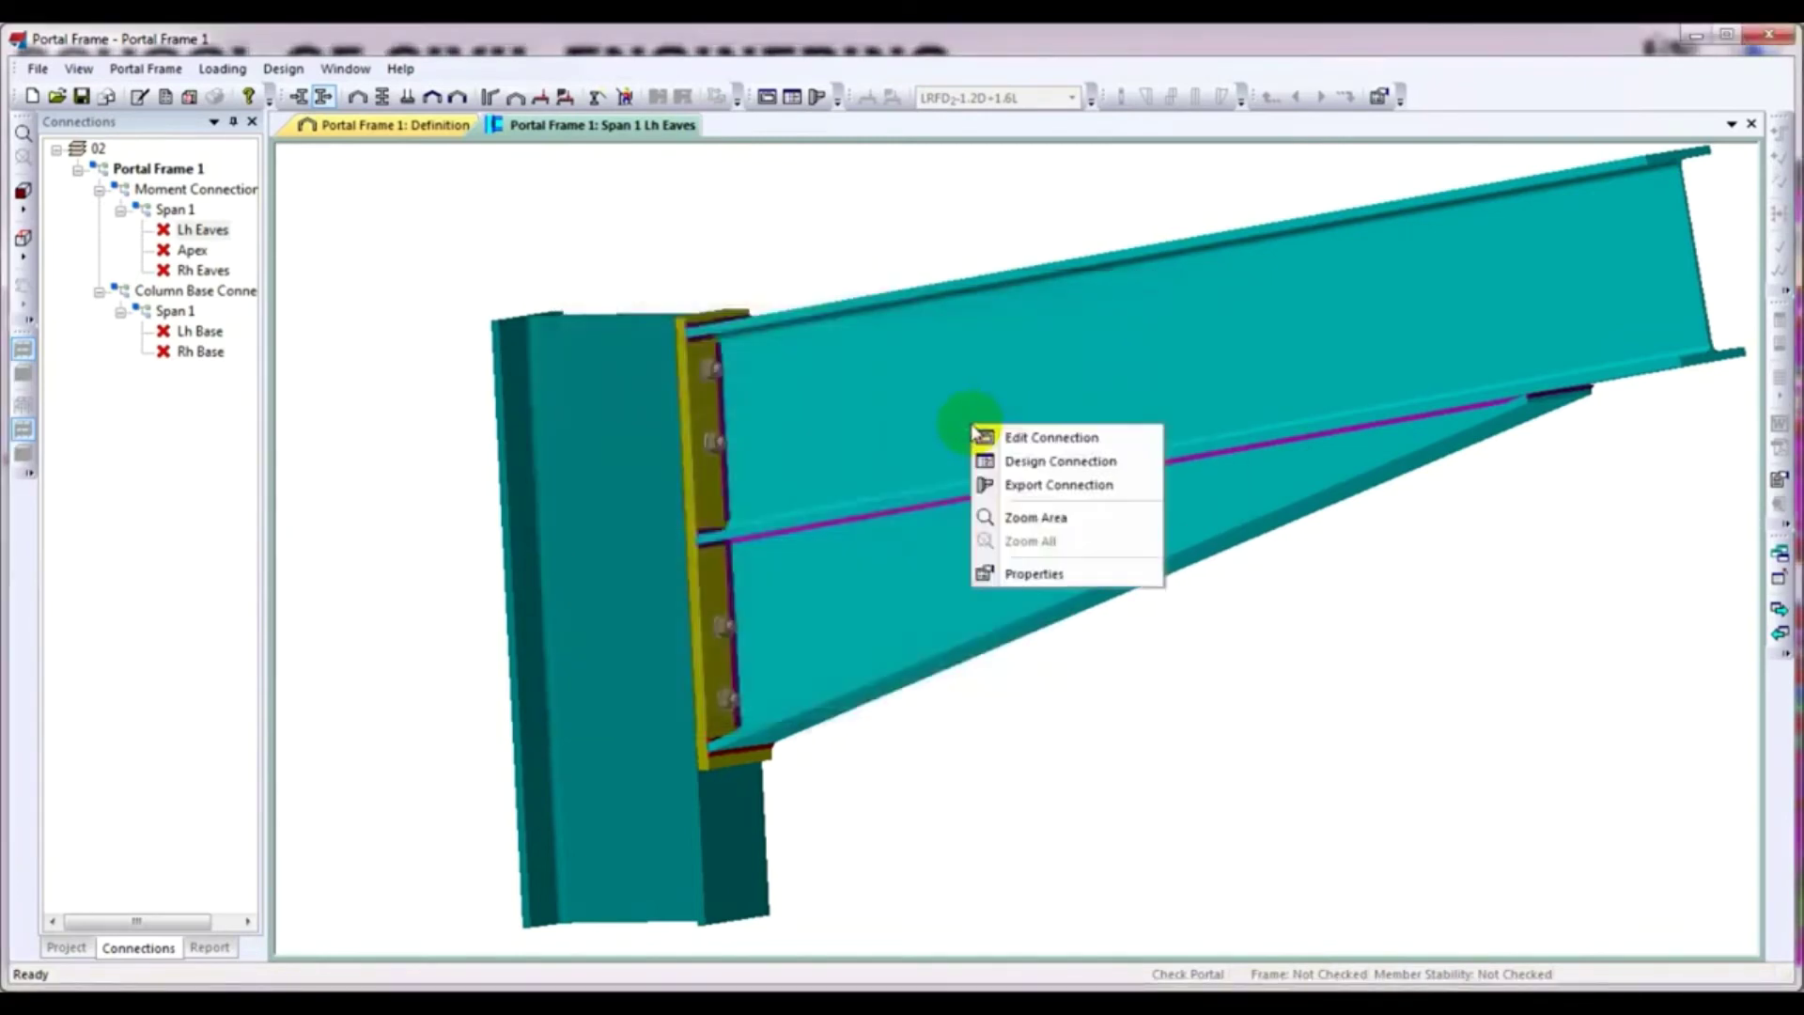
{"action": "left_click", "coordinate": [1026, 439]}
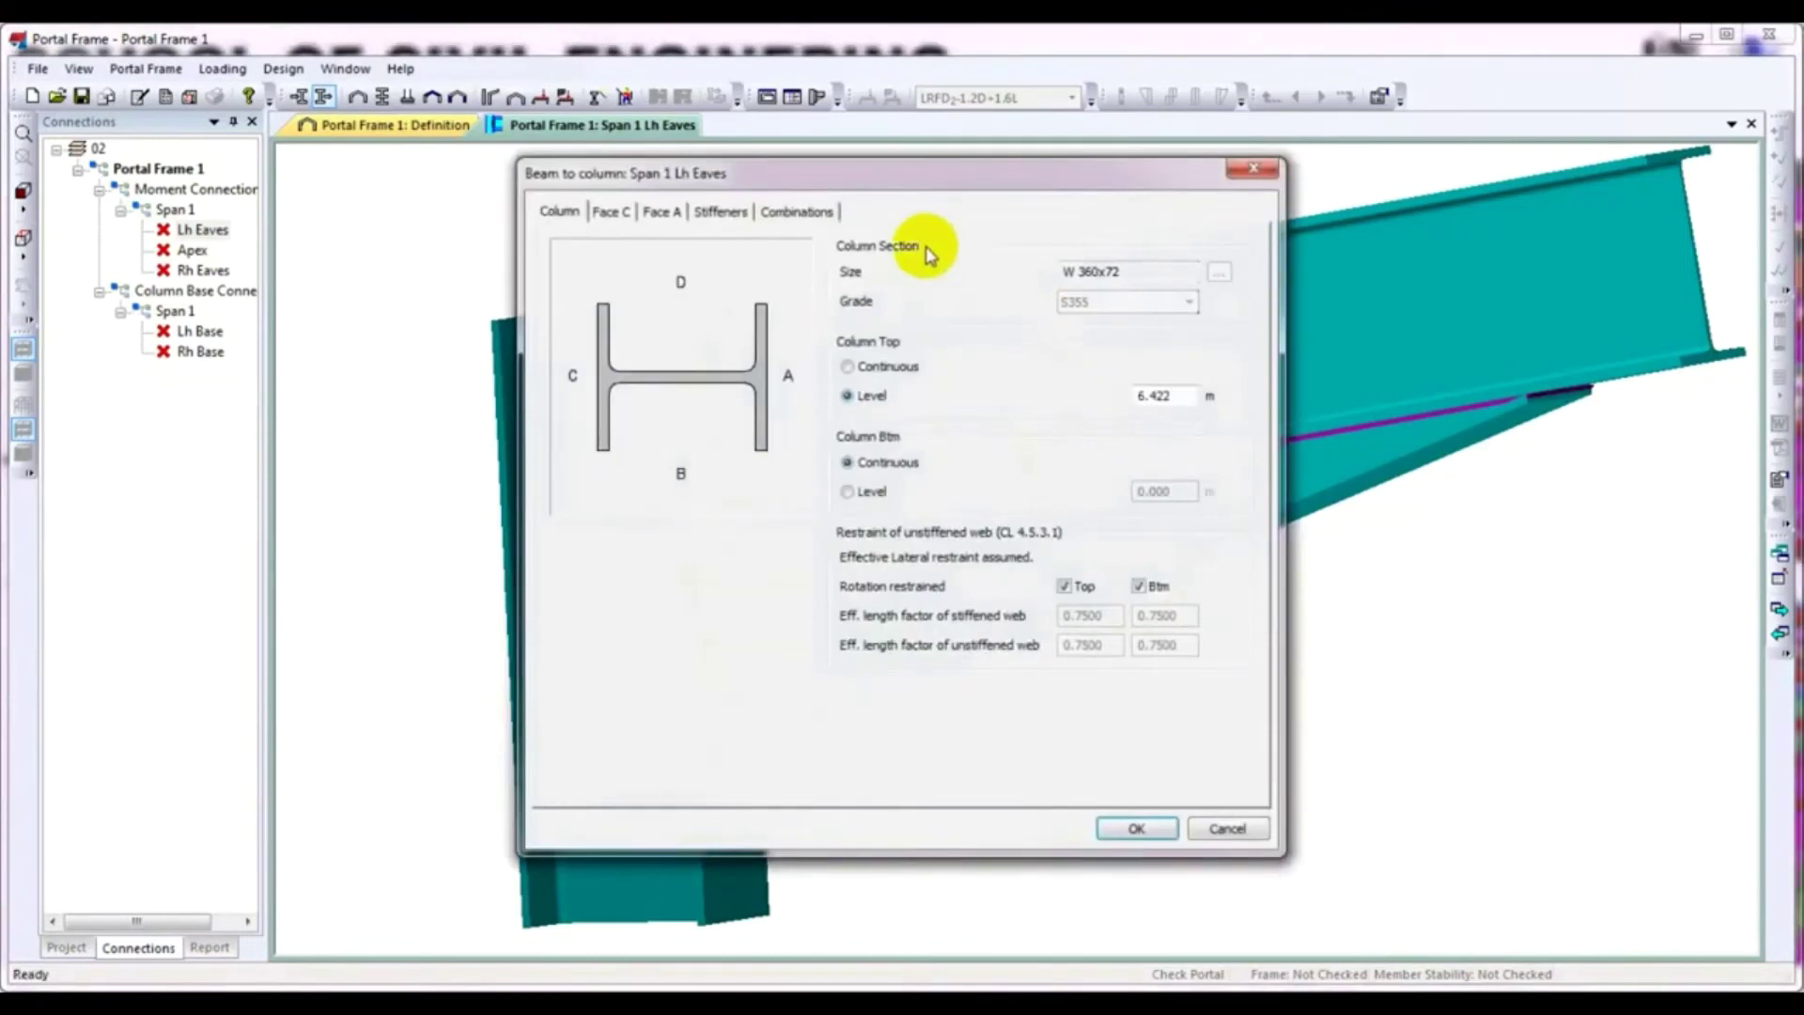
{"action": "left_click", "coordinate": [661, 222]}
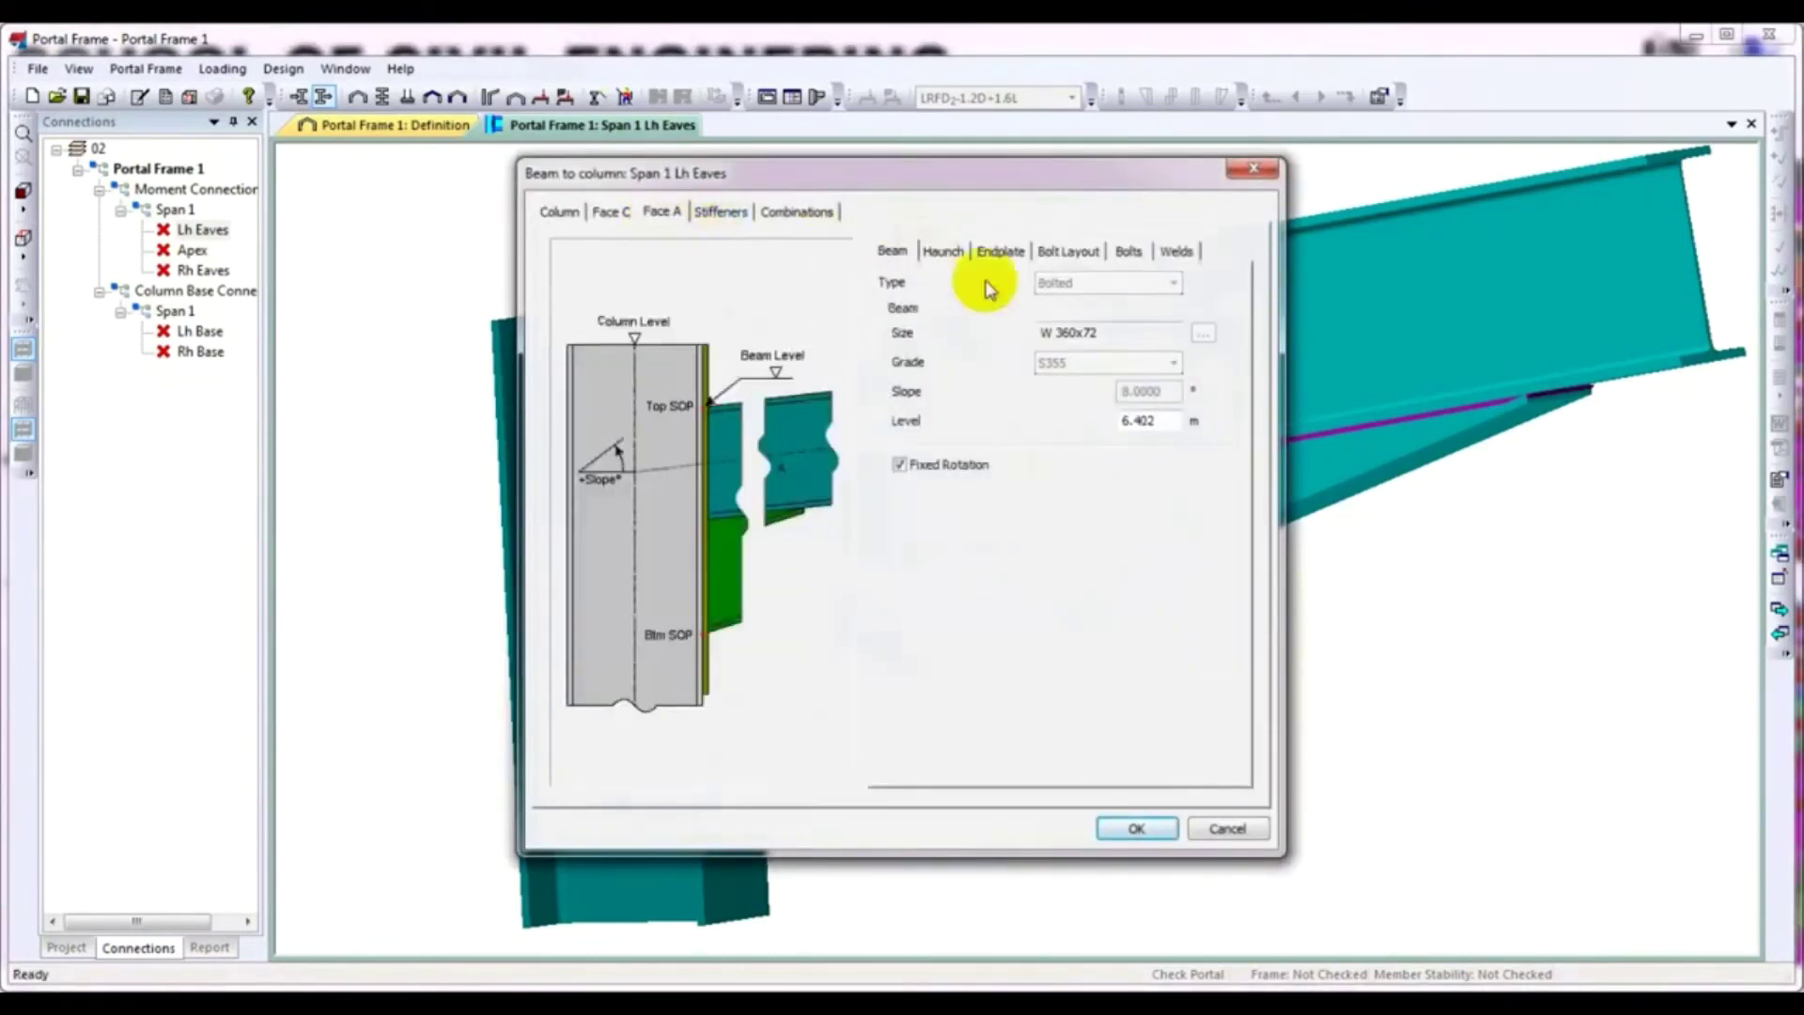
{"action": "left_click_drag", "start_coordinate": [1033, 173], "coordinate": [981, 183]}
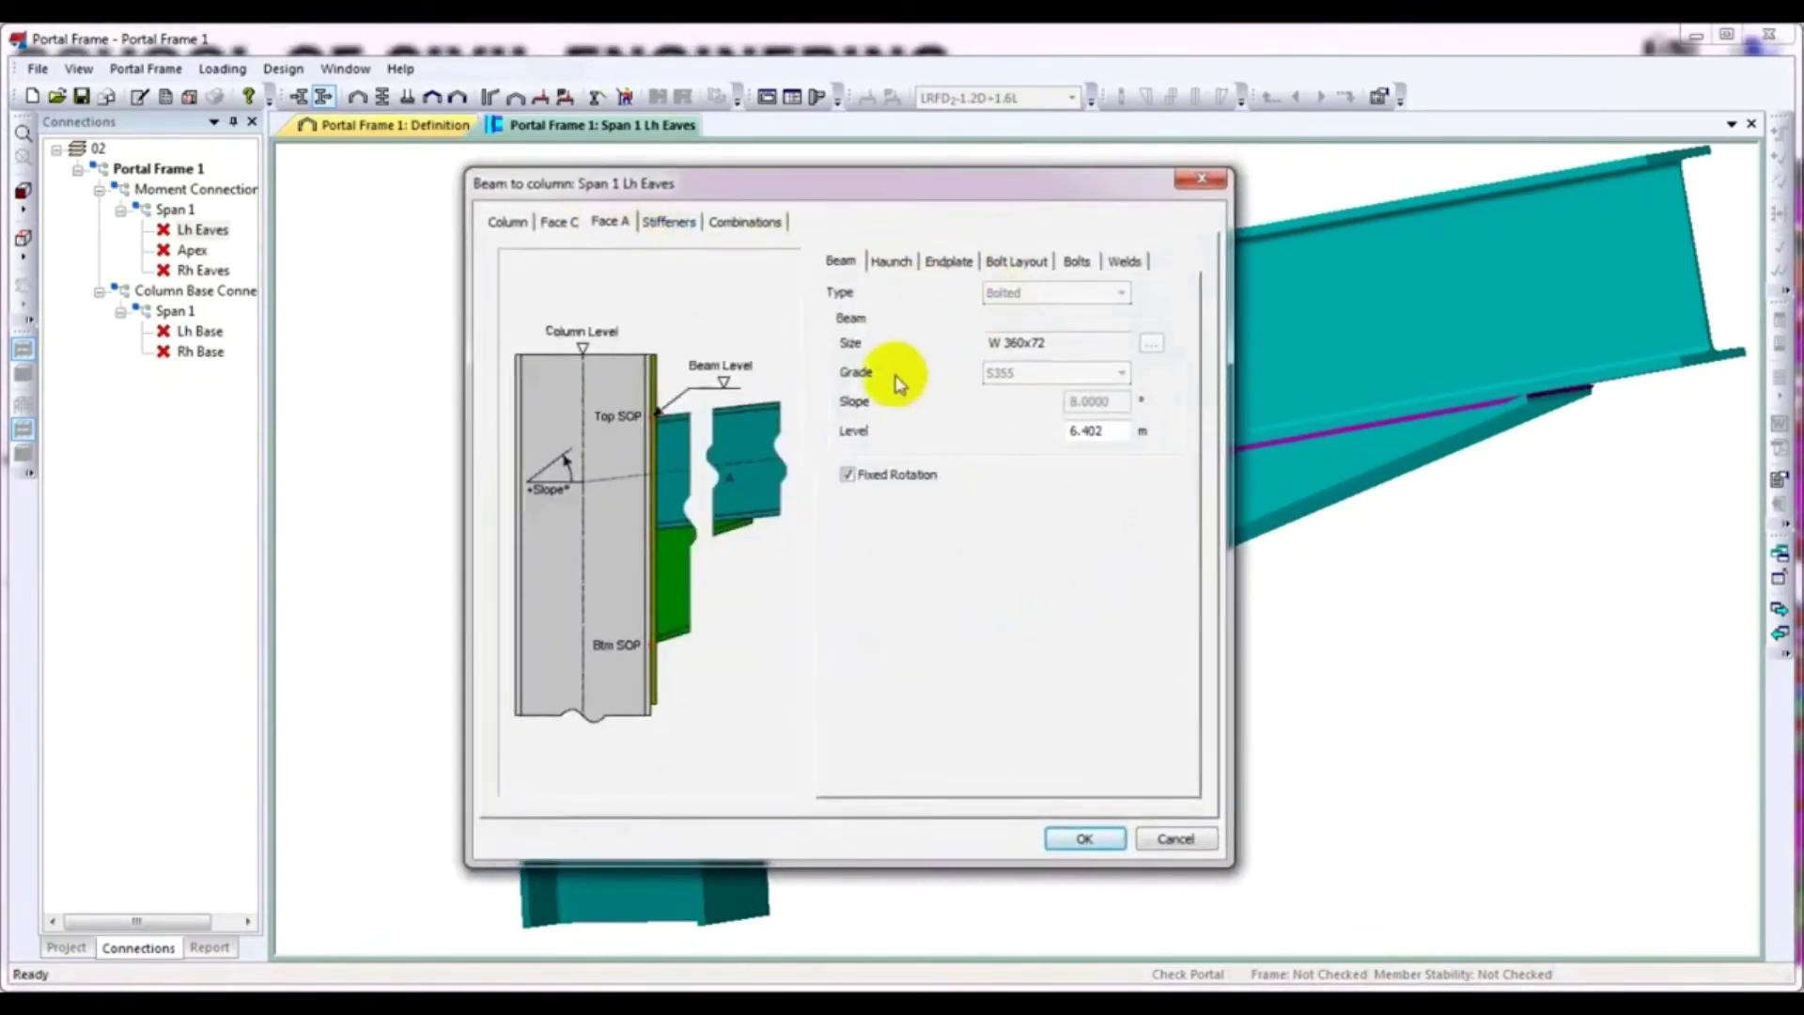
{"action": "left_click", "coordinate": [1127, 263]}
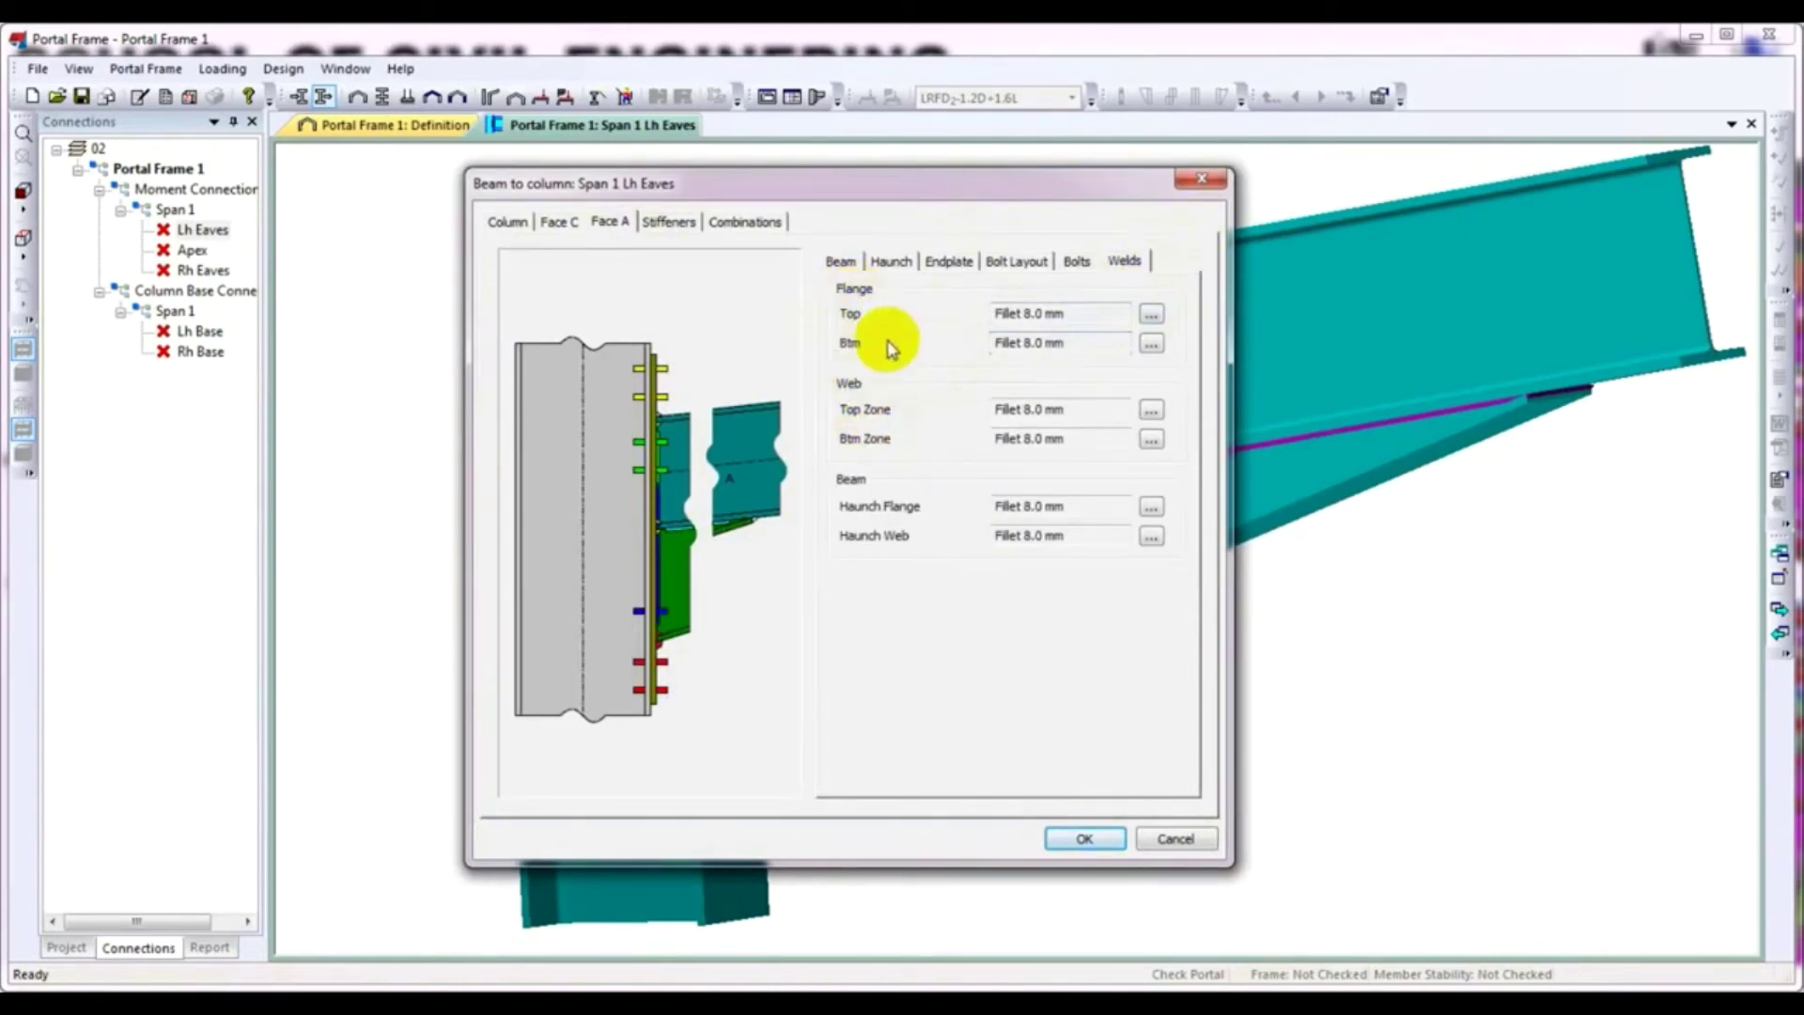
{"action": "left_click", "coordinate": [1150, 344]}
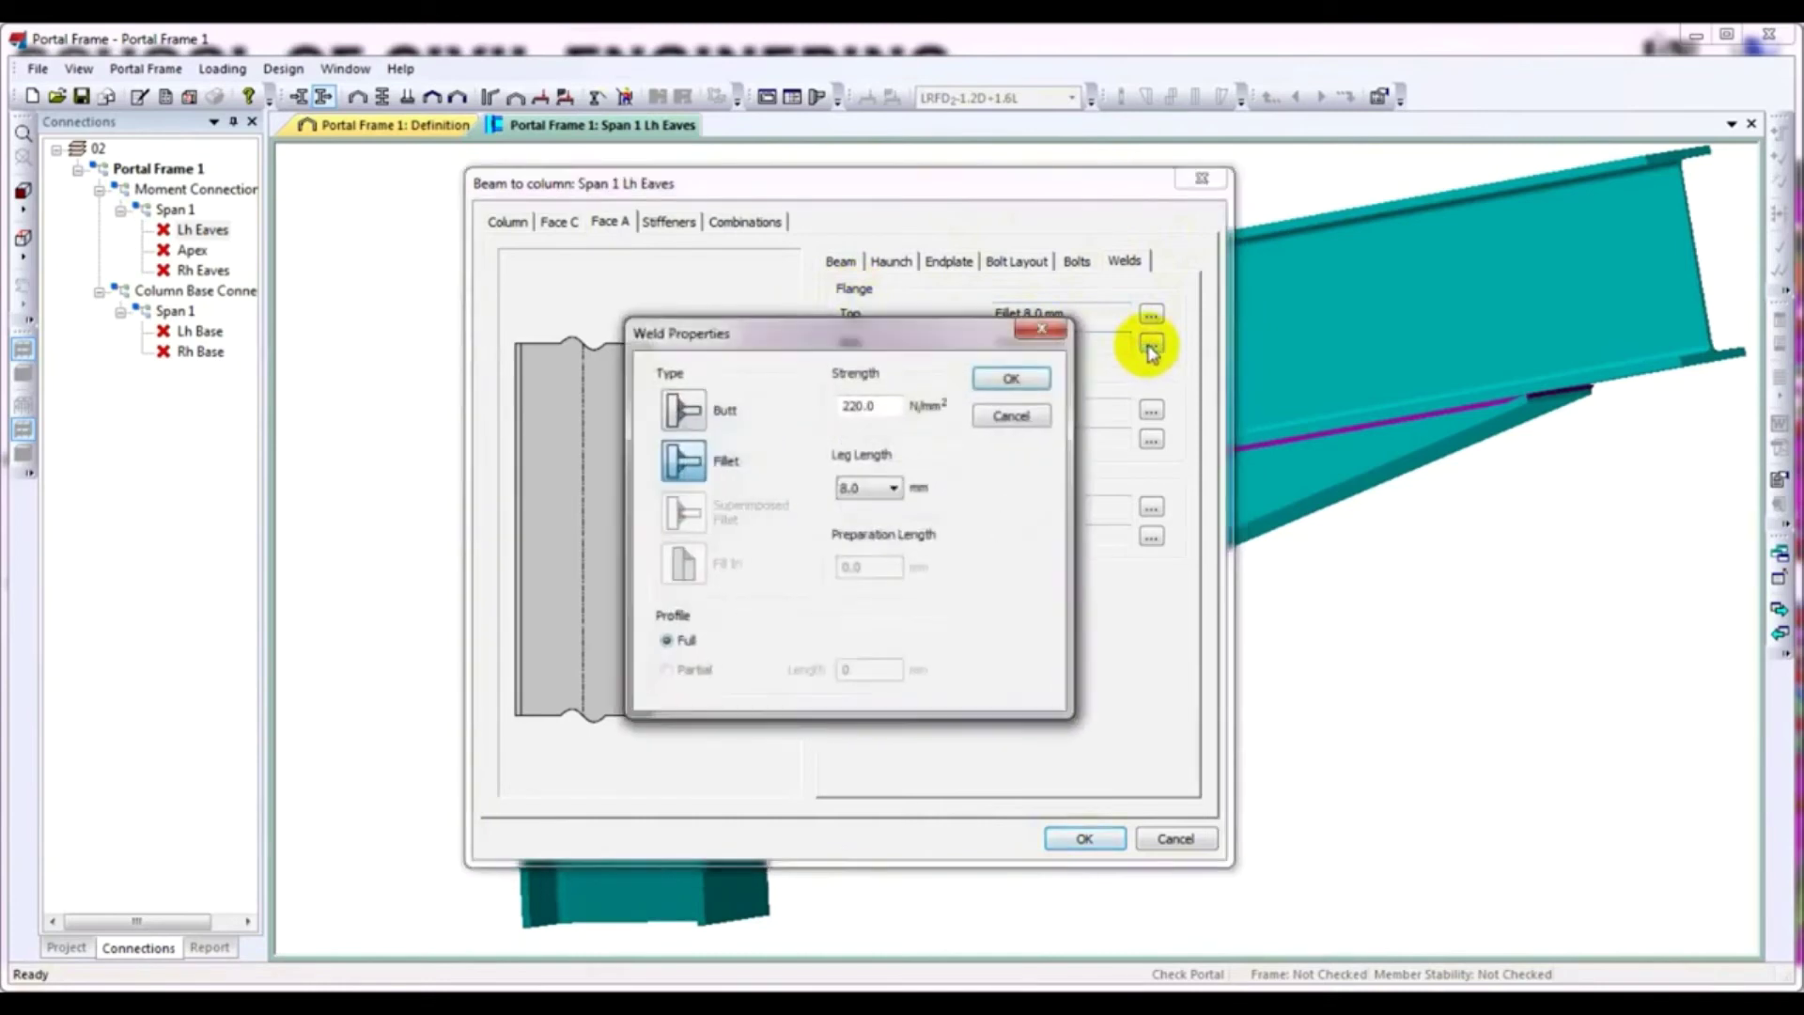
{"action": "left_click", "coordinate": [878, 488]}
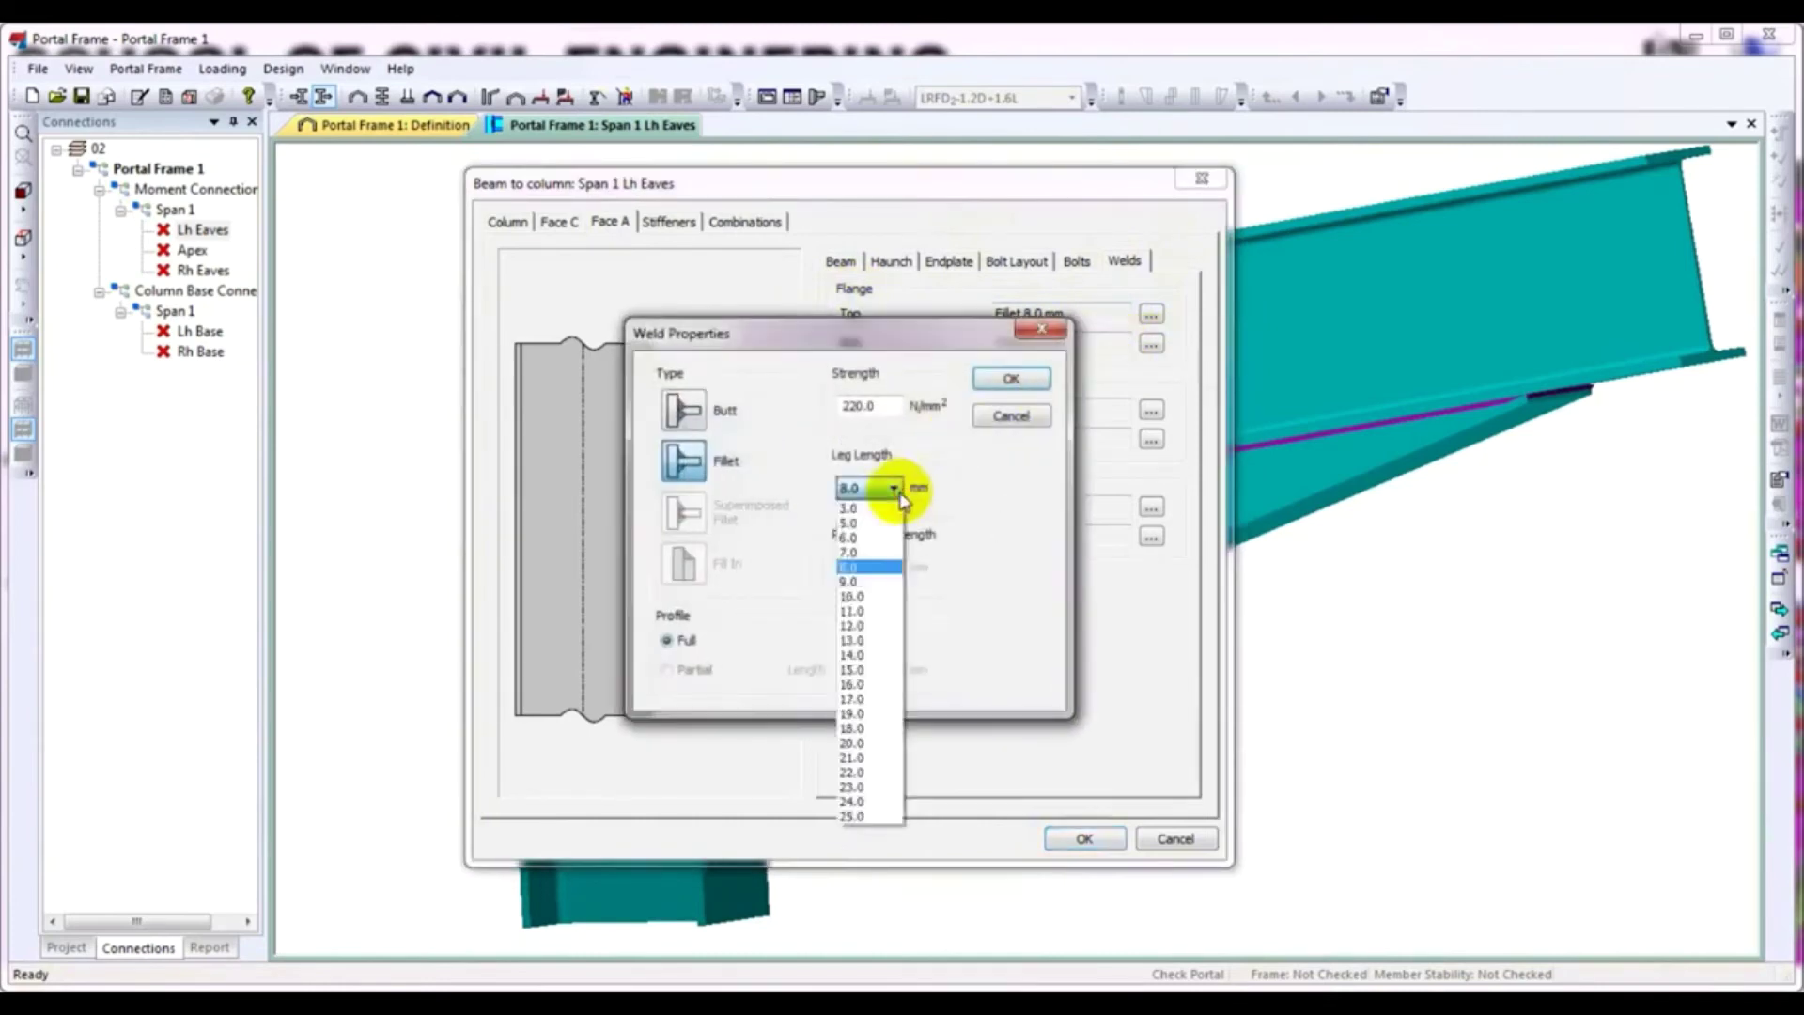
{"action": "left_click", "coordinate": [871, 598]}
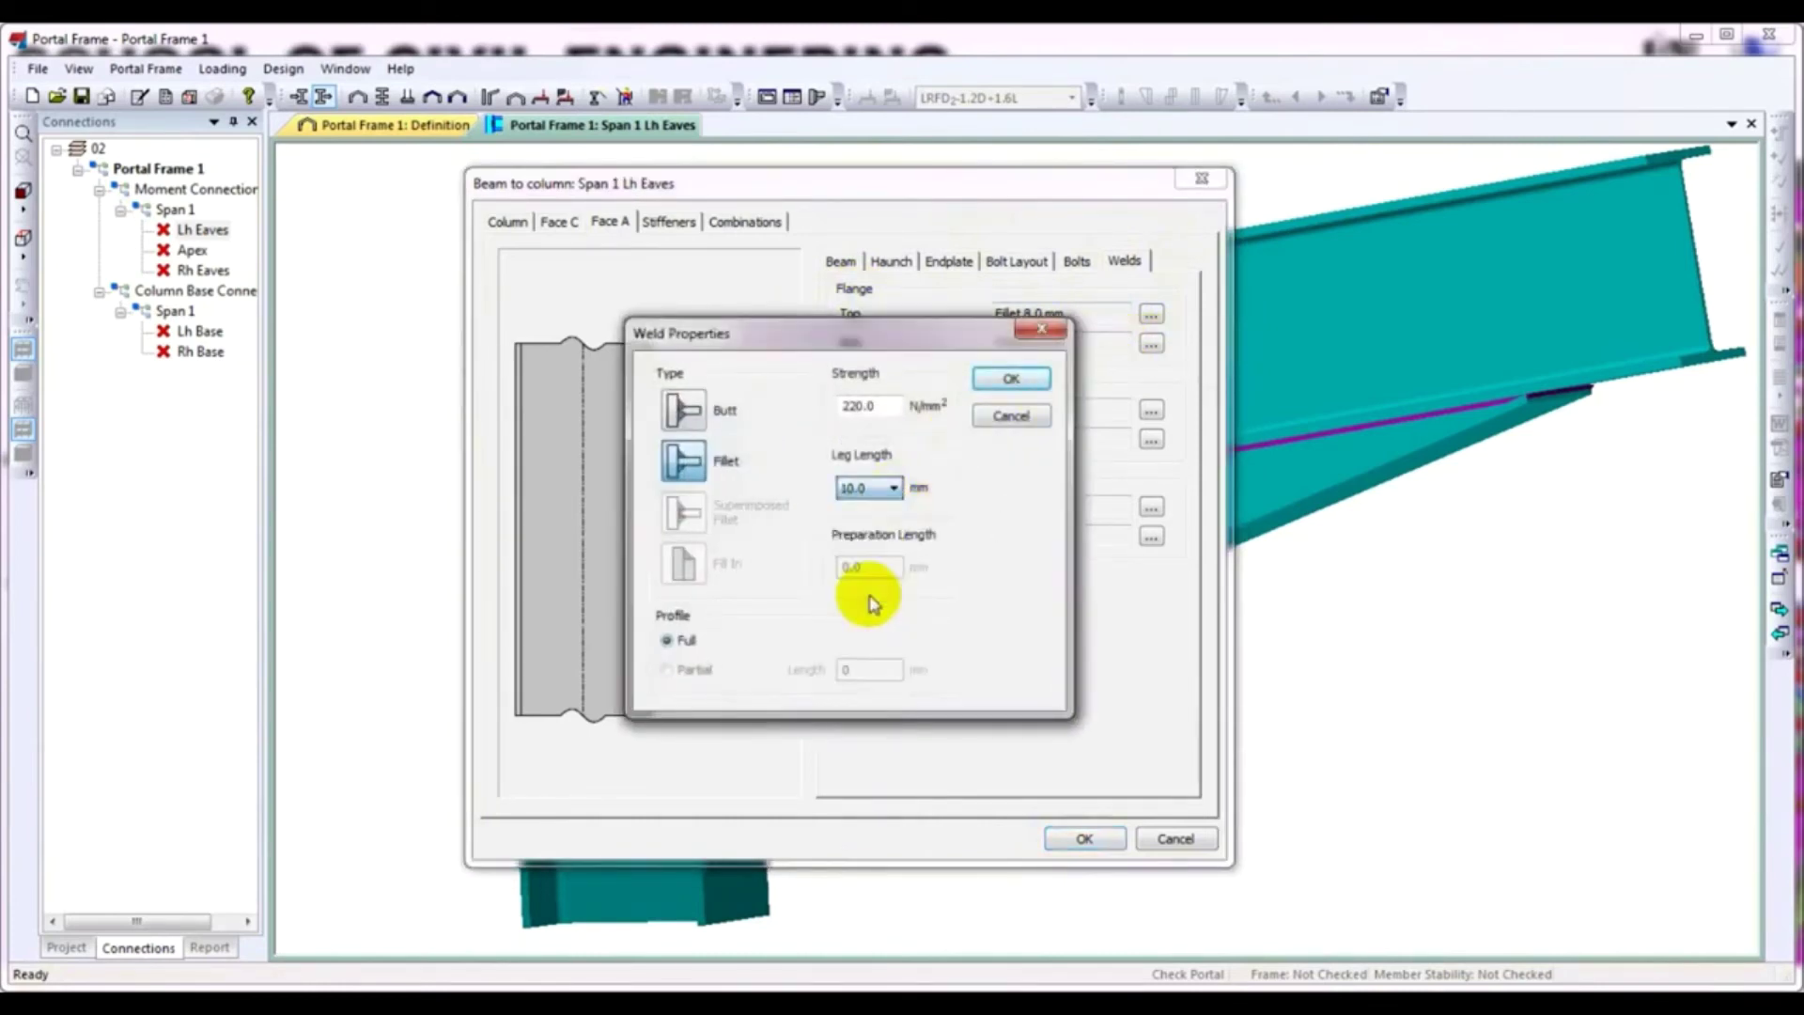
{"action": "left_click", "coordinate": [1010, 380]}
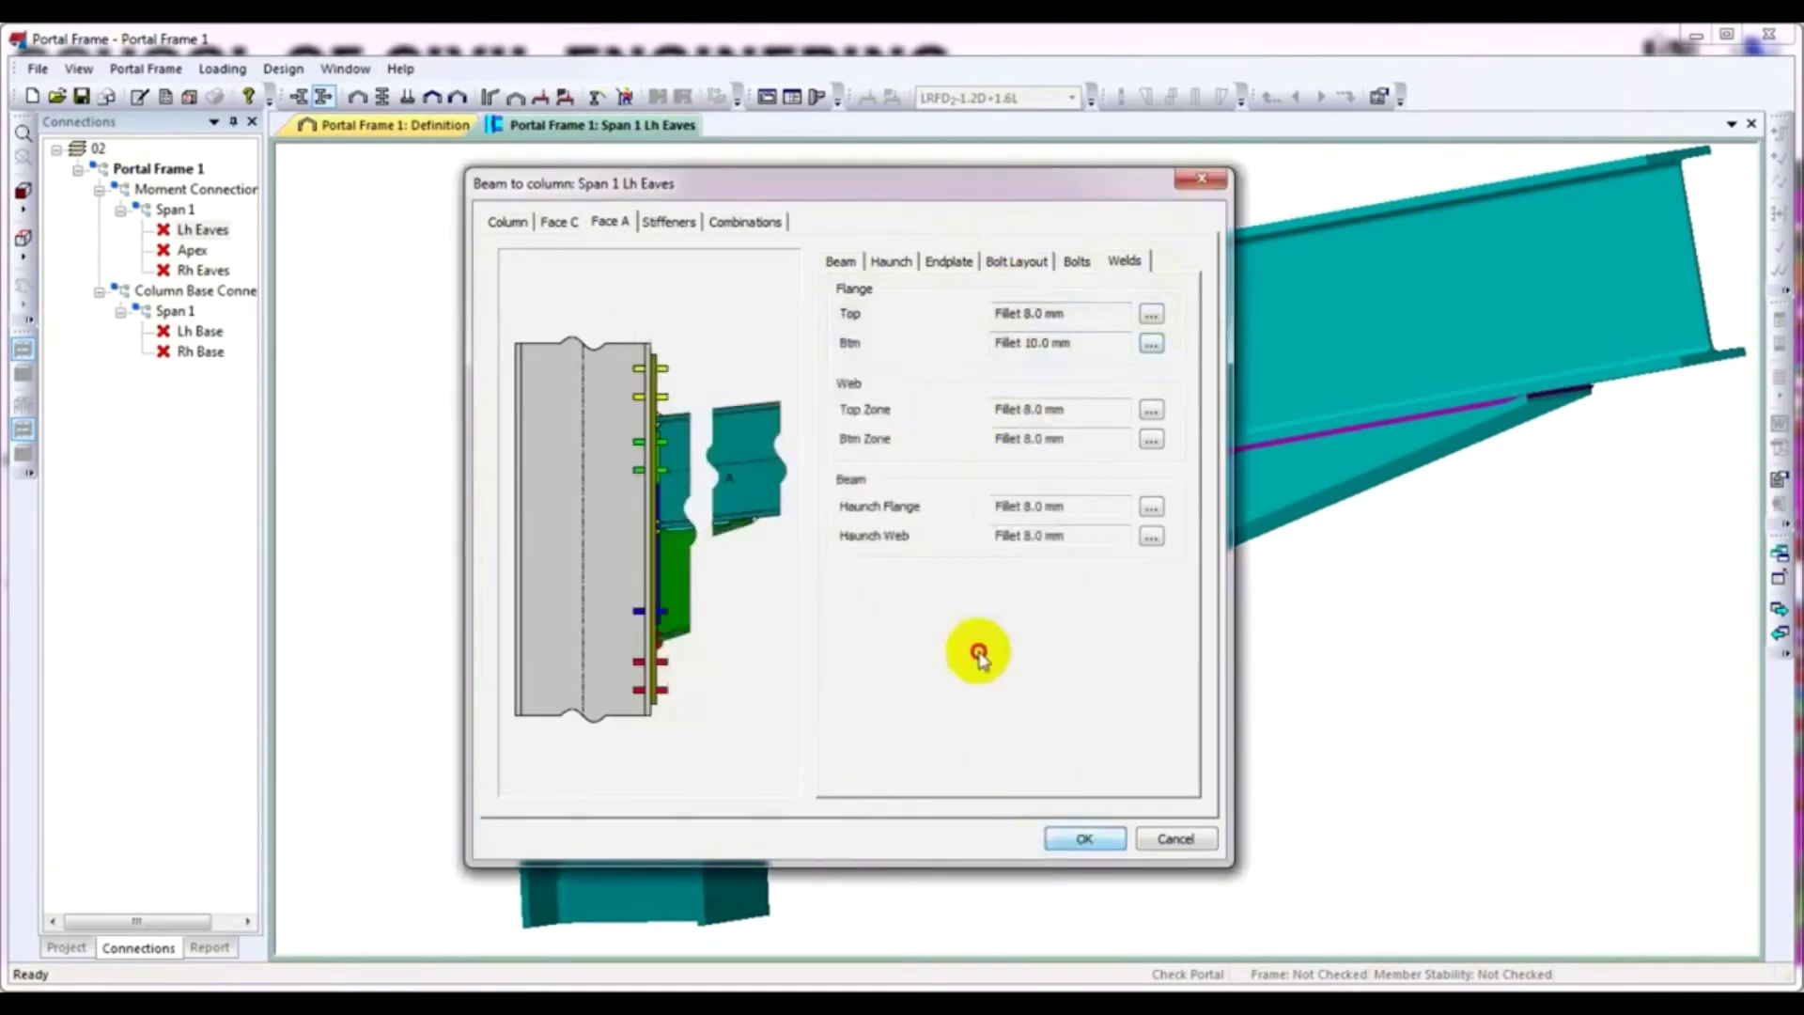
Return the Face A bottom flange fillet weld's leg length to 8 mm
{"action": "left_click", "coordinate": [1150, 344]}
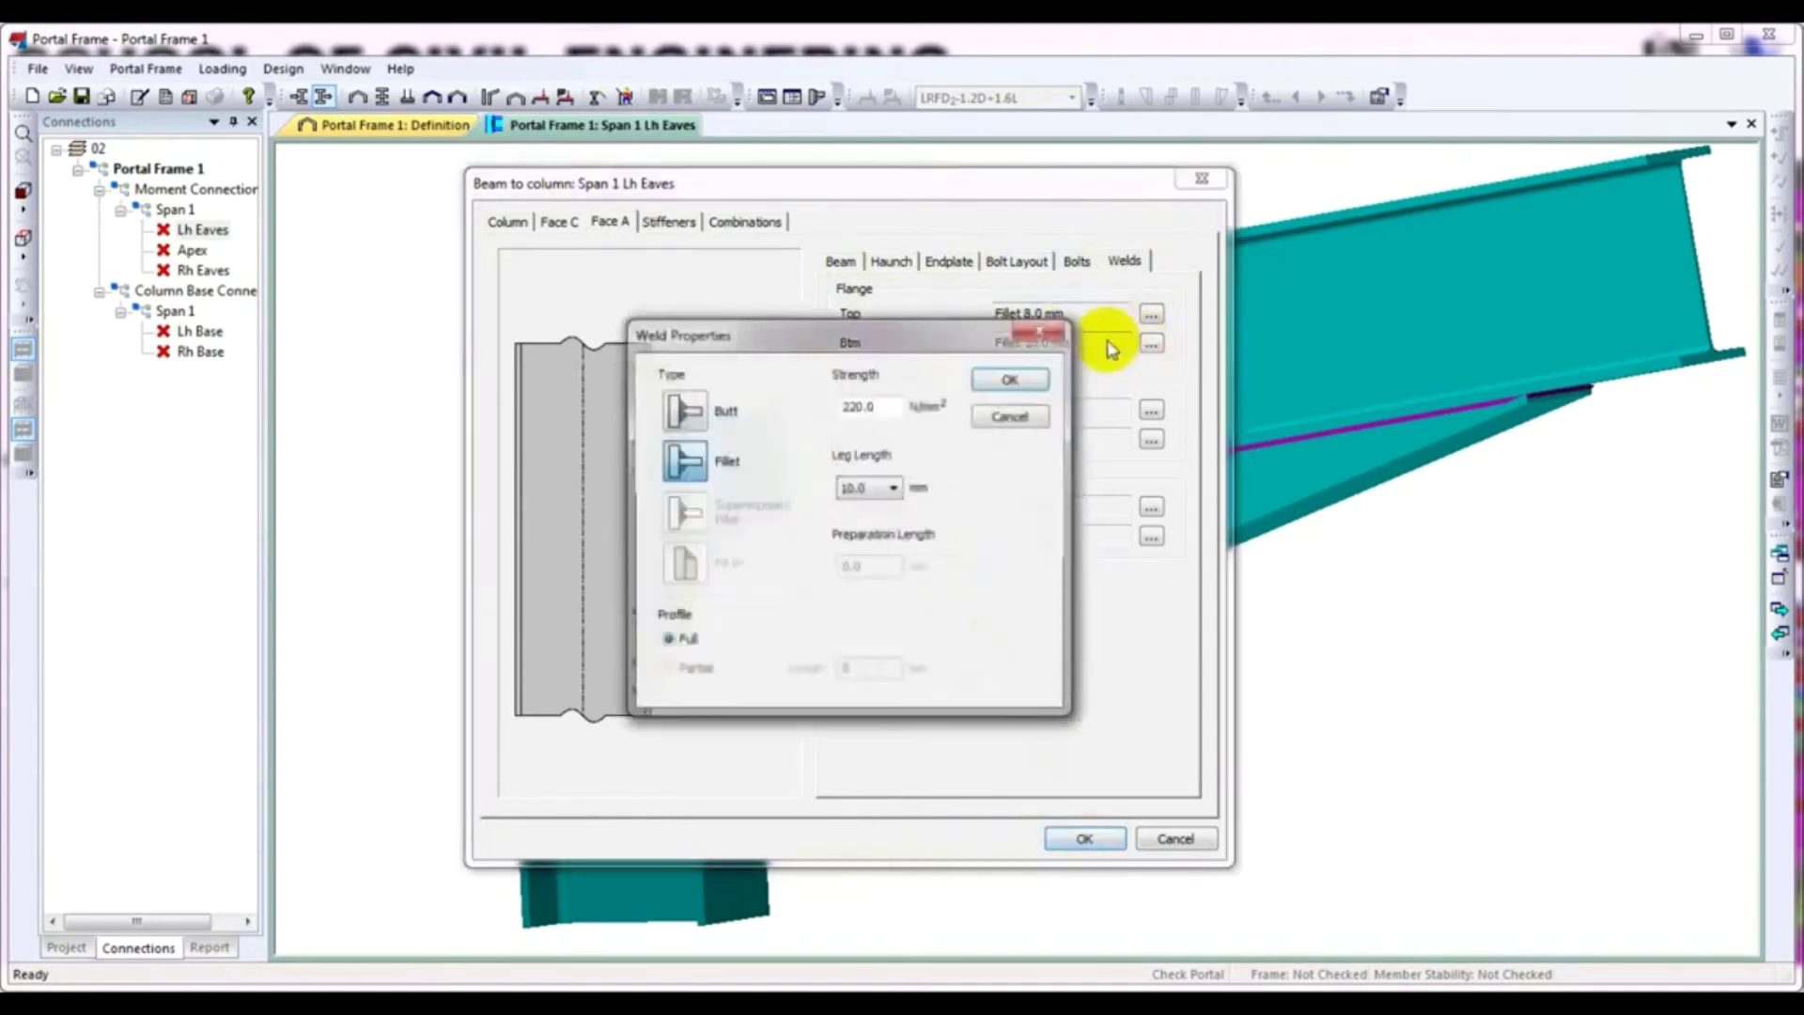
{"action": "left_click", "coordinate": [893, 490]}
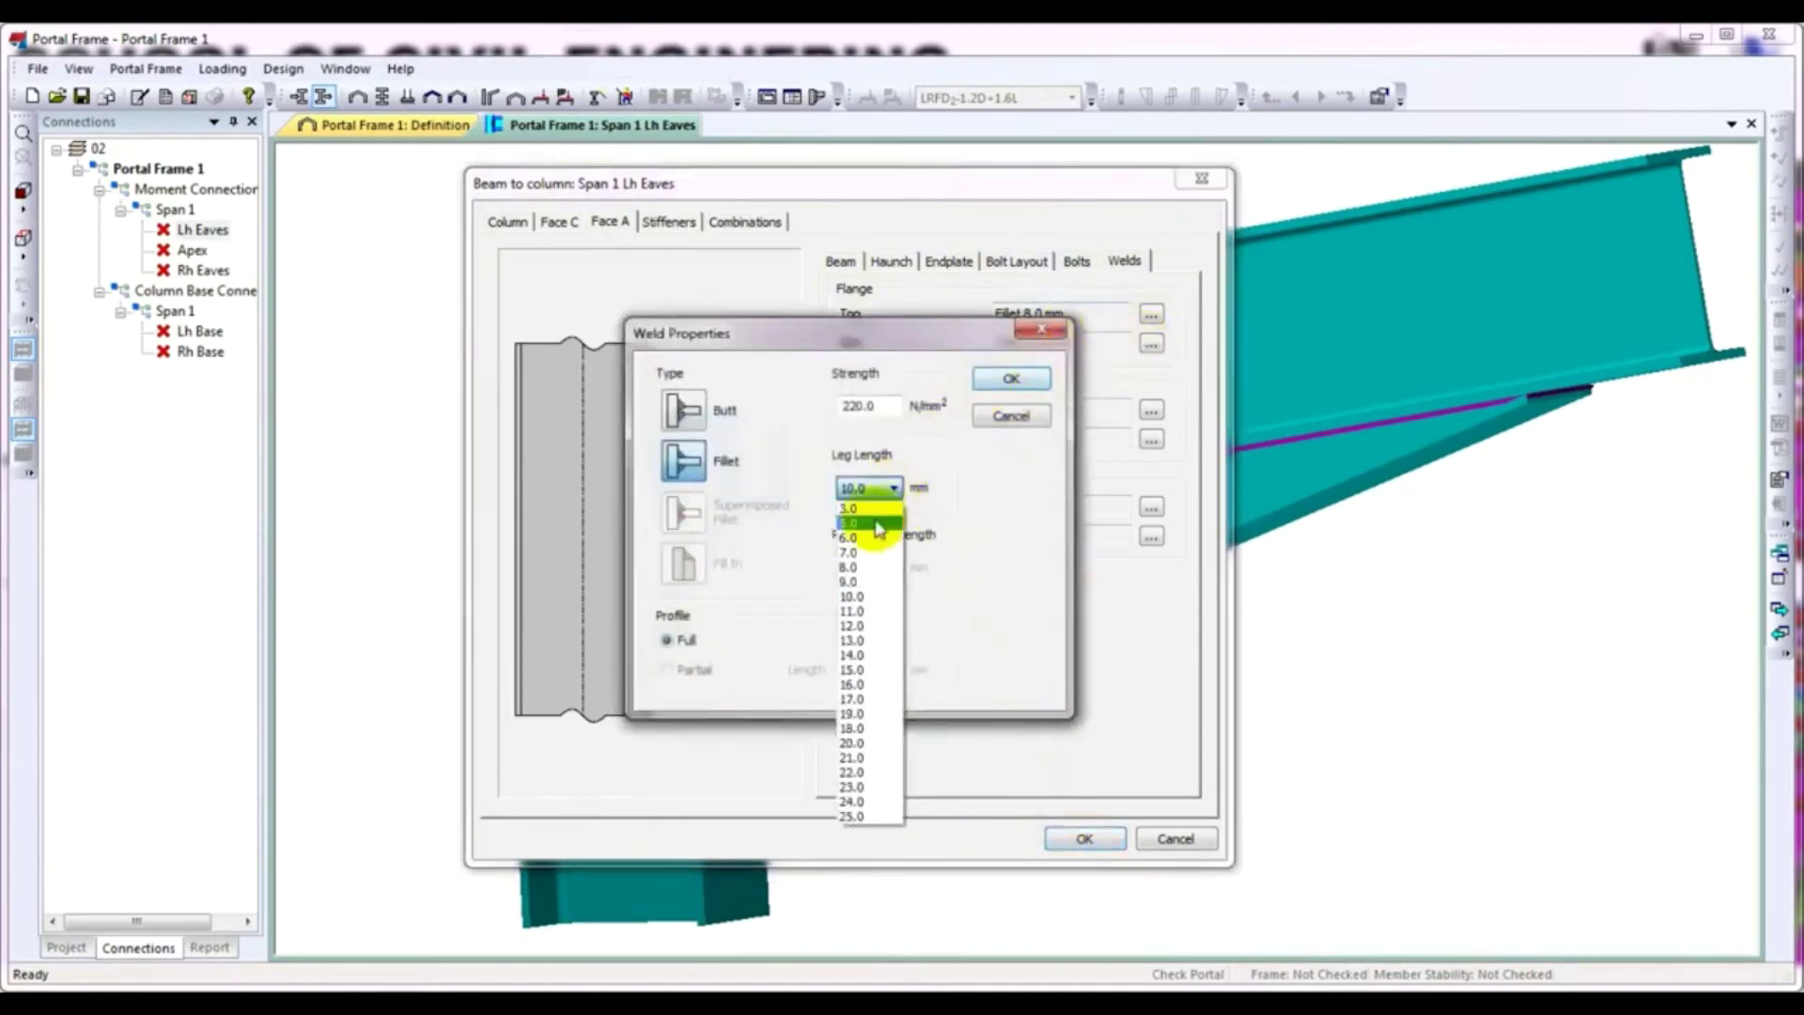
{"action": "left_click", "coordinate": [860, 568]}
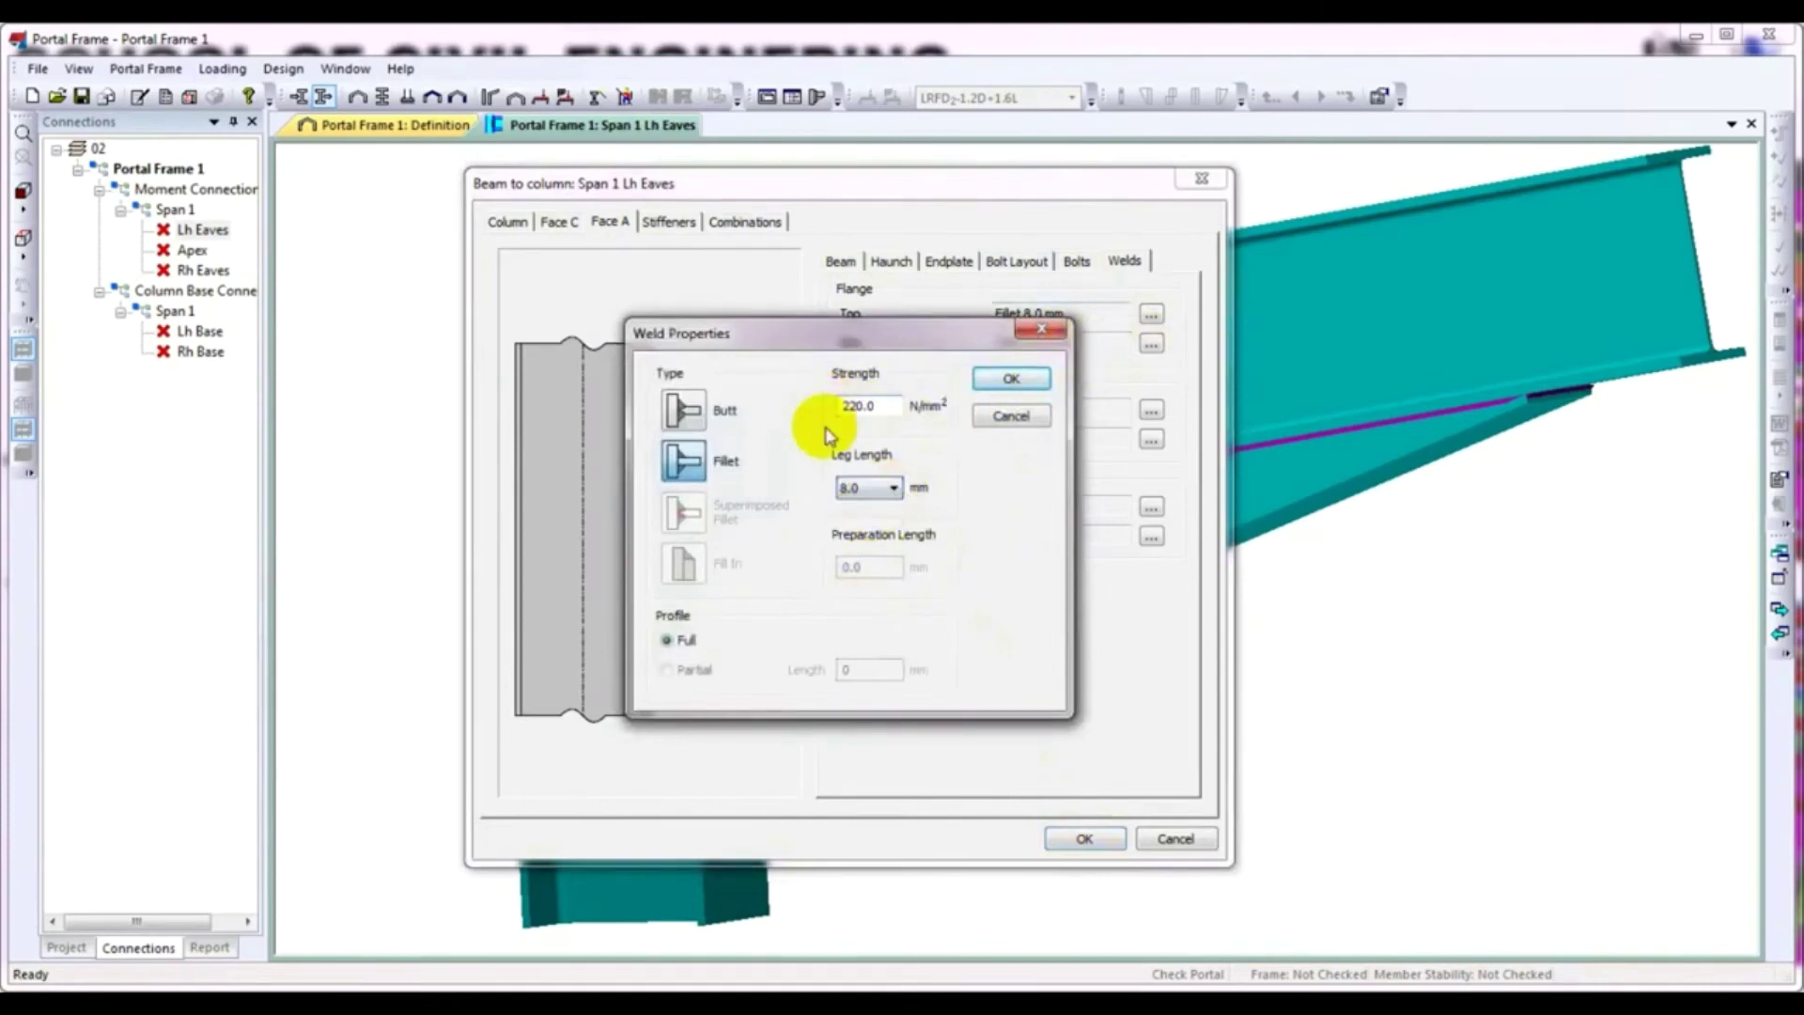
{"action": "left_click", "coordinate": [1018, 383]}
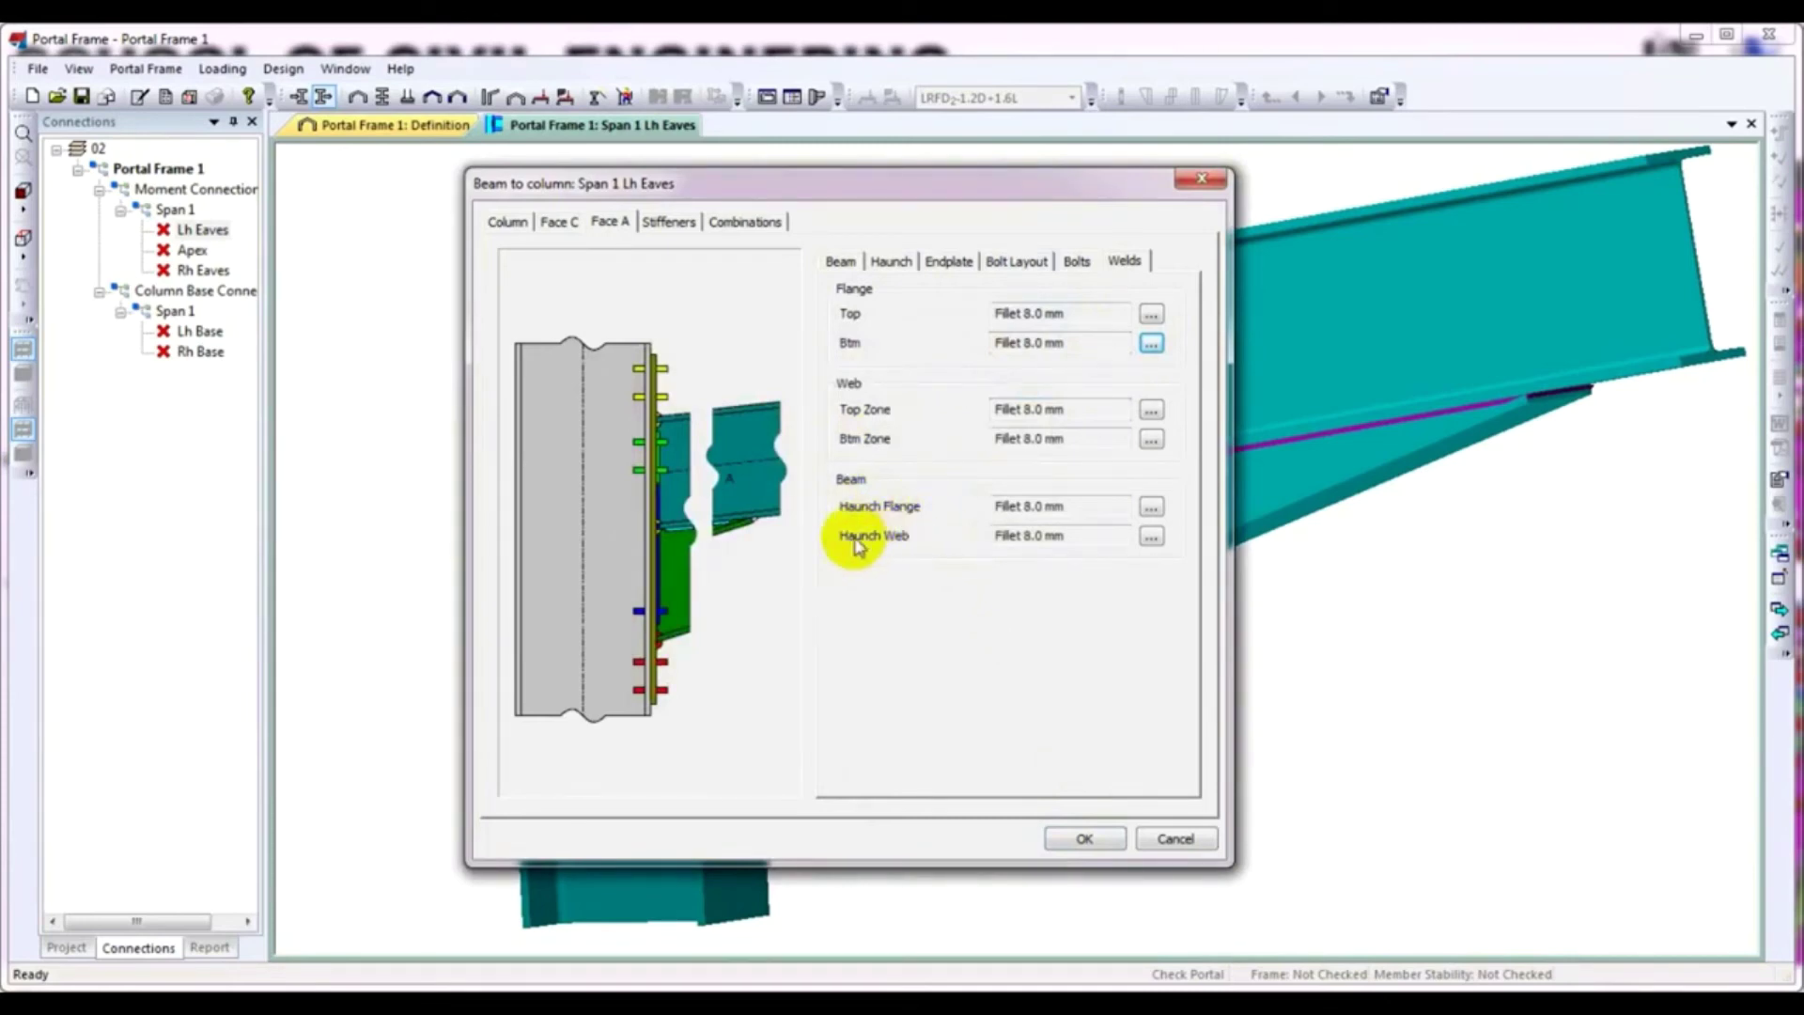
Set the Face A haunch flange fillet weld's leg length to 10 mm
{"action": "left_click", "coordinate": [1151, 508]}
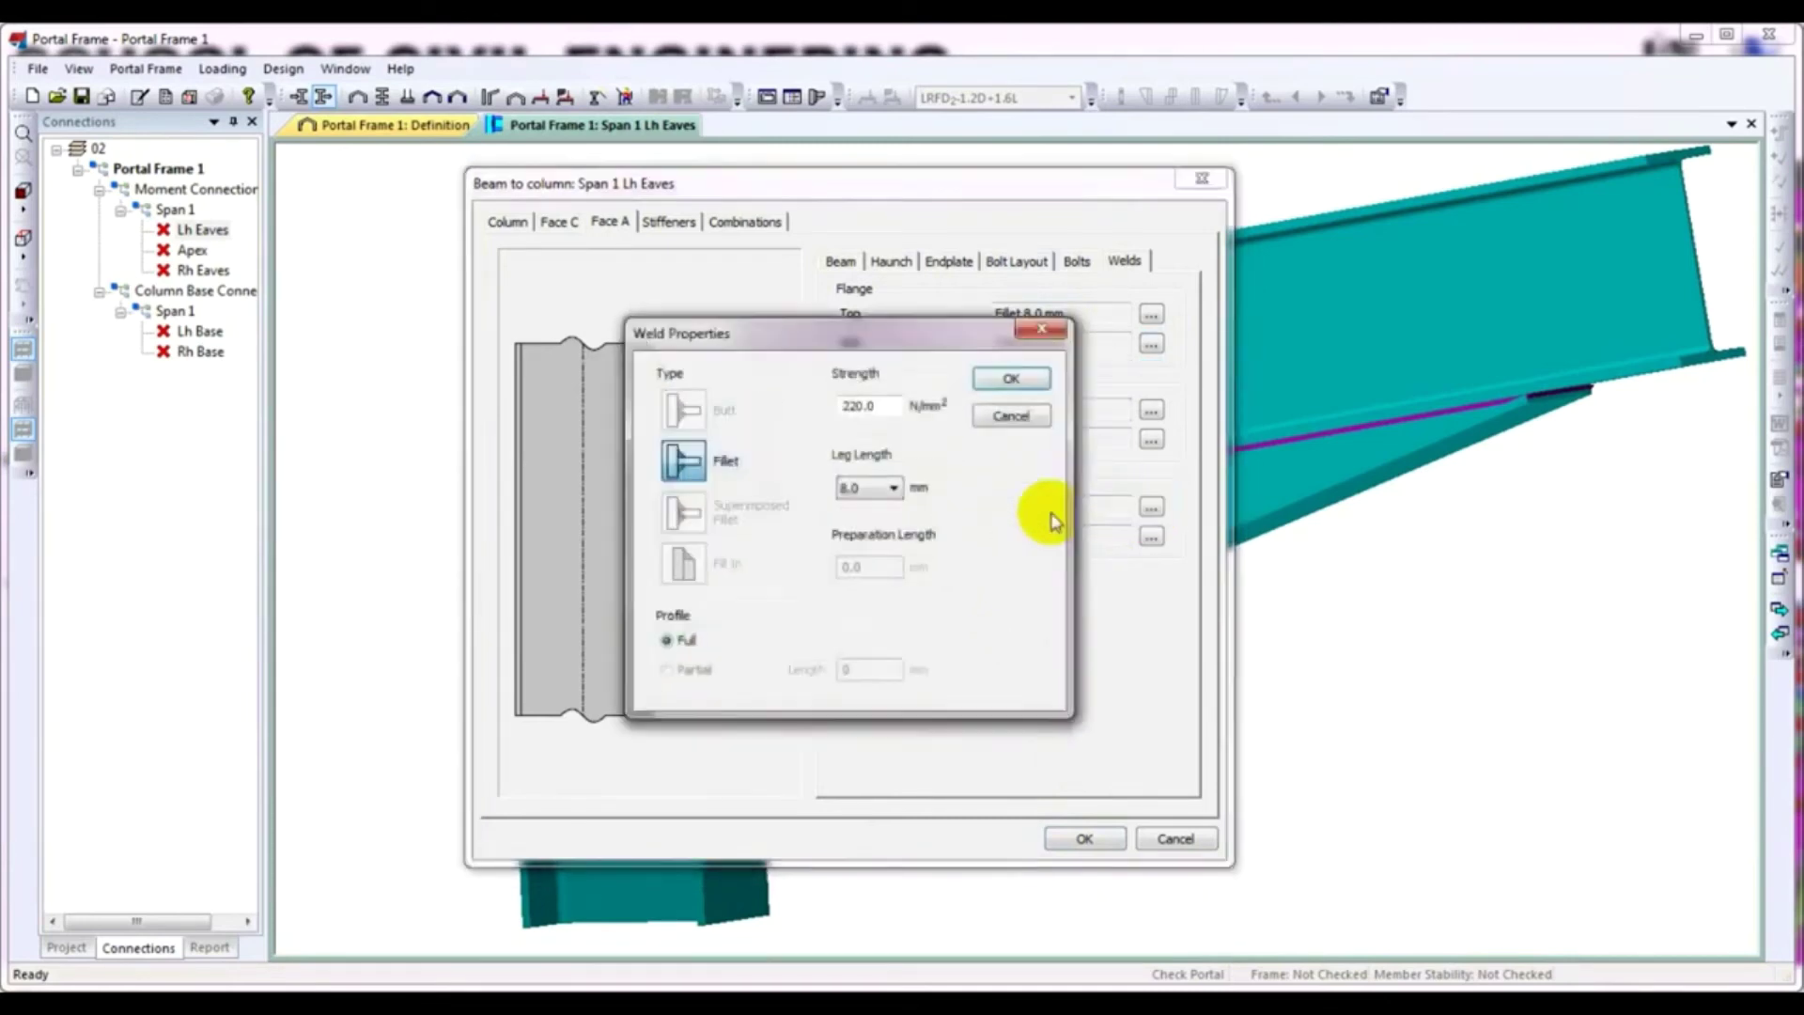
{"action": "left_click", "coordinate": [860, 487]}
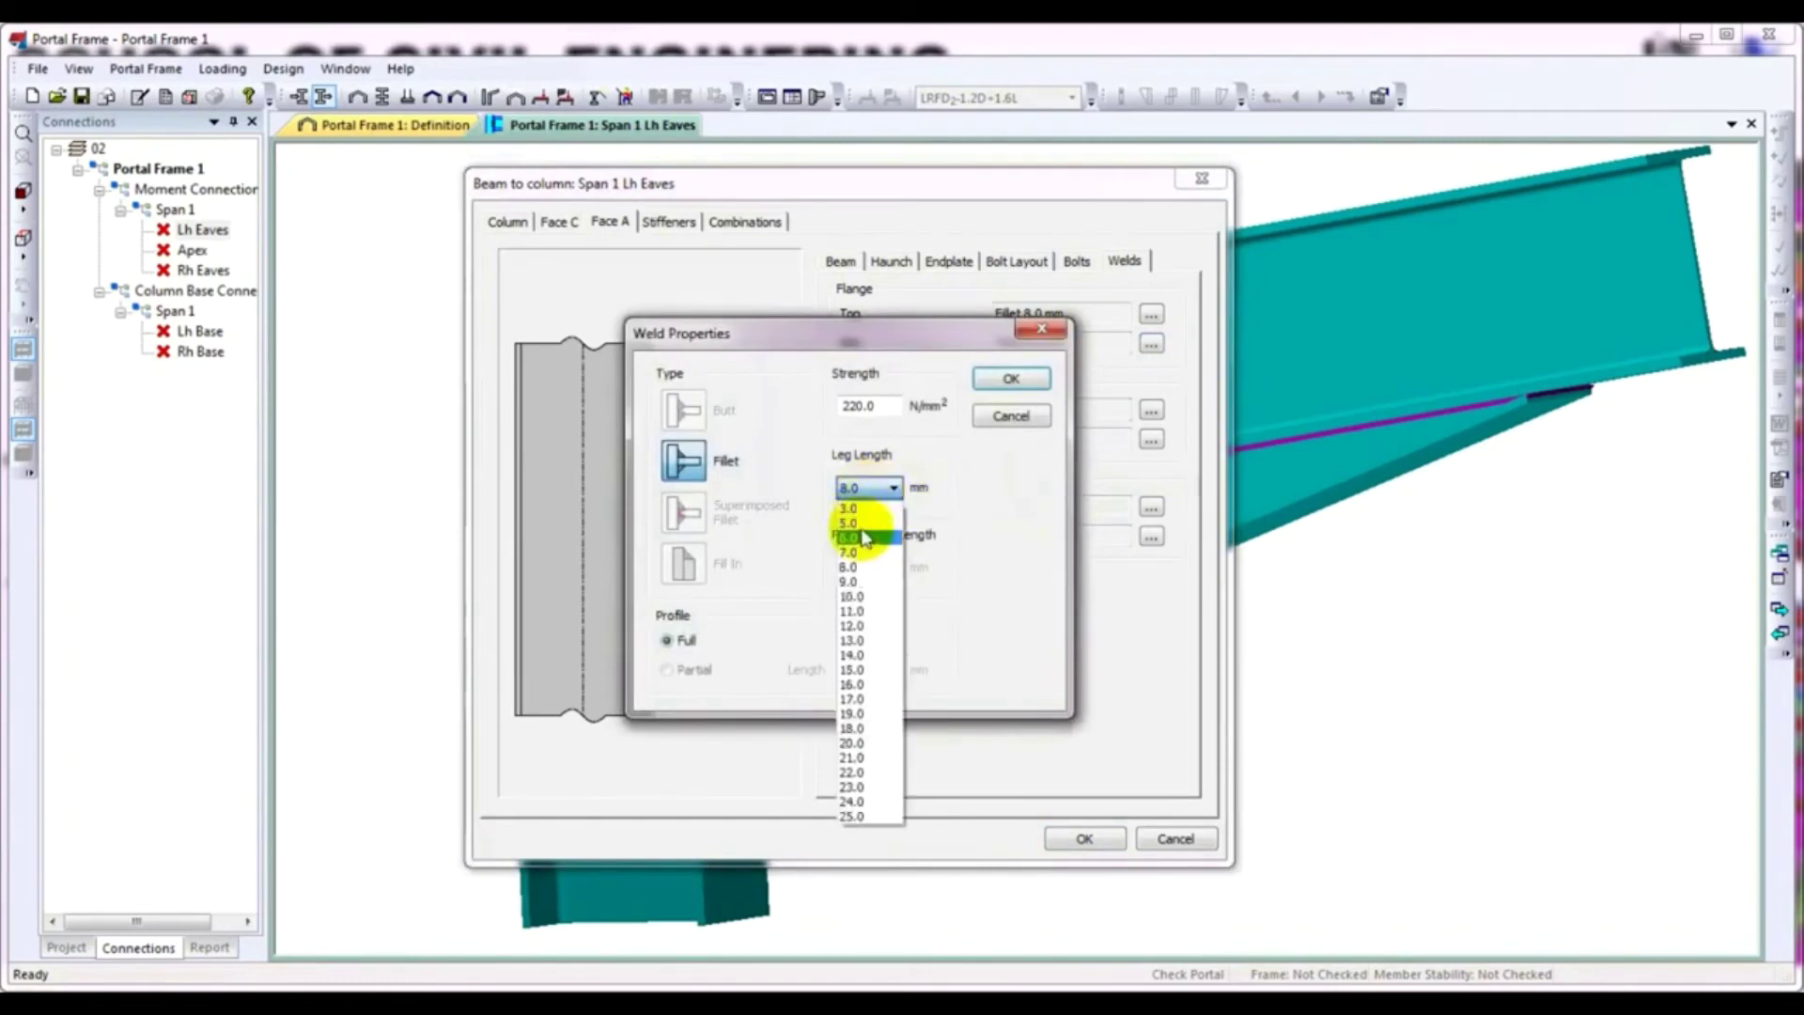
{"action": "left_click", "coordinate": [871, 597]}
{"action": "left_click", "coordinate": [1009, 375]}
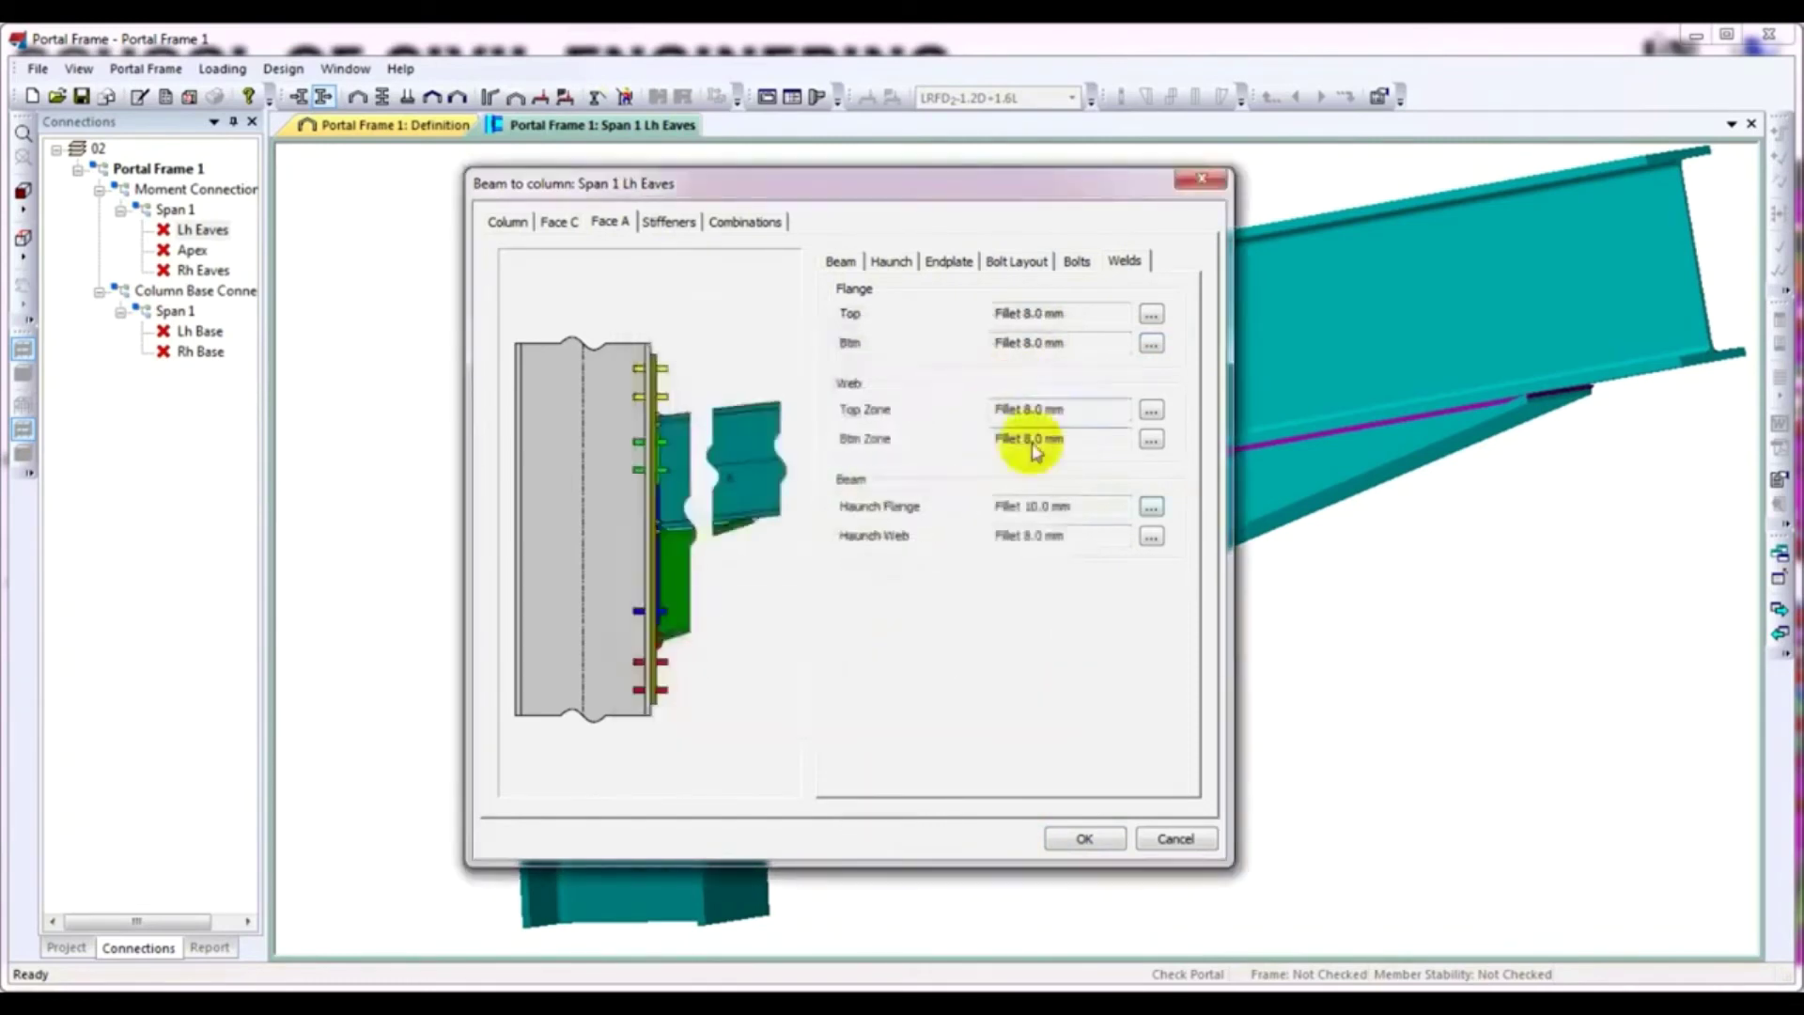
Set the Face A haunch web fillet weld's leg length to 10 mm and accept the connection settings
{"action": "left_click", "coordinate": [1152, 537]}
{"action": "left_click", "coordinate": [893, 488]}
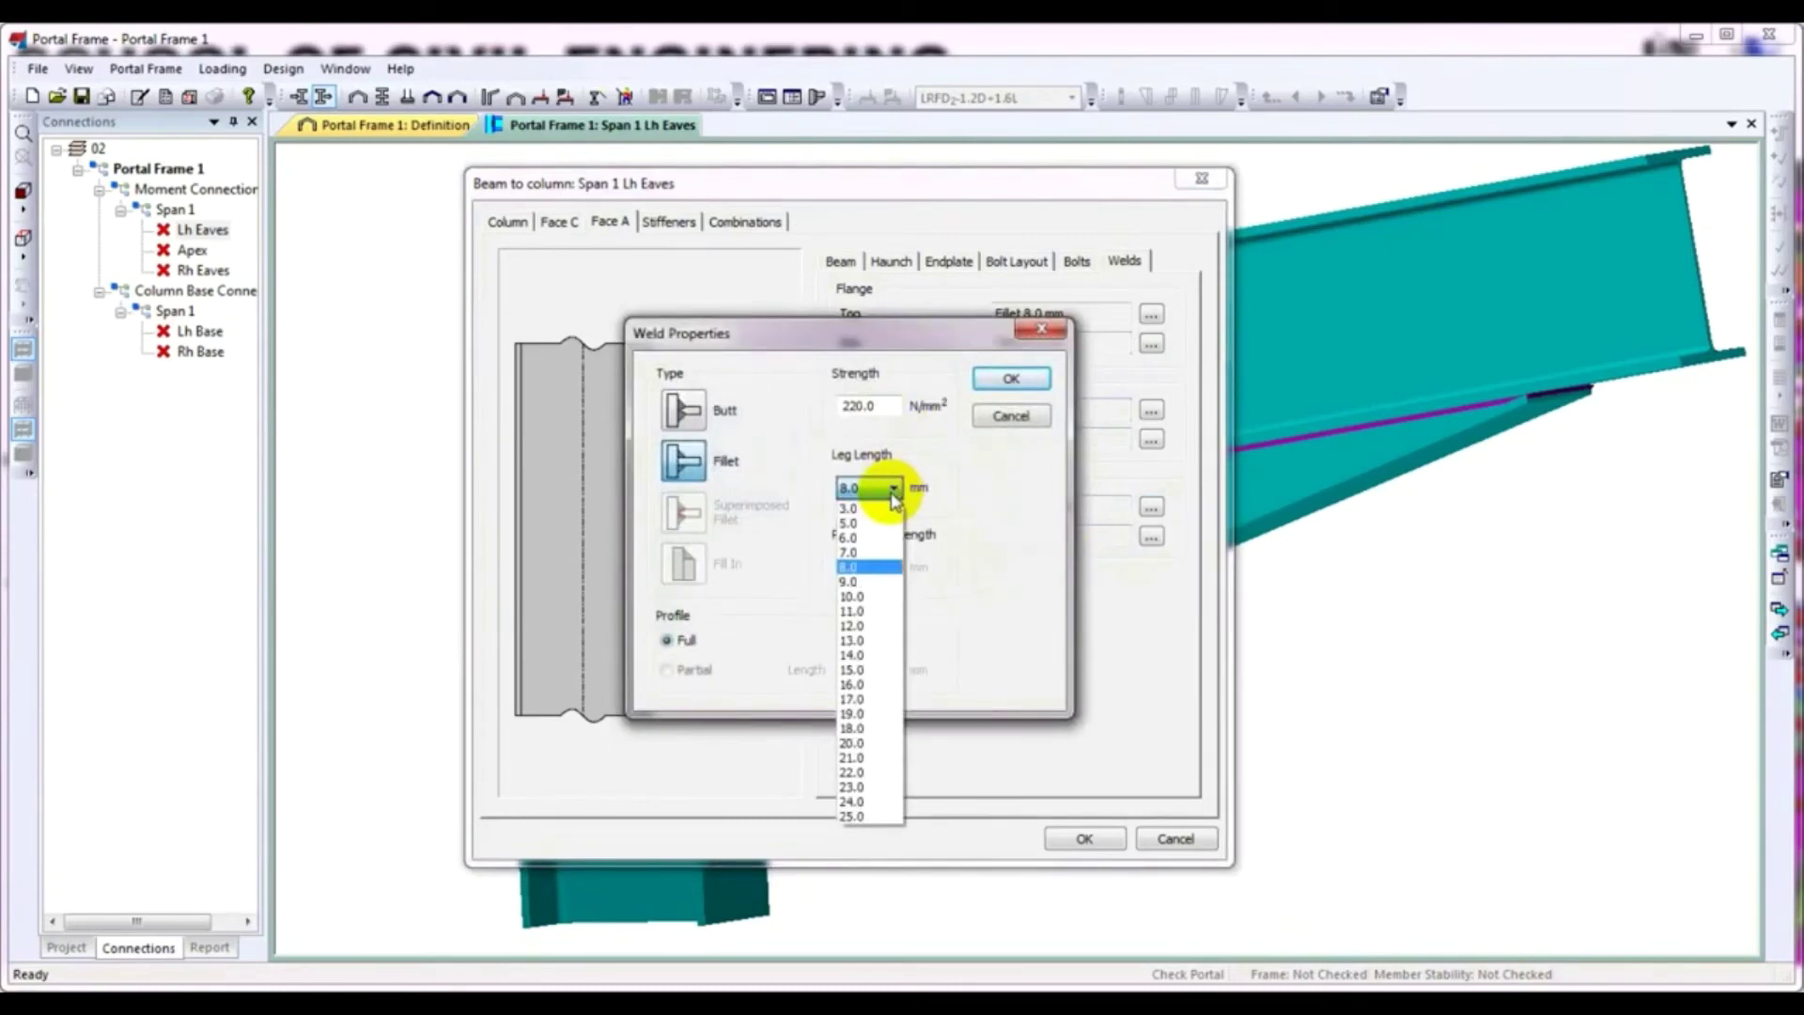
{"action": "left_click", "coordinate": [858, 596]}
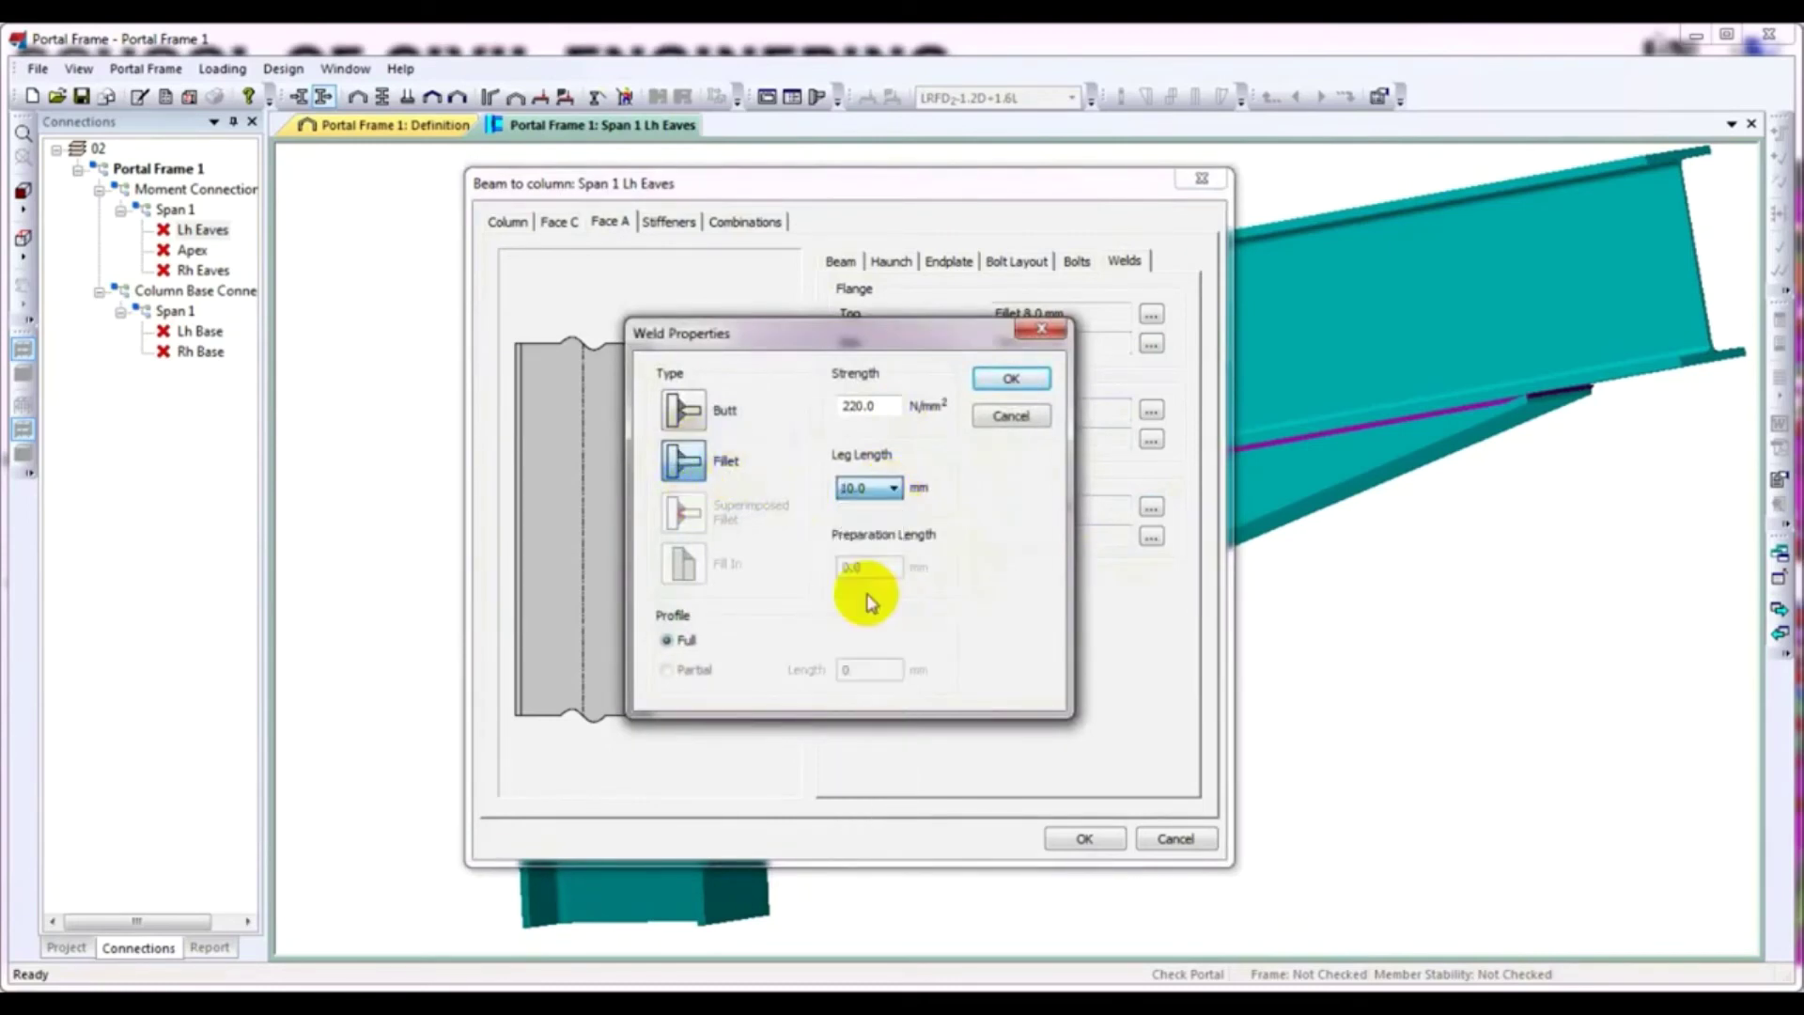
{"action": "left_click", "coordinate": [1010, 379]}
{"action": "left_click", "coordinate": [1082, 829]}
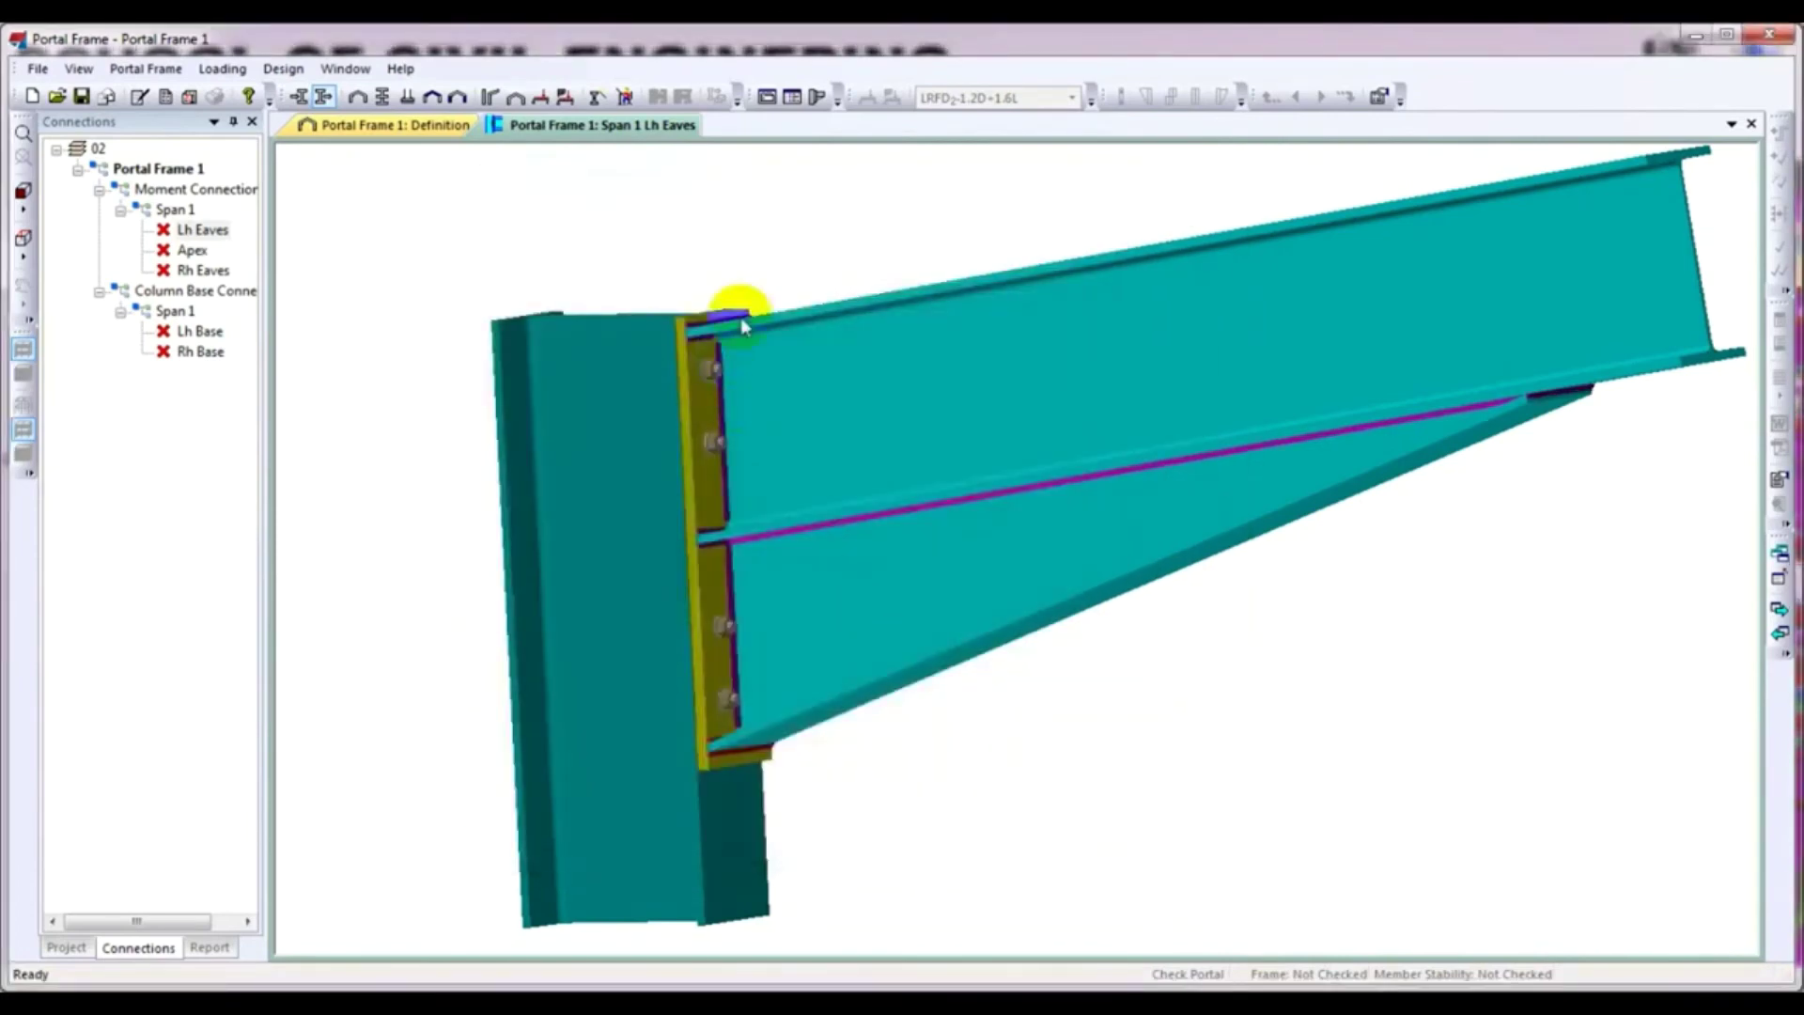
Rerun the connection design check, examine the haunch bottom flange compression weld details, and close the results
{"action": "right_click", "coordinate": [742, 326]}
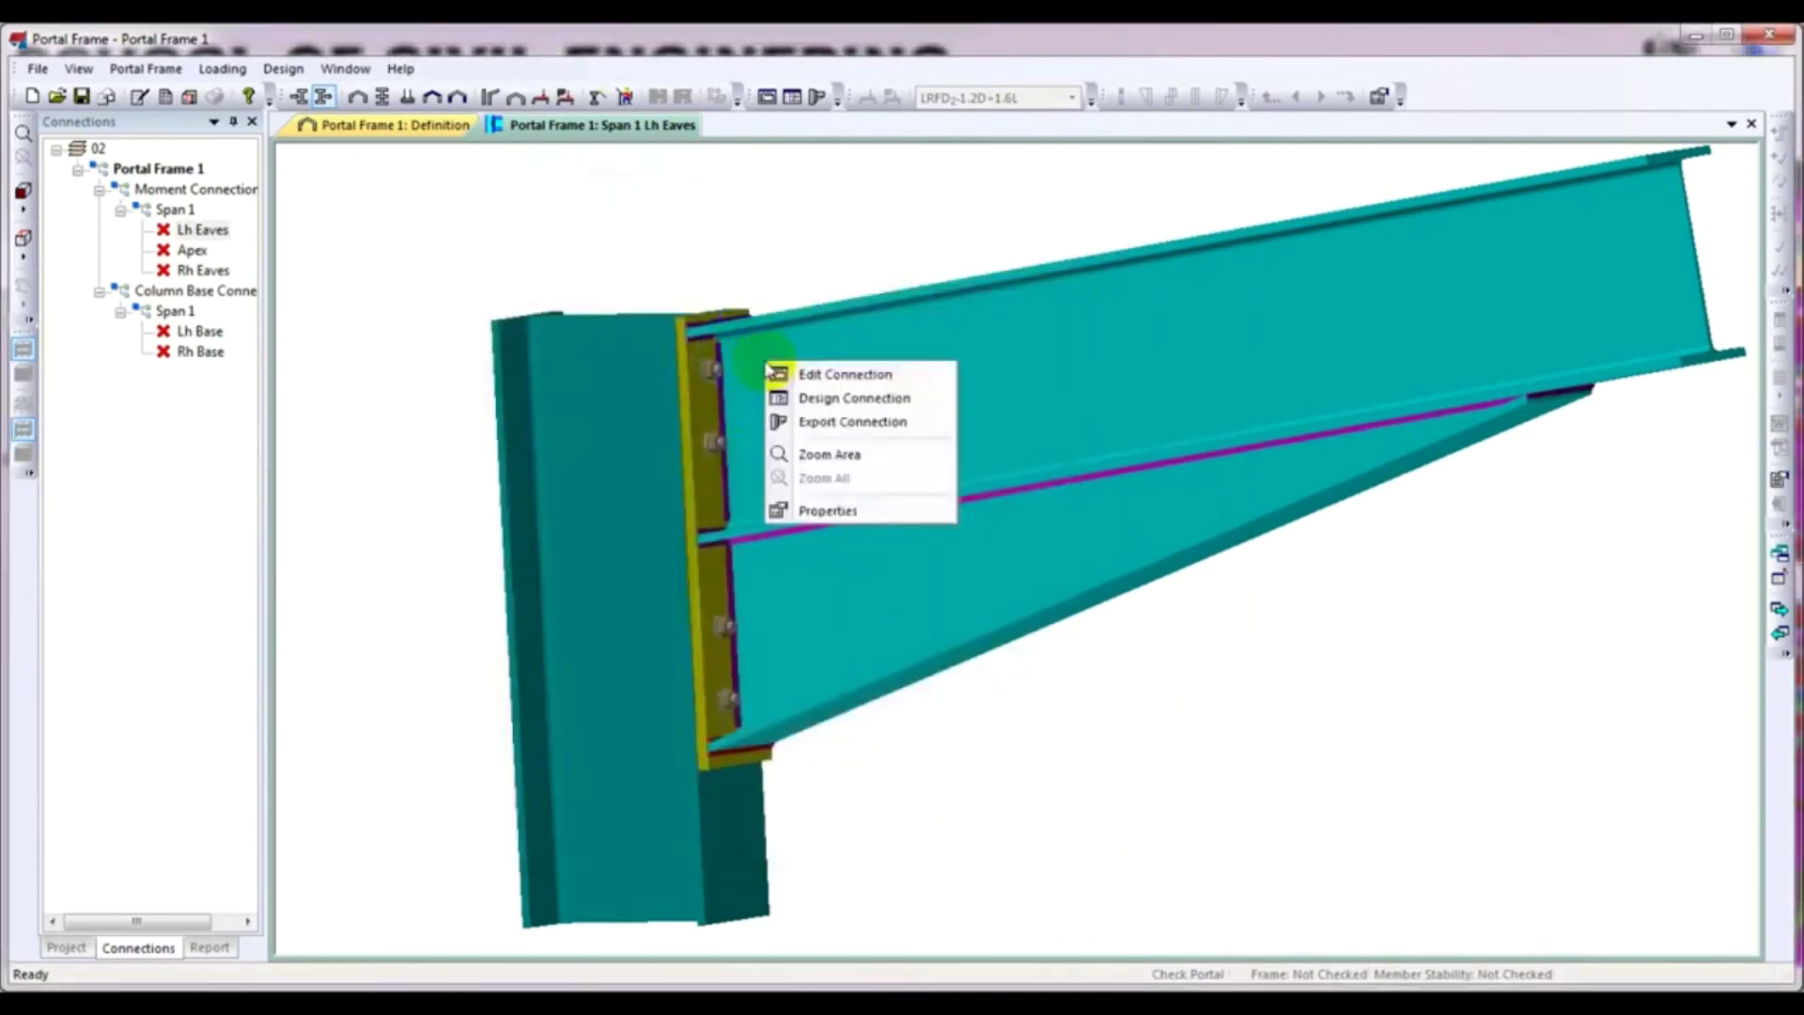
{"action": "left_click", "coordinate": [835, 399]}
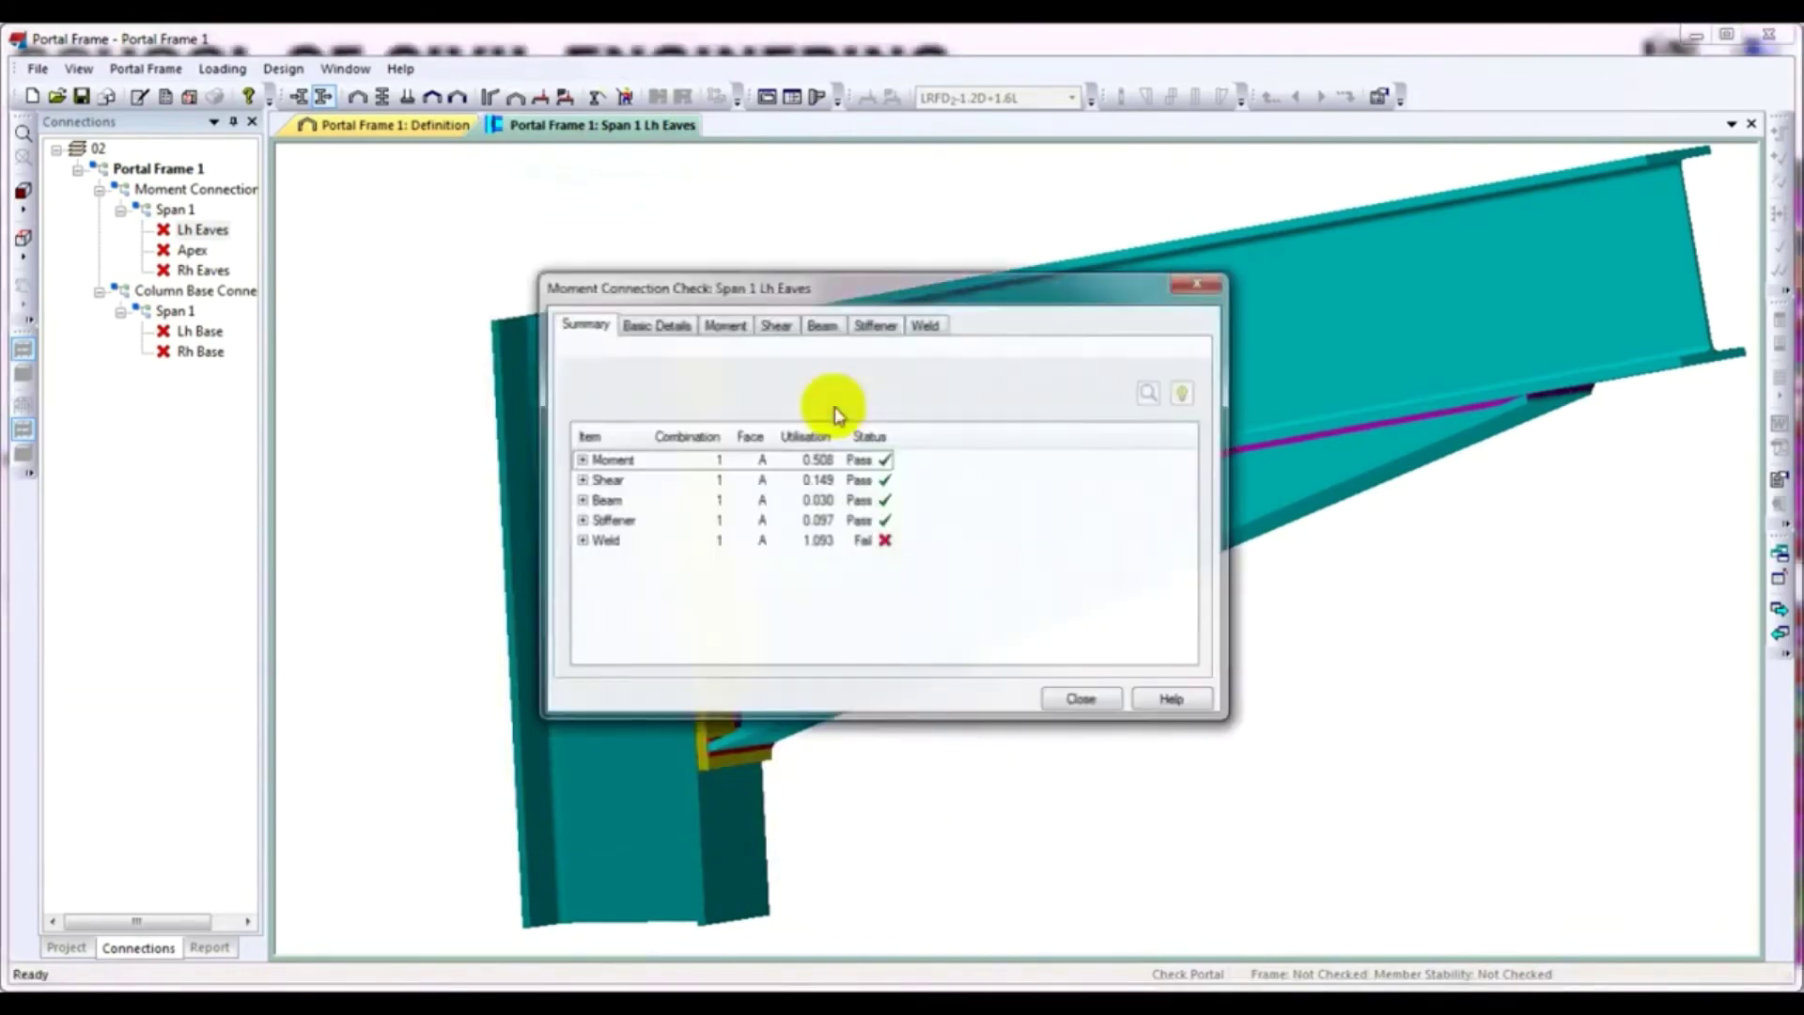
{"action": "double_click", "coordinate": [583, 545]}
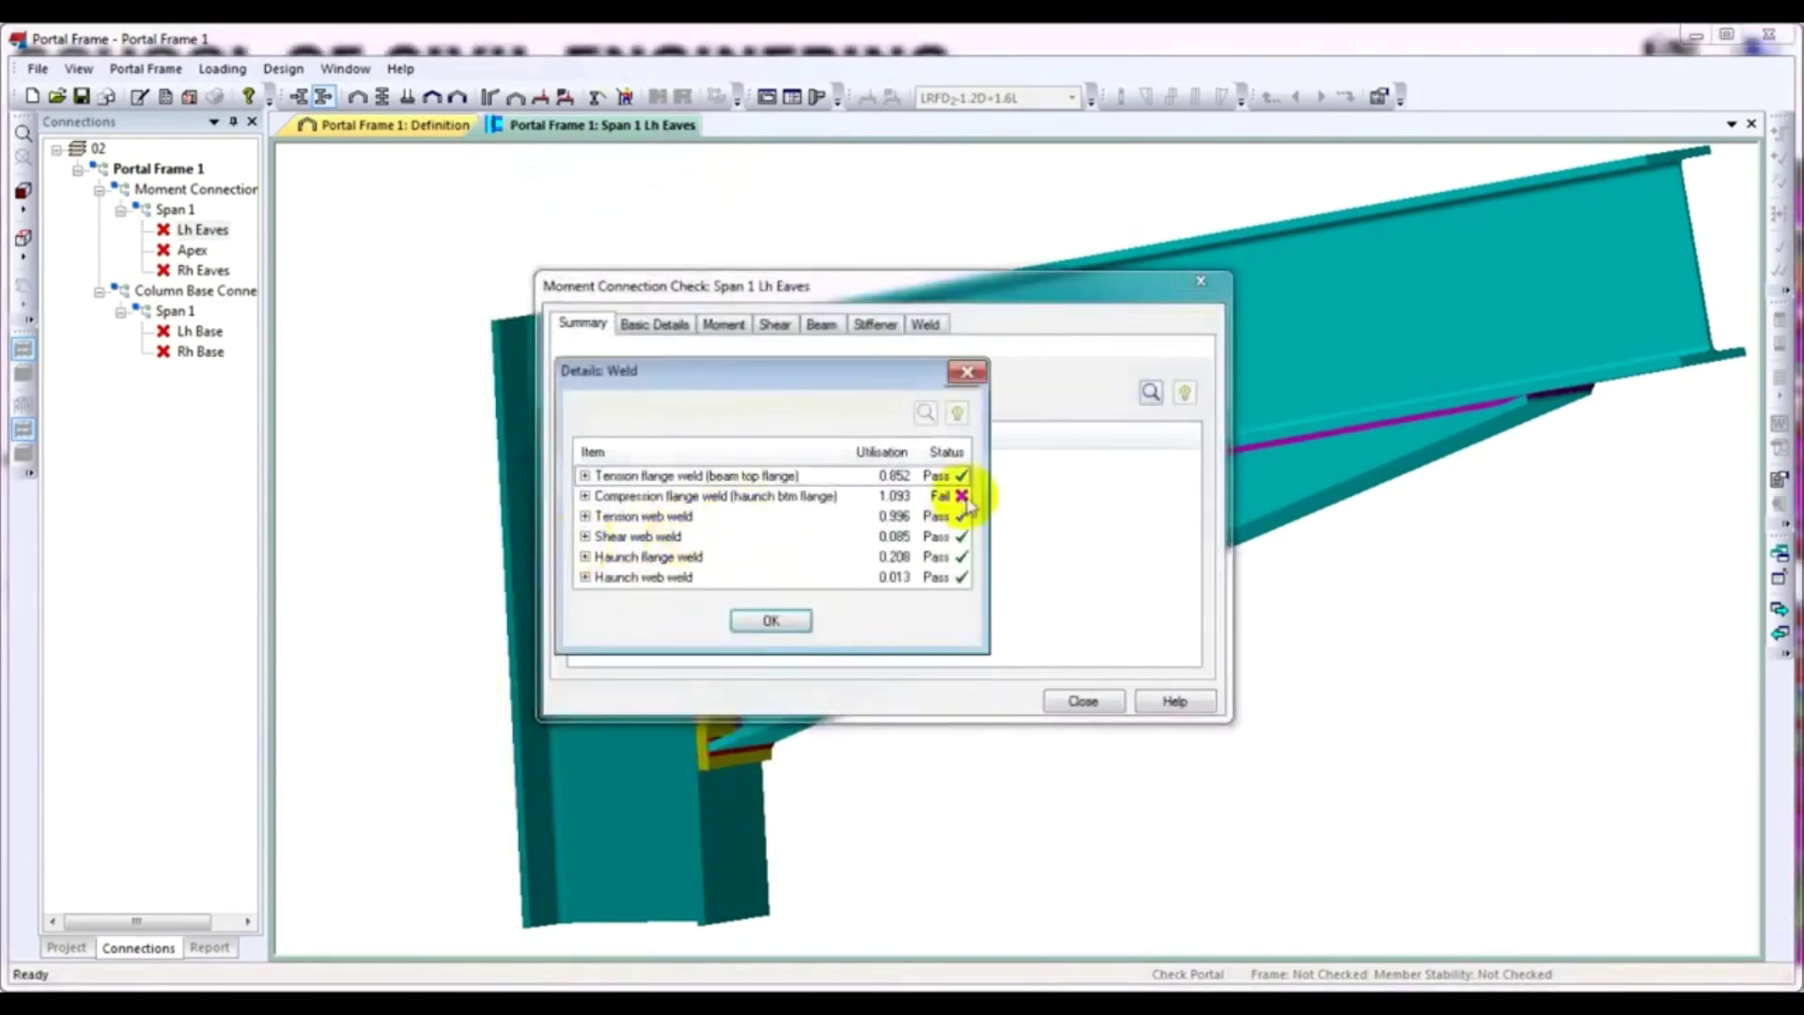
{"action": "double_click", "coordinate": [826, 493]}
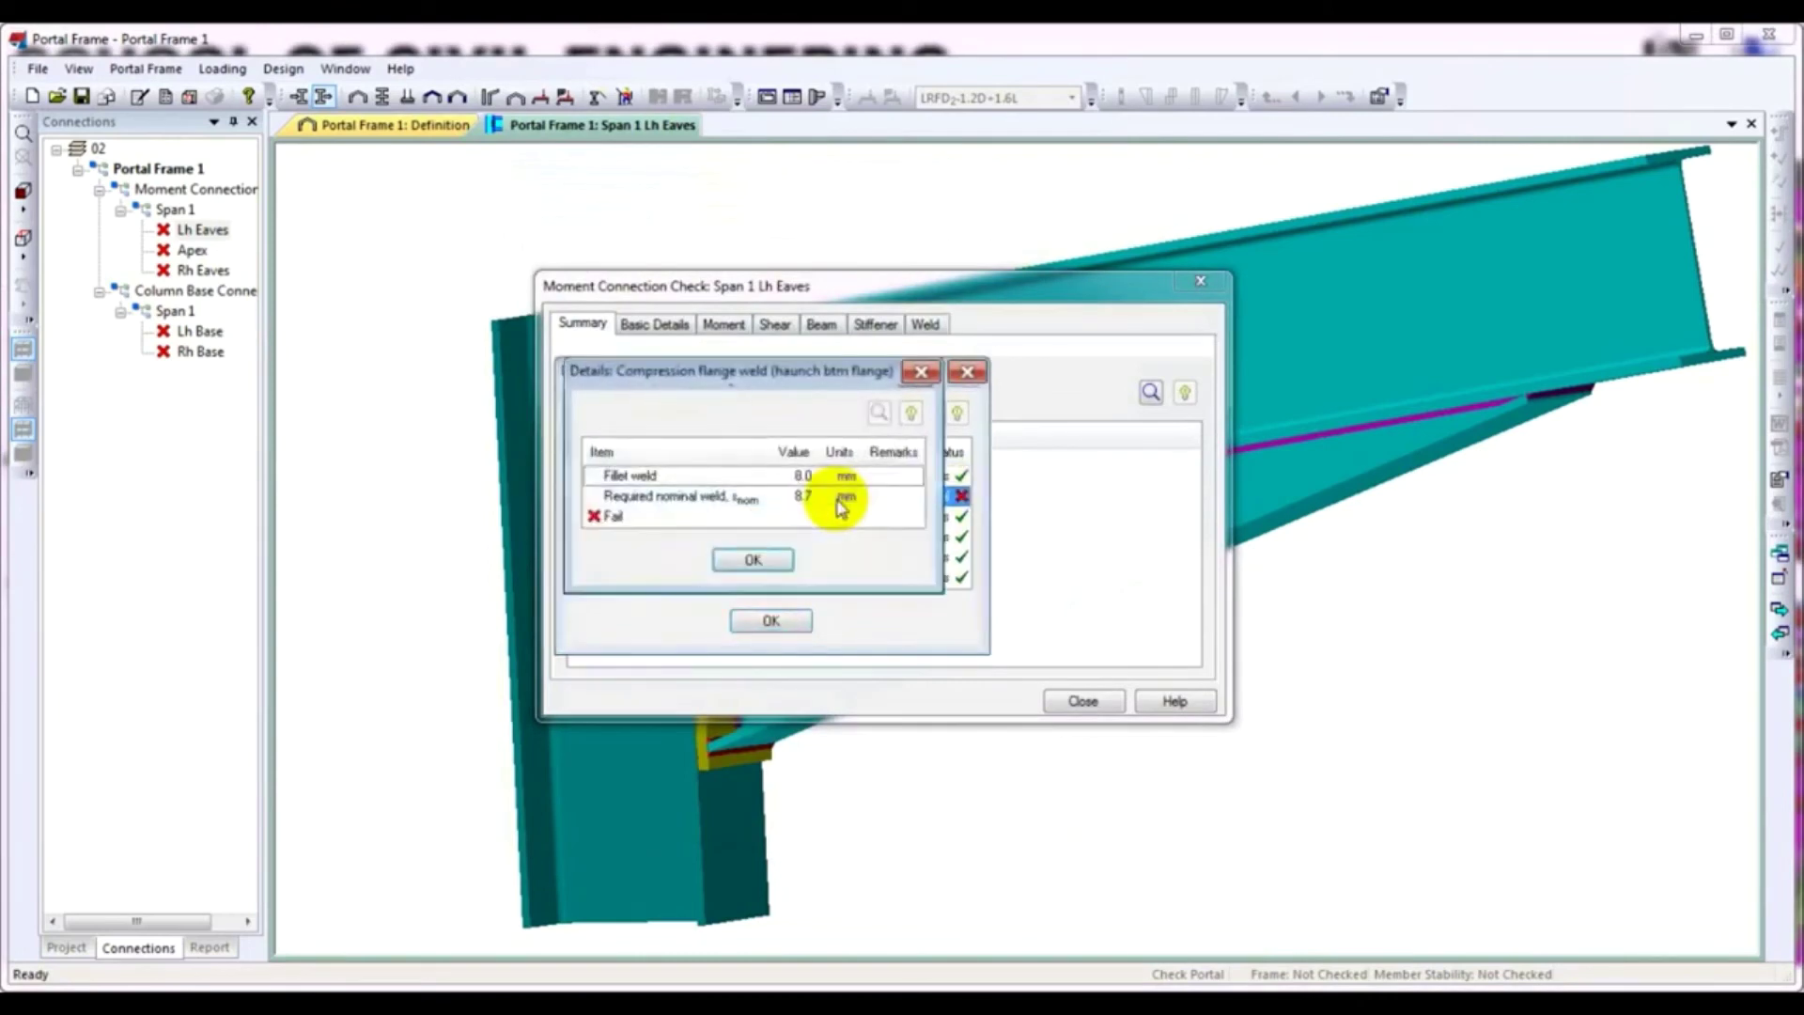
{"action": "left_click", "coordinate": [751, 564]}
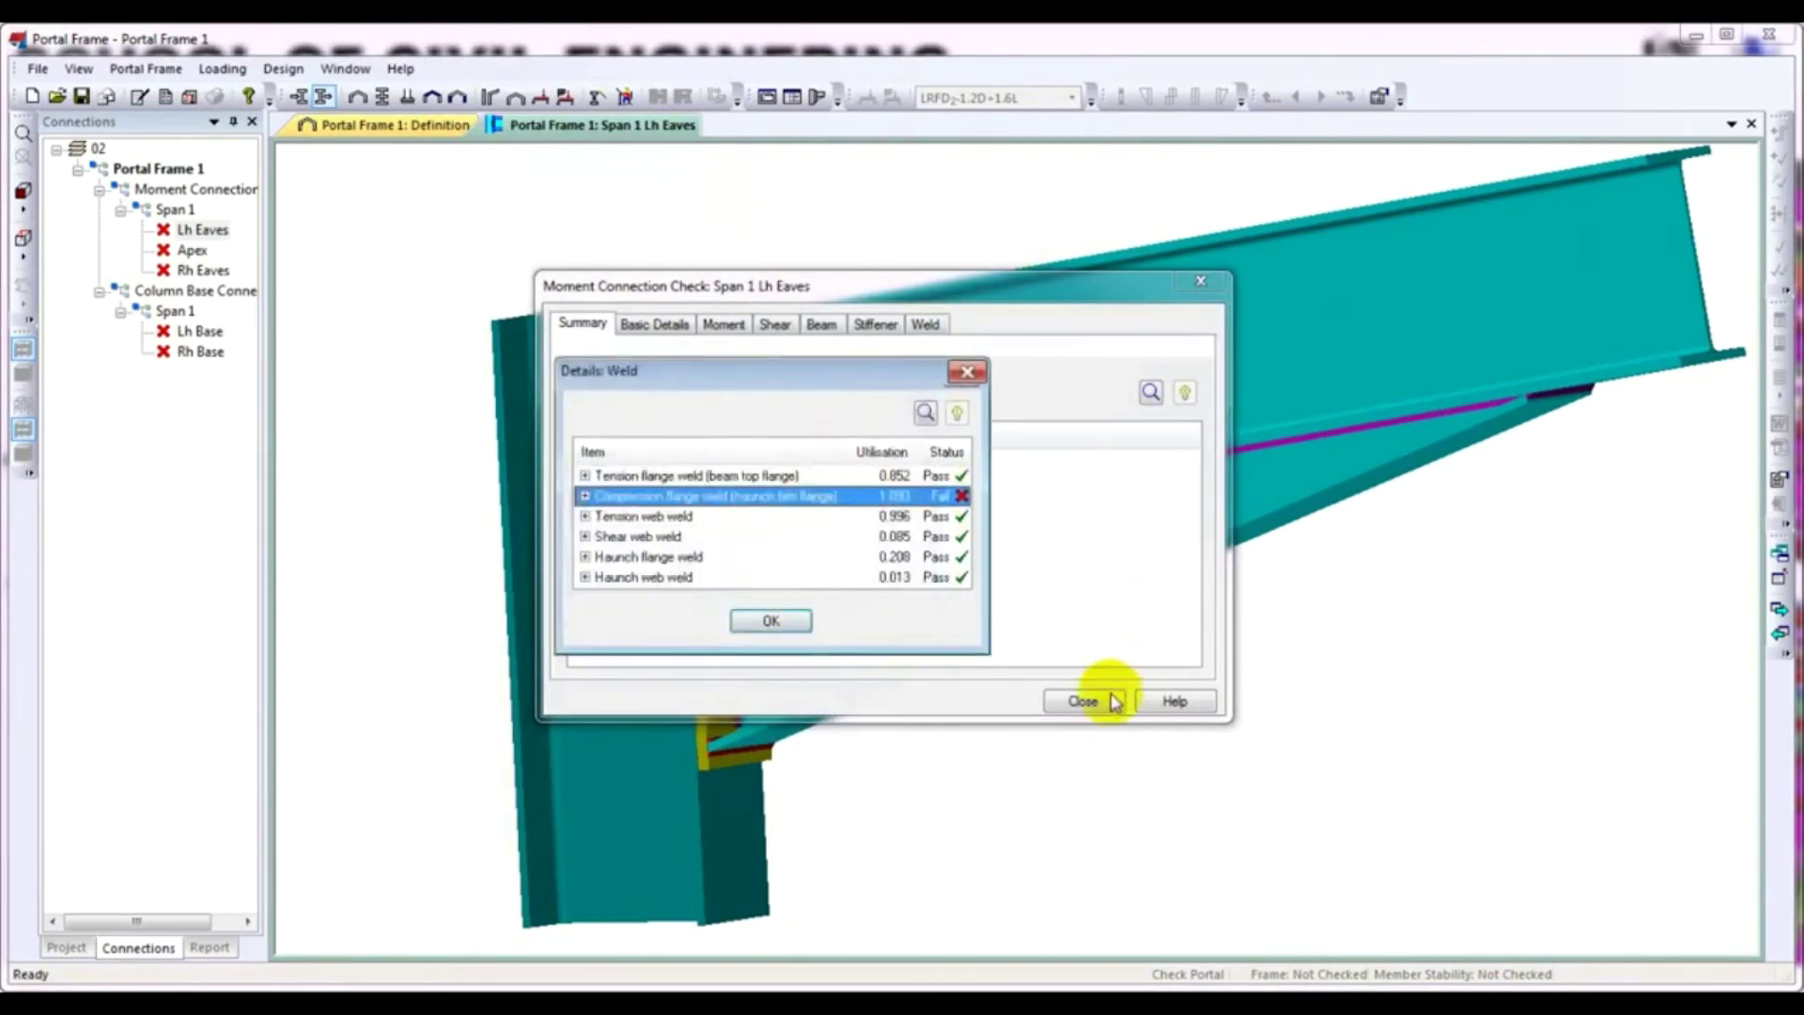
{"action": "left_click", "coordinate": [771, 621]}
{"action": "left_click", "coordinate": [1082, 701]}
Reopen the connection settings and set the Face A bottom flange fillet weld's leg length to 10 mm
{"action": "right_click", "coordinate": [829, 324]}
{"action": "left_click", "coordinate": [883, 337]}
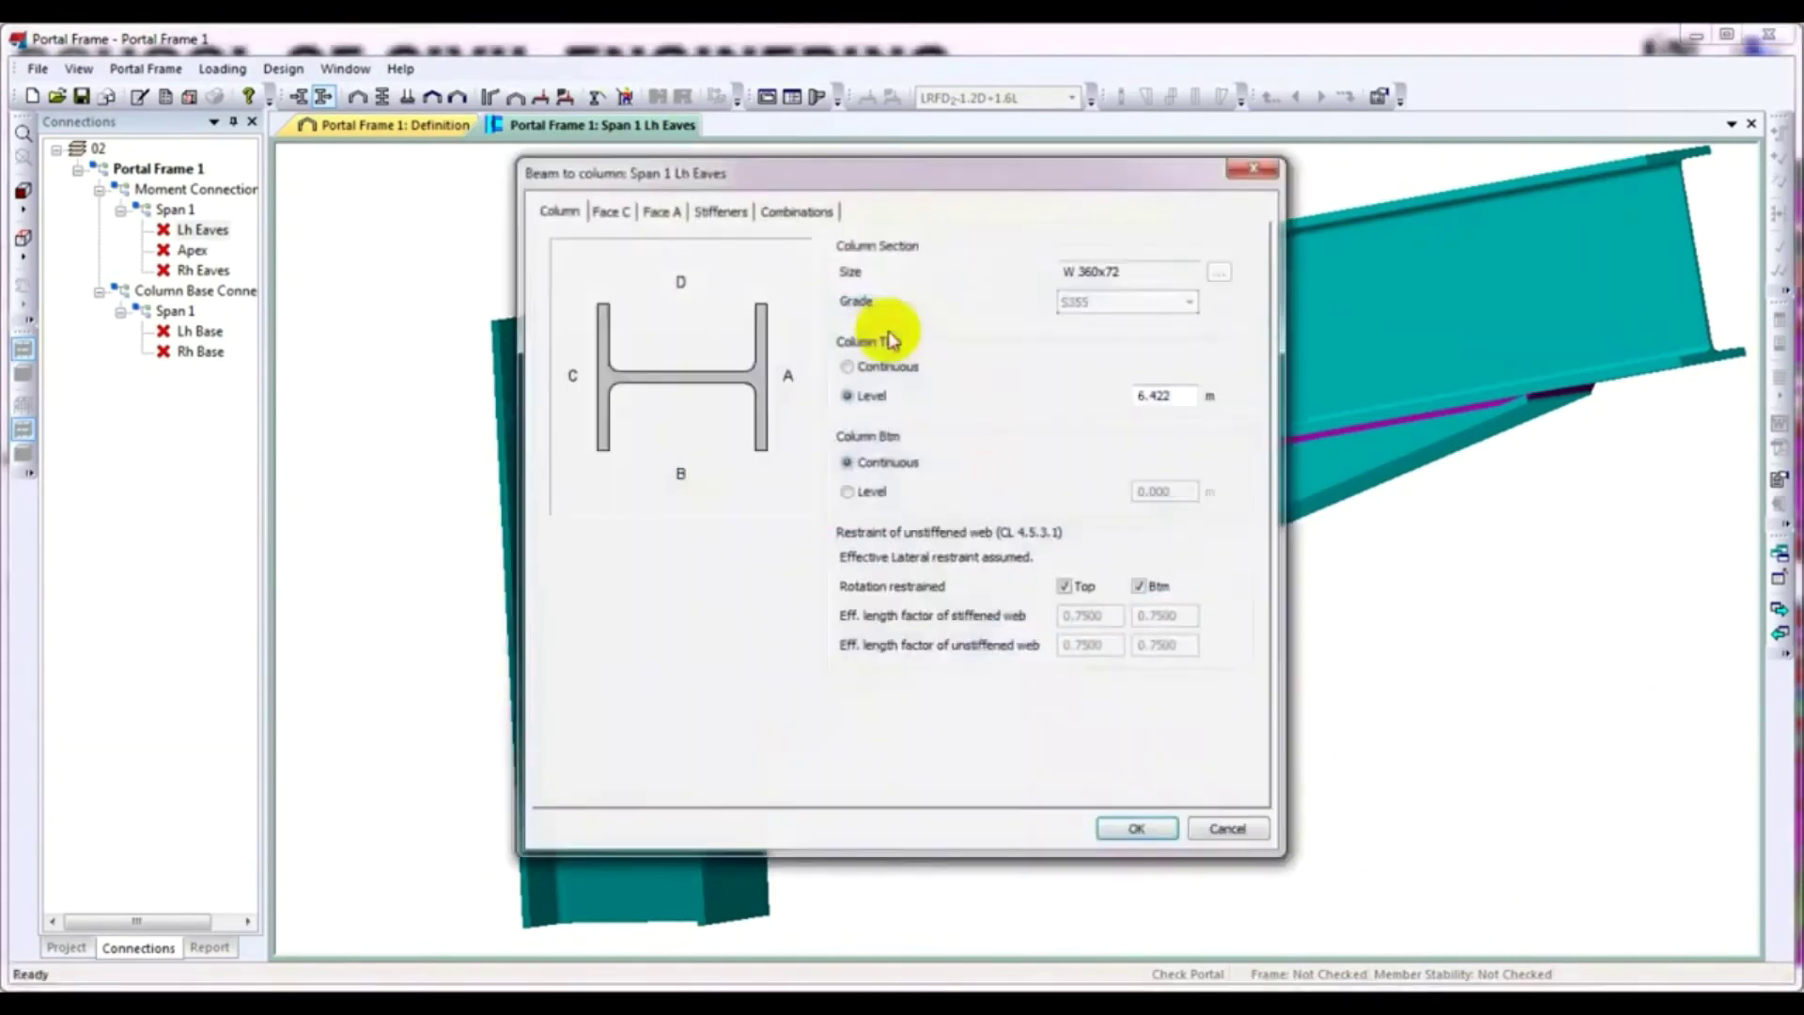
{"action": "left_click", "coordinate": [663, 212]}
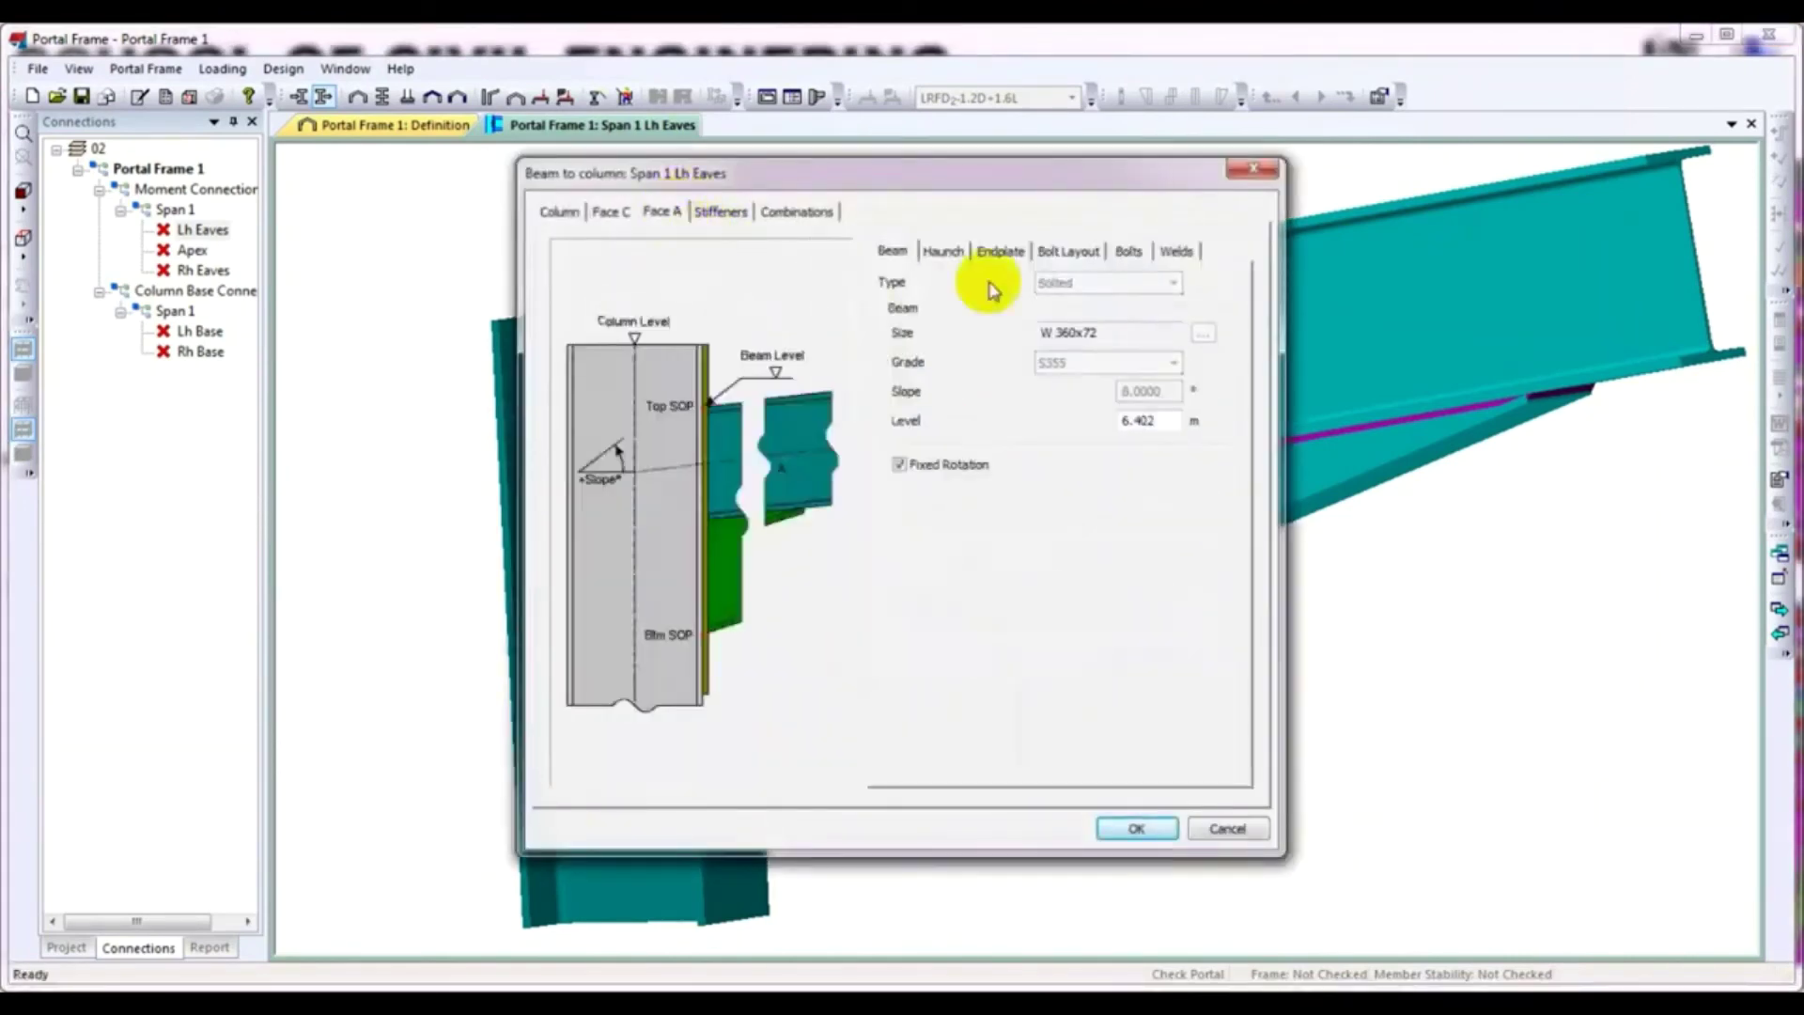
{"action": "left_click", "coordinate": [1165, 253]}
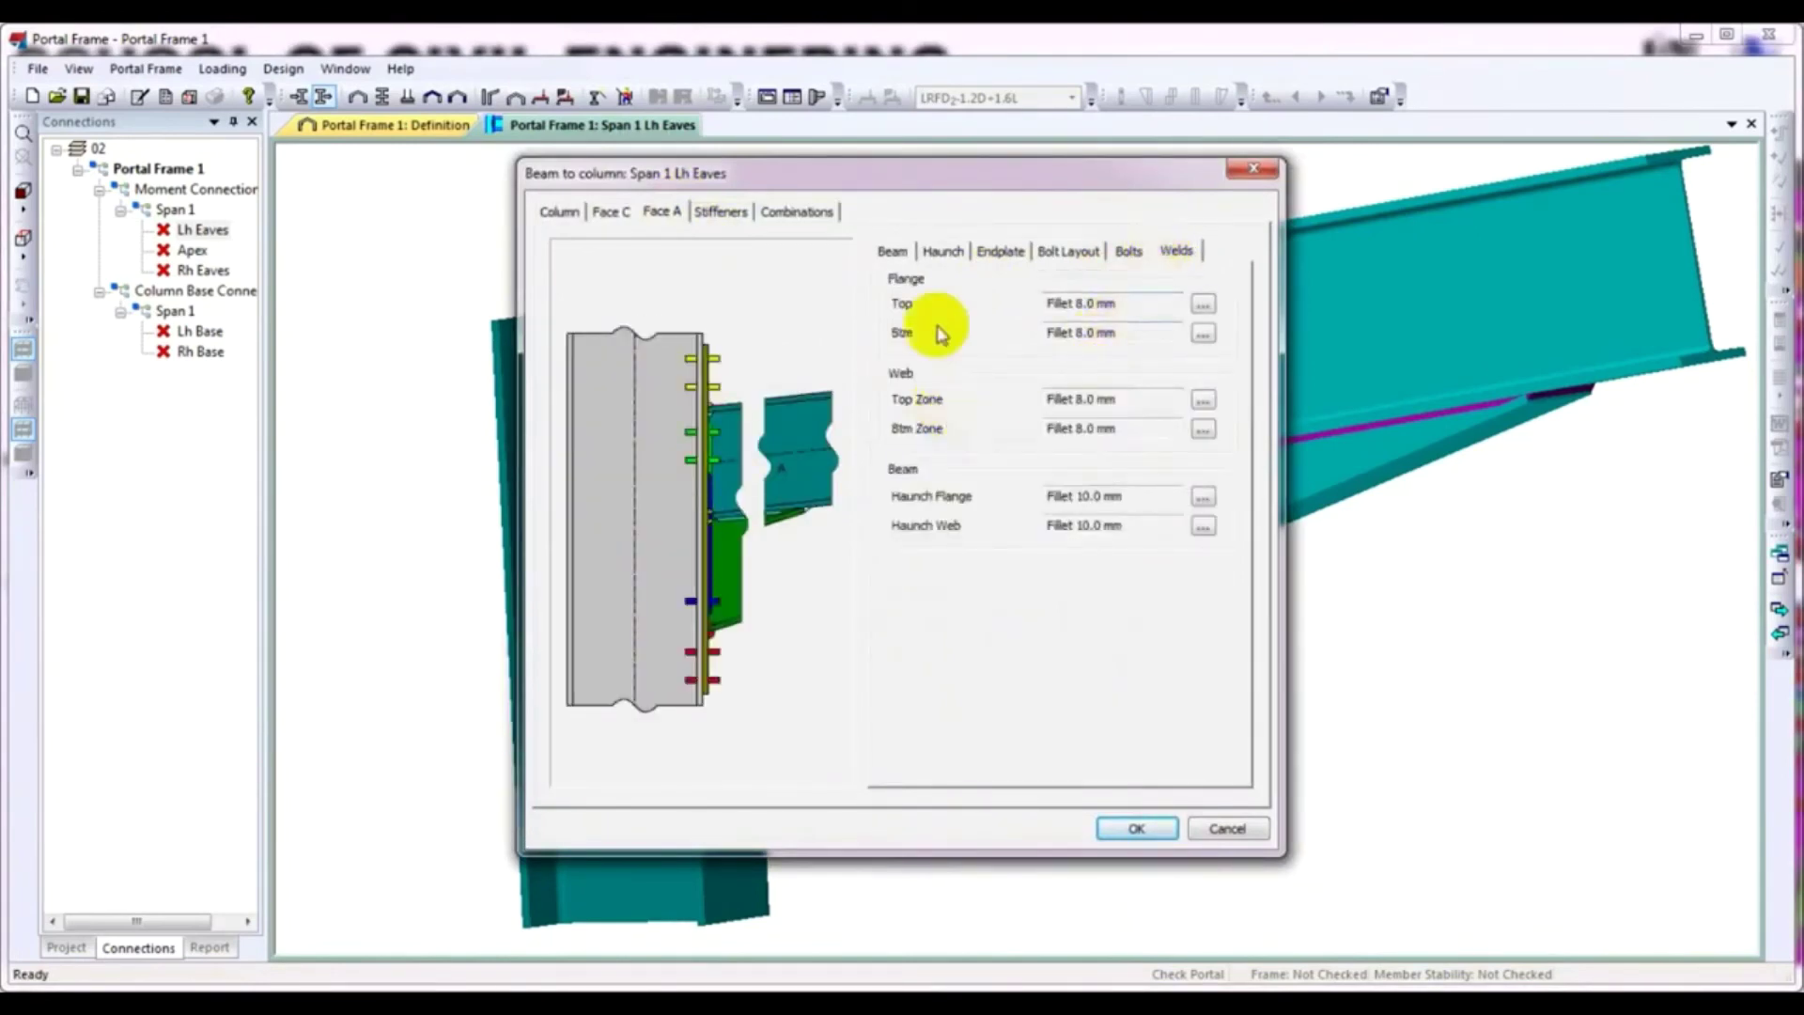
{"action": "left_click", "coordinate": [1204, 338]}
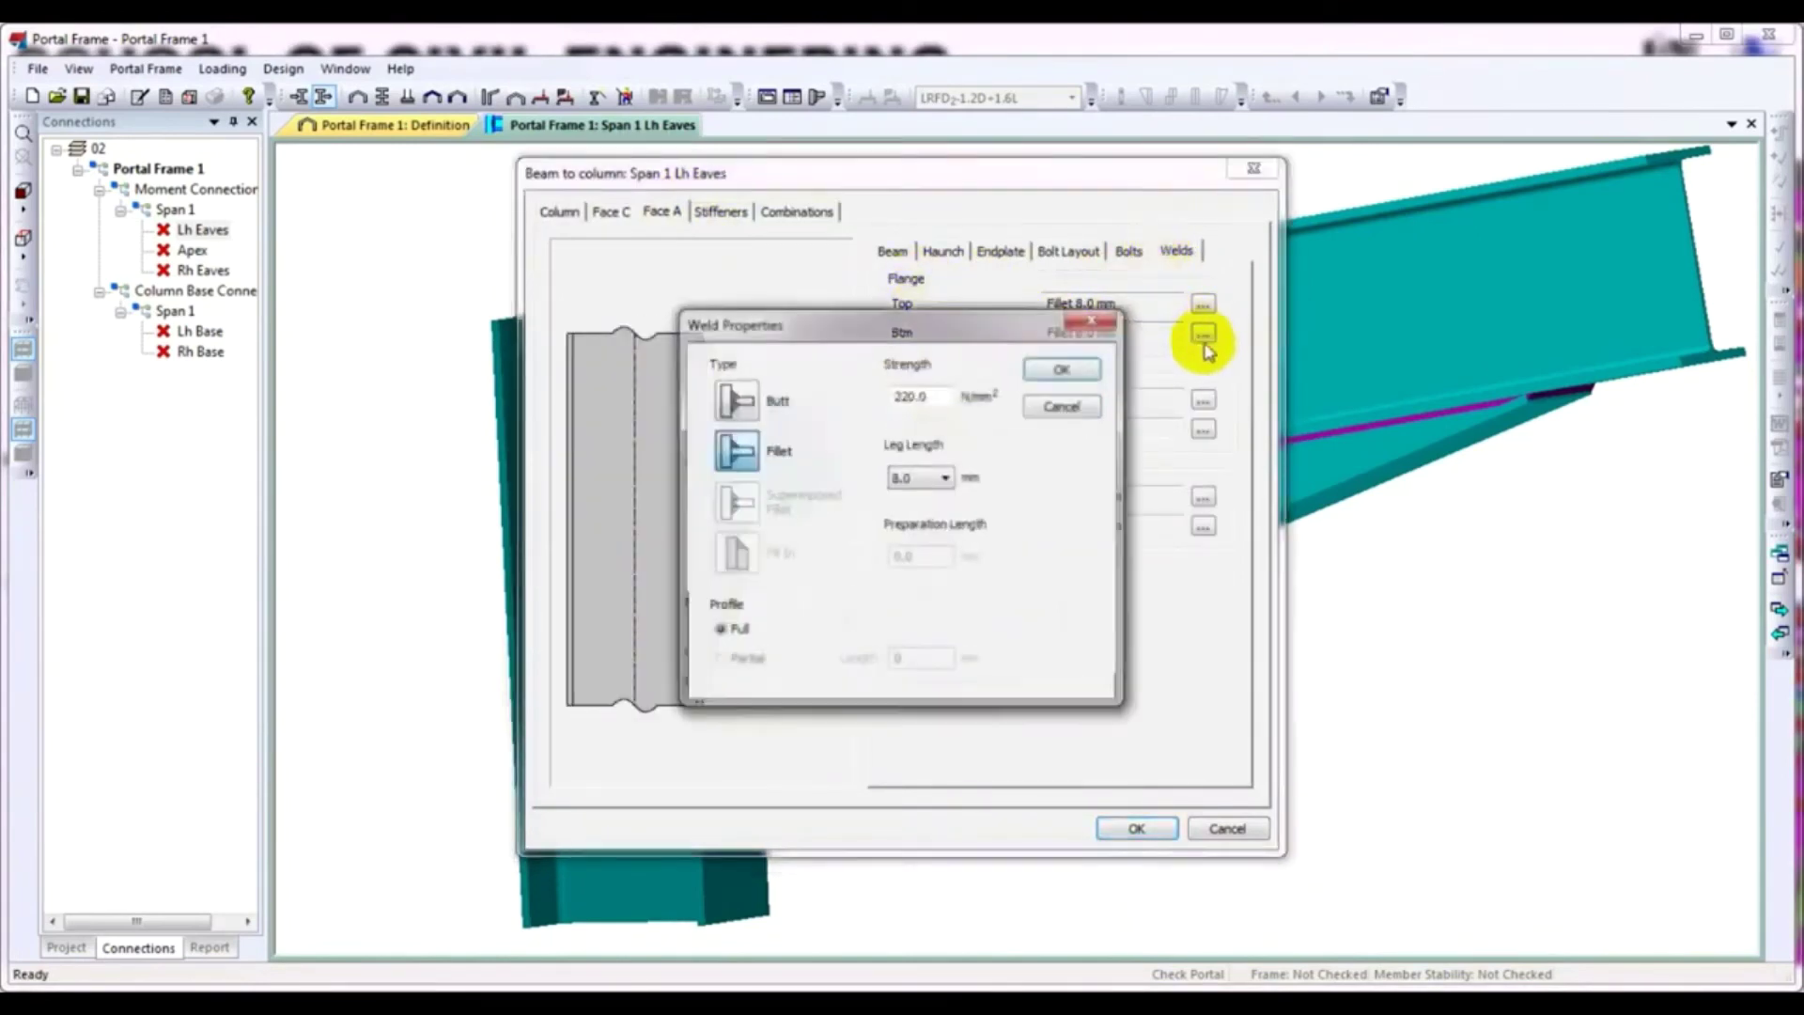
{"action": "left_click", "coordinate": [930, 477]}
{"action": "left_click", "coordinate": [917, 587]}
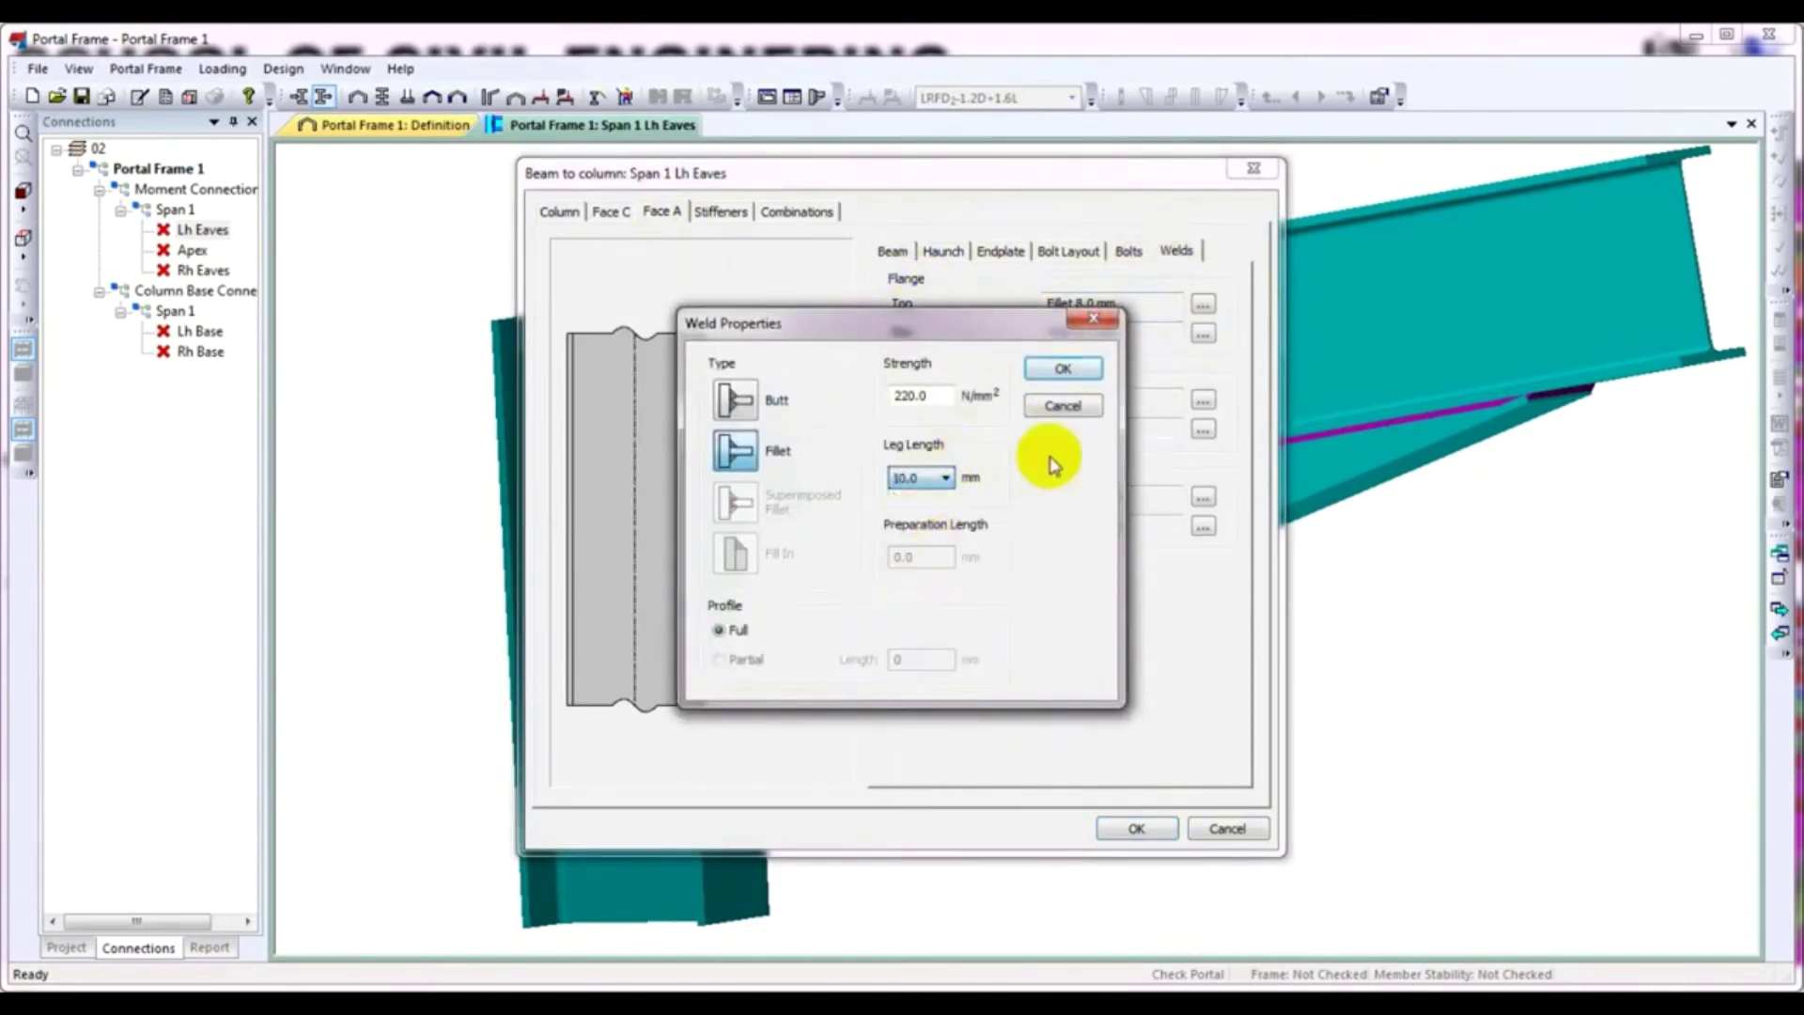
{"action": "left_click", "coordinate": [1062, 369]}
Set the Face A top flange fillet weld's leg length to 10 mm
{"action": "left_click", "coordinate": [1203, 305]}
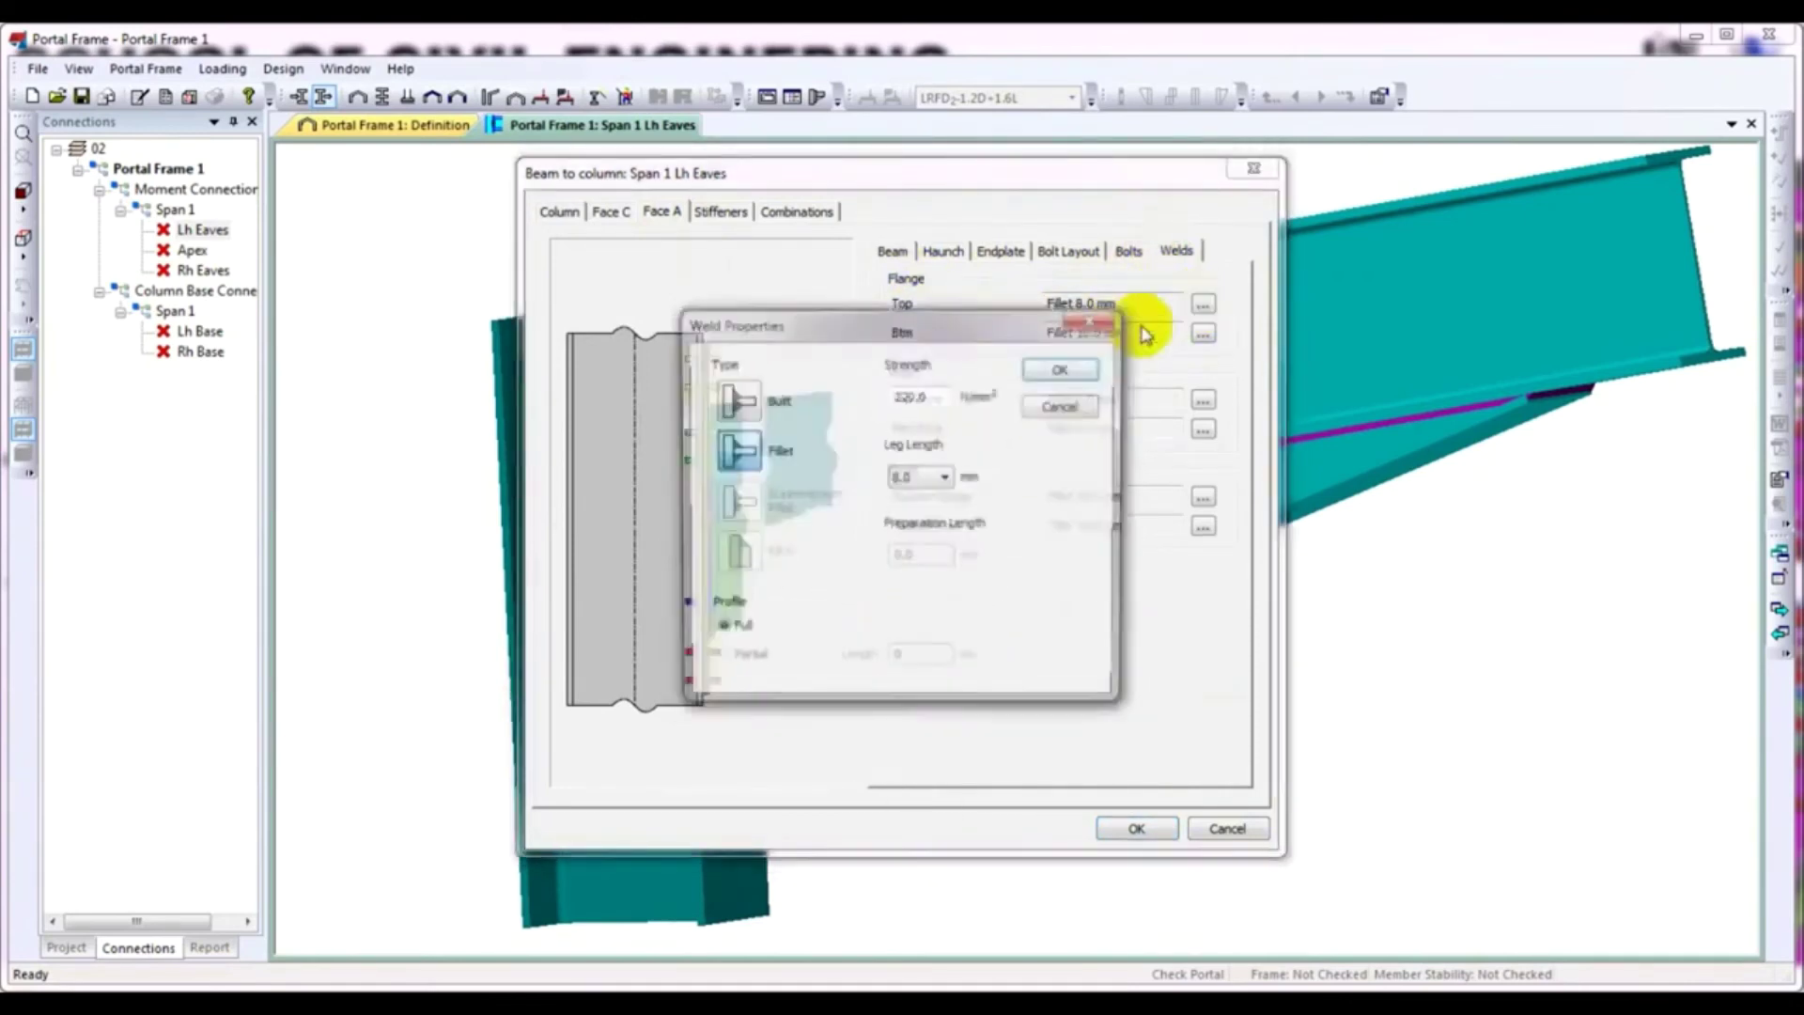
{"action": "left_click", "coordinate": [935, 478]}
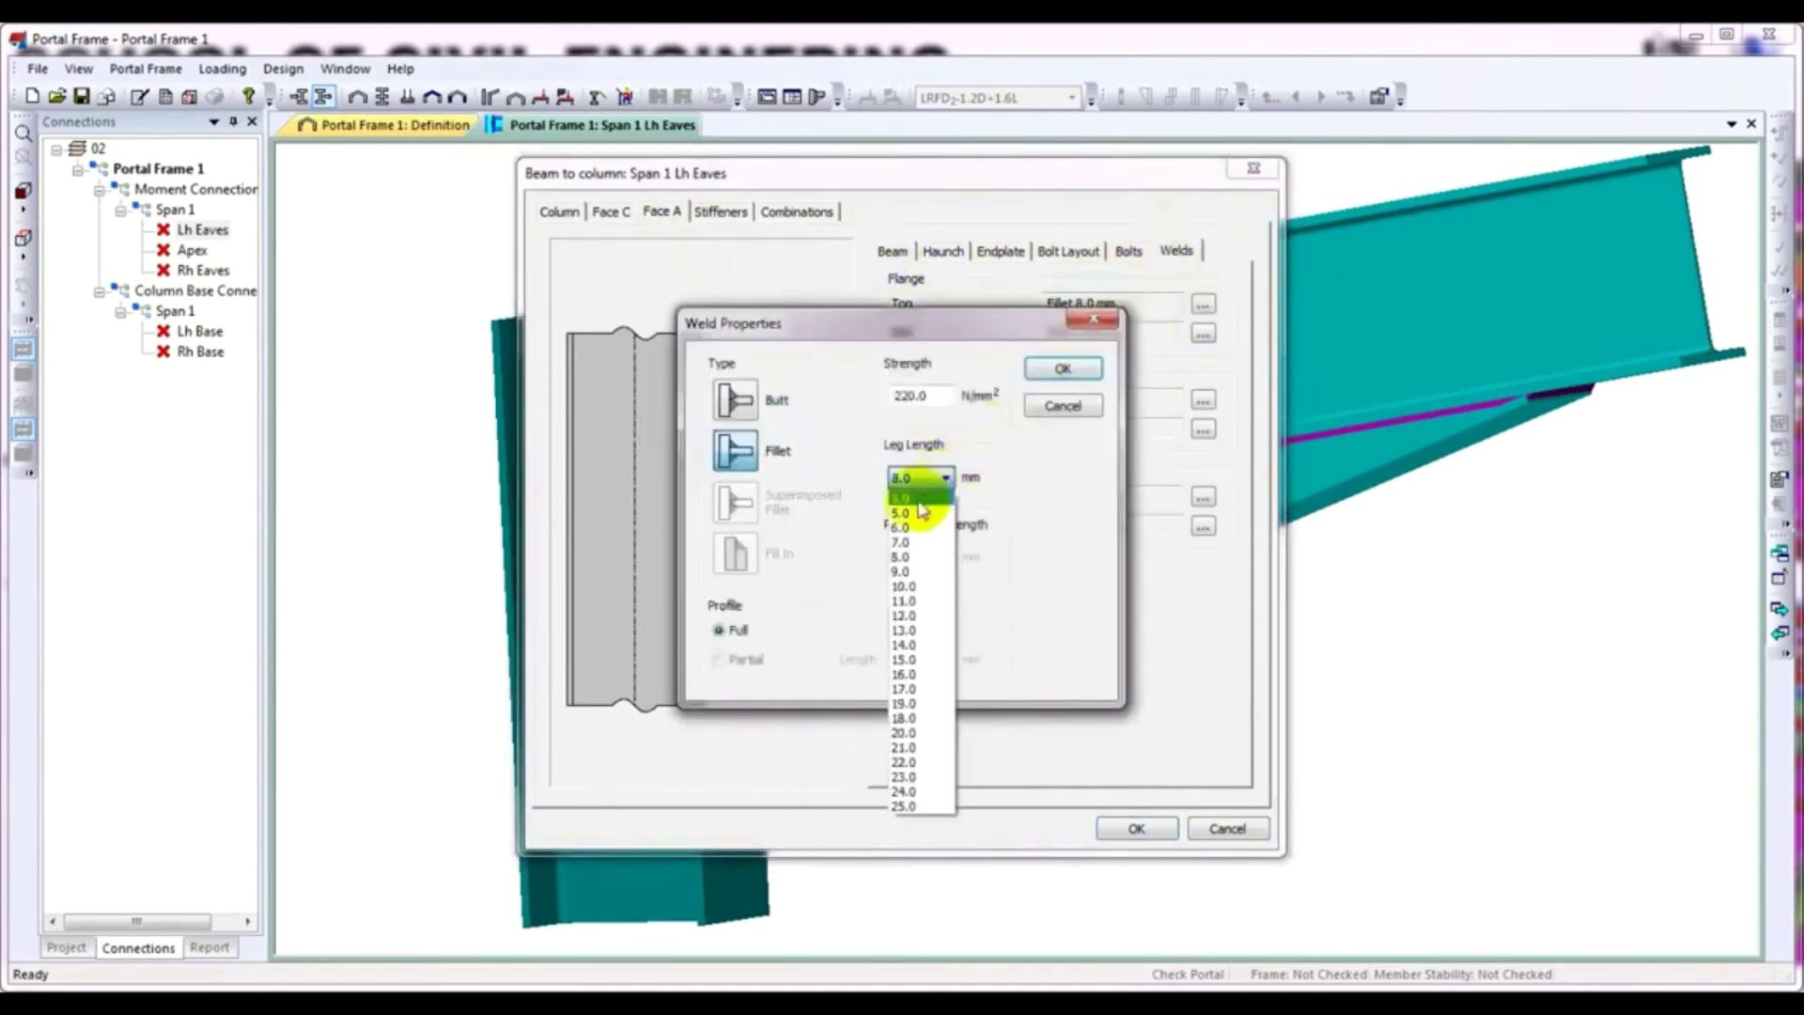
{"action": "left_click", "coordinate": [917, 587]}
{"action": "left_click", "coordinate": [1063, 368]}
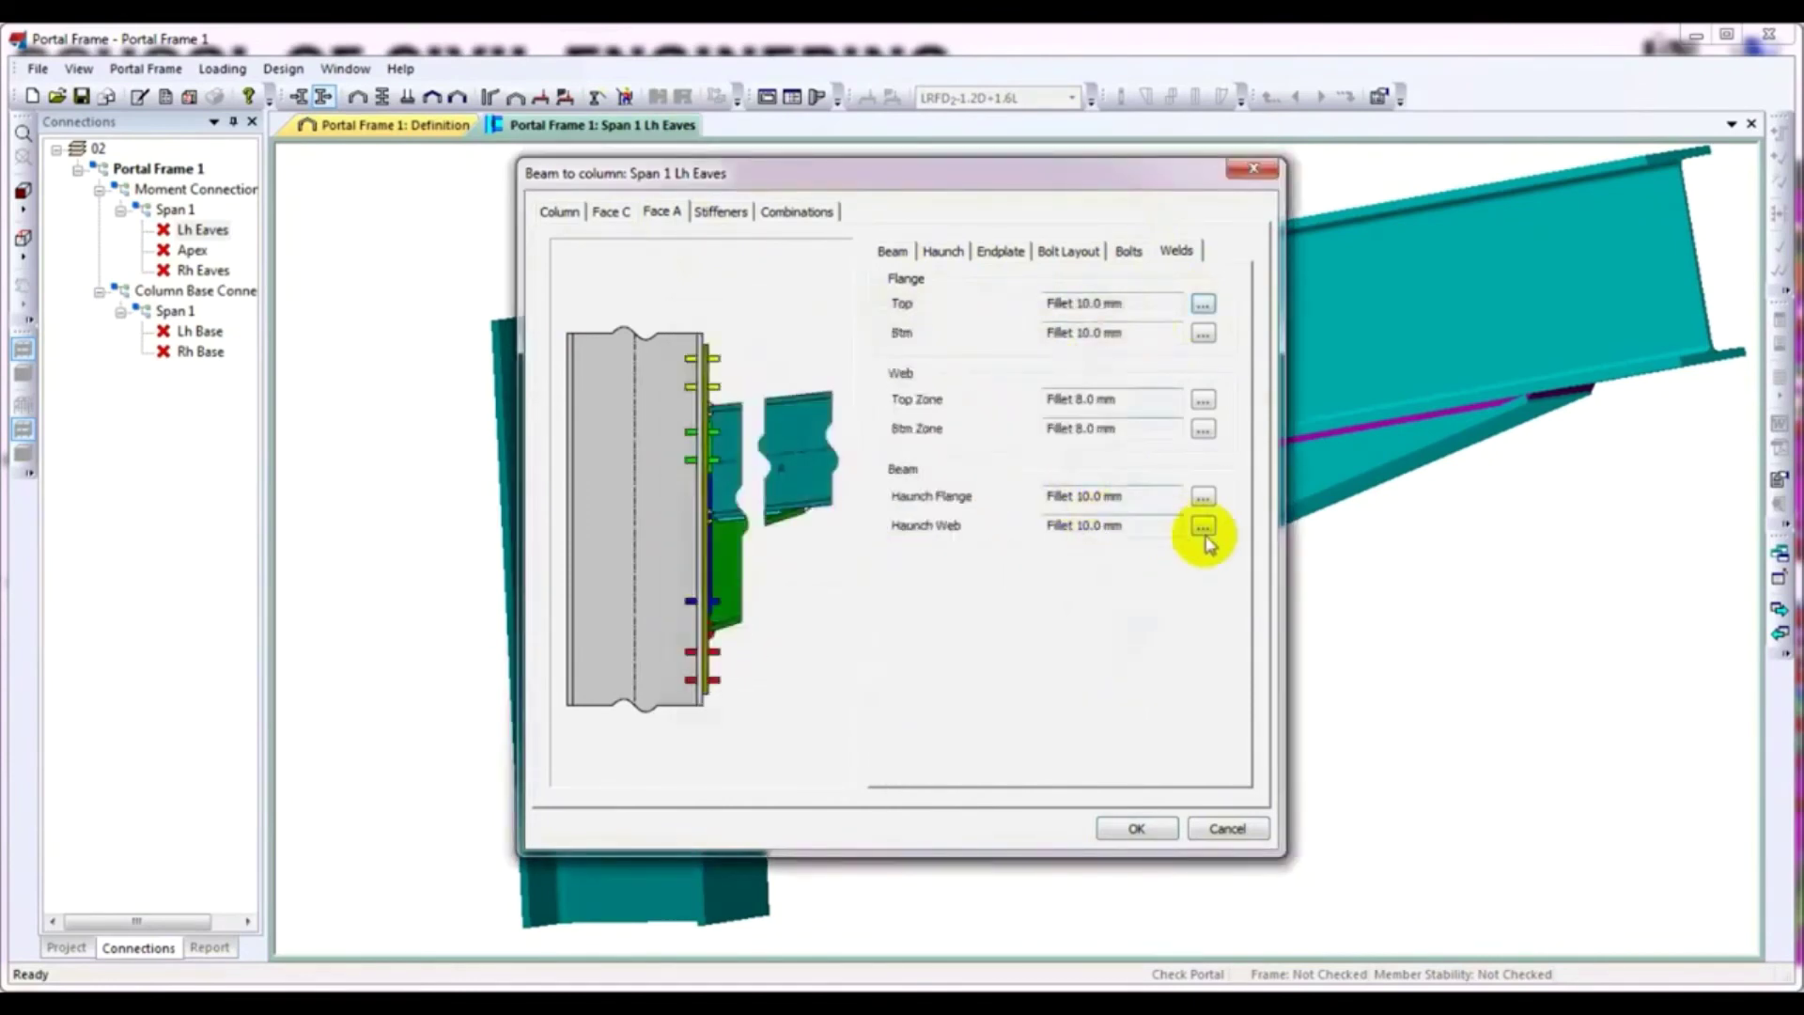
Return the Face A haunch flange fillet weld's leg length to 8 mm
{"action": "left_click", "coordinate": [1202, 496]}
{"action": "left_click", "coordinate": [939, 481]}
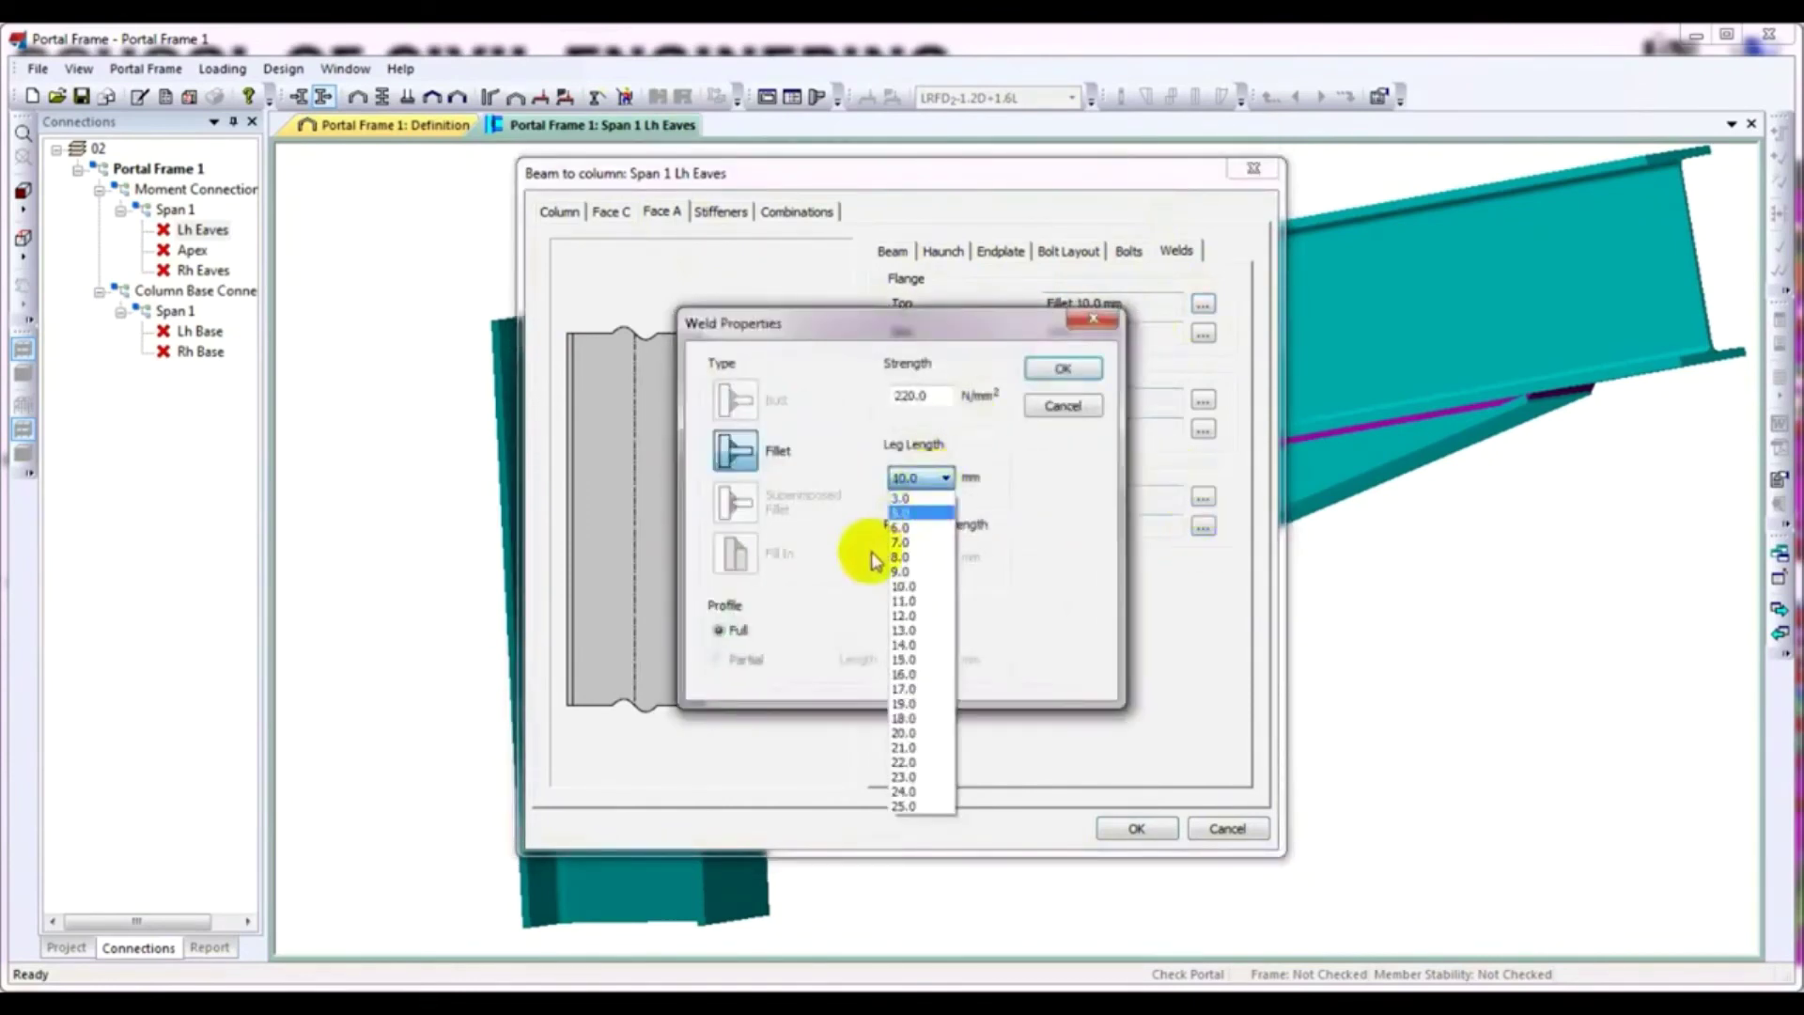
{"action": "left_click", "coordinate": [904, 558]}
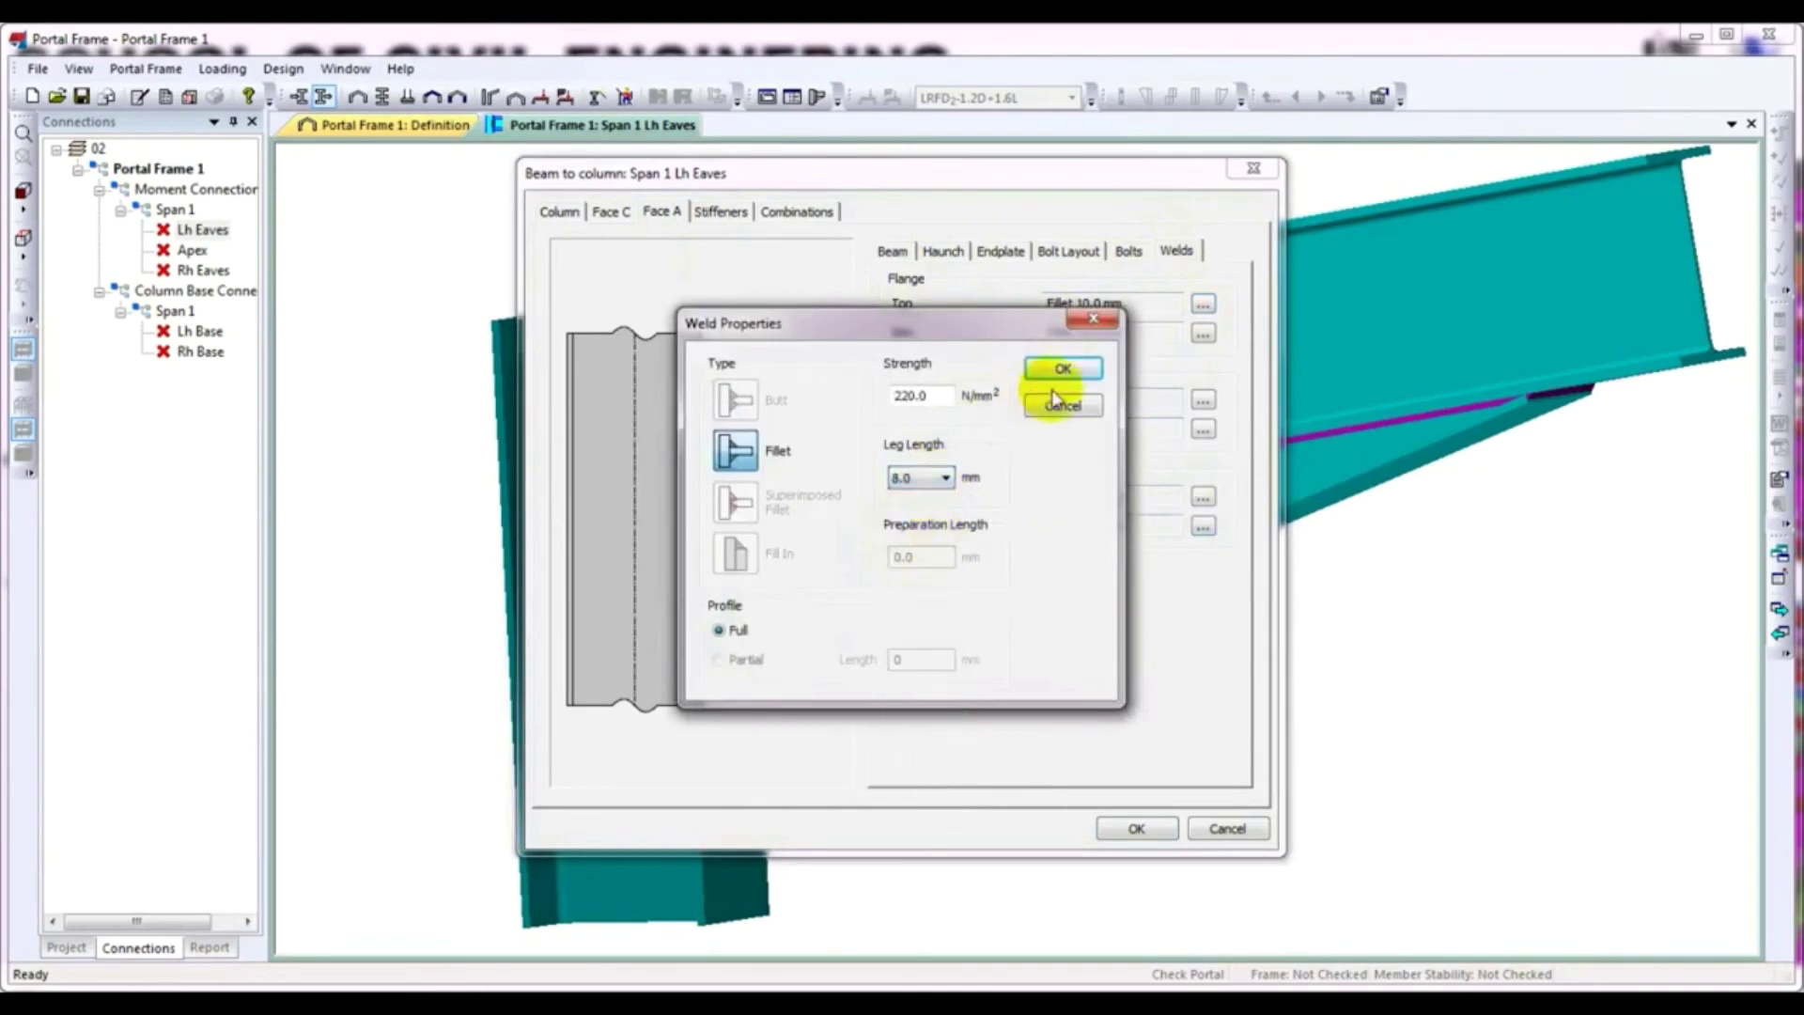
{"action": "left_click", "coordinate": [1060, 370]}
Set the Face A haunch web fillet weld's leg length to 8 mm and accept the left-hand eaves connection settings
{"action": "left_click", "coordinate": [1202, 527]}
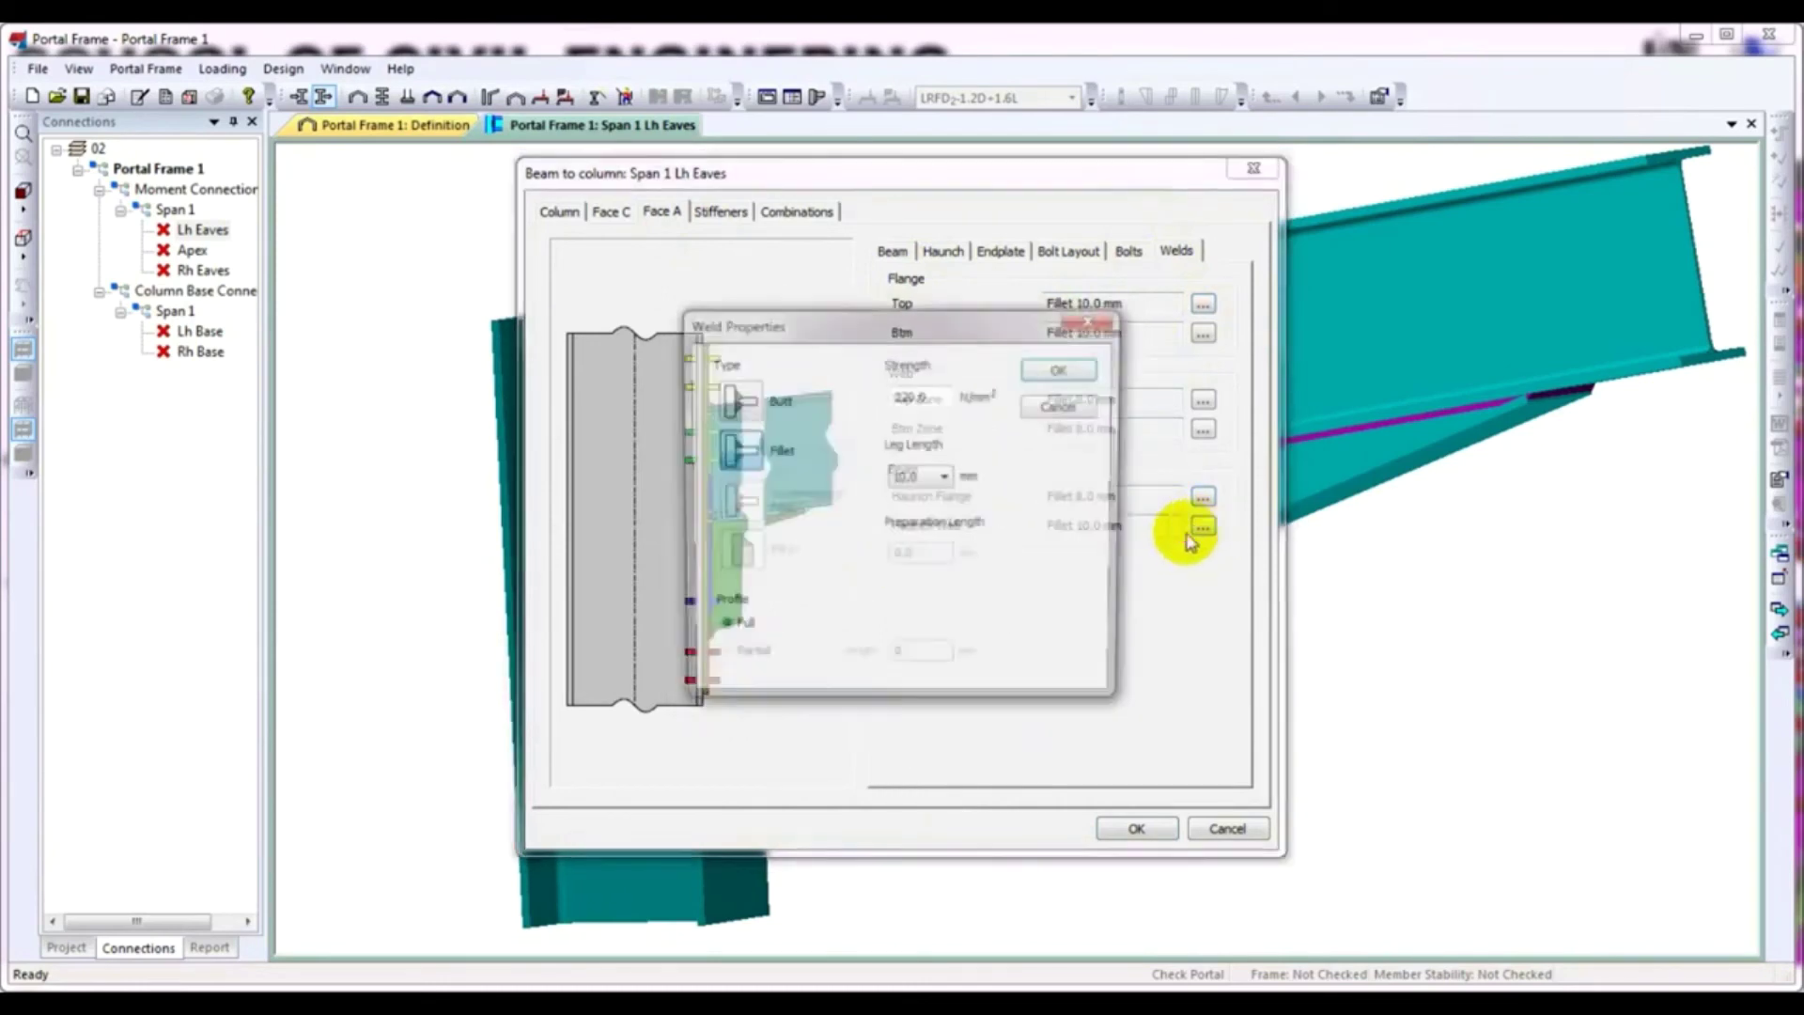
{"action": "left_click", "coordinate": [930, 478]}
{"action": "left_click", "coordinate": [902, 557]}
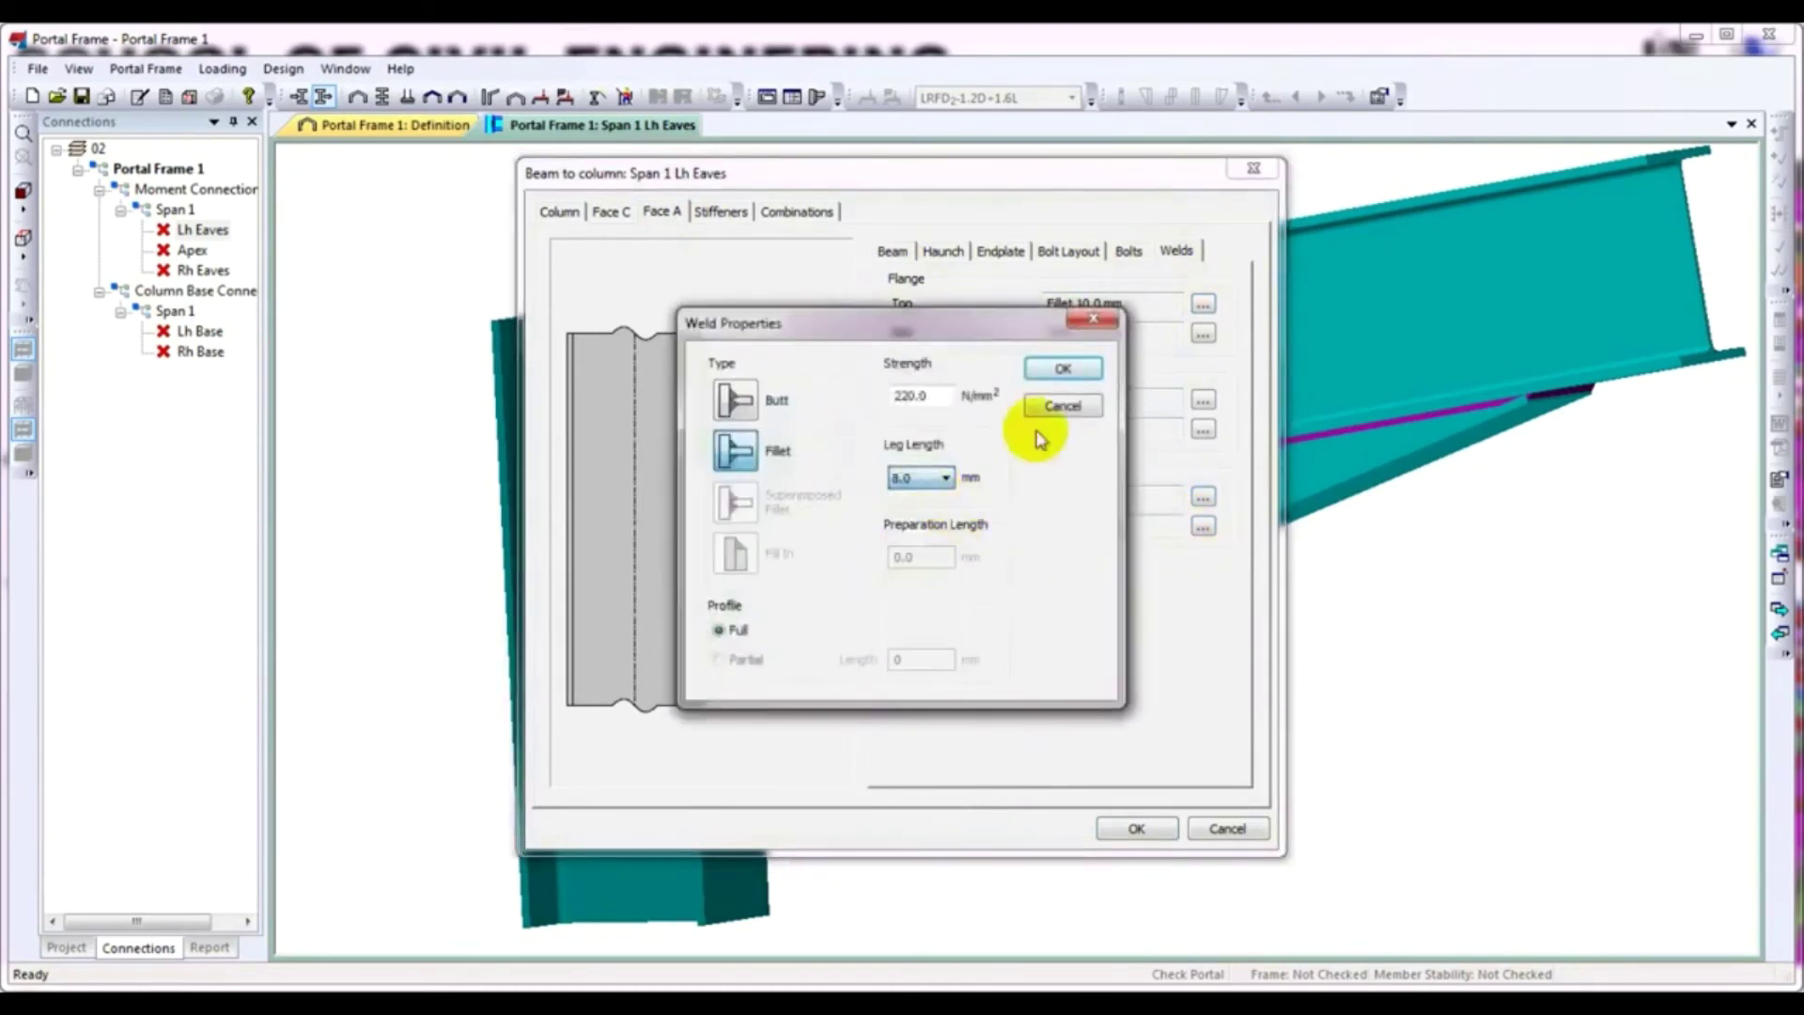
{"action": "left_click", "coordinate": [1062, 369]}
{"action": "left_click", "coordinate": [1147, 830]}
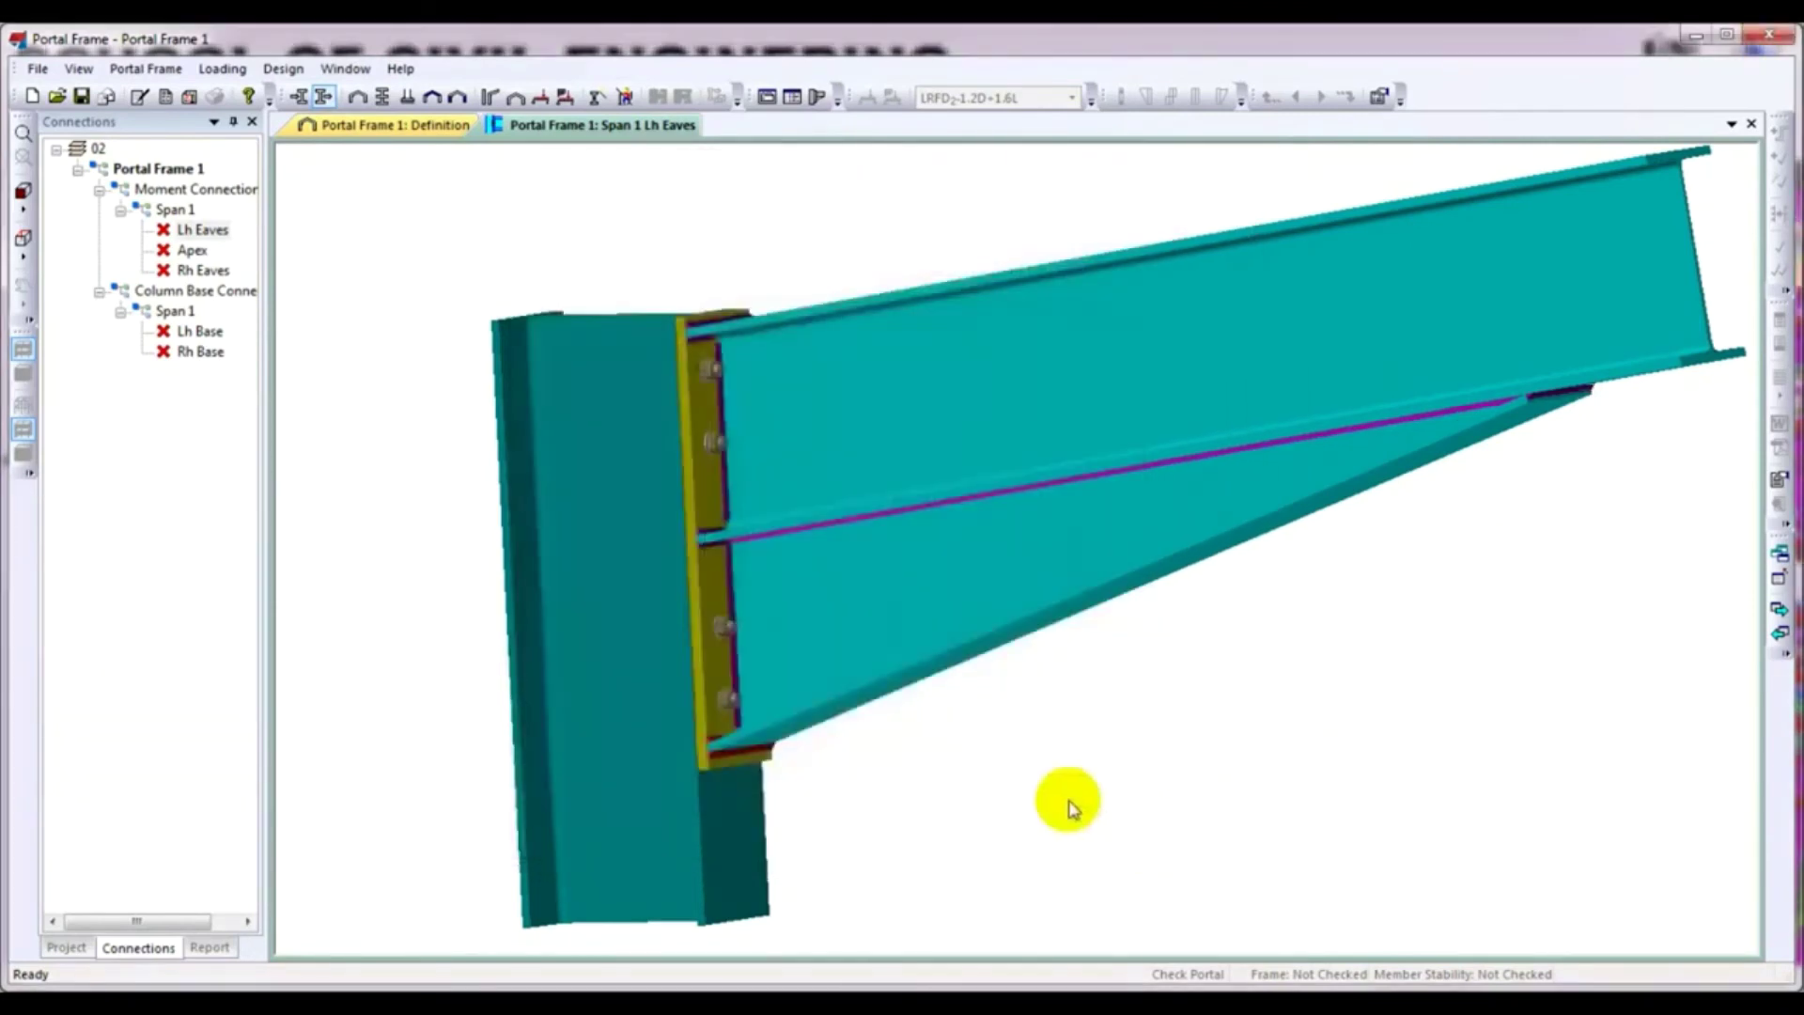
Run the design check on the Span 1 left-hand eaves connection and view its summary
{"action": "right_click", "coordinate": [612, 625]}
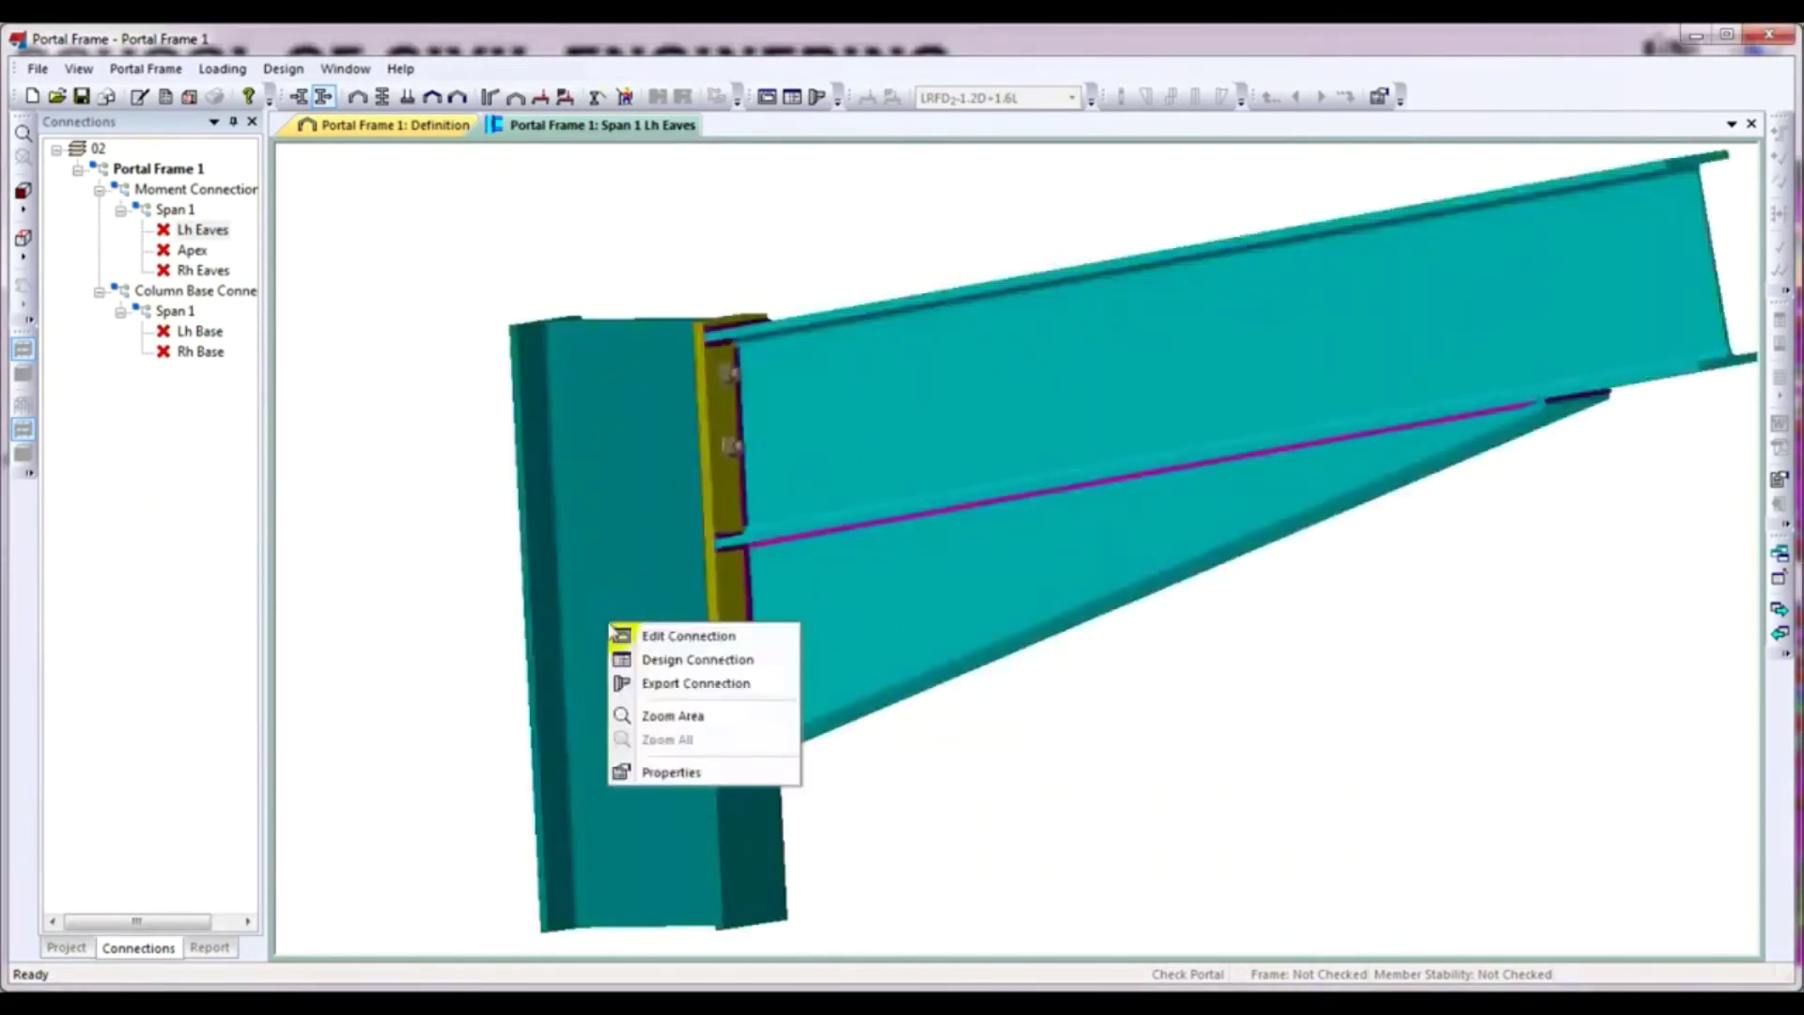
{"action": "left_click", "coordinate": [691, 659]}
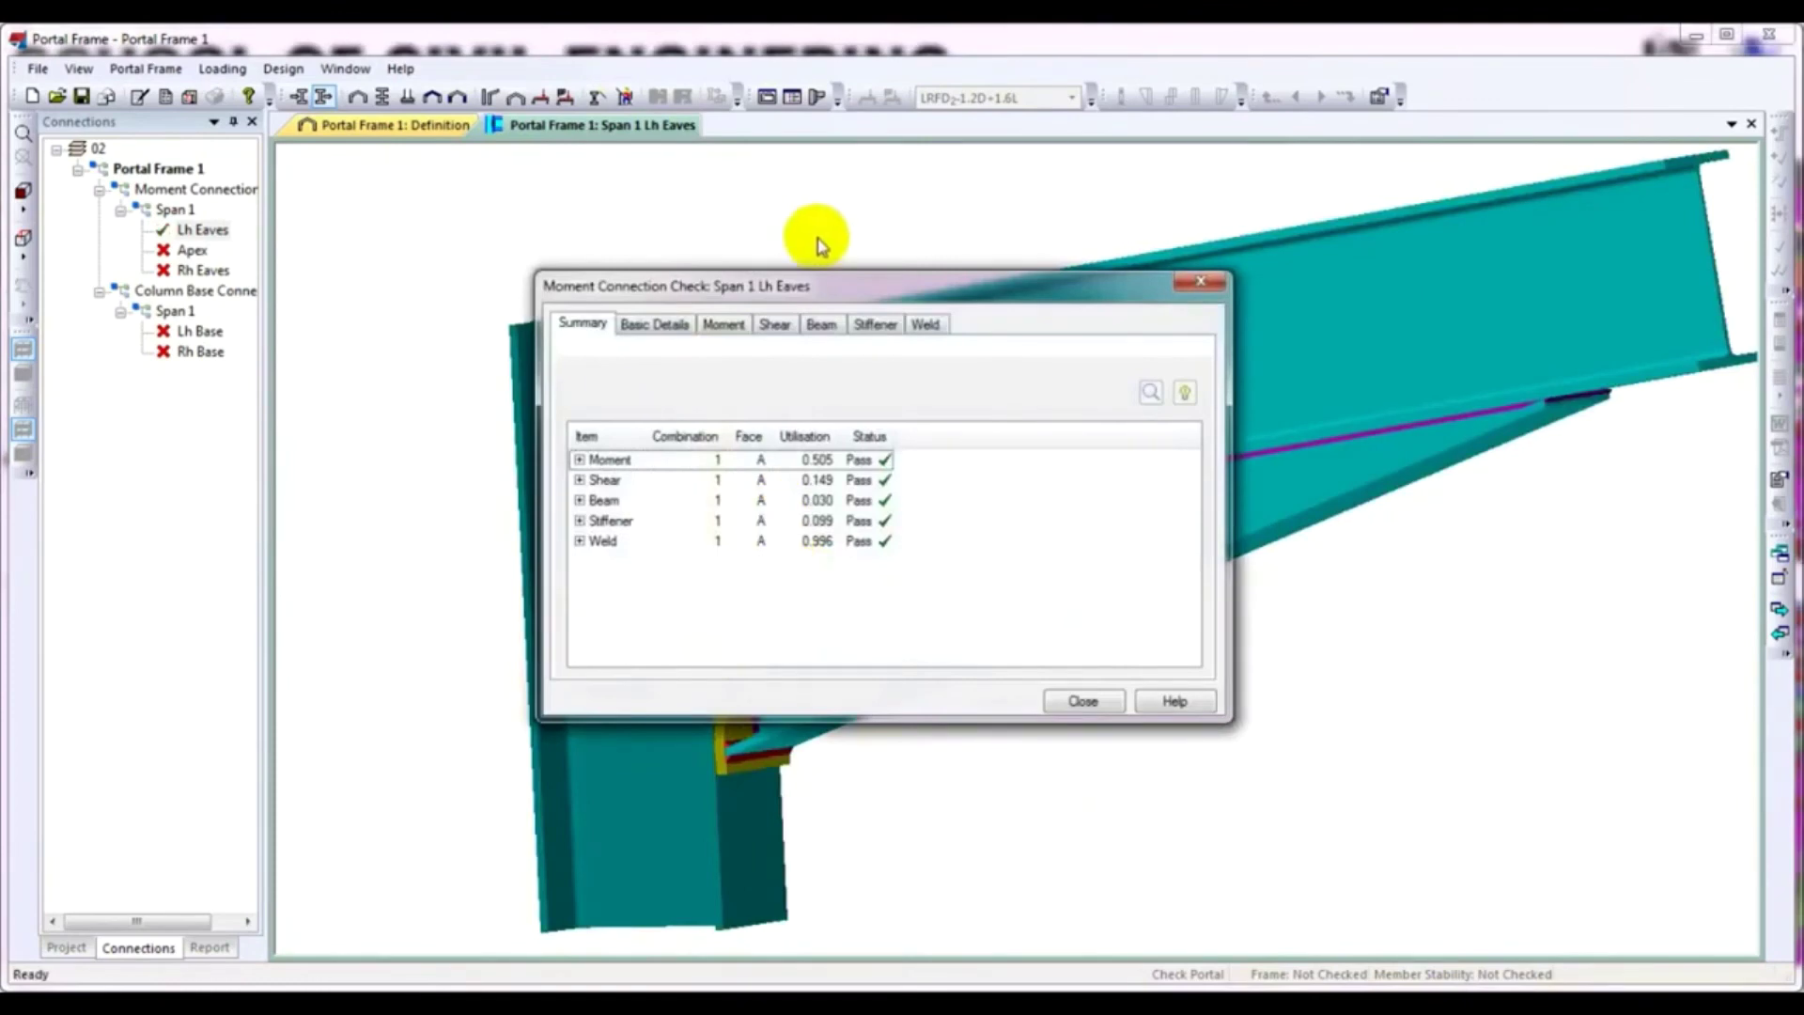
{"action": "left_click_drag", "start_coordinate": [849, 283], "coordinate": [807, 279]}
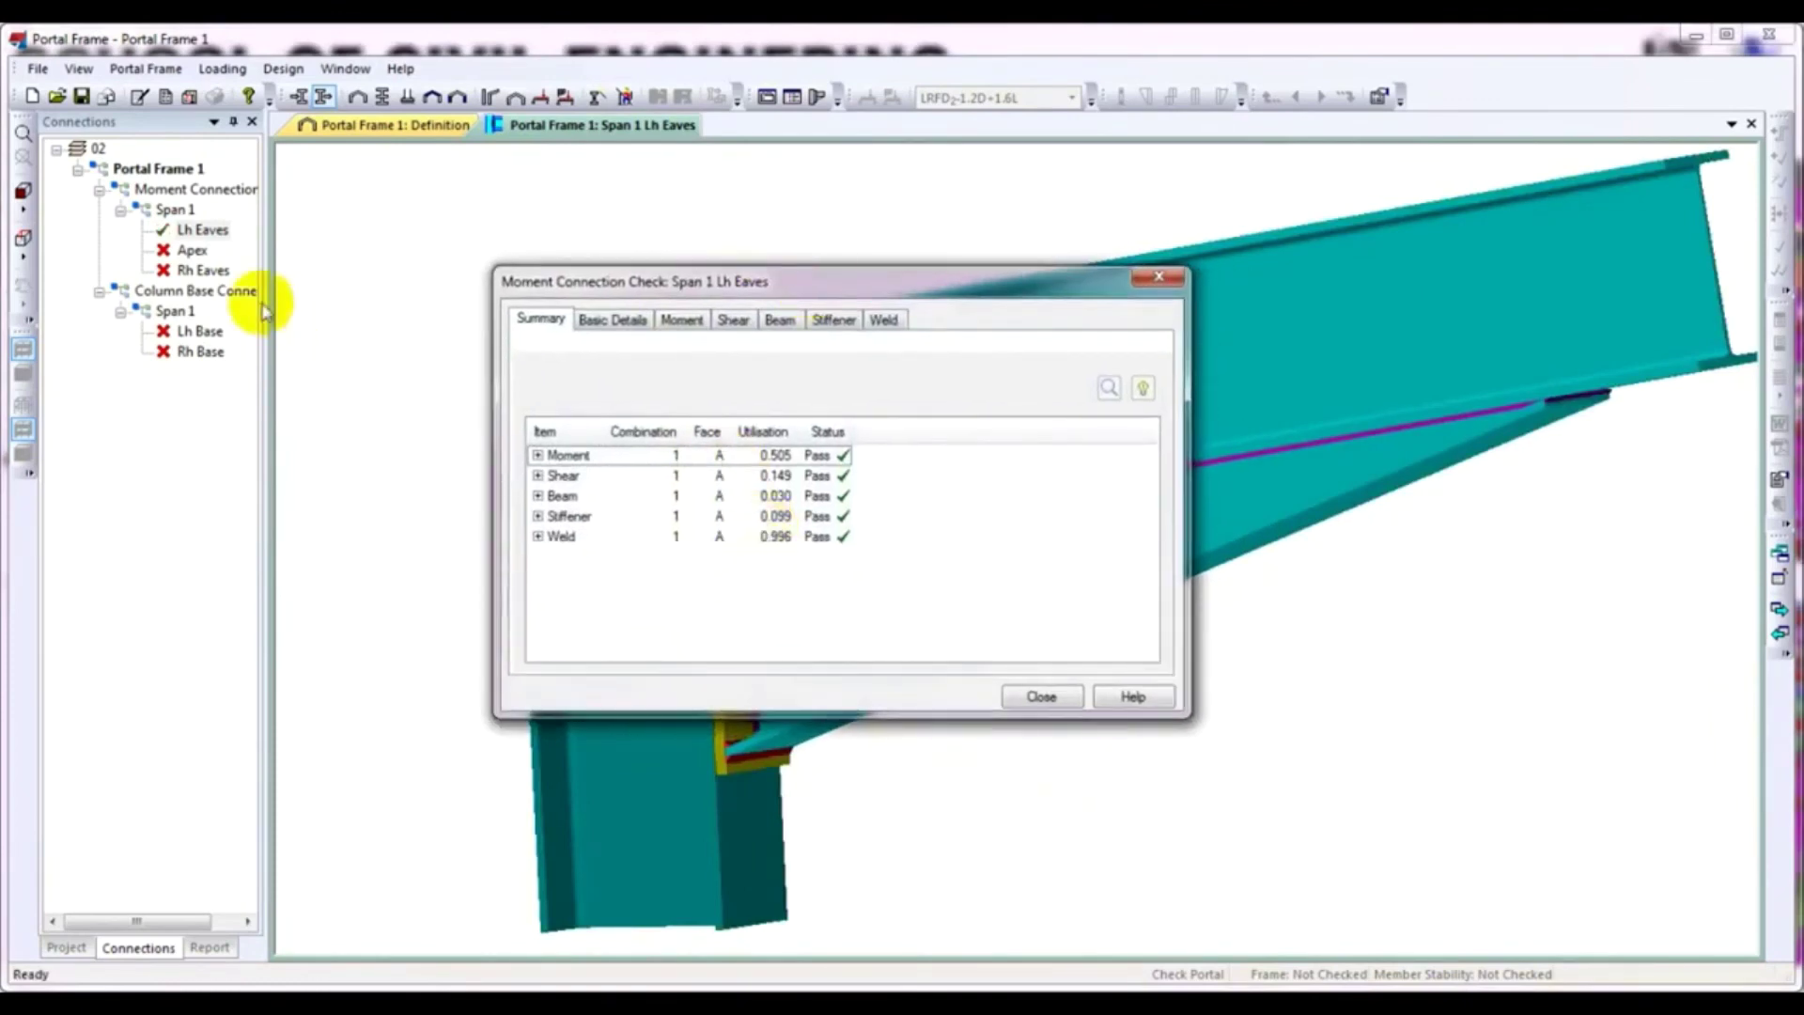
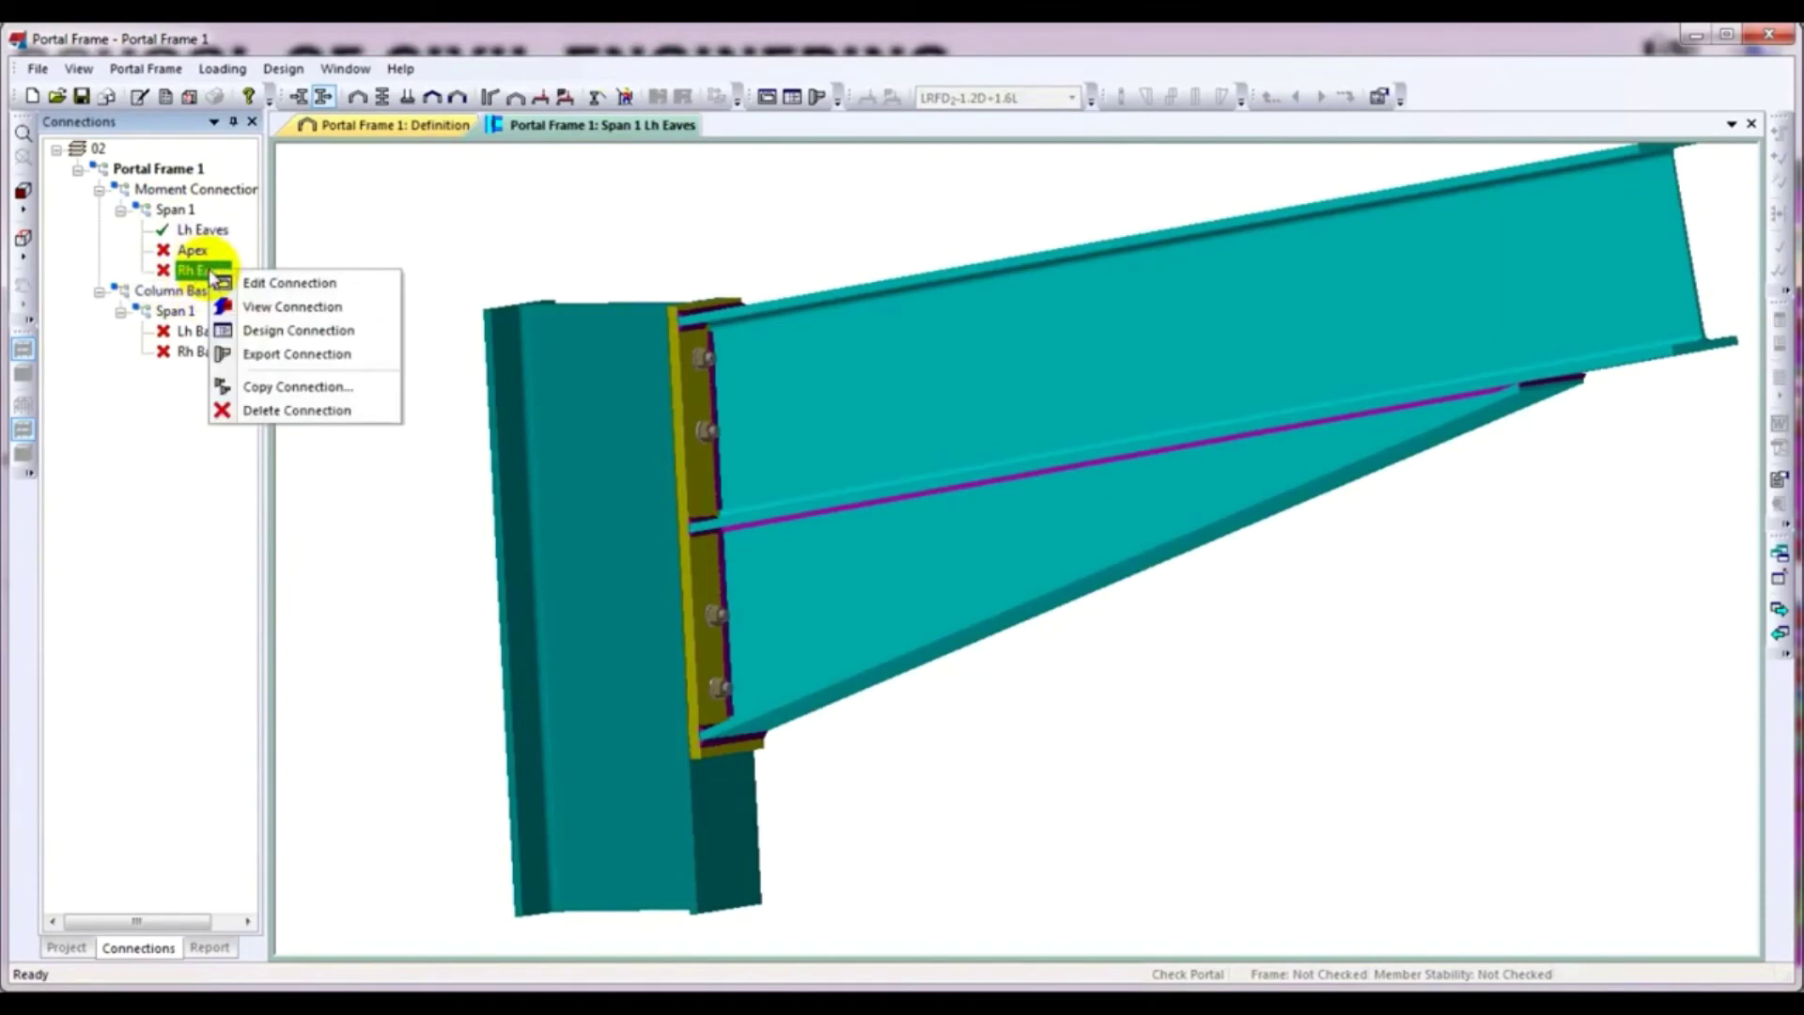
Open the Span 1 right-hand eaves connection for editing and review its Face A and Face C settings, including the Face C haunch and endplate
{"action": "left_click", "coordinate": [313, 285]}
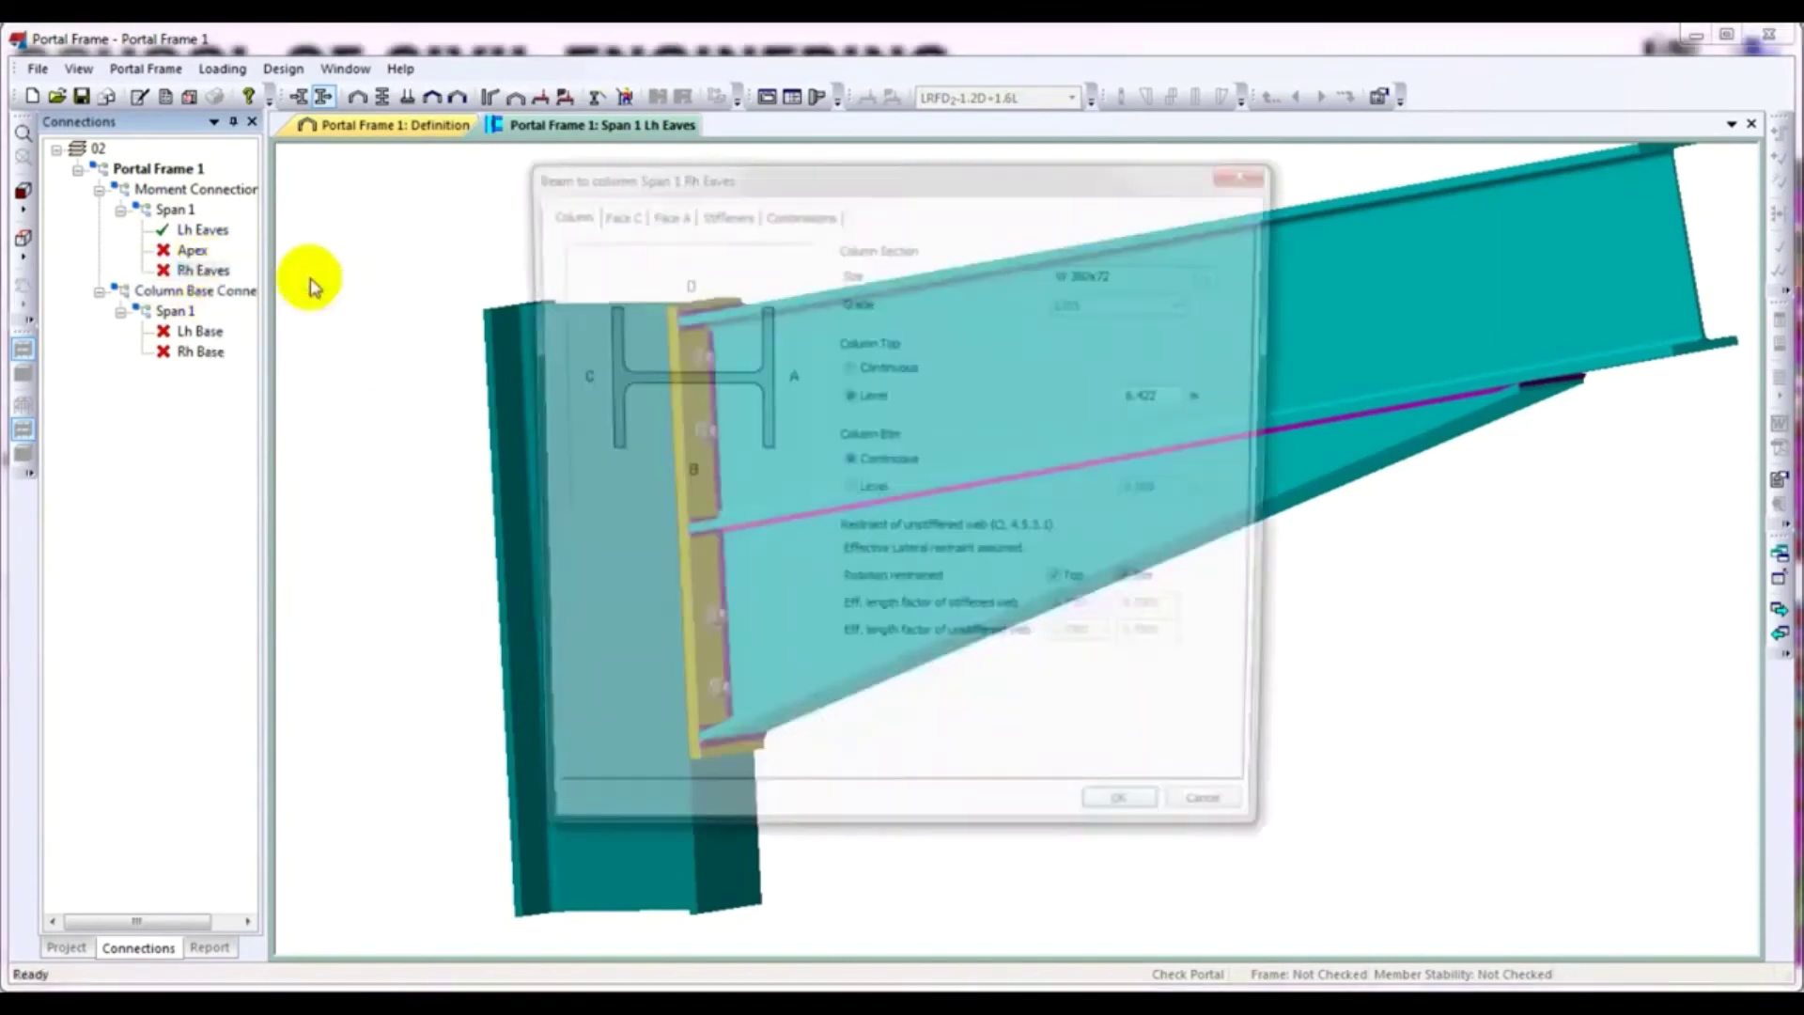
{"action": "left_click_drag", "start_coordinate": [950, 177], "coordinate": [943, 185]}
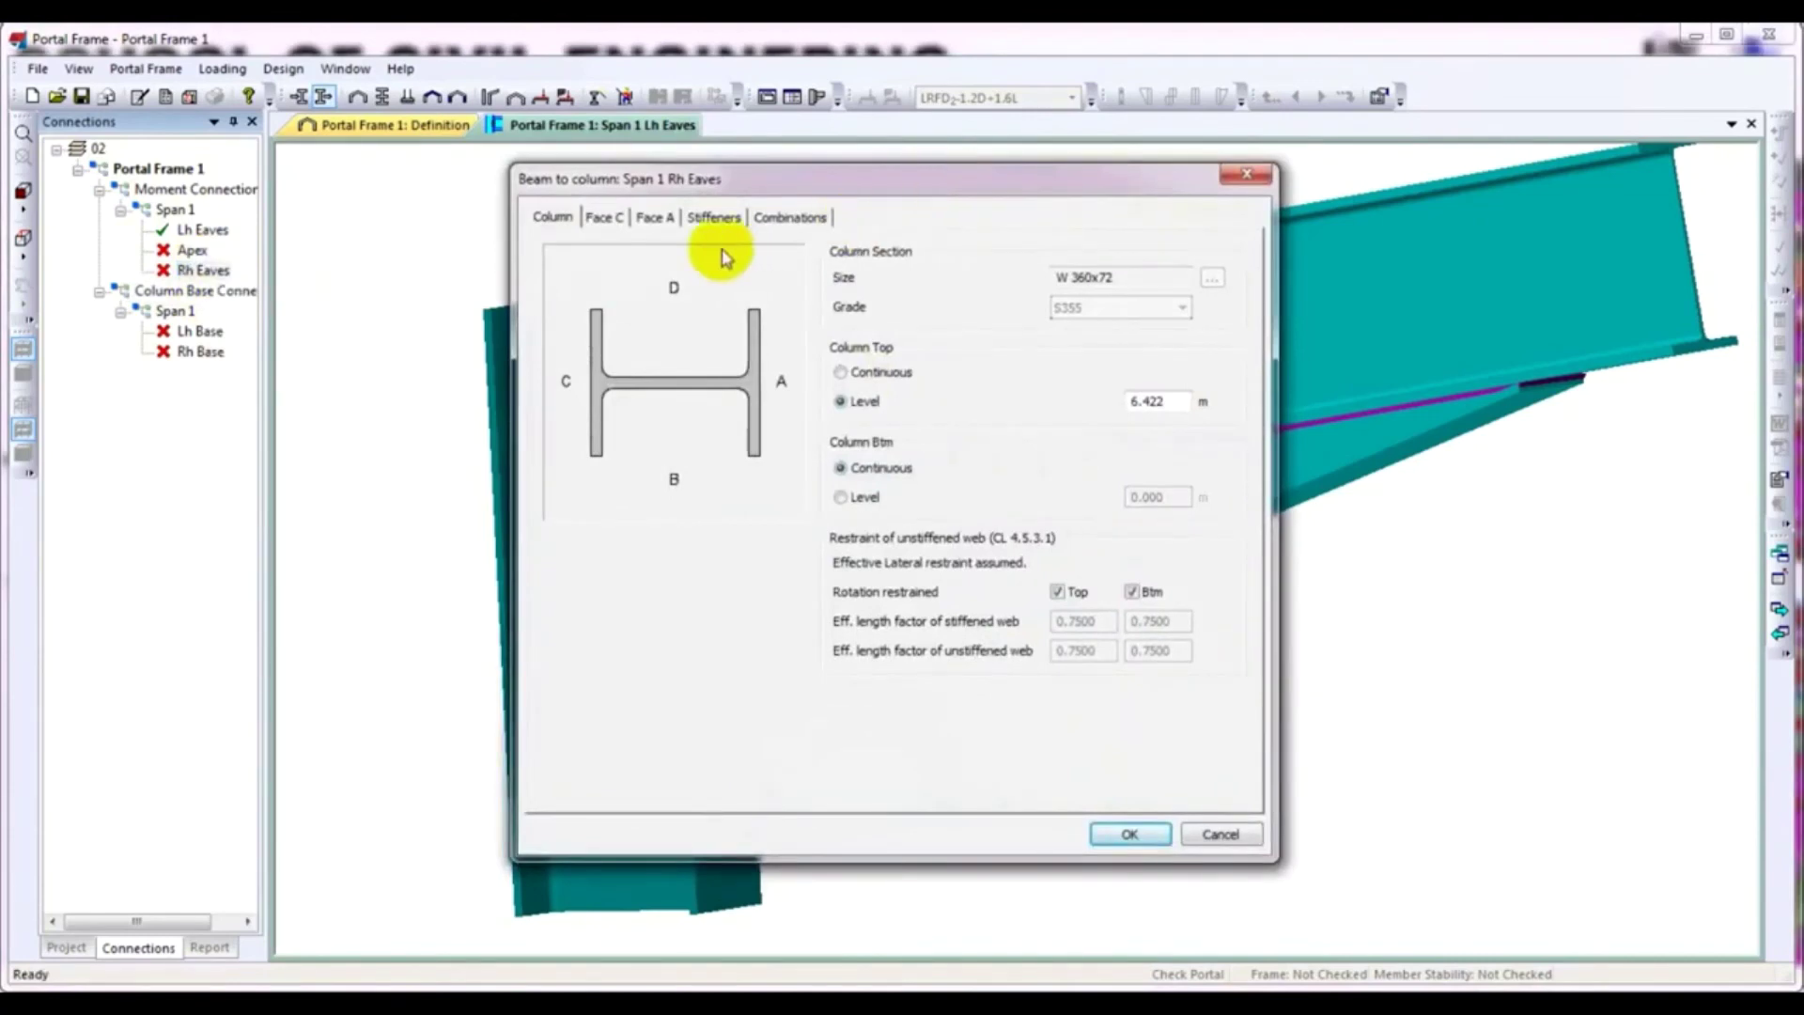
{"action": "mouse_move", "coordinate": [748, 188]}
{"action": "left_mouse_down"}
{"action": "mouse_move", "coordinate": [771, 620]}
{"action": "mouse_move", "coordinate": [751, 181]}
{"action": "left_mouse_up"}
{"action": "left_click", "coordinate": [685, 209]}
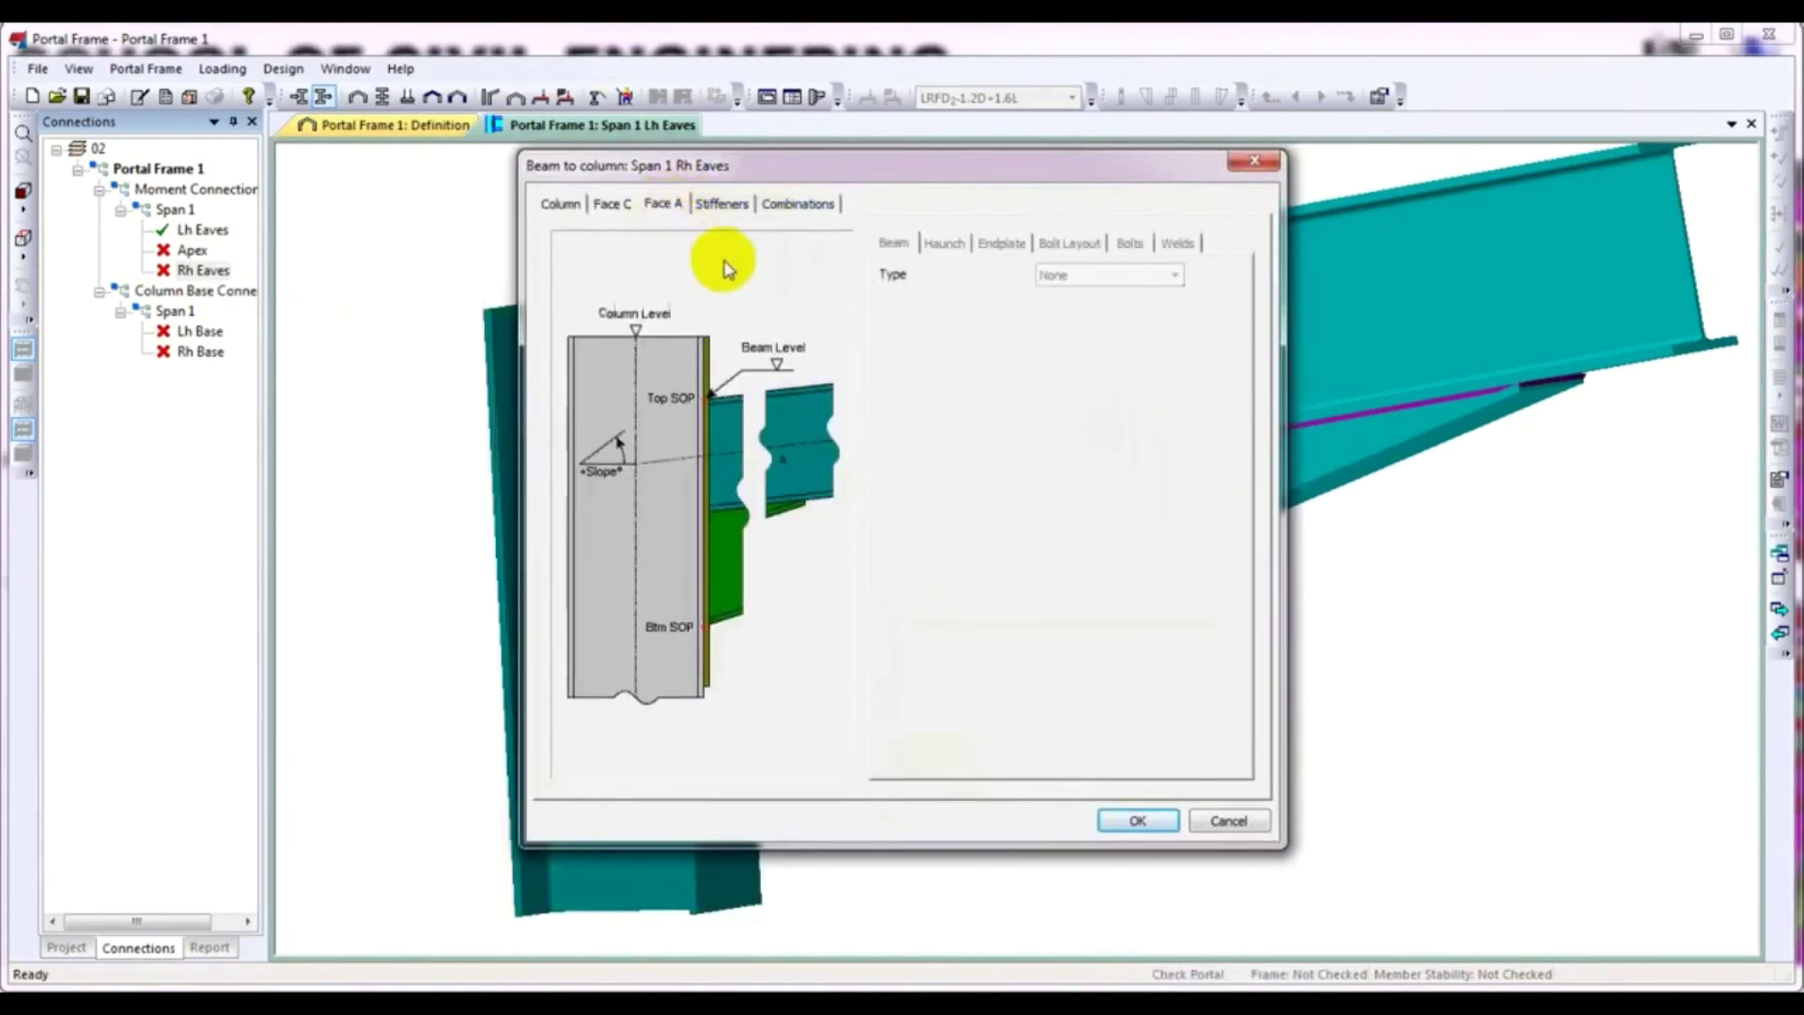
{"action": "left_click", "coordinate": [612, 206]}
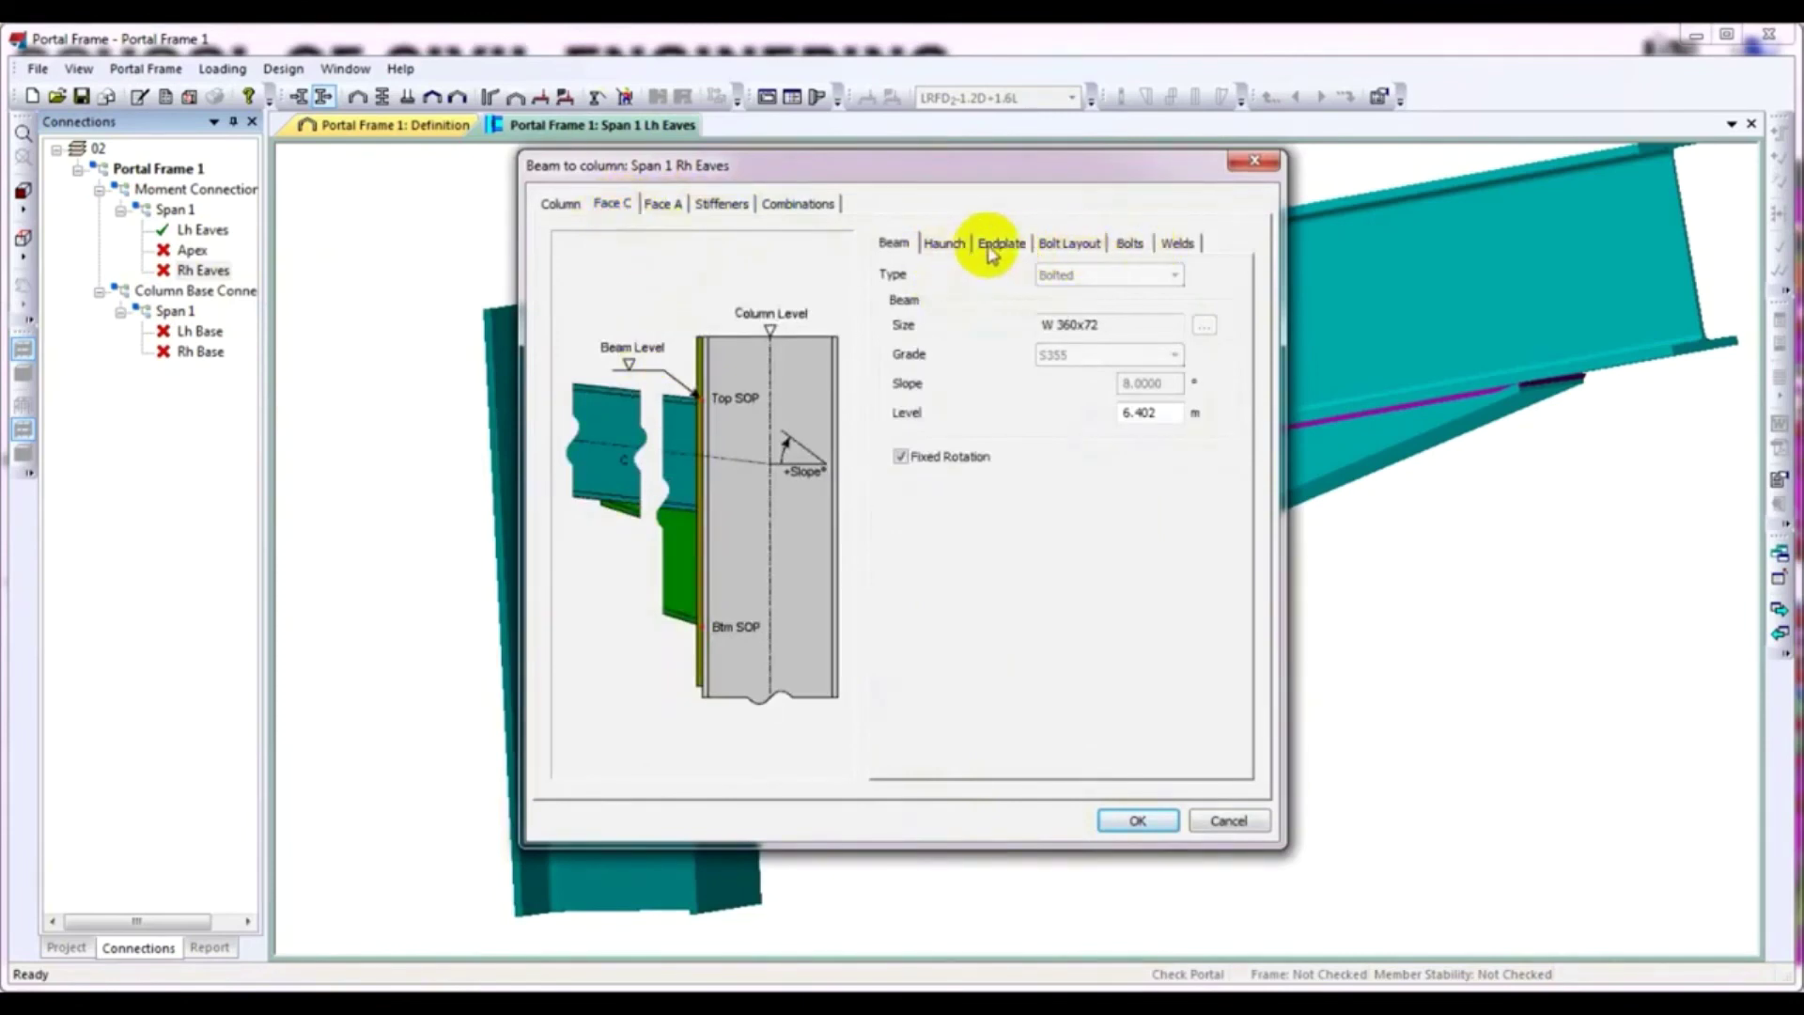
{"action": "left_click", "coordinate": [943, 242]}
{"action": "left_click", "coordinate": [988, 246]}
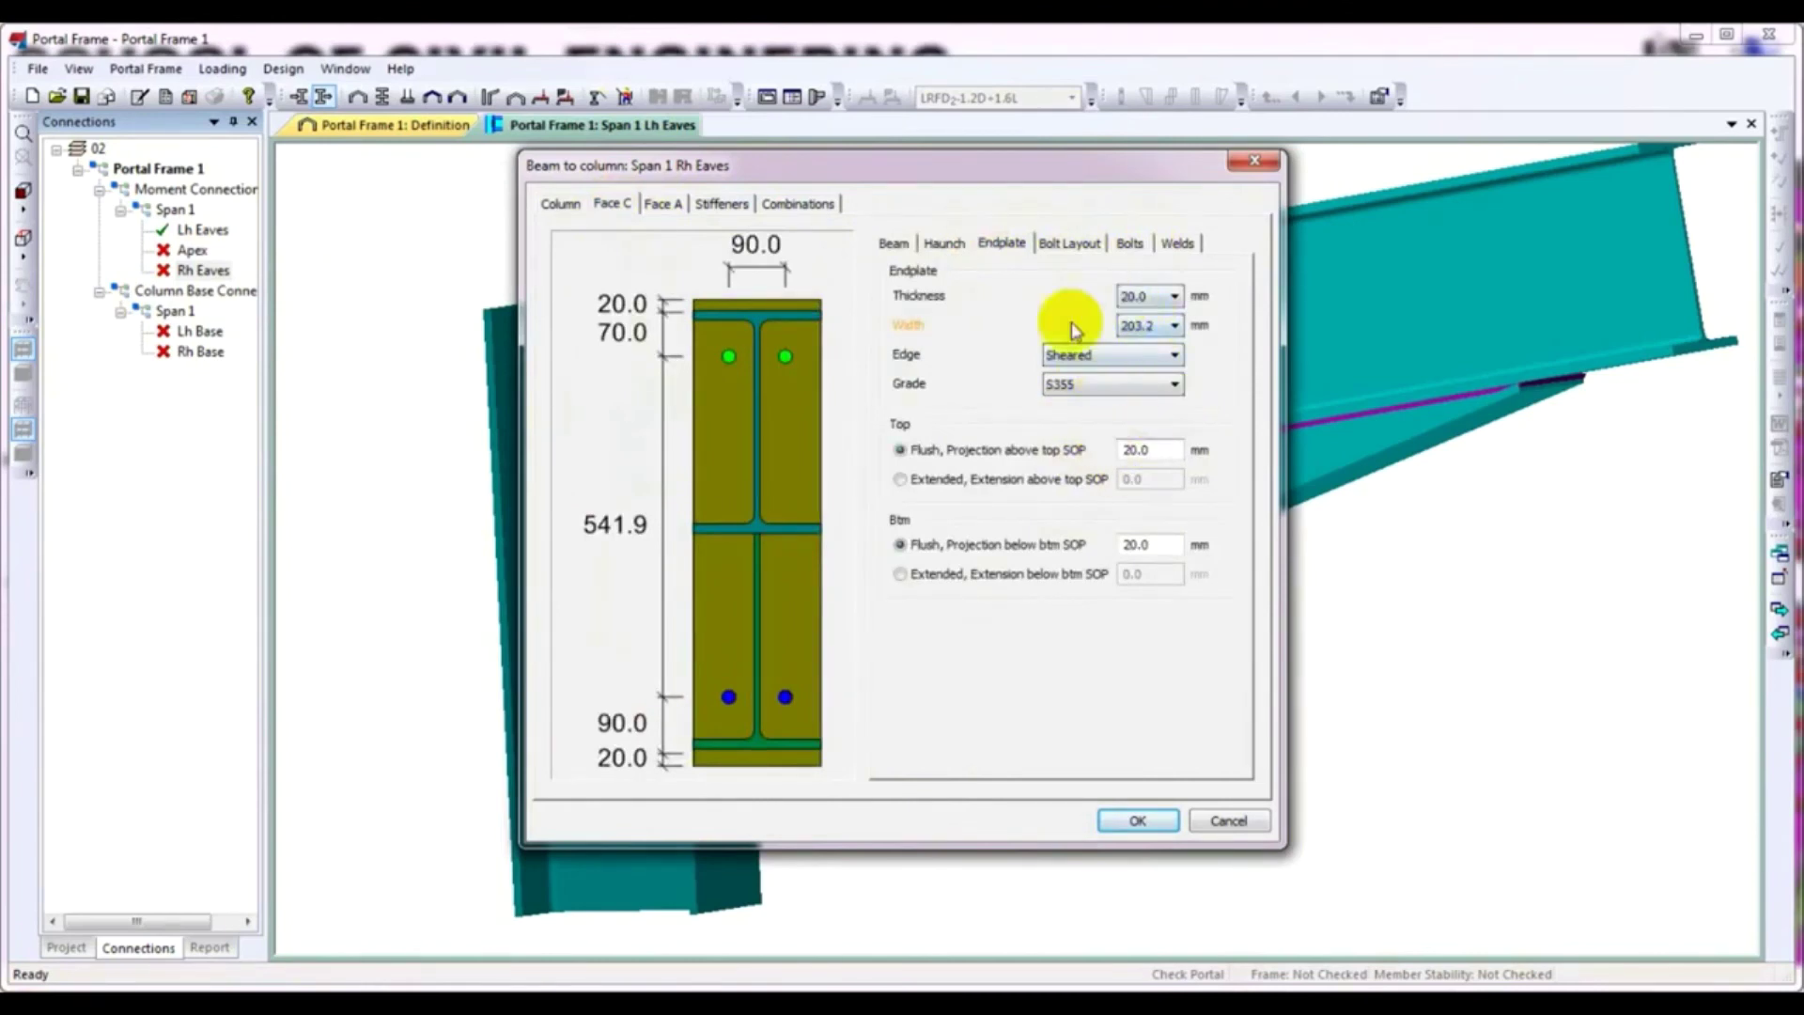
Set the Face C top zone bolt layout to 2 rows with a 120 mm pitch
{"action": "left_click", "coordinate": [1071, 246]}
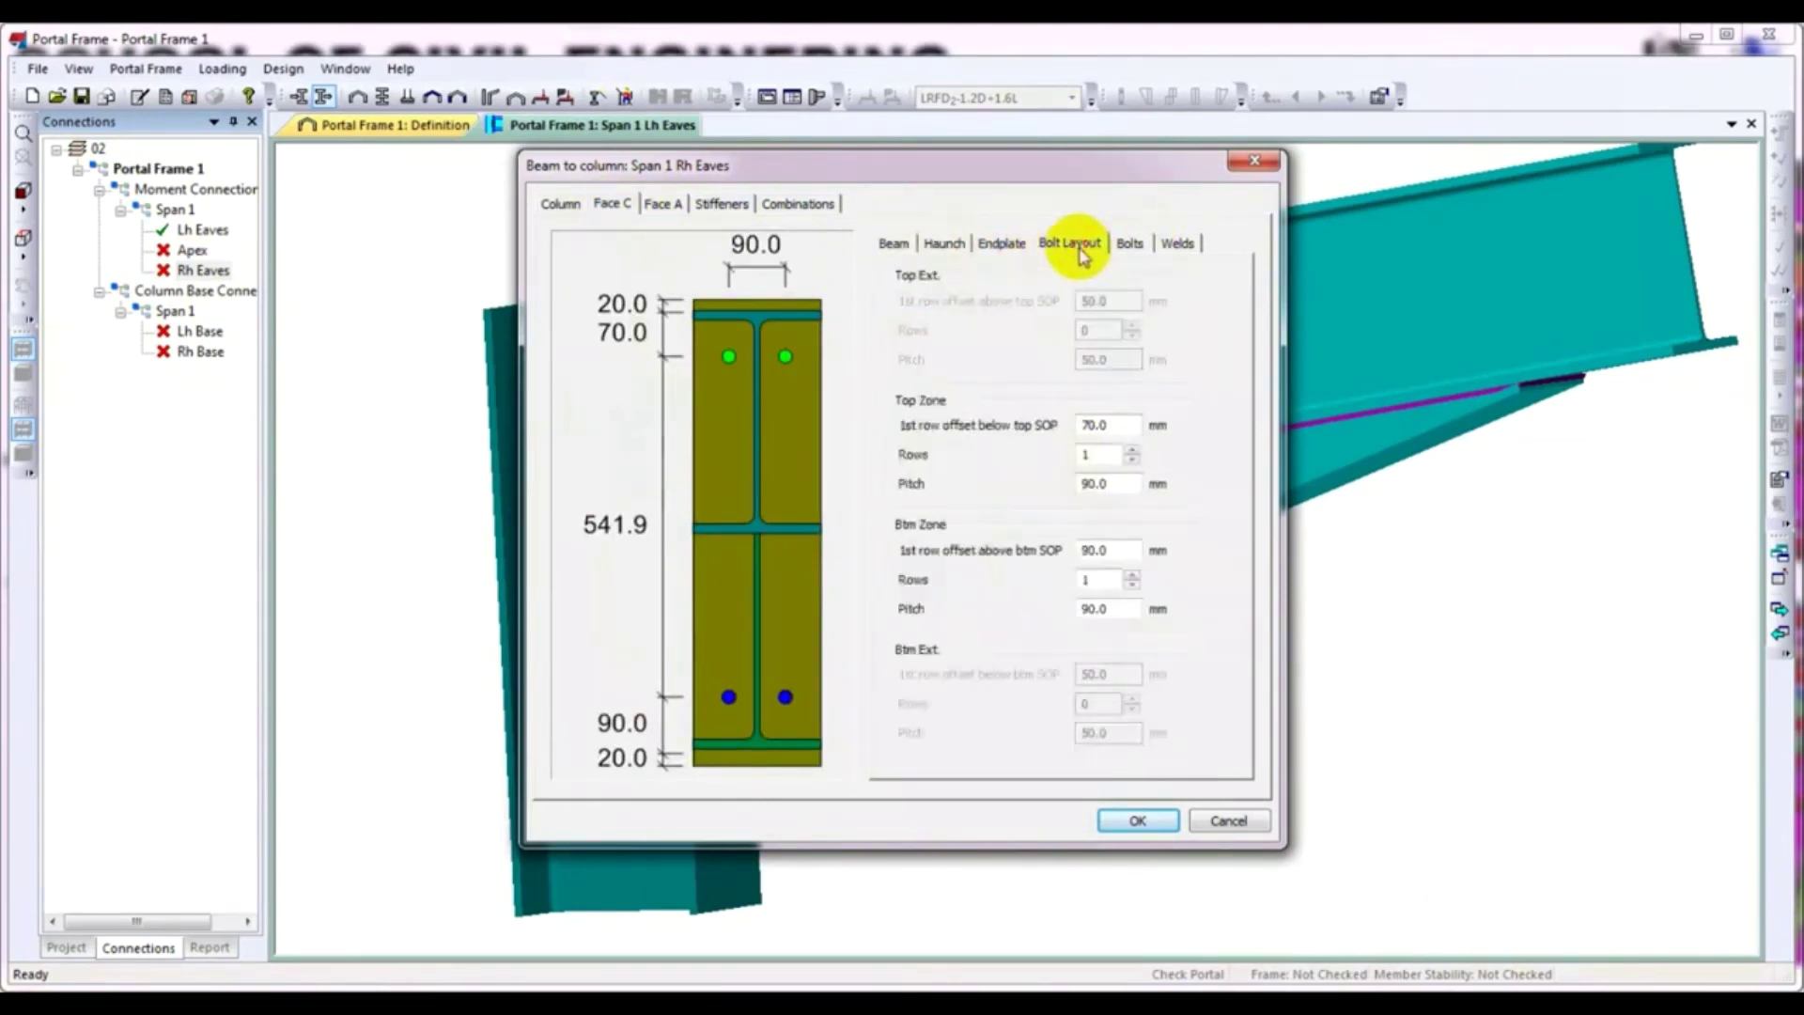
{"action": "left_click", "coordinate": [1132, 450]}
{"action": "double_click", "coordinate": [1104, 483]}
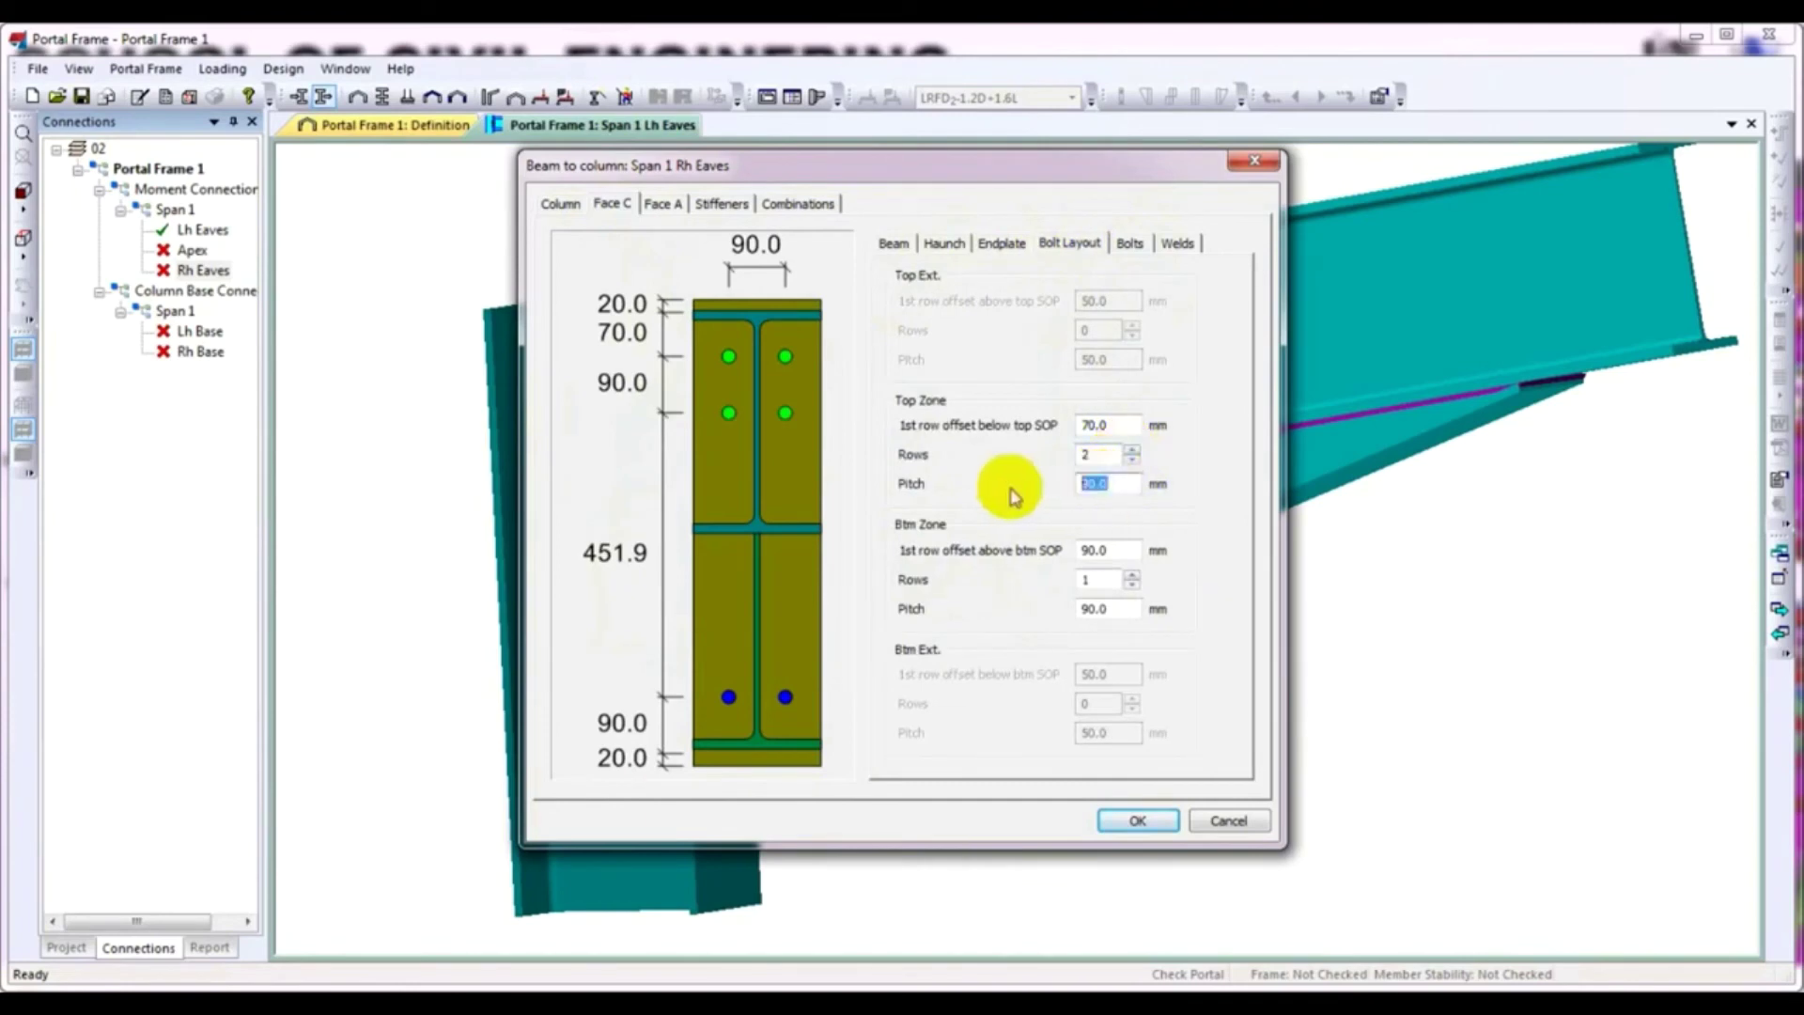
{"action": "type", "text": "120"}
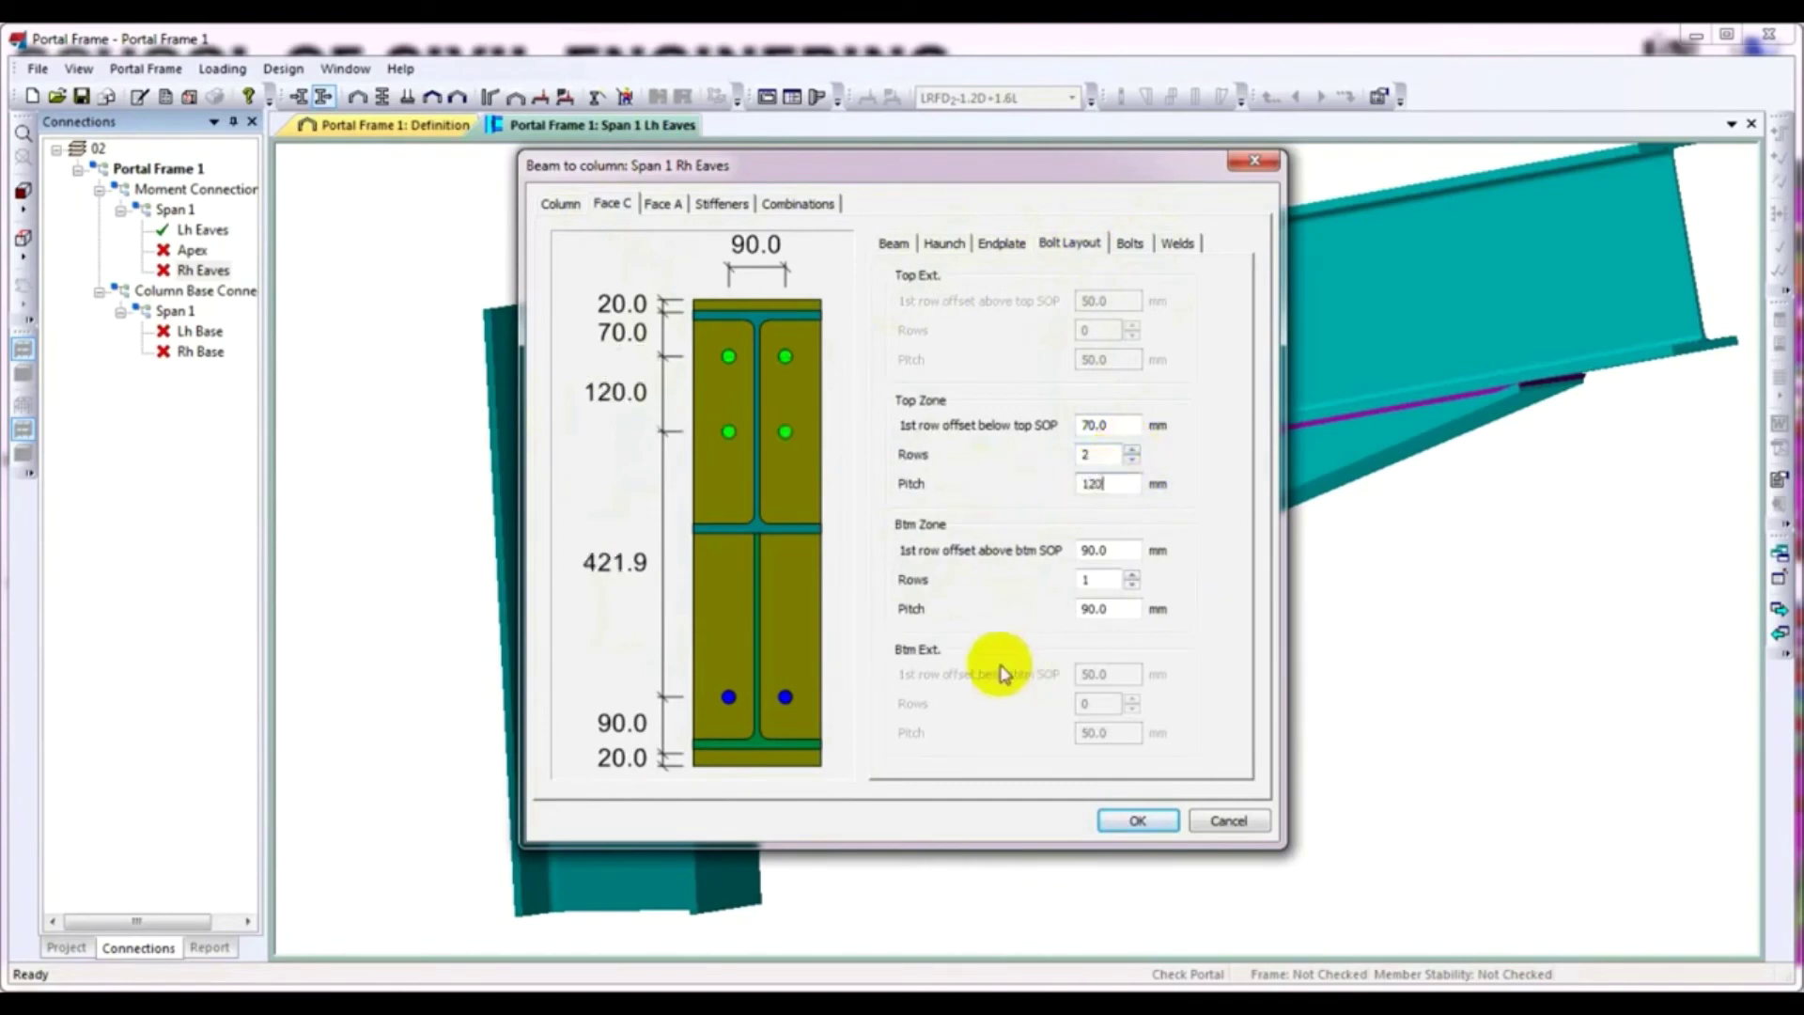
Set the Face C bottom zone bolt layout to 2 rows with a 120 mm pitch
{"action": "left_click", "coordinate": [1133, 575]}
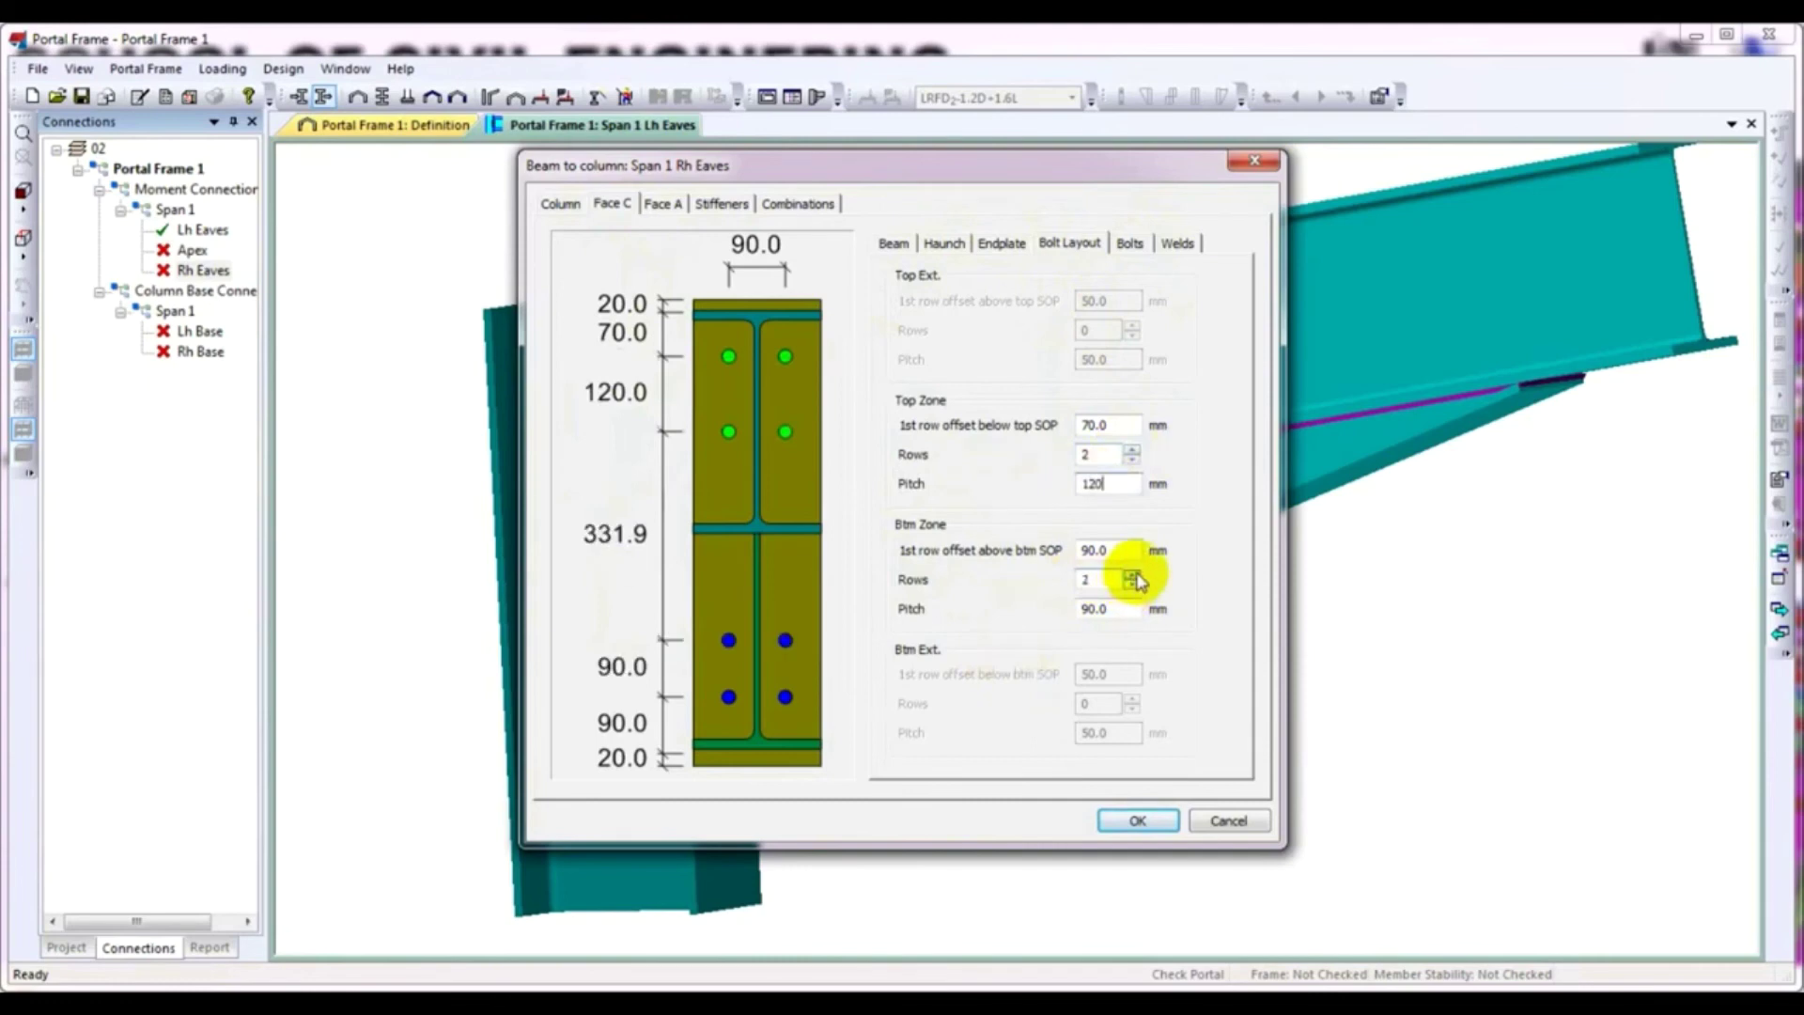
{"action": "double_click", "coordinate": [1097, 608]}
{"action": "type", "text": "112"}
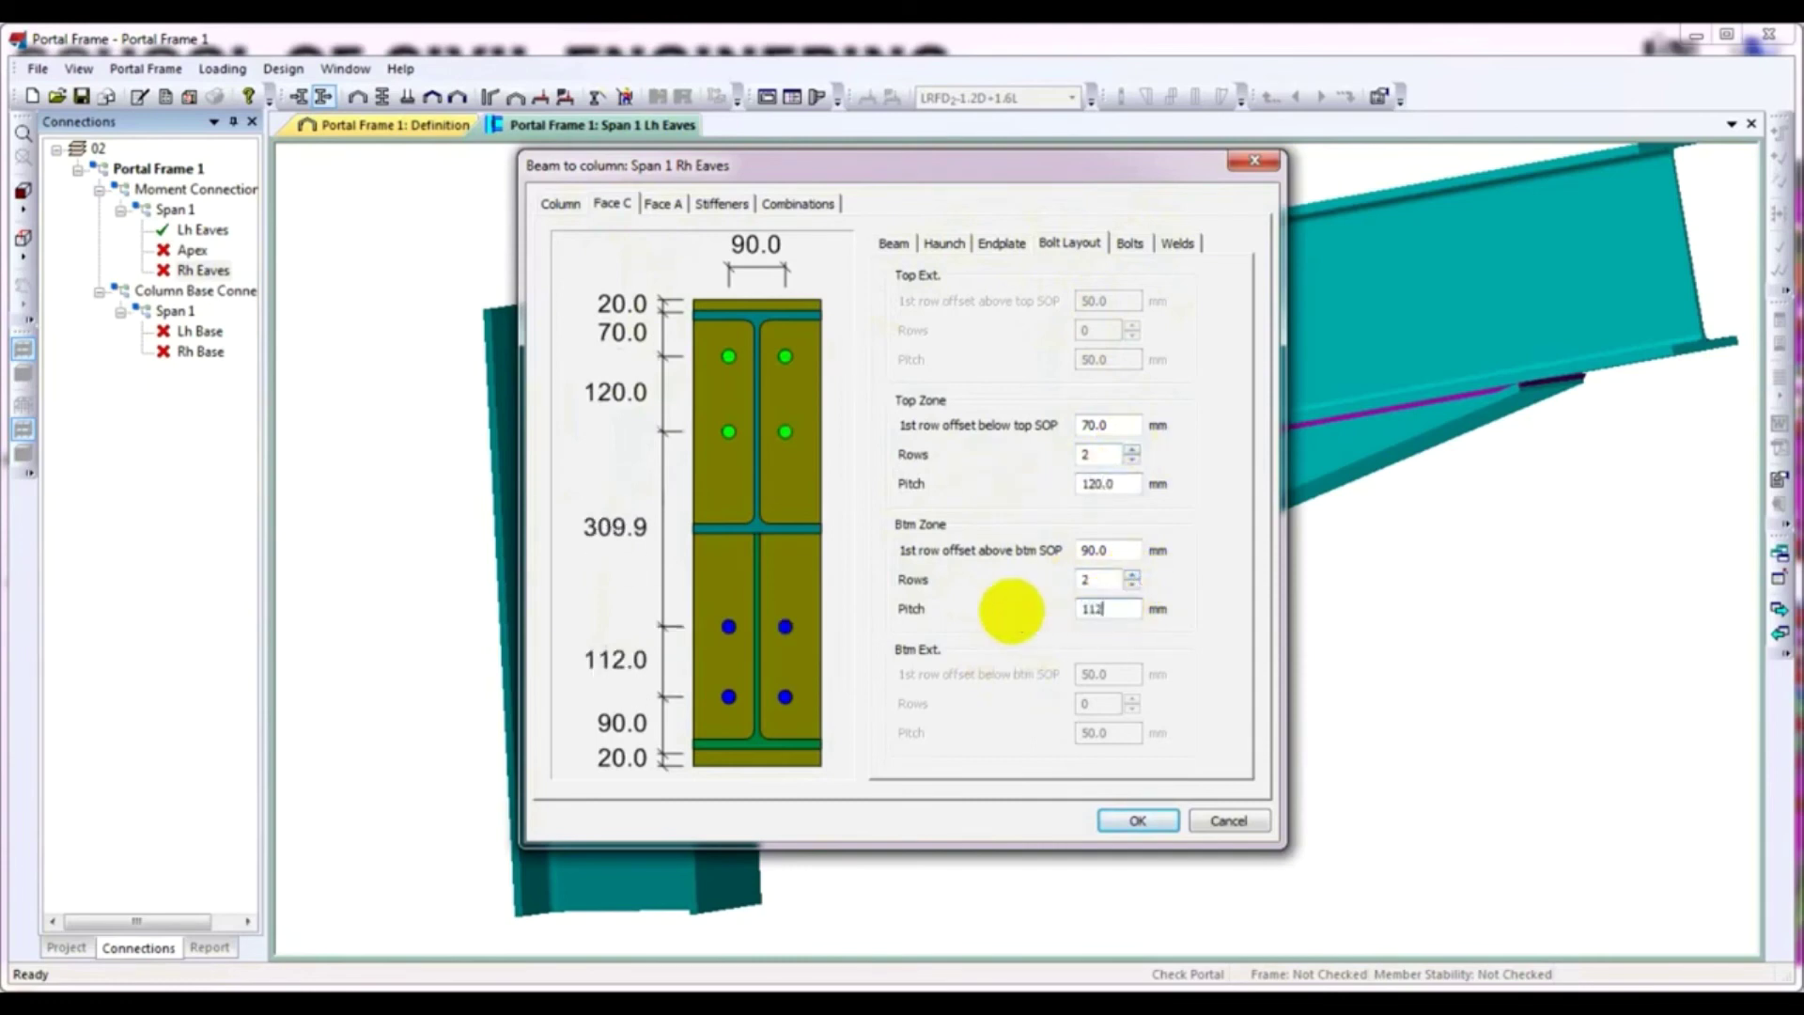
{"action": "type", "text": "0"}
{"action": "left_click", "coordinate": [897, 738]}
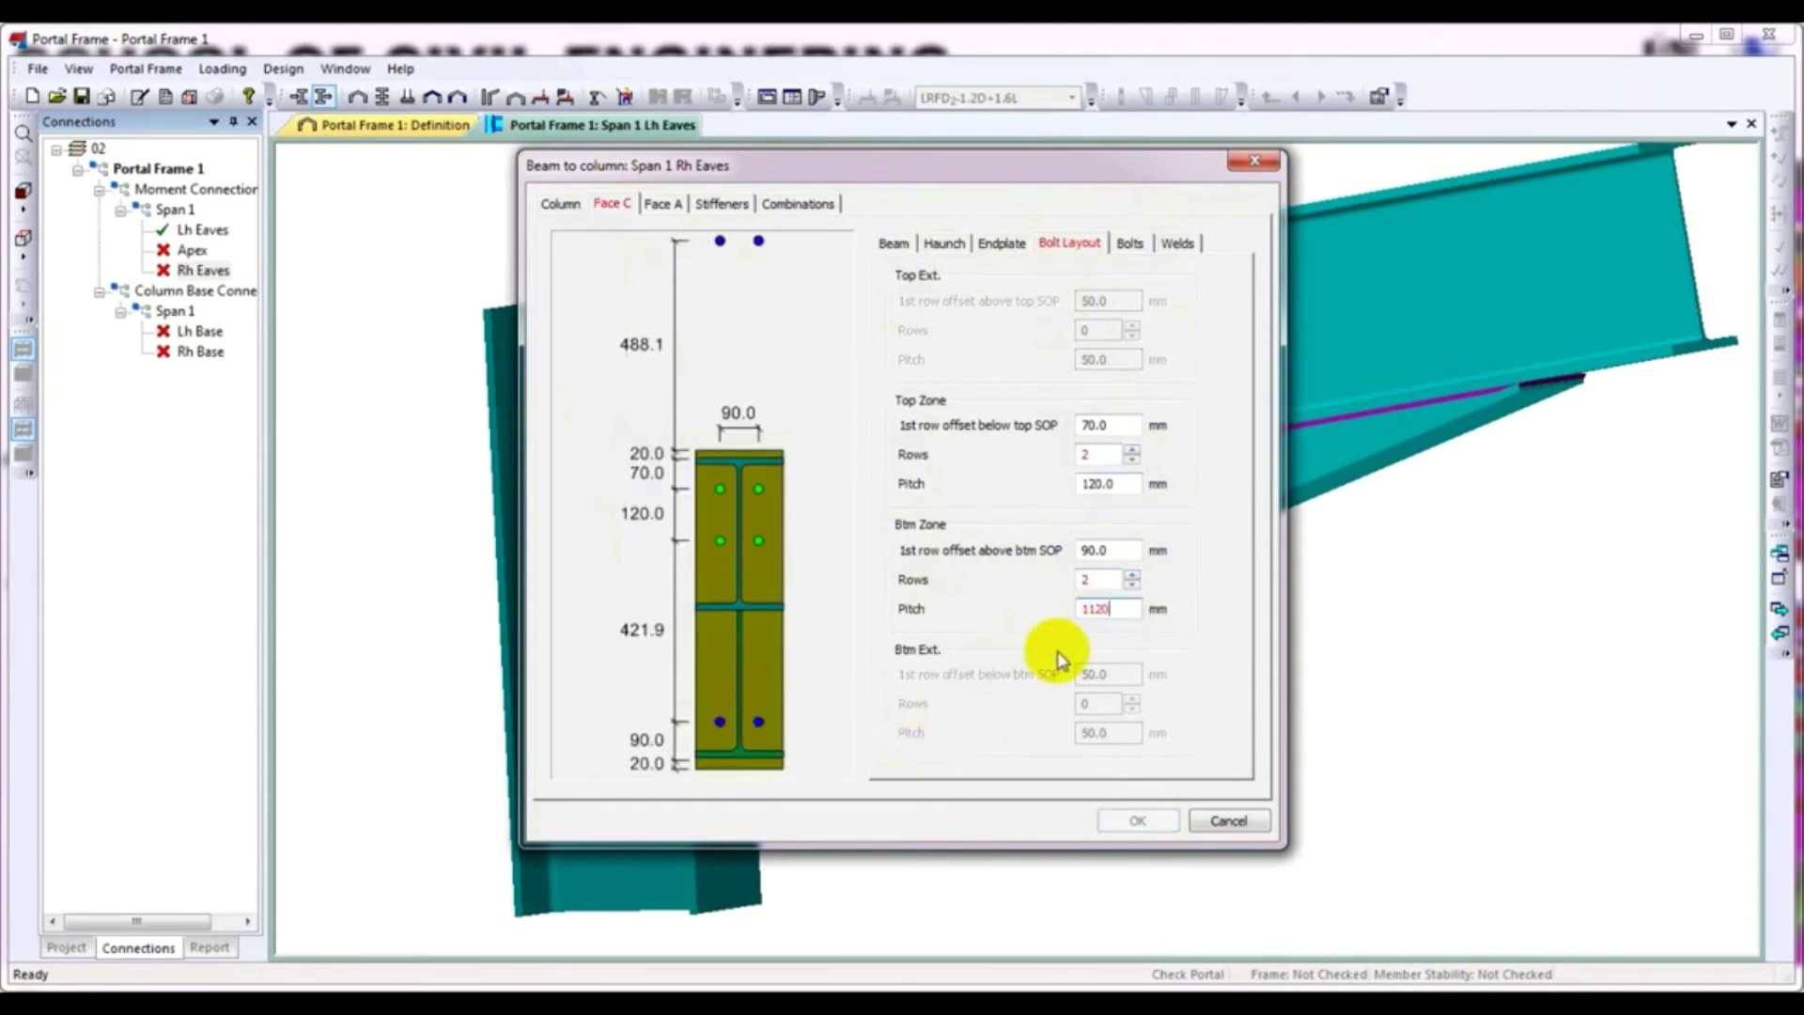
{"action": "key", "text": "BackSpace"}
{"action": "key", "text": "BackSpace"}
{"action": "key", "text": "BackSpace"}
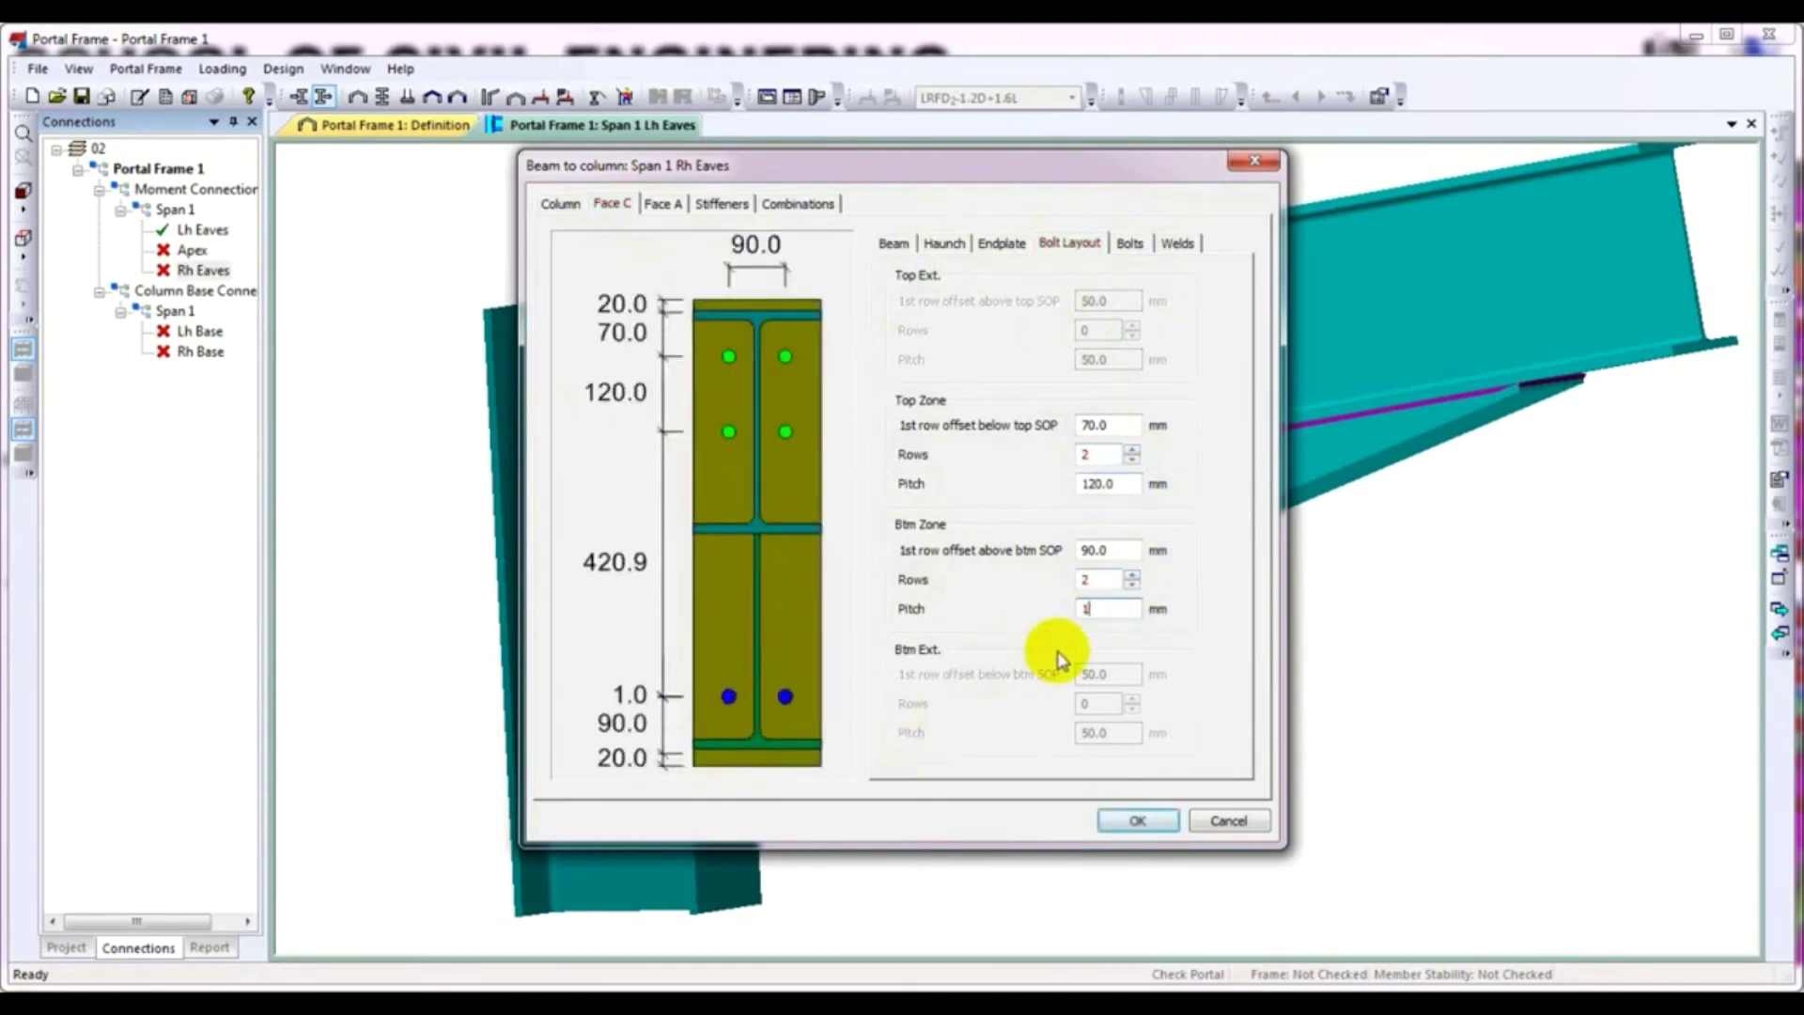
{"action": "type", "text": "20"}
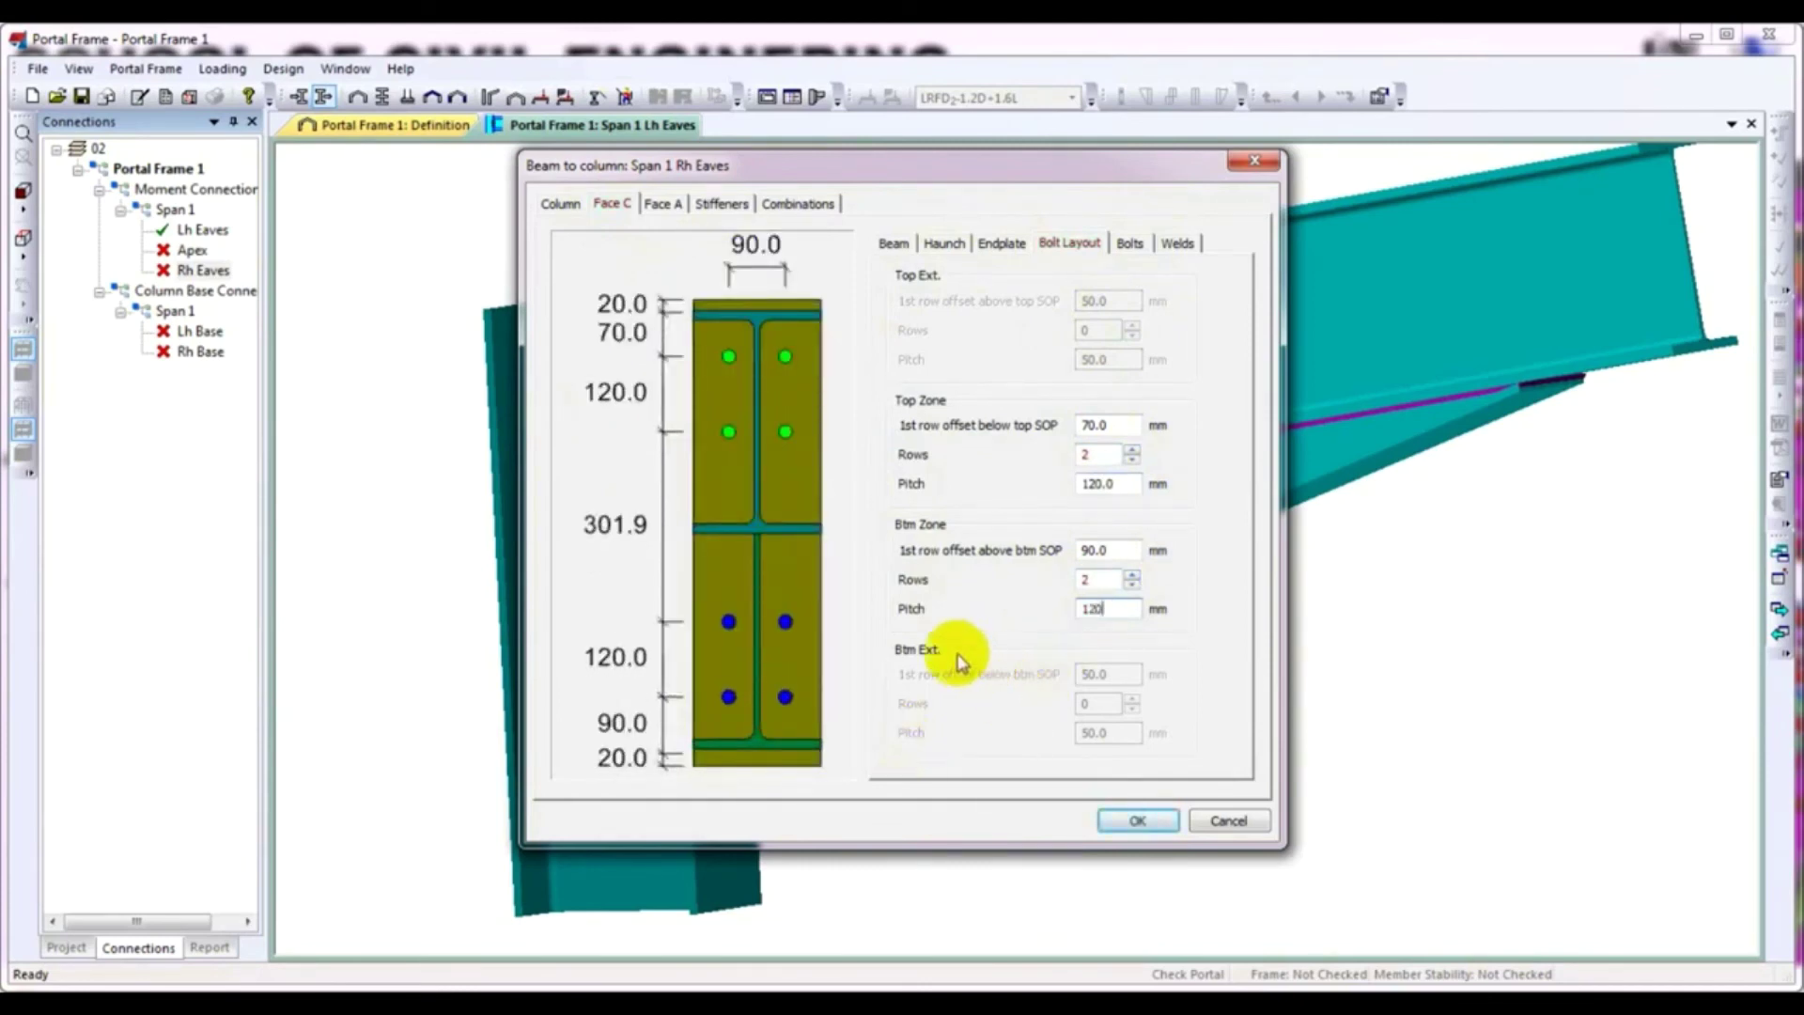
Review the Face C bolt data and set the bottom flange fillet weld's leg length to 10 mm
{"action": "left_click", "coordinate": [1126, 248]}
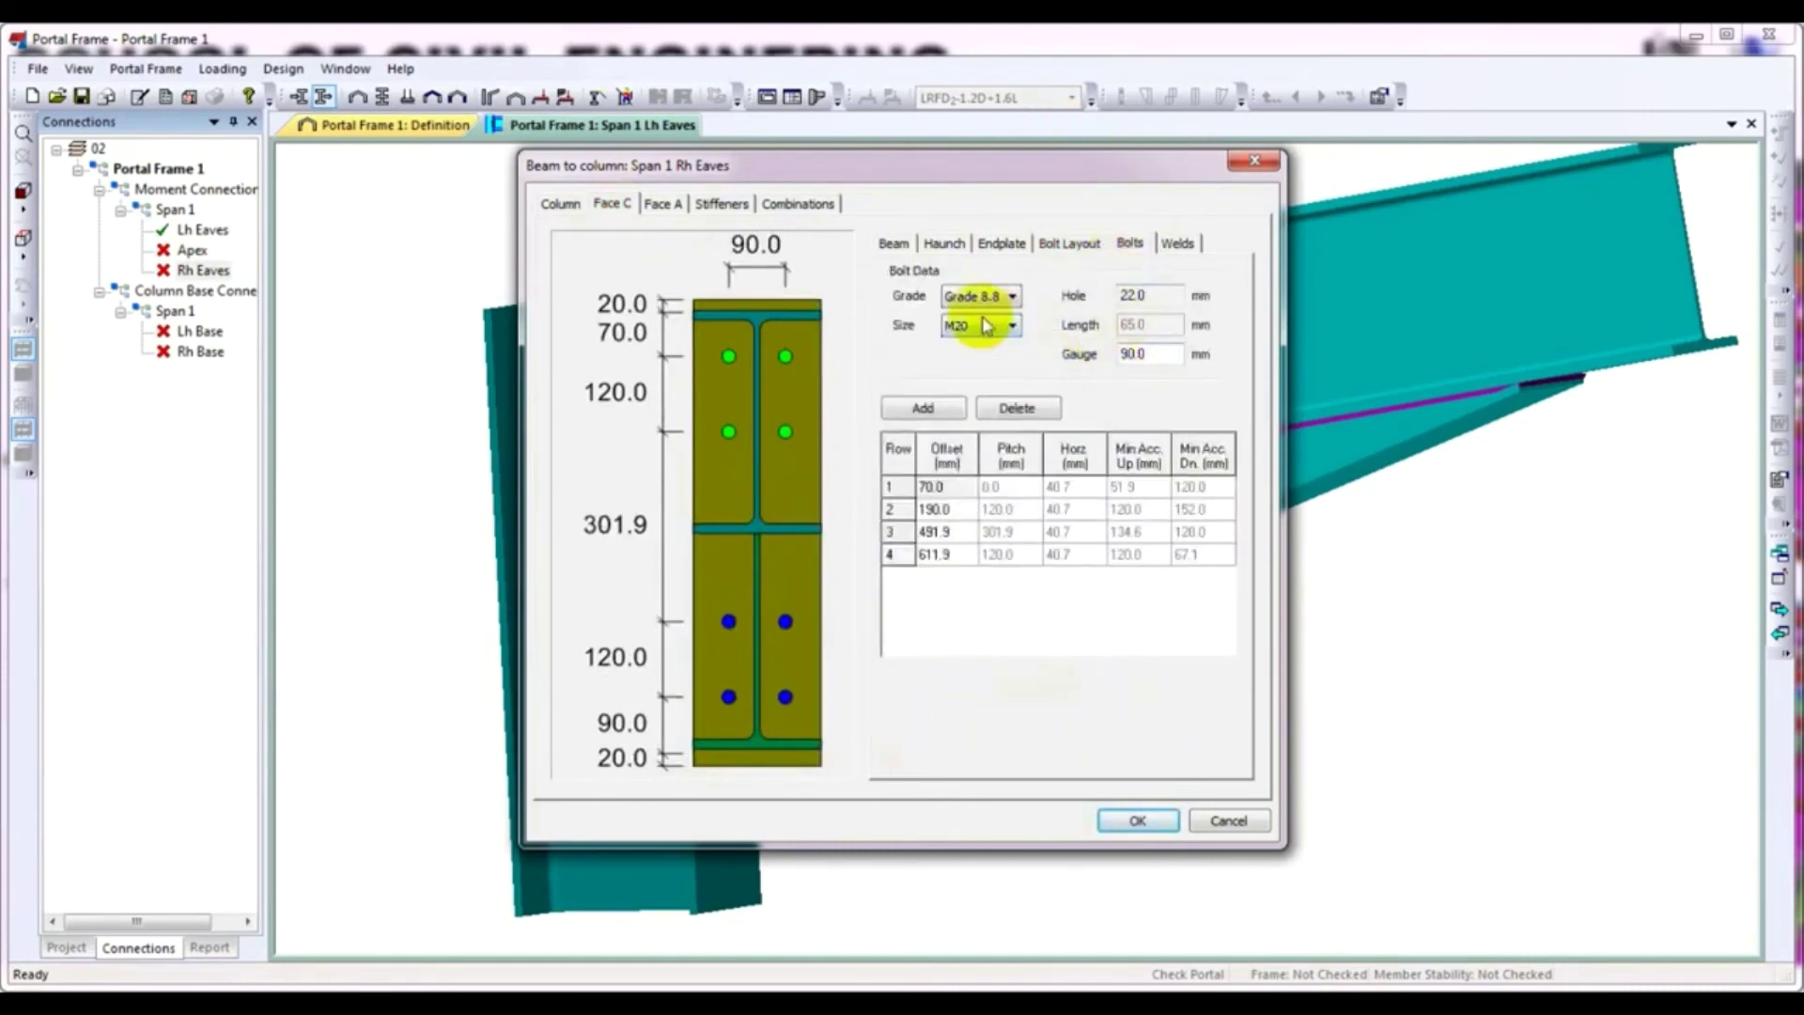
{"action": "left_click", "coordinate": [1177, 243]}
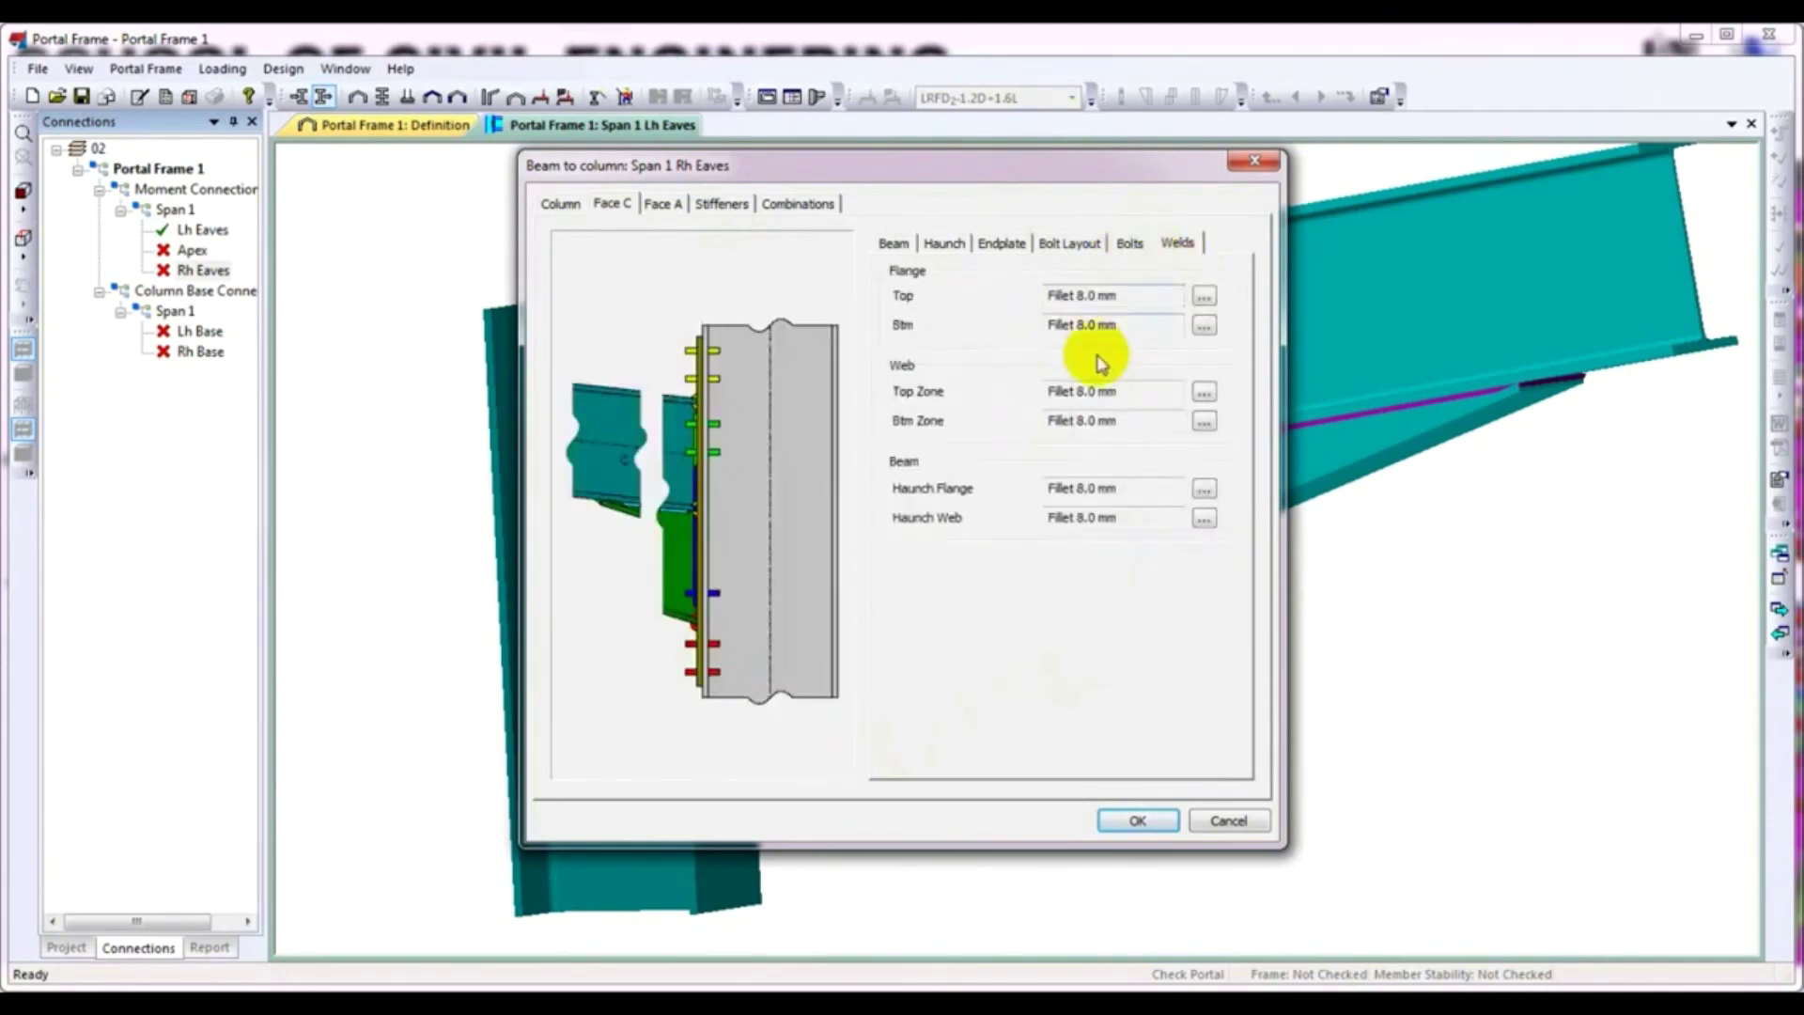
{"action": "left_click", "coordinate": [1203, 325]}
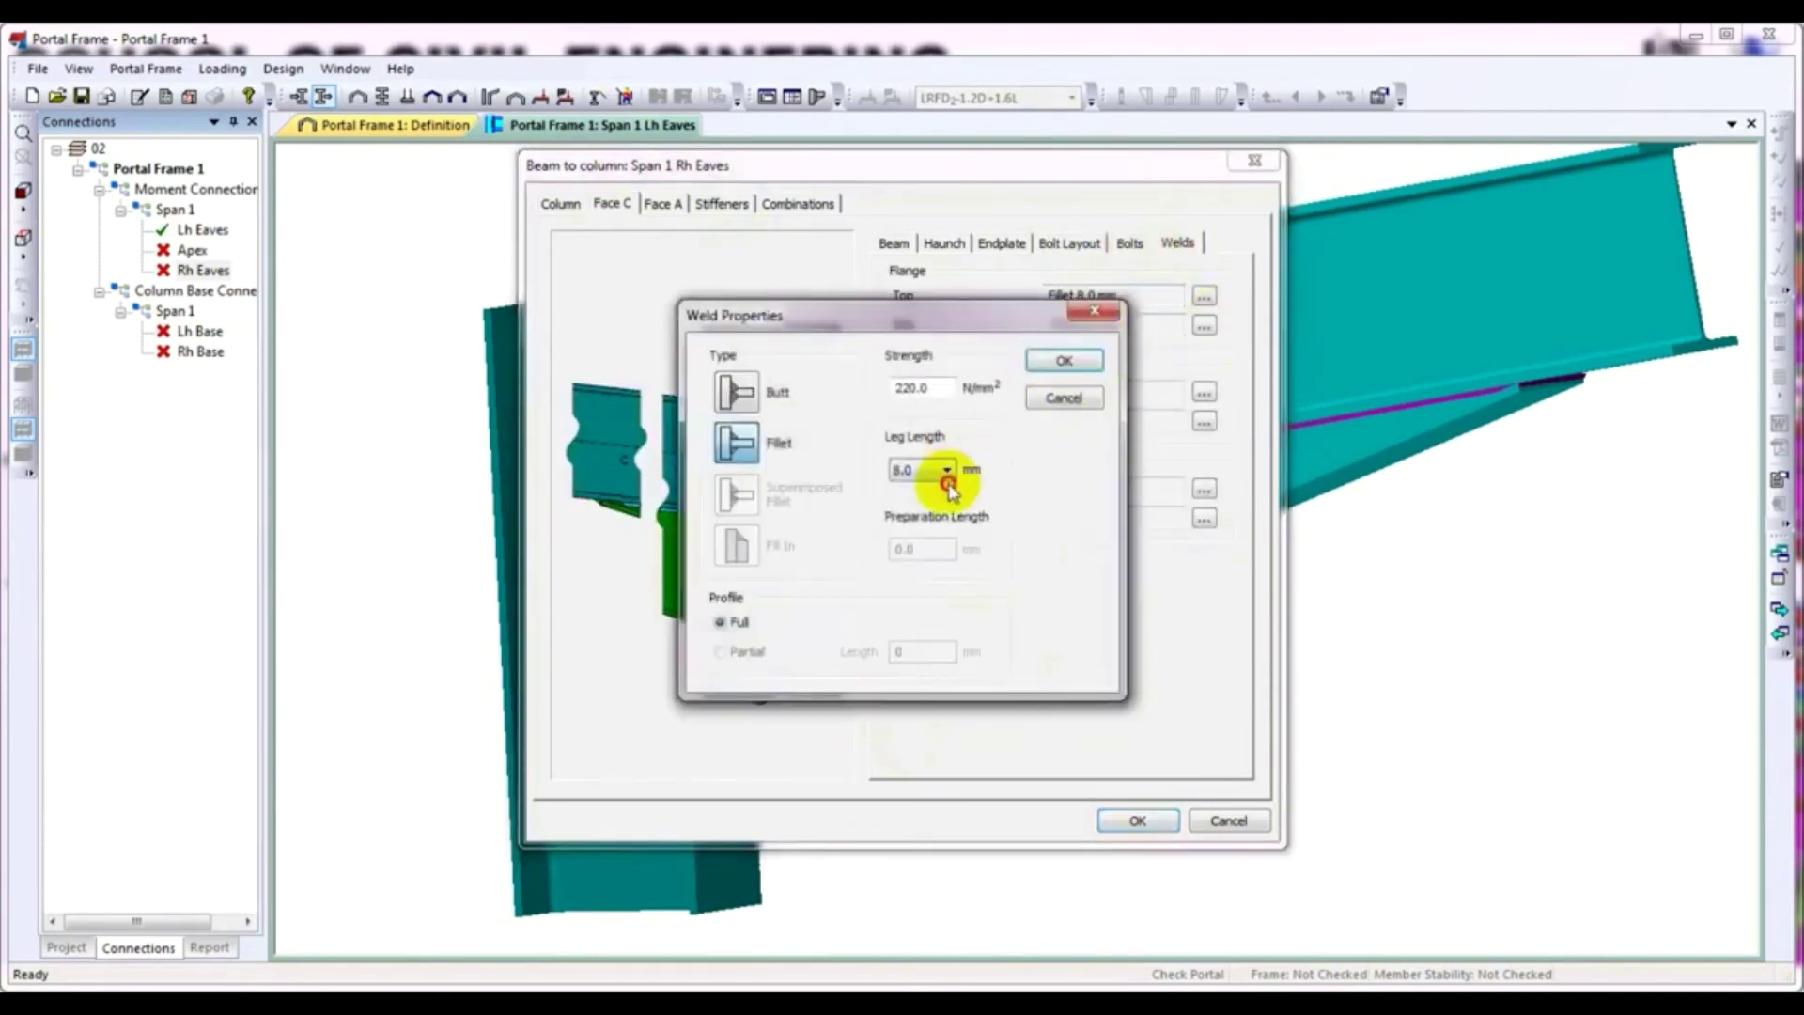
{"action": "left_click", "coordinate": [944, 477]}
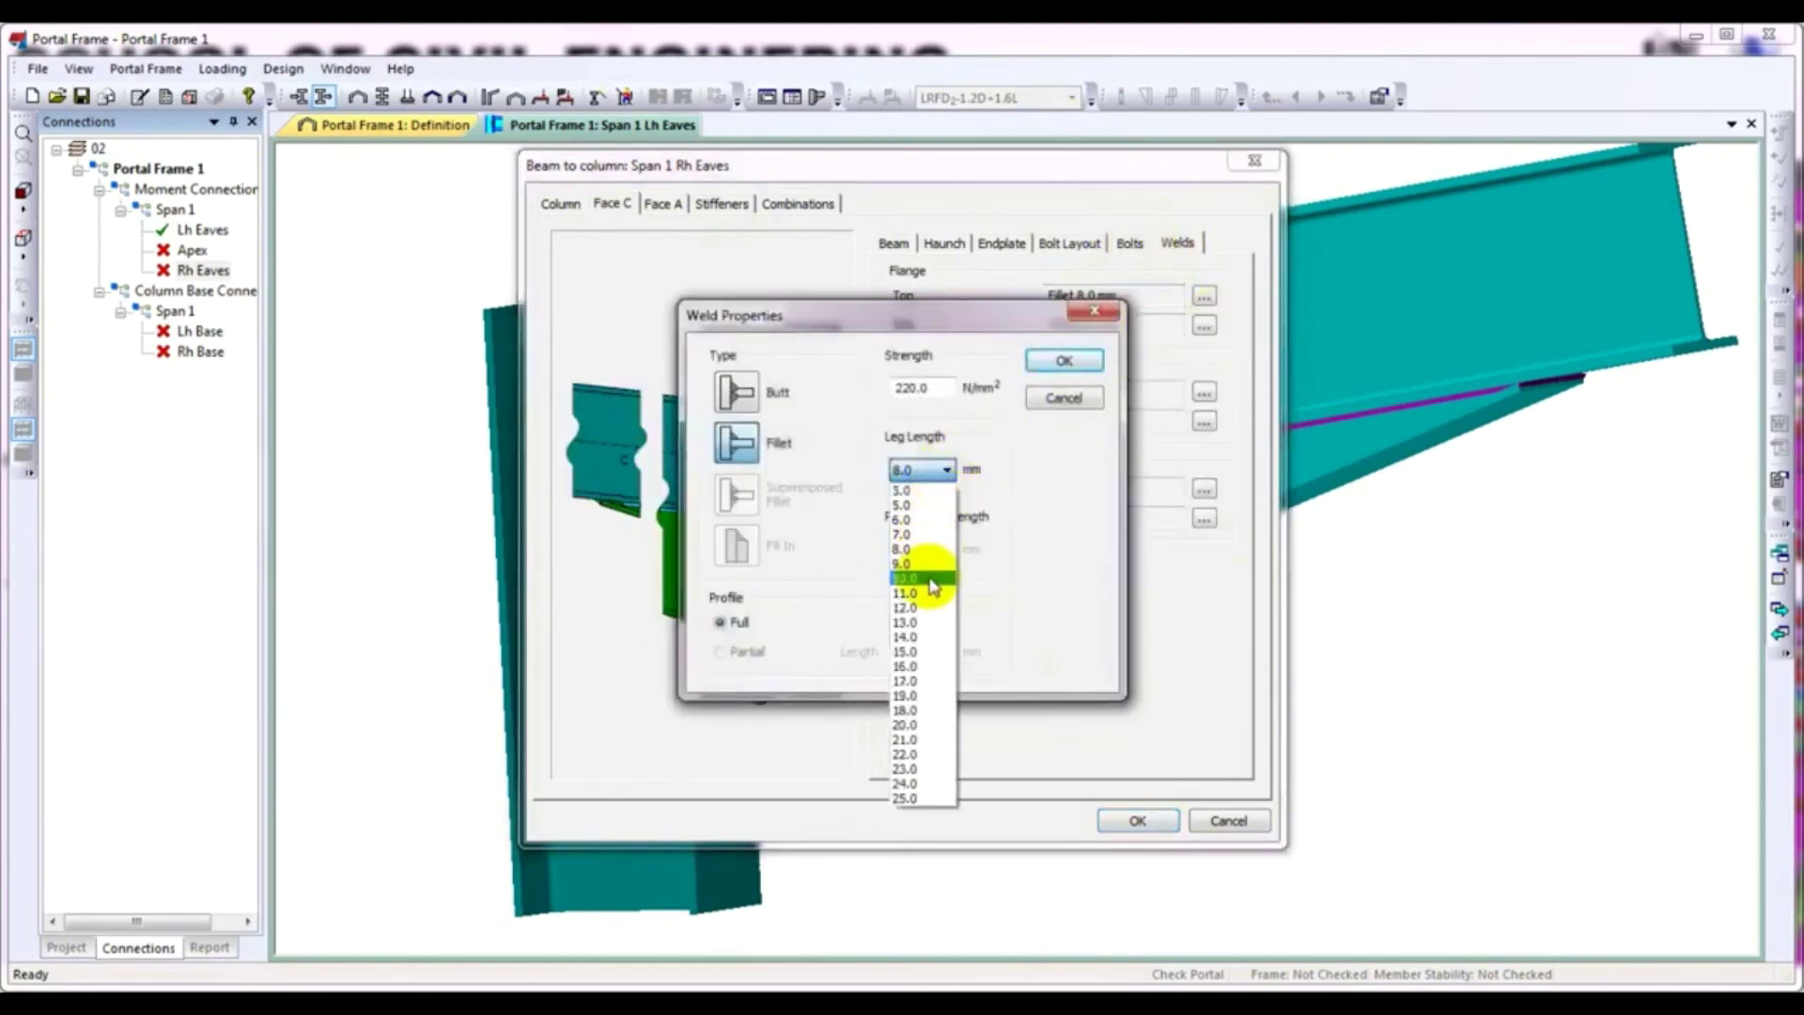
{"action": "left_click", "coordinate": [922, 568]}
{"action": "left_click", "coordinate": [1063, 361]}
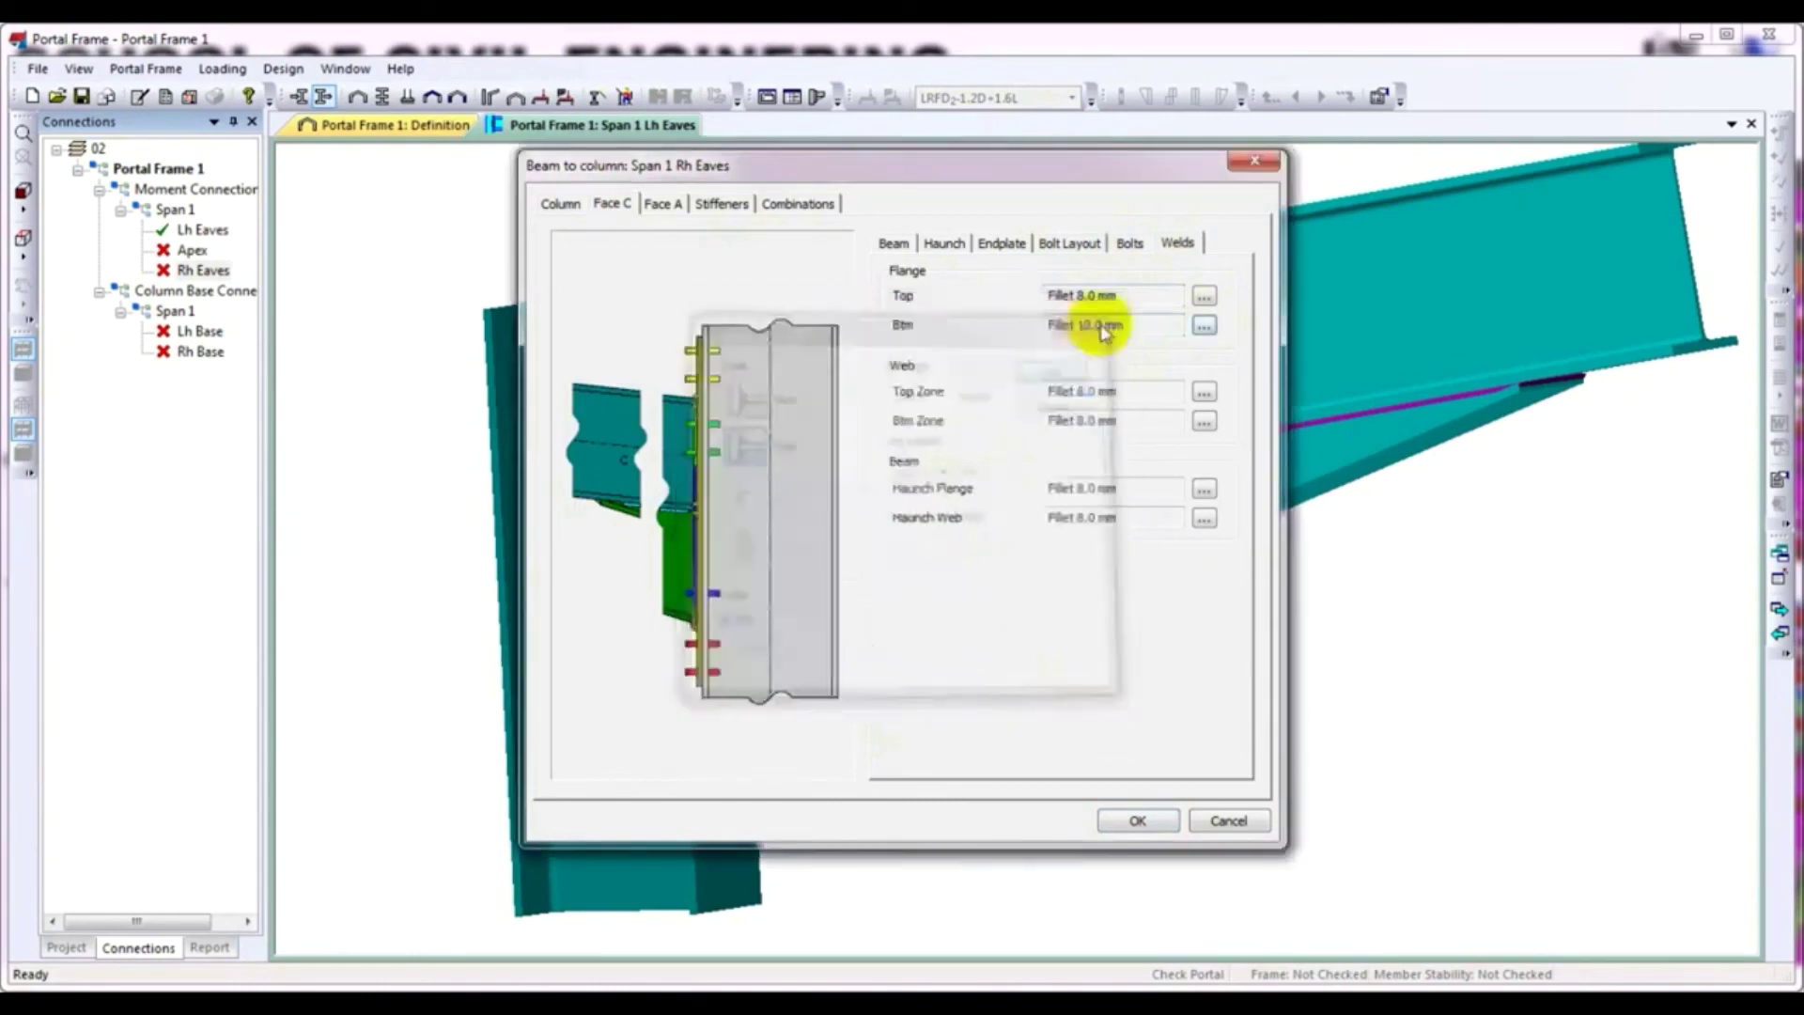
Set the Face C top flange fillet weld's leg length to 10 mm and accept the right-hand eaves connection settings
{"action": "left_click", "coordinate": [1202, 299]}
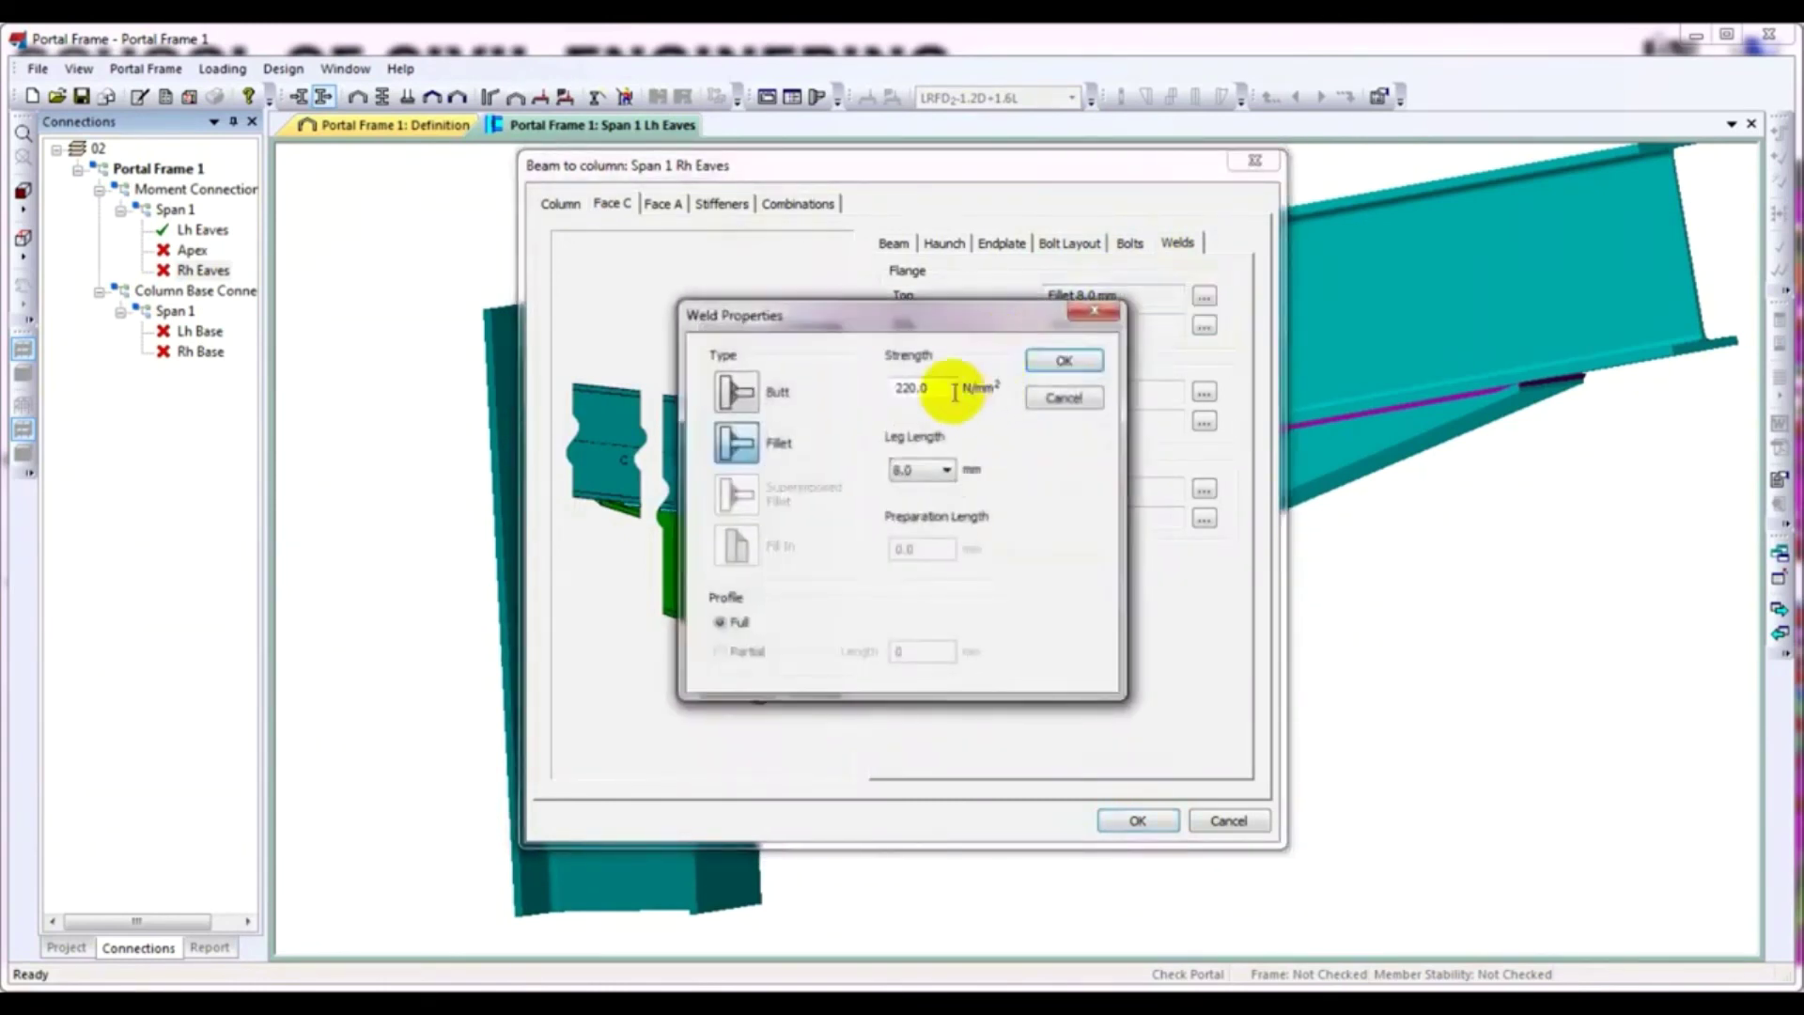
{"action": "left_click", "coordinate": [946, 472]}
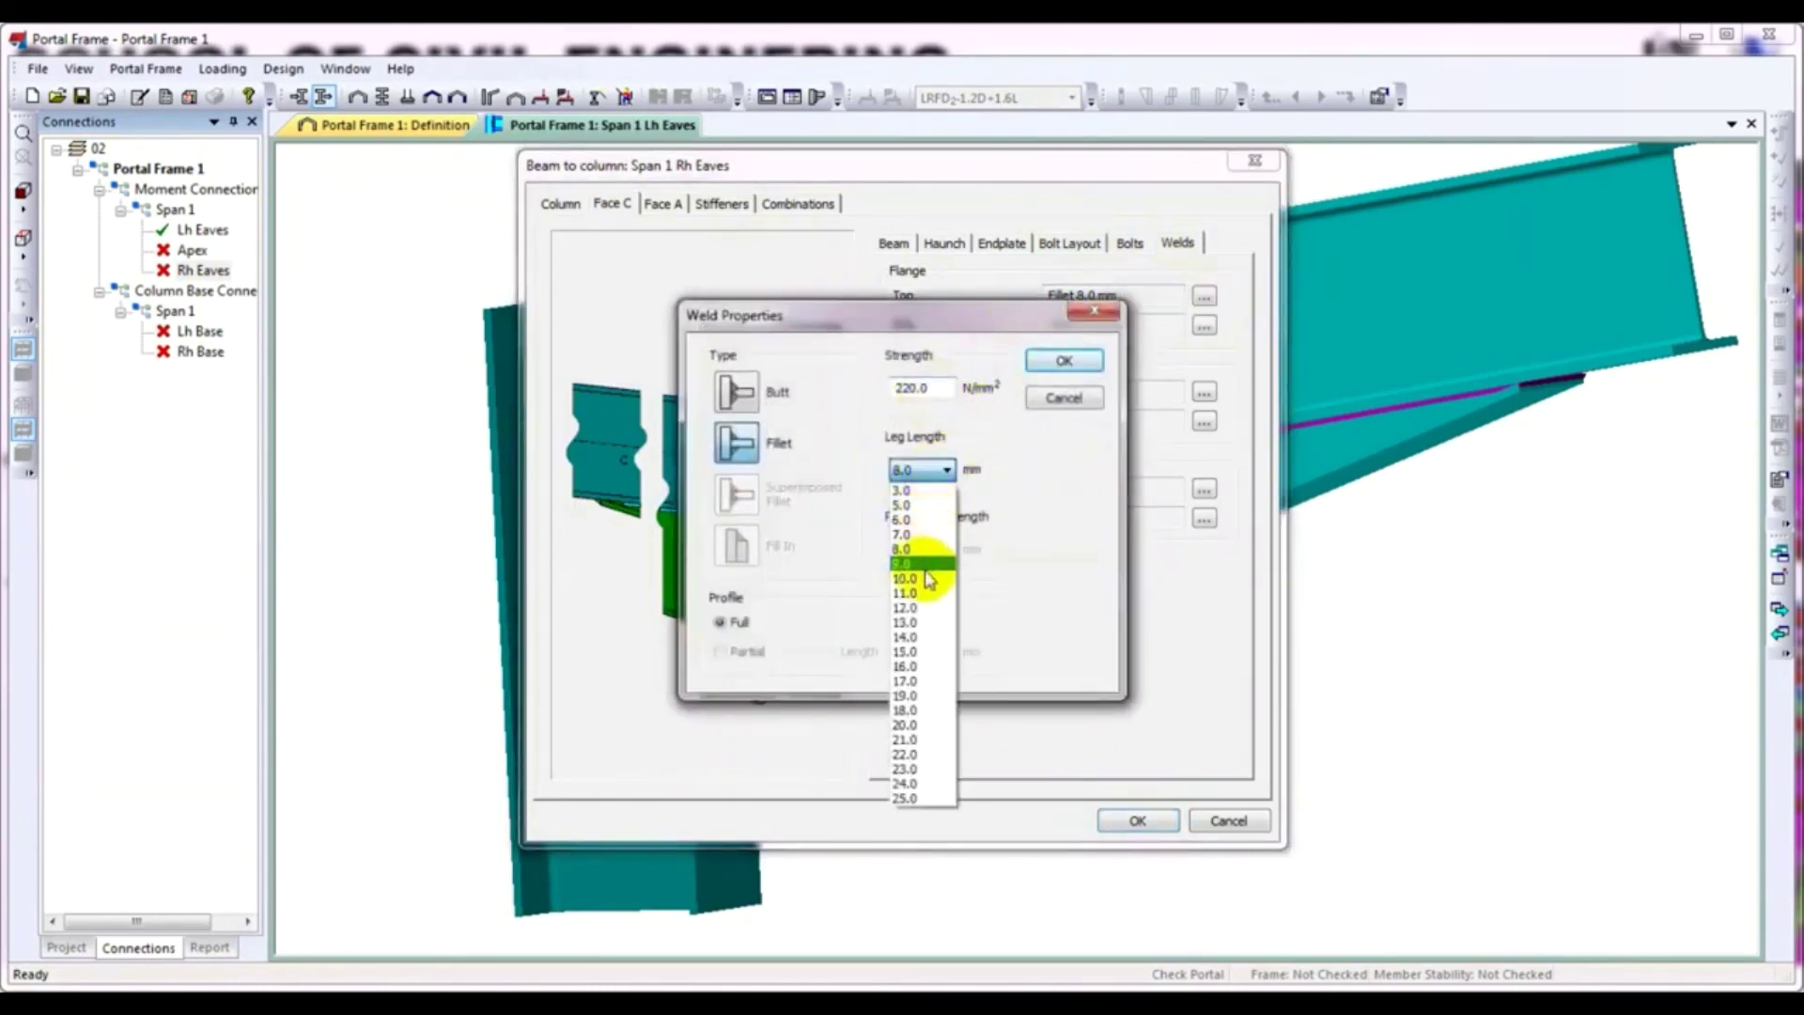
{"action": "left_click", "coordinate": [924, 578]}
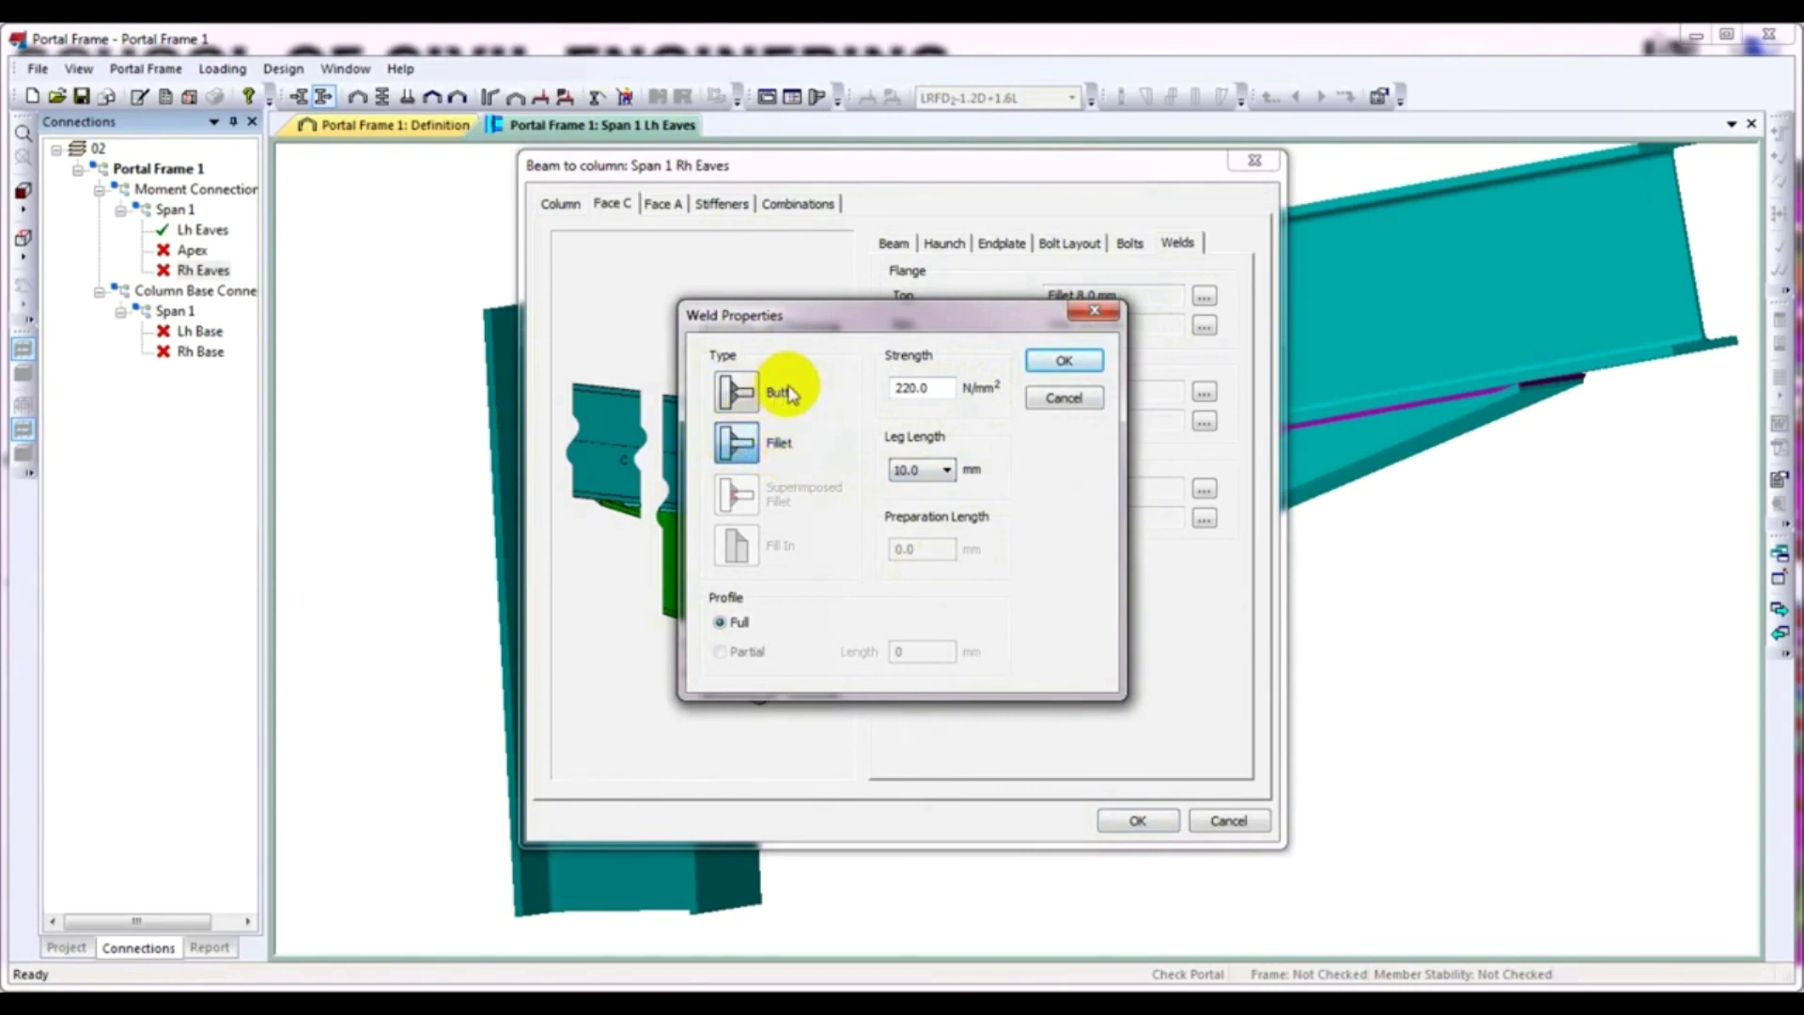
{"action": "left_click", "coordinate": [1063, 360]}
{"action": "left_click", "coordinate": [1116, 820]}
Rerun the design check on the displayed left-hand eaves connection, view its summary, and close the results
{"action": "right_click", "coordinate": [857, 409]}
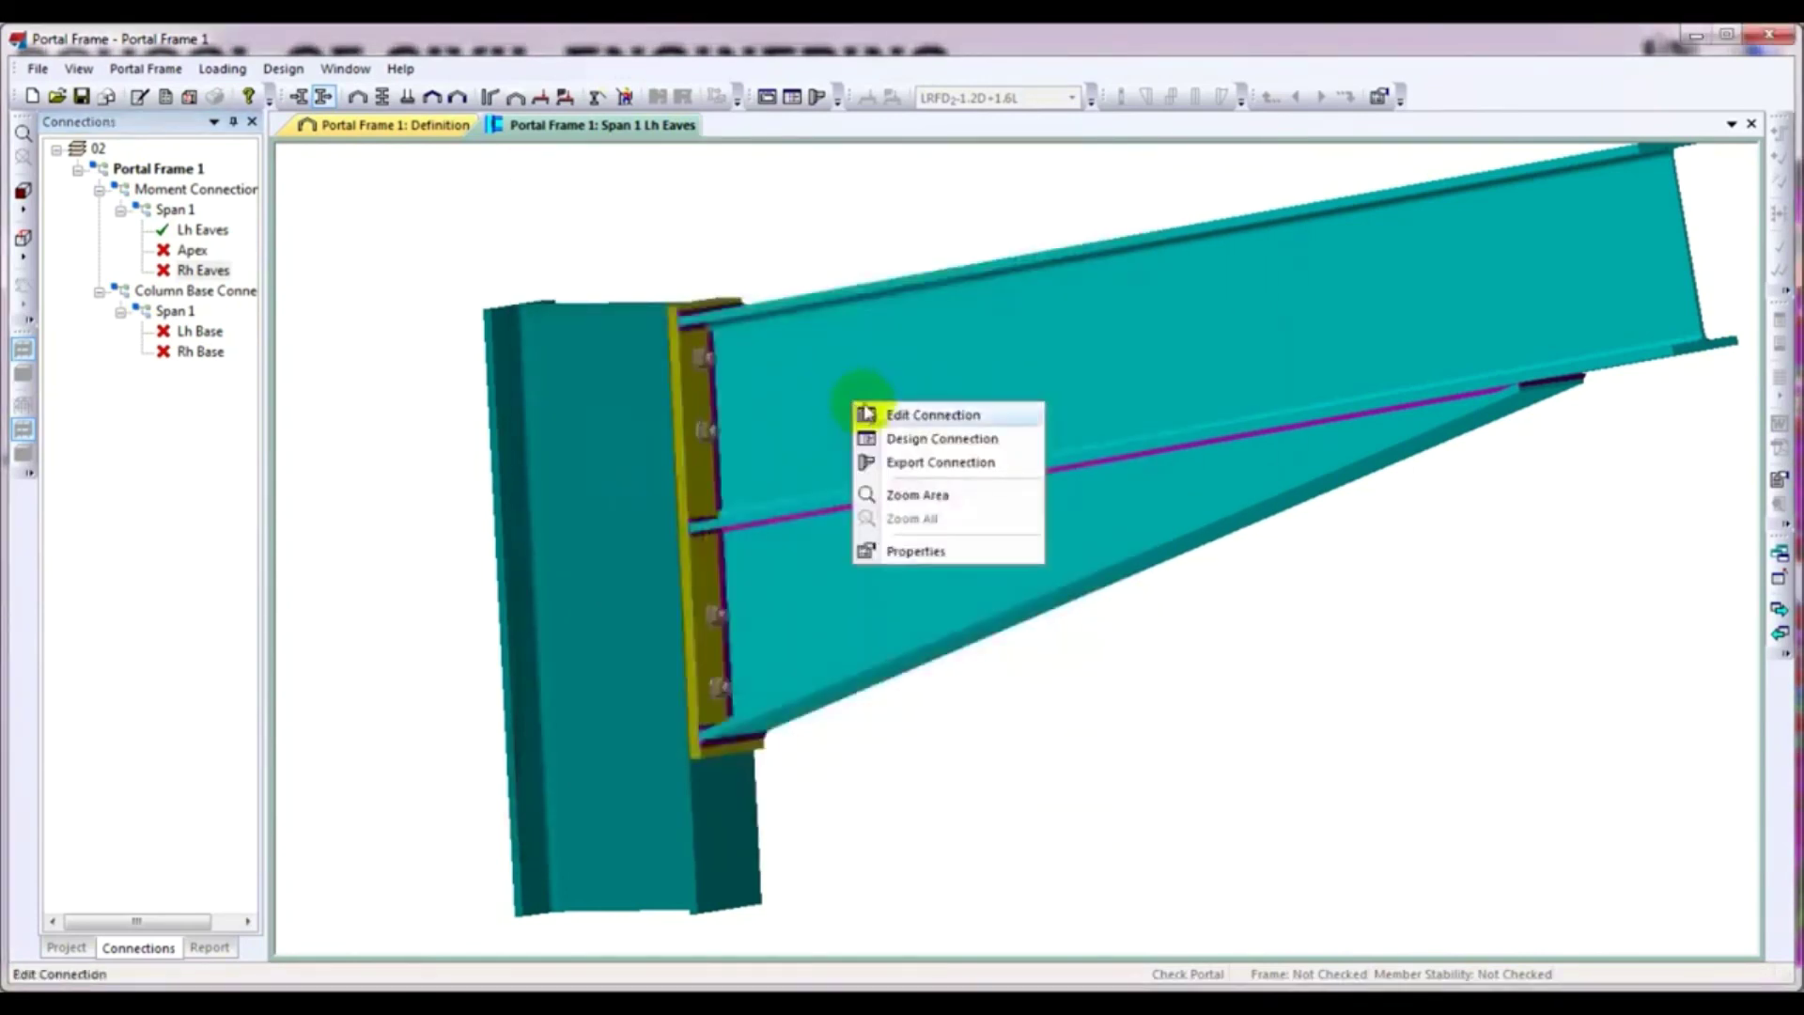
{"action": "left_click", "coordinate": [903, 438]}
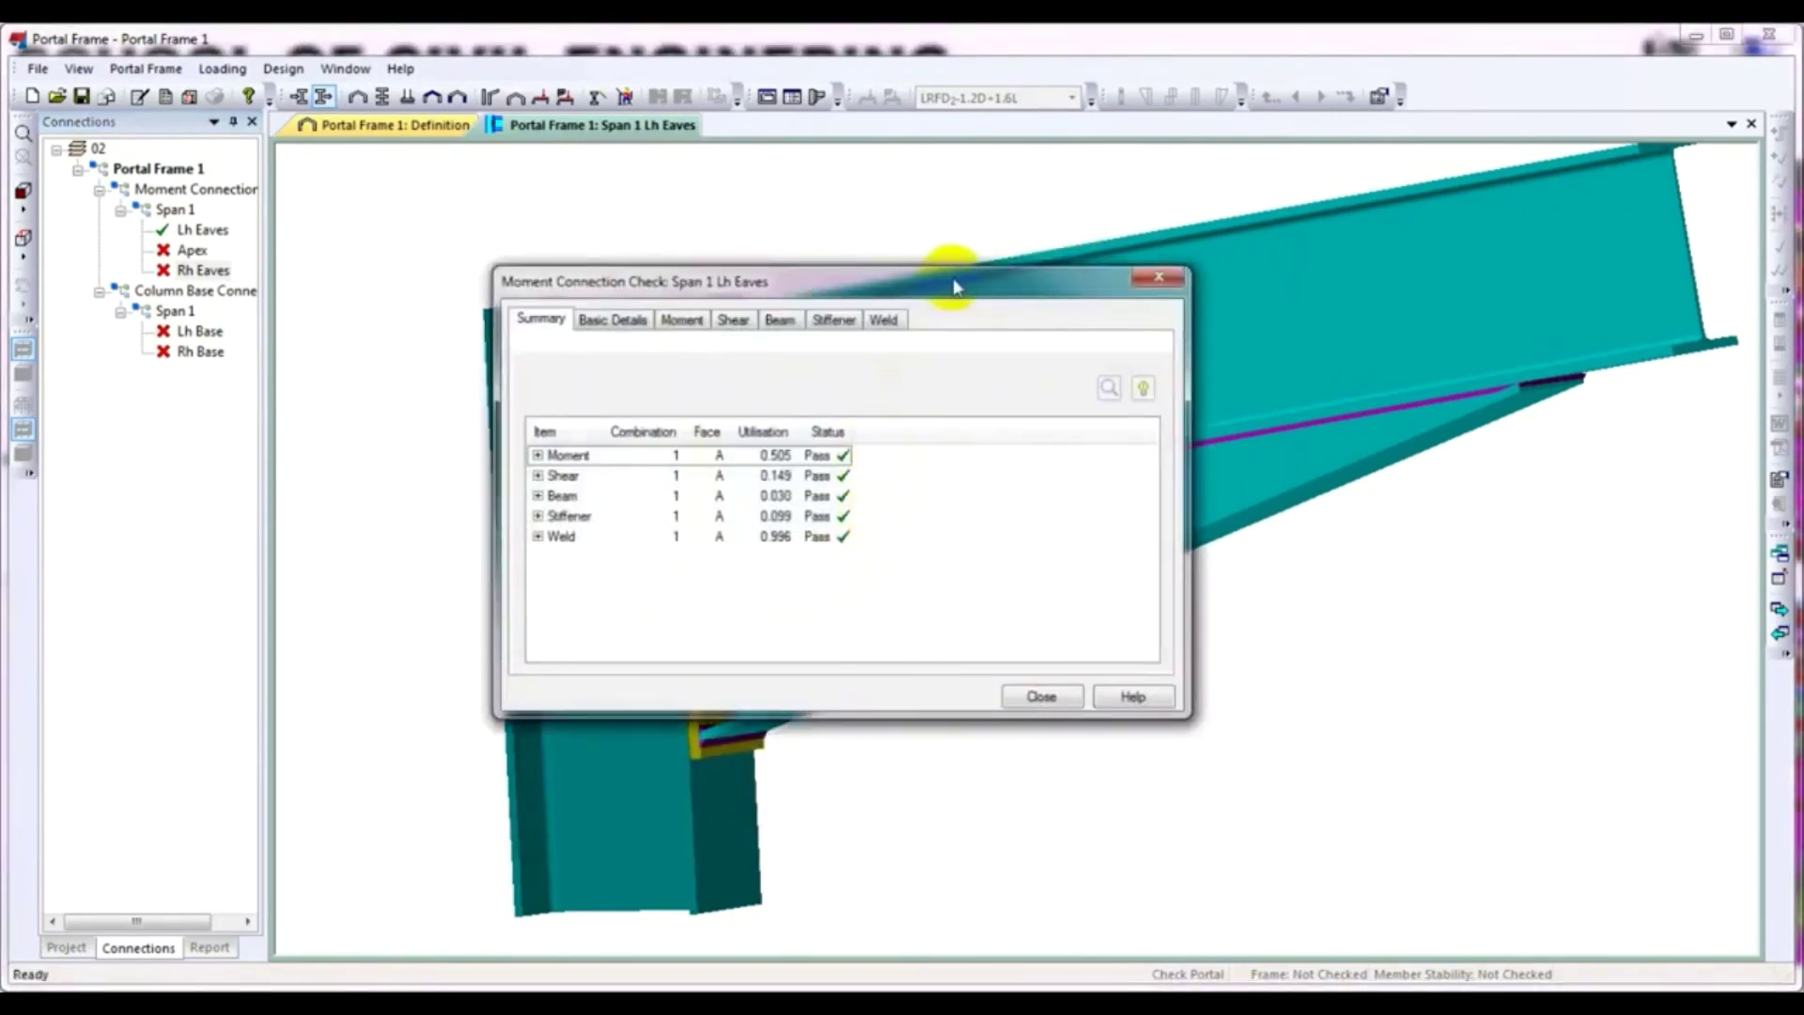
{"action": "left_click_drag", "start_coordinate": [944, 279], "coordinate": [962, 260]}
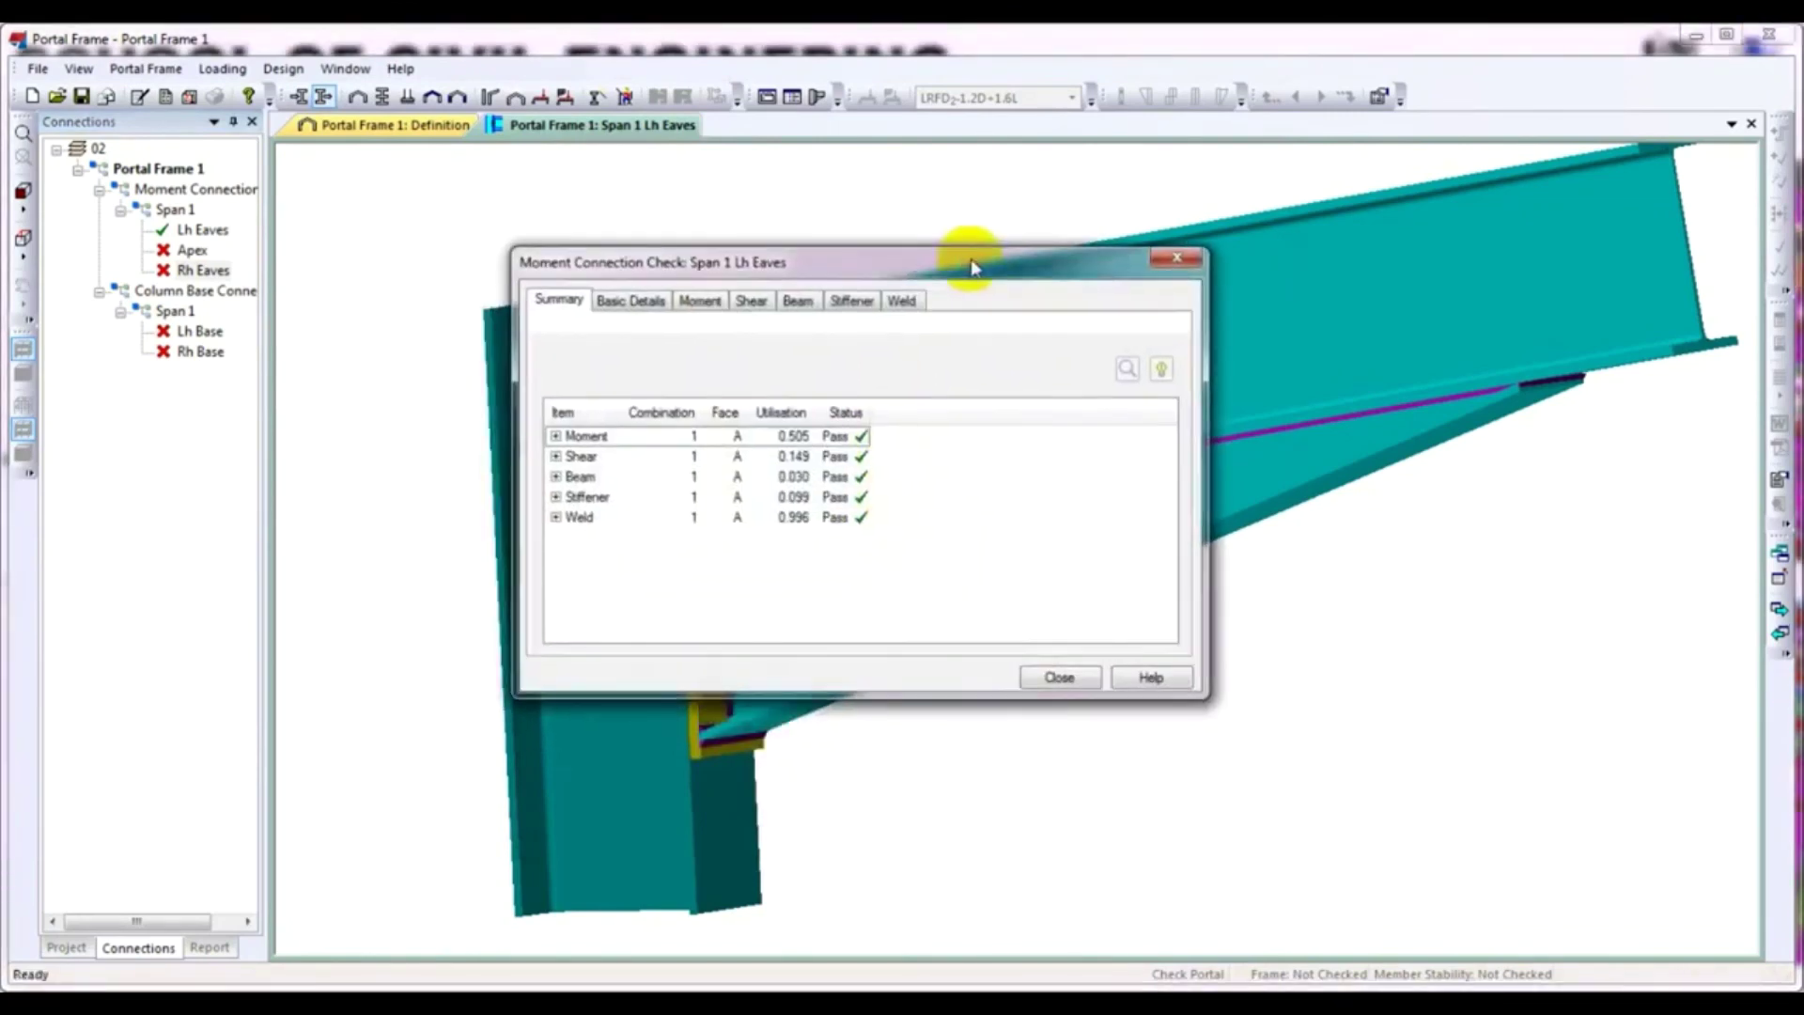
{"action": "left_click", "coordinate": [1049, 684]}
{"action": "scroll", "coordinate": [1048, 692], "scroll_direction": "down", "scroll_amount": 2}
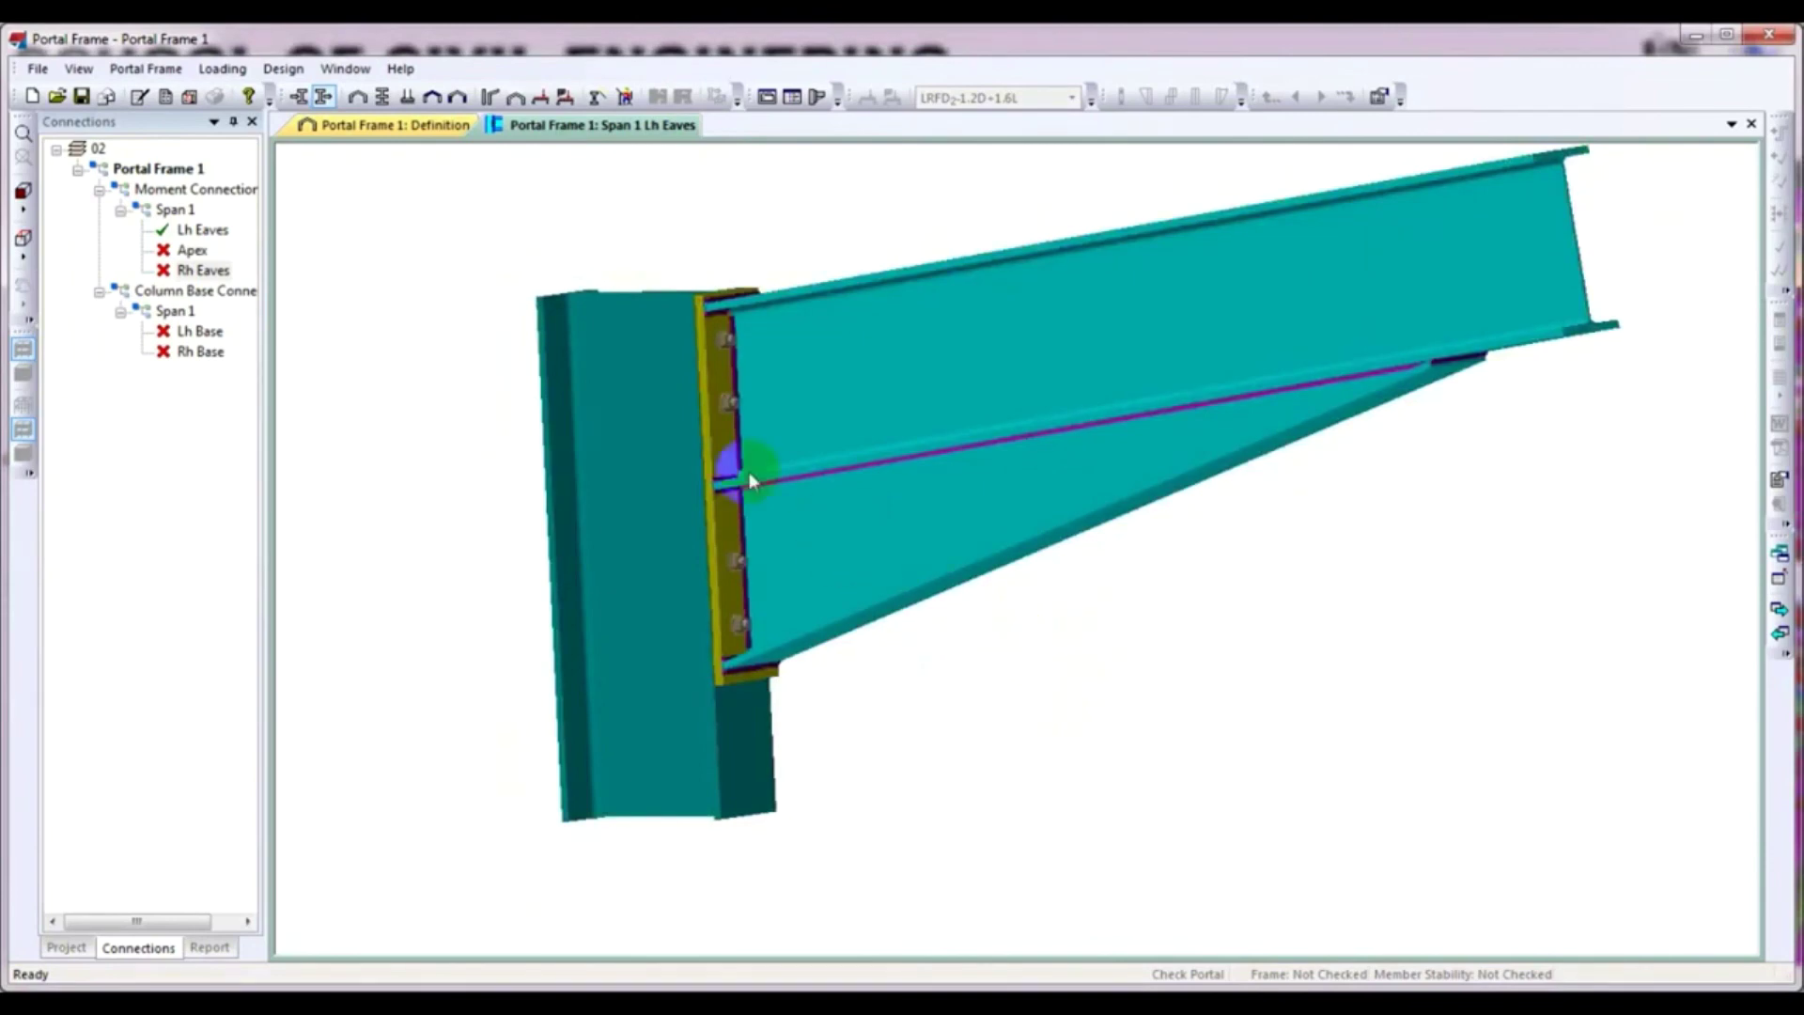
Run the design check on the Span 1 right-hand eaves connection, view its summary, and close the results
{"action": "right_click", "coordinate": [422, 406]}
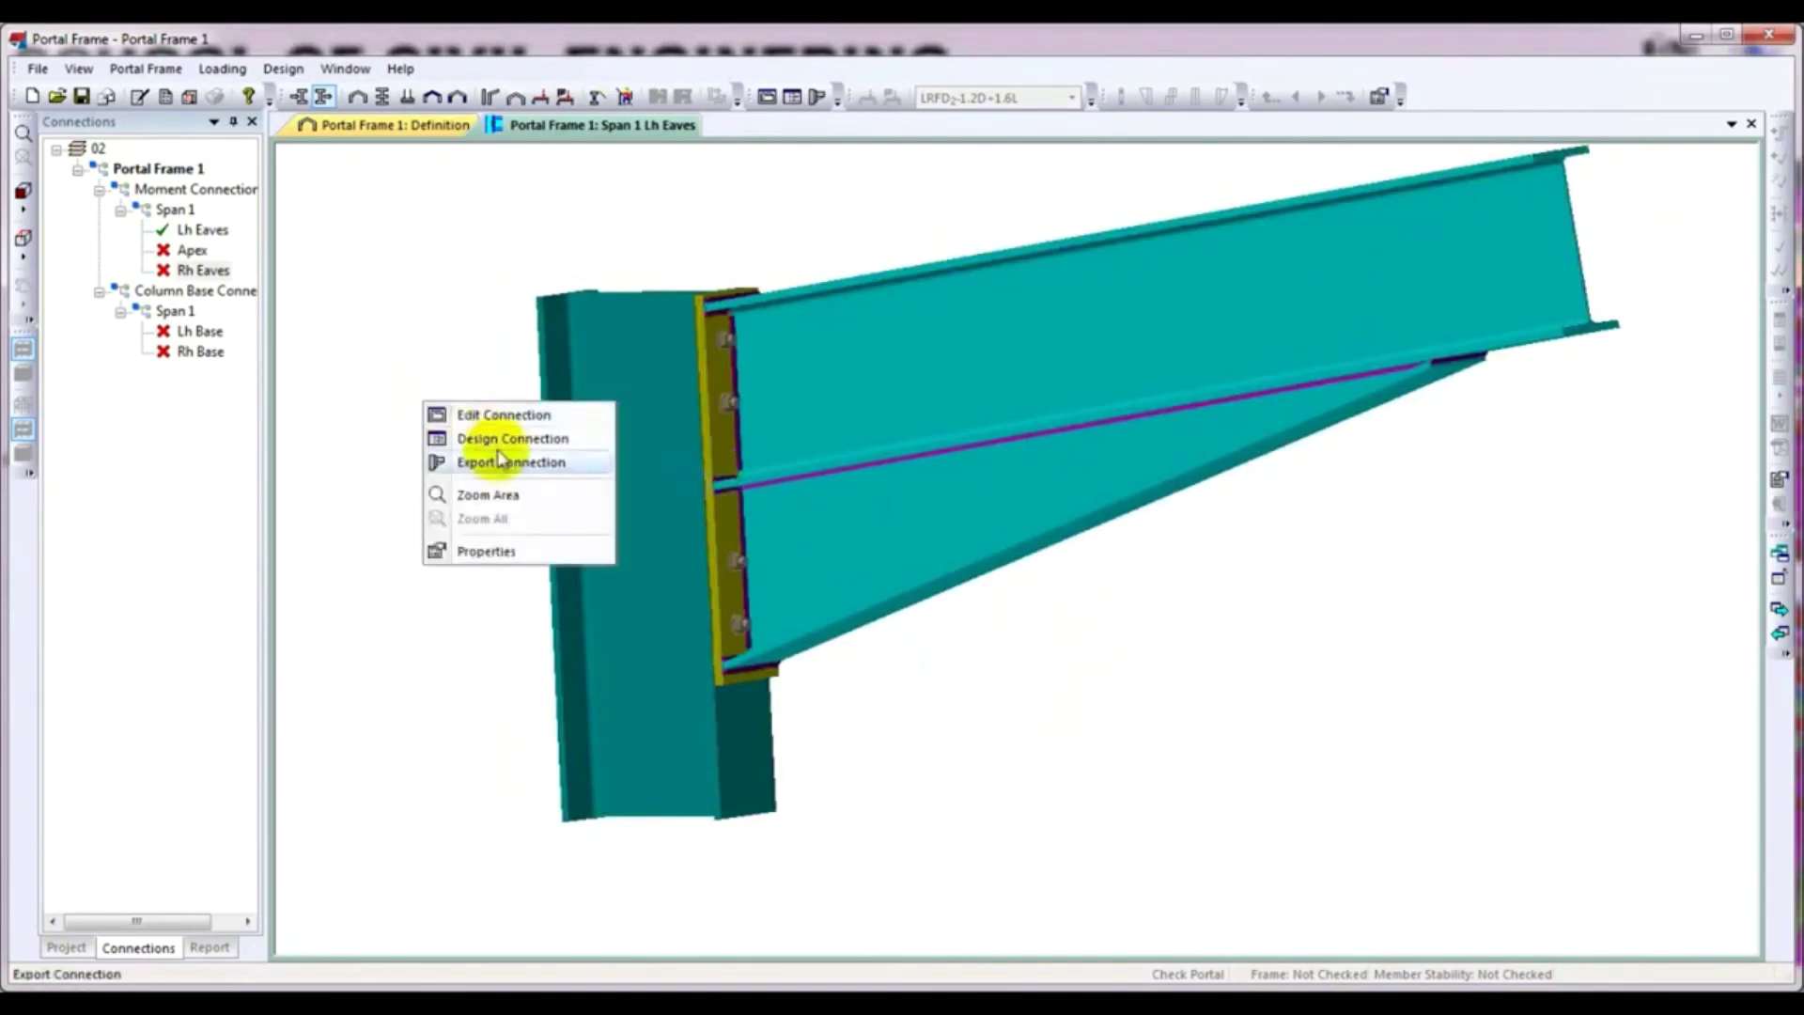
{"action": "left_click", "coordinate": [226, 271]}
{"action": "right_click", "coordinate": [227, 270]}
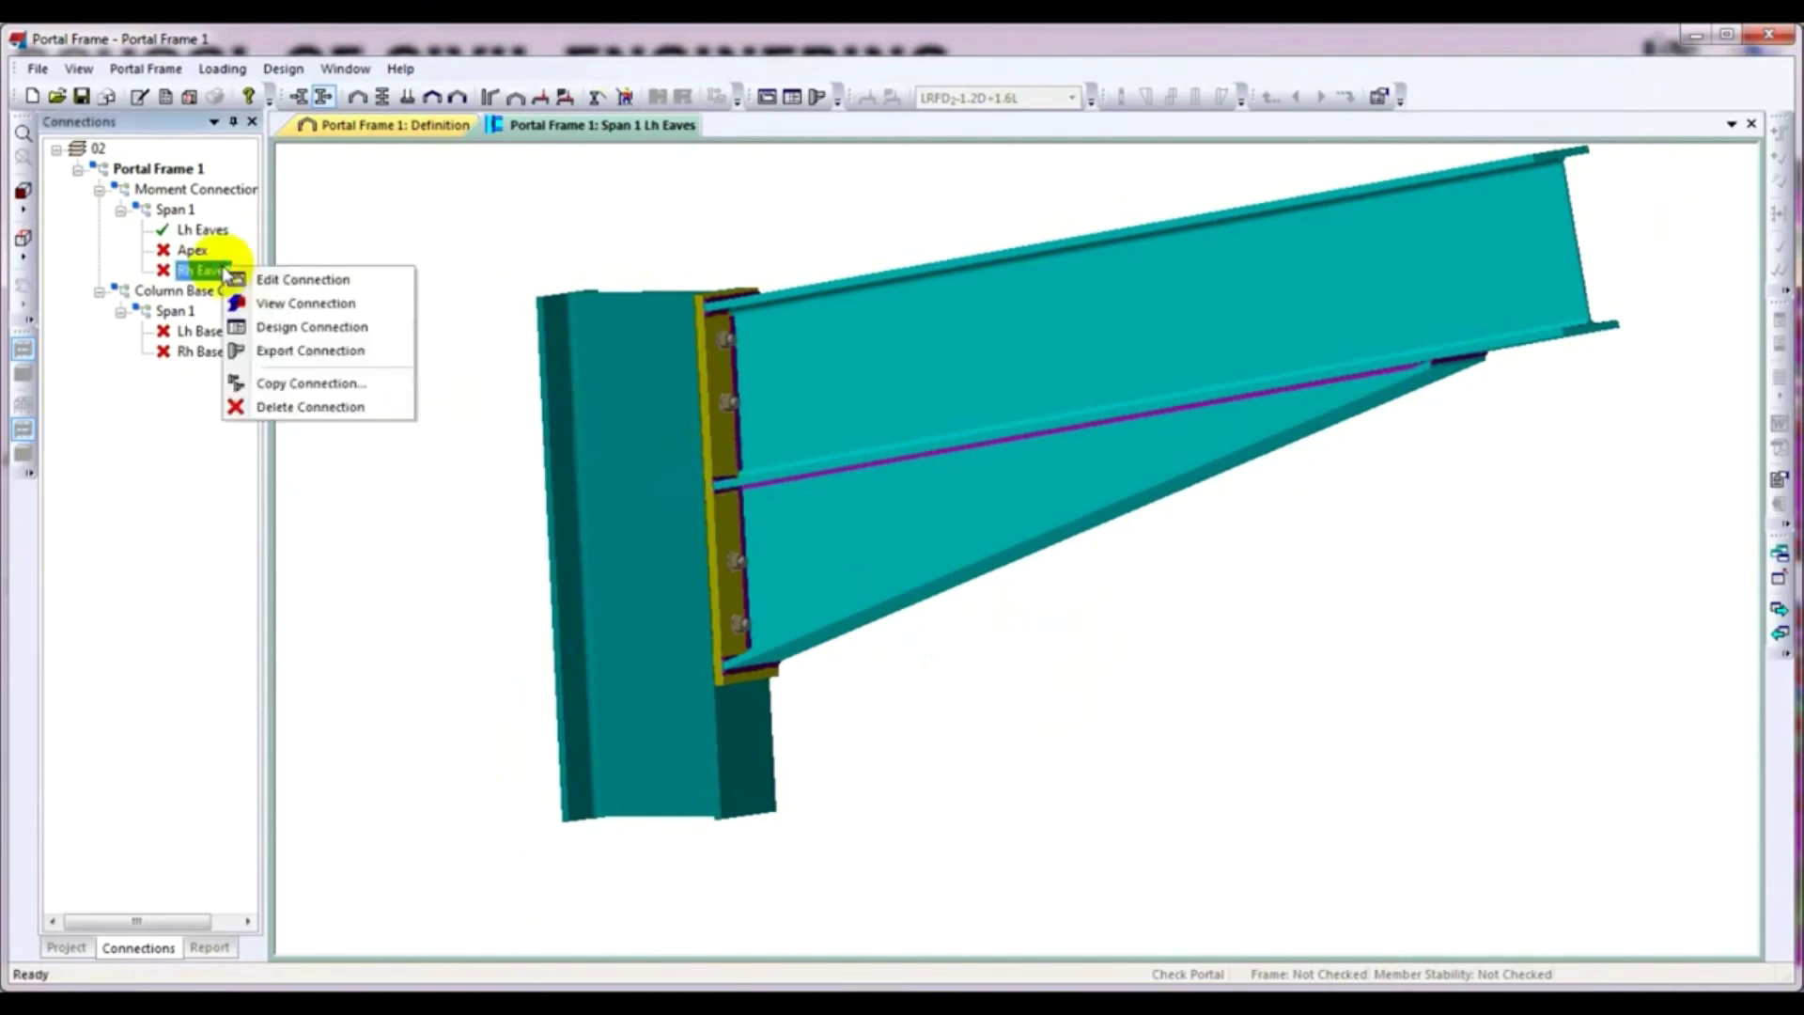
{"action": "left_click", "coordinate": [283, 326]}
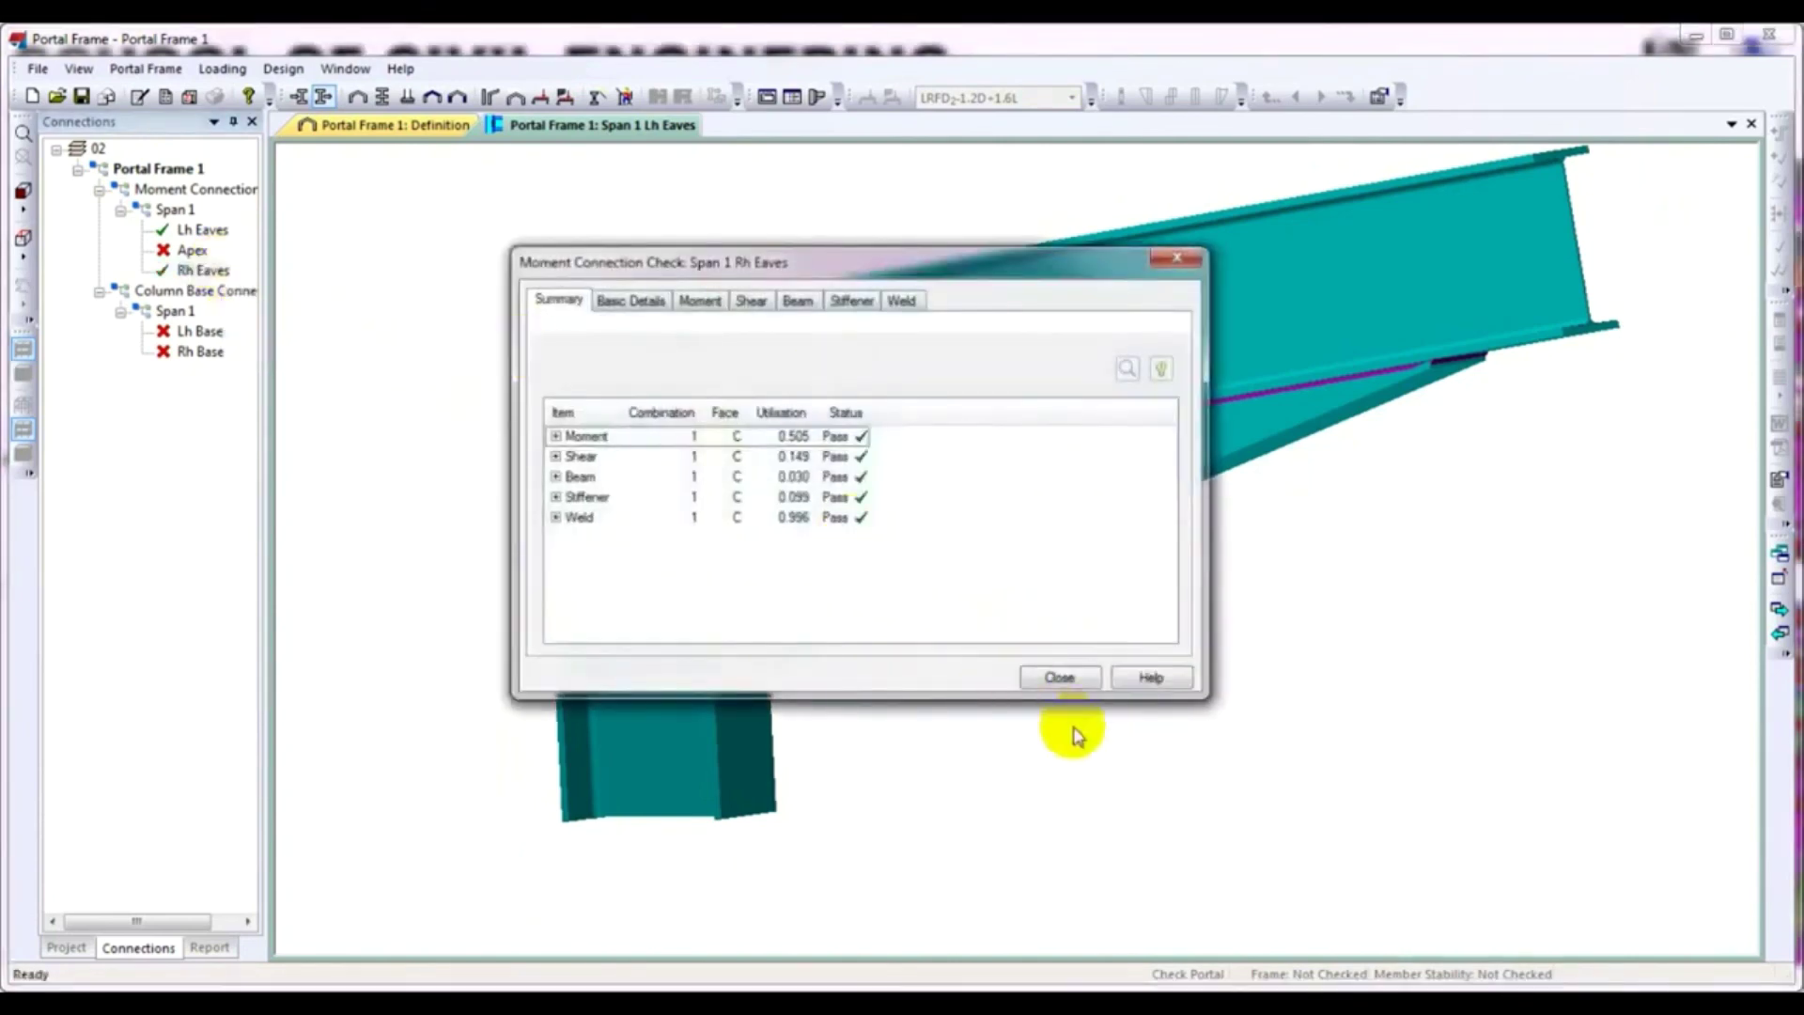
{"action": "left_click", "coordinate": [1059, 676]}
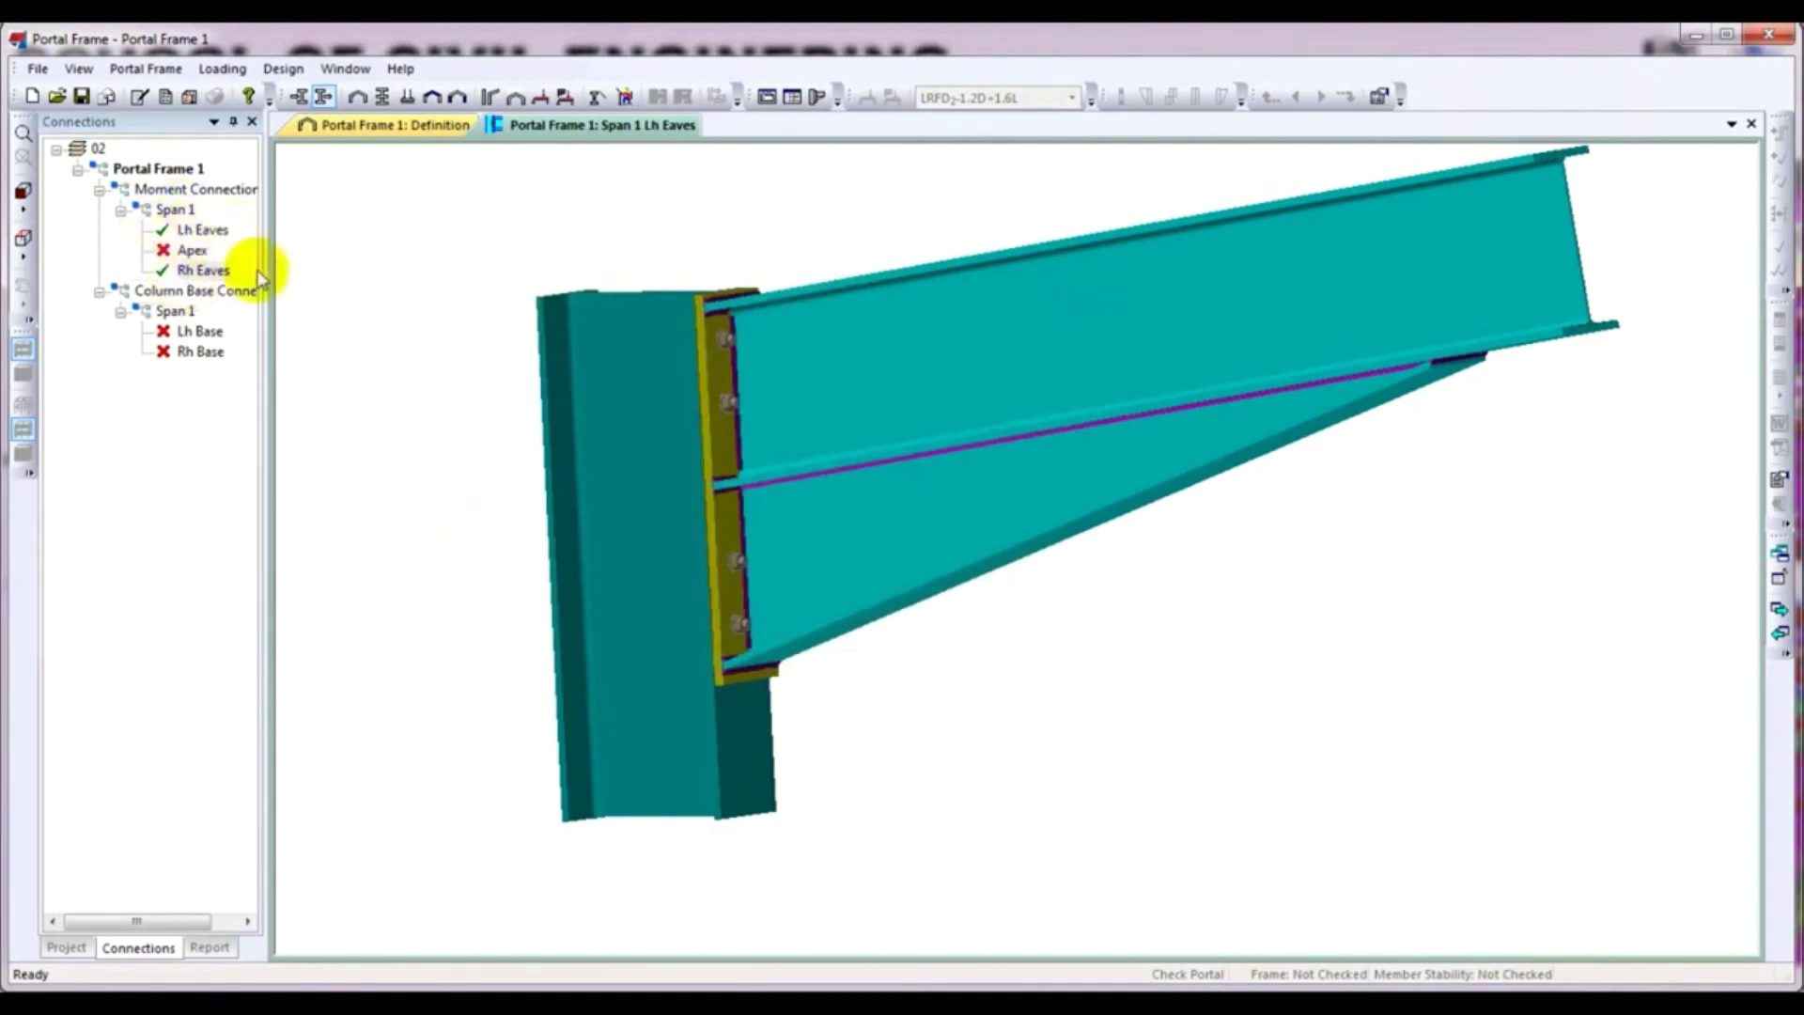
{"action": "mouse_move", "coordinate": [983, 608]}
{"action": "middle_mouse_down"}
{"action": "mouse_move", "coordinate": [930, 617]}
{"action": "mouse_move", "coordinate": [990, 632]}
{"action": "mouse_move", "coordinate": [1057, 612]}
{"action": "middle_mouse_up"}
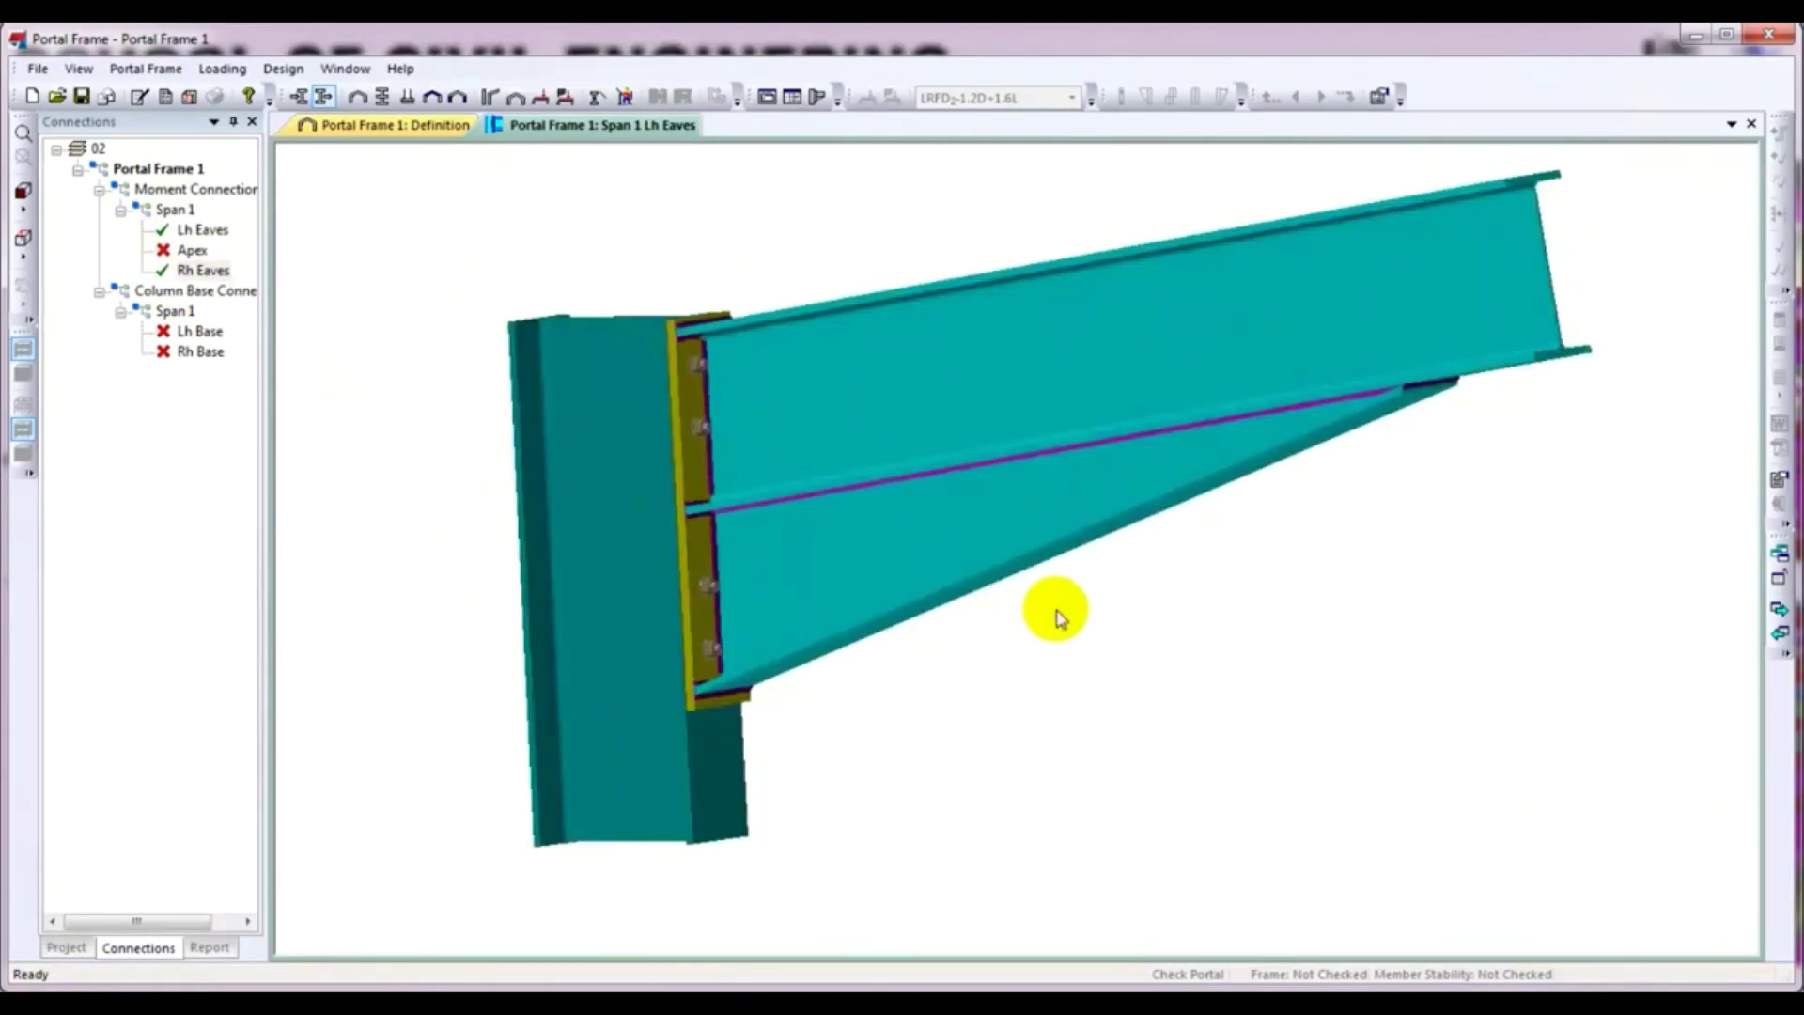